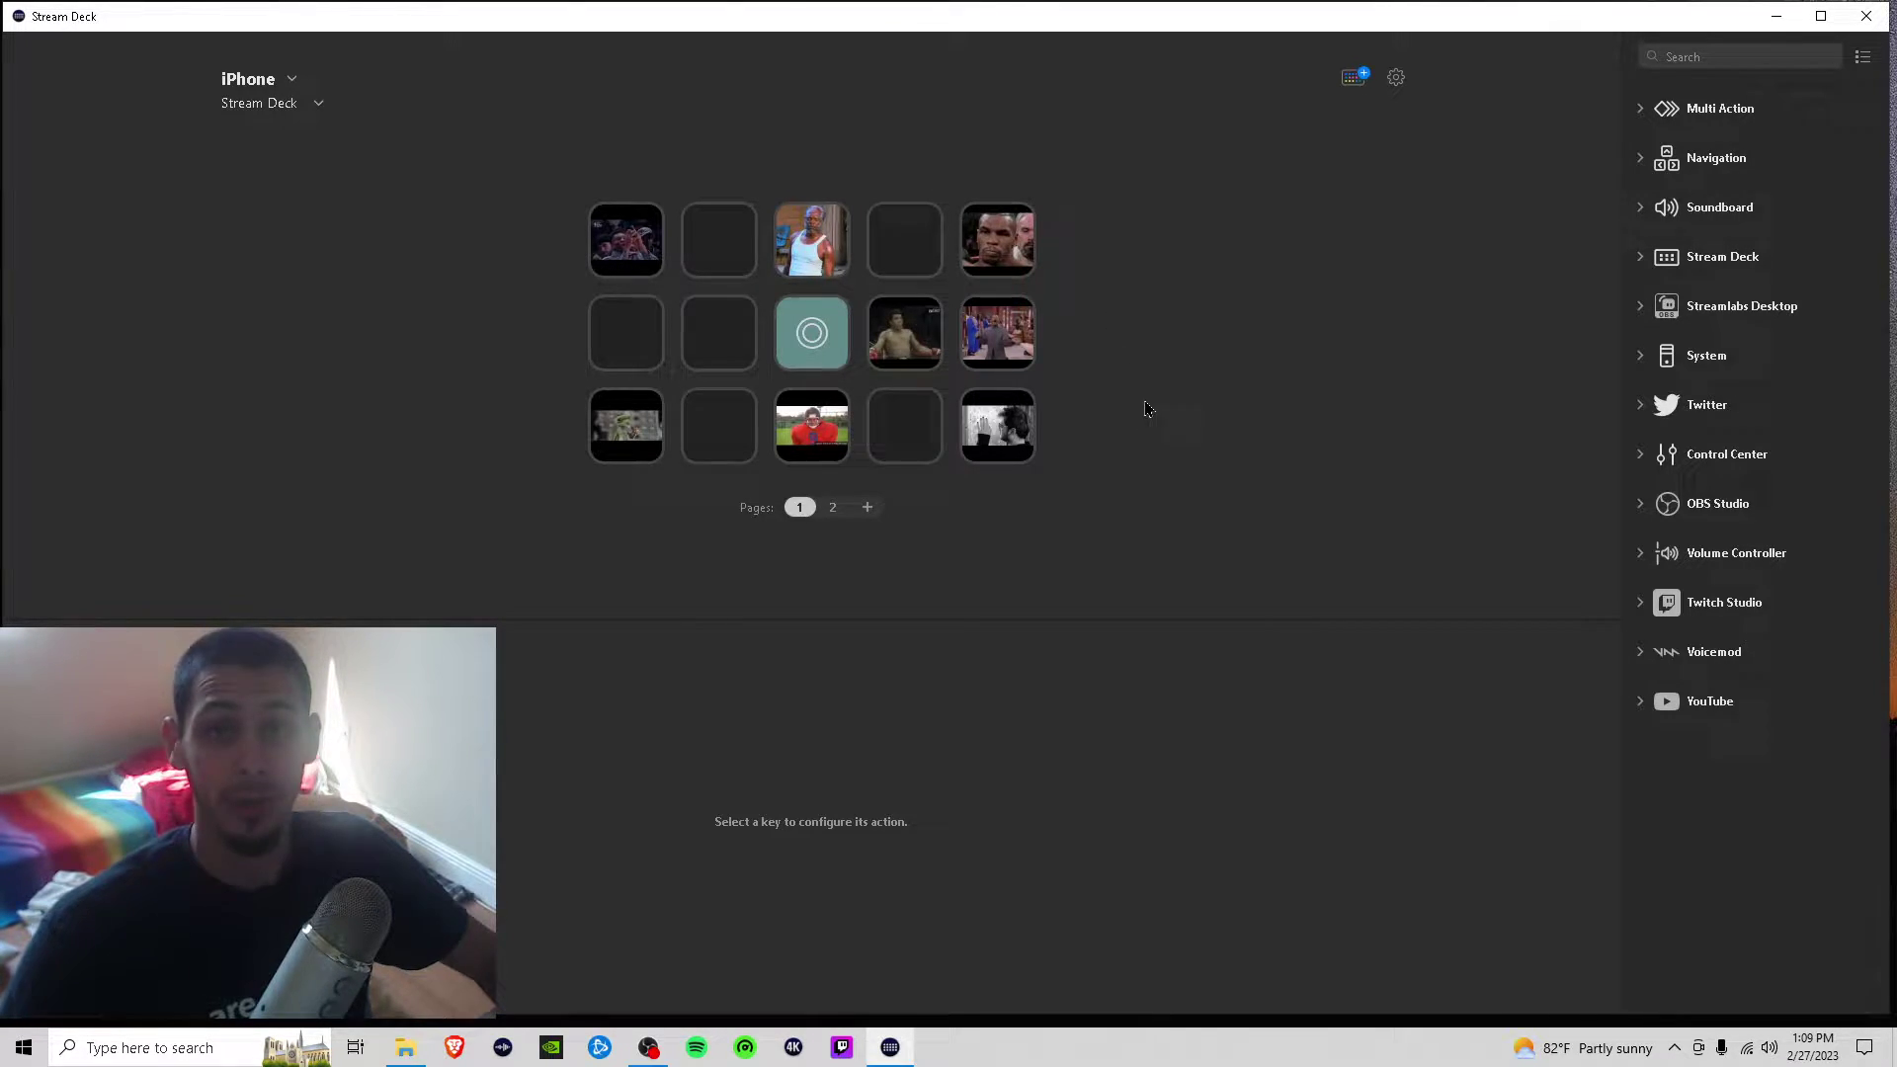
Delete page 2 of the iPhone profile, leaving only page 1.
{"action": "right_click", "coordinate": [833, 514]}
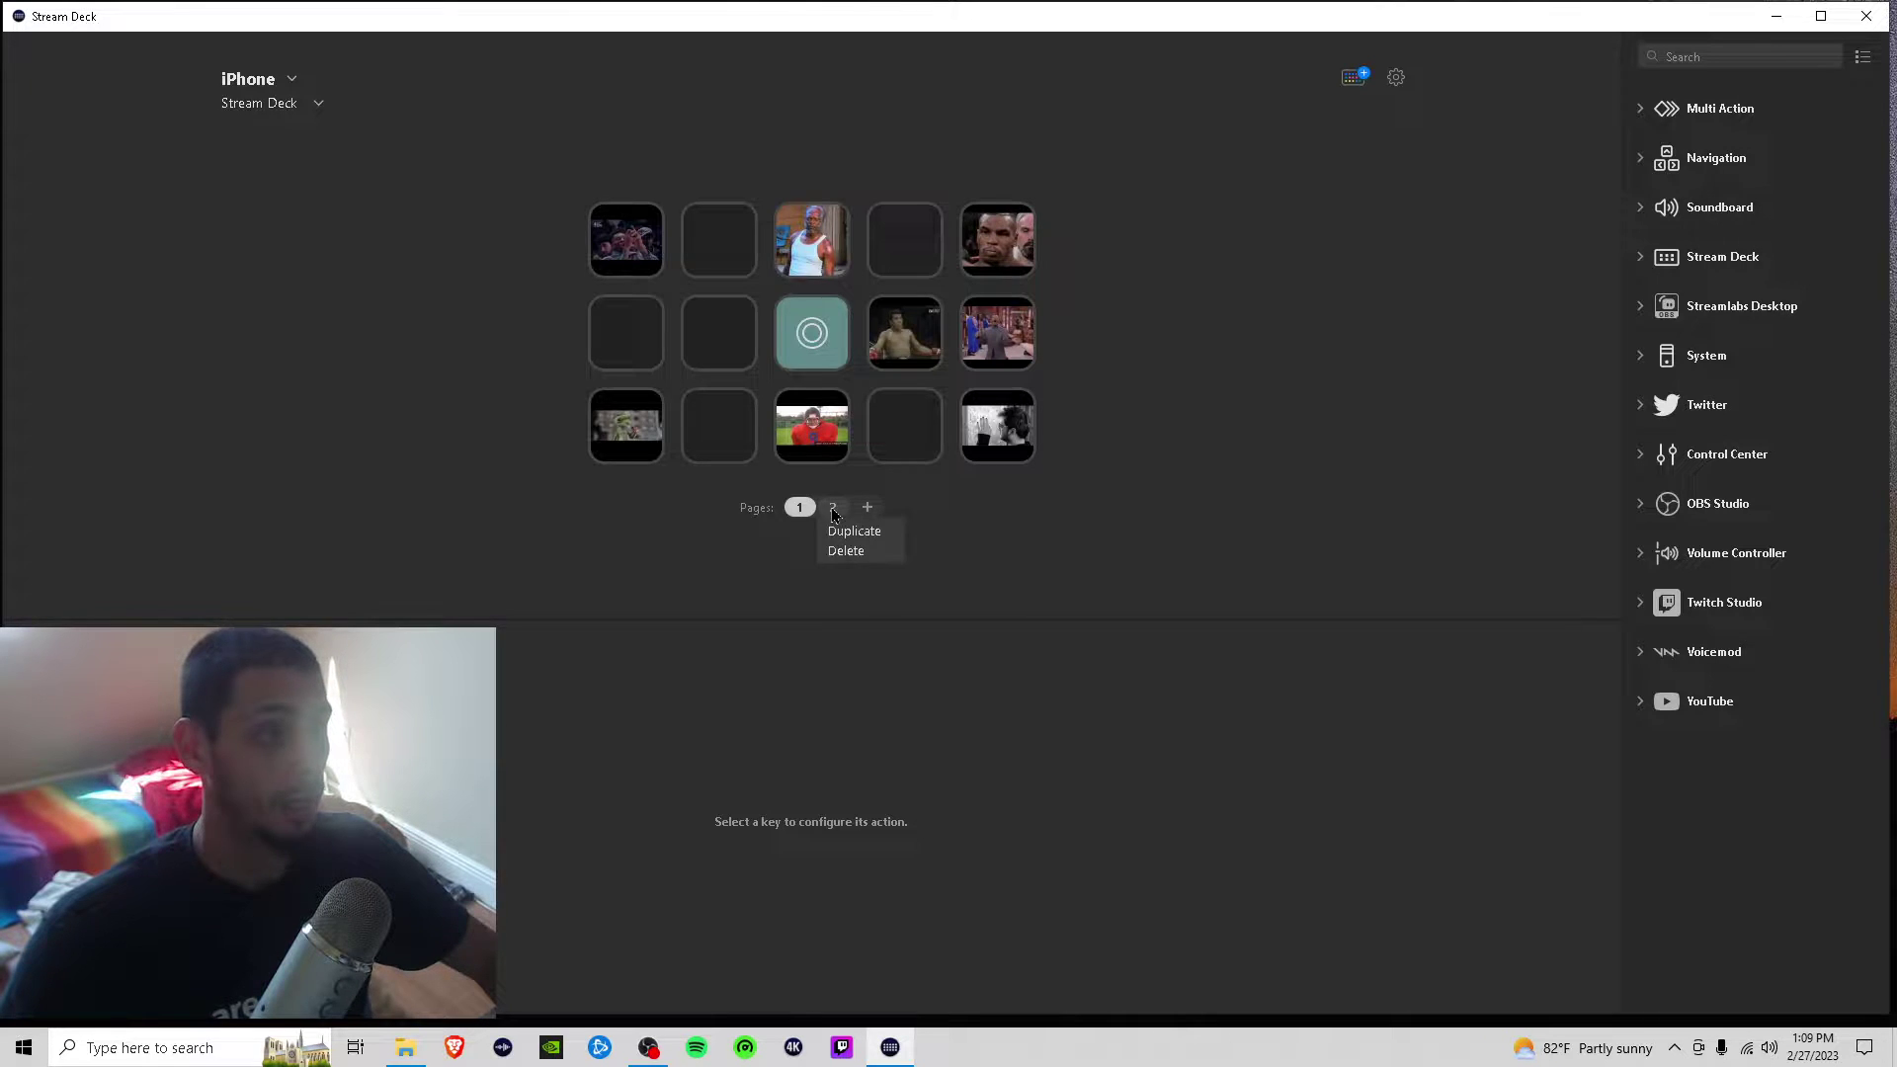
{"action": "left_click", "coordinate": [868, 550]}
{"action": "left_click", "coordinate": [1004, 564]}
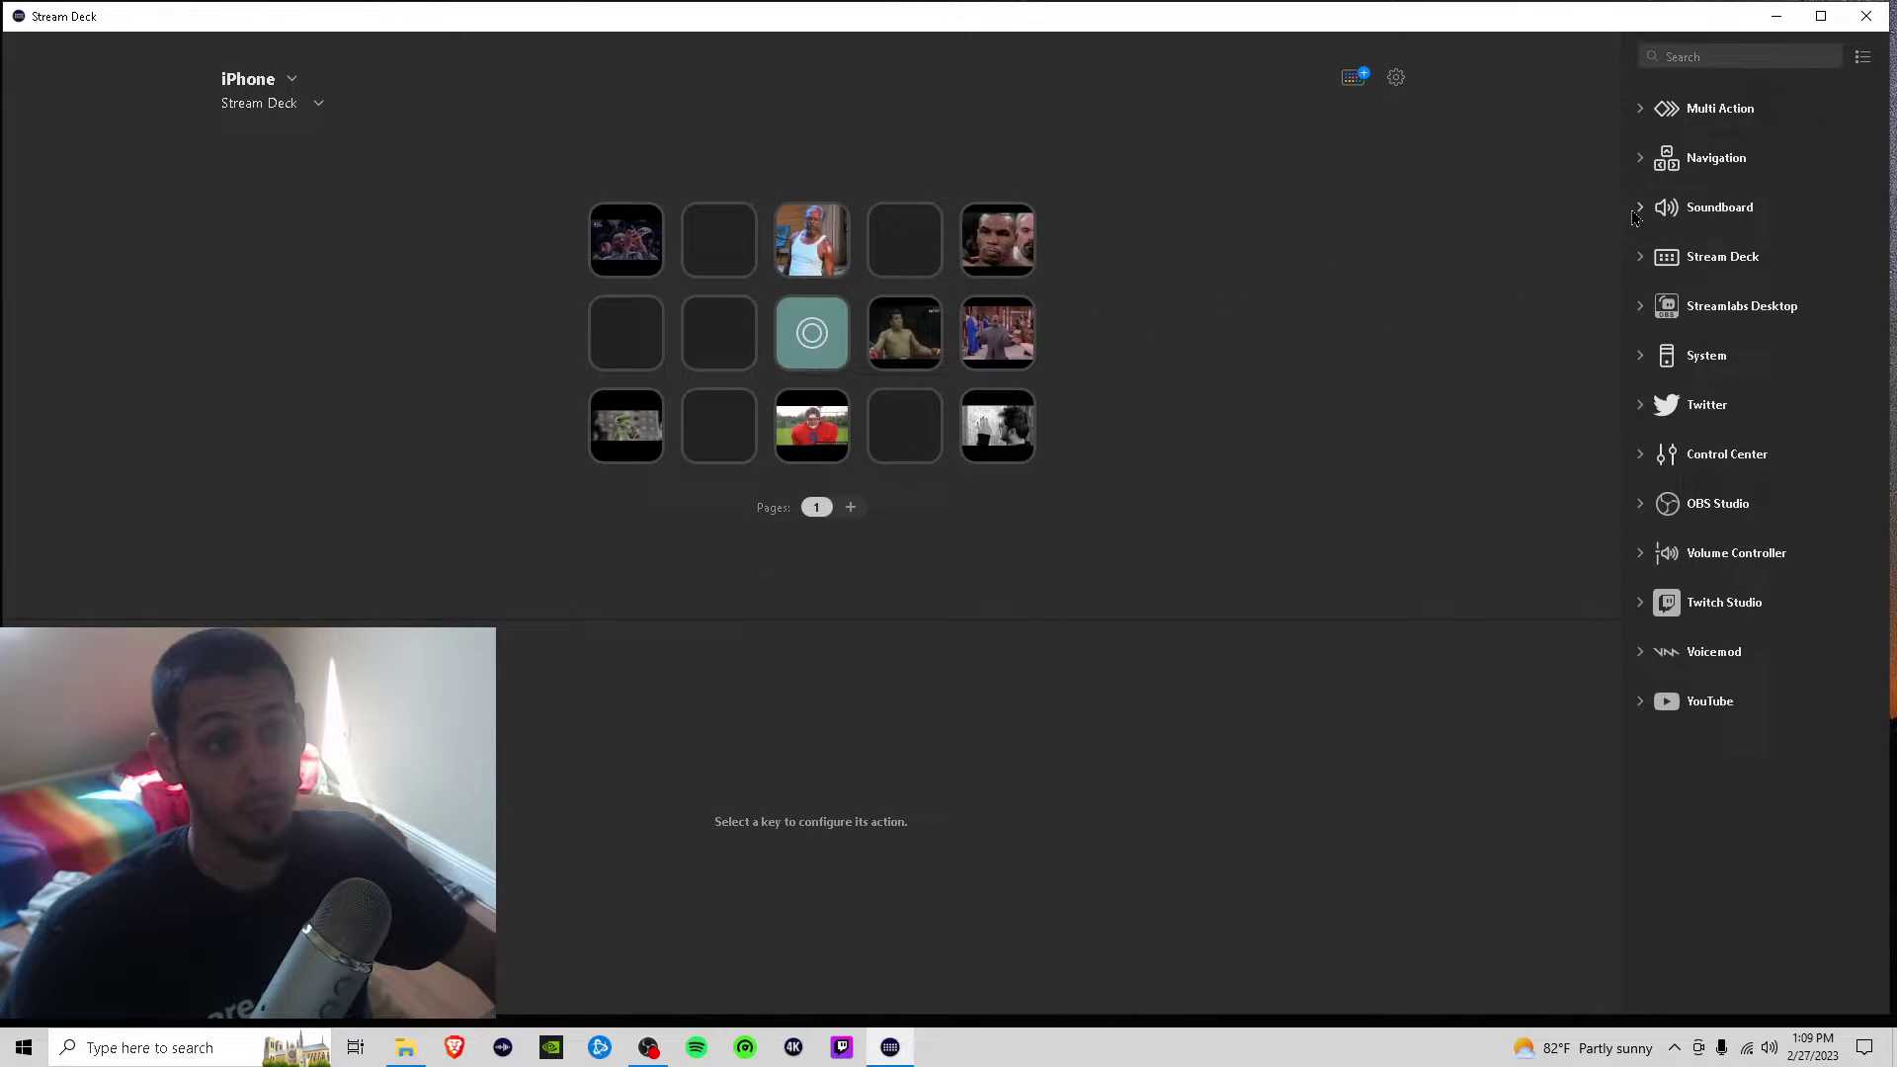
Place a Multi Action Switch on the empty row 2, column 1 key, then return to the grid.
{"action": "left_click", "coordinate": [623, 344]}
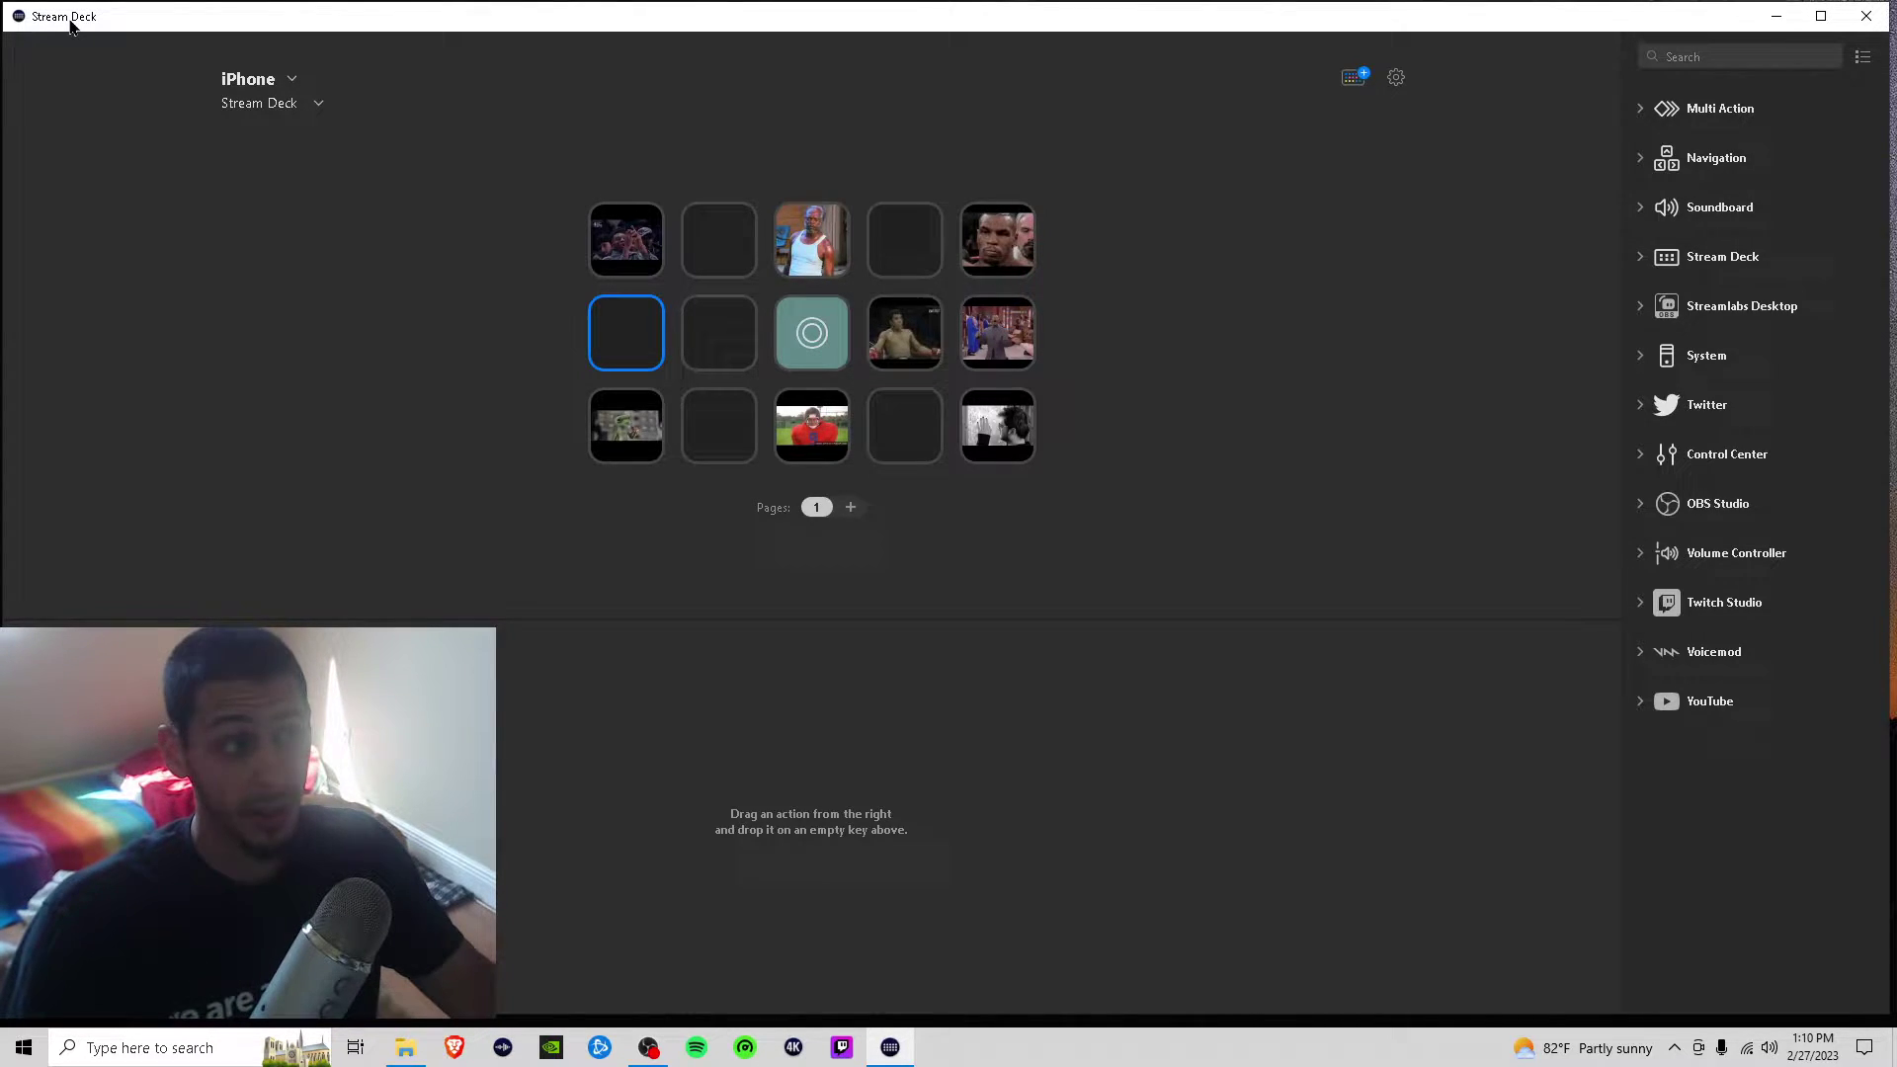
{"action": "left_click", "coordinate": [1642, 113]}
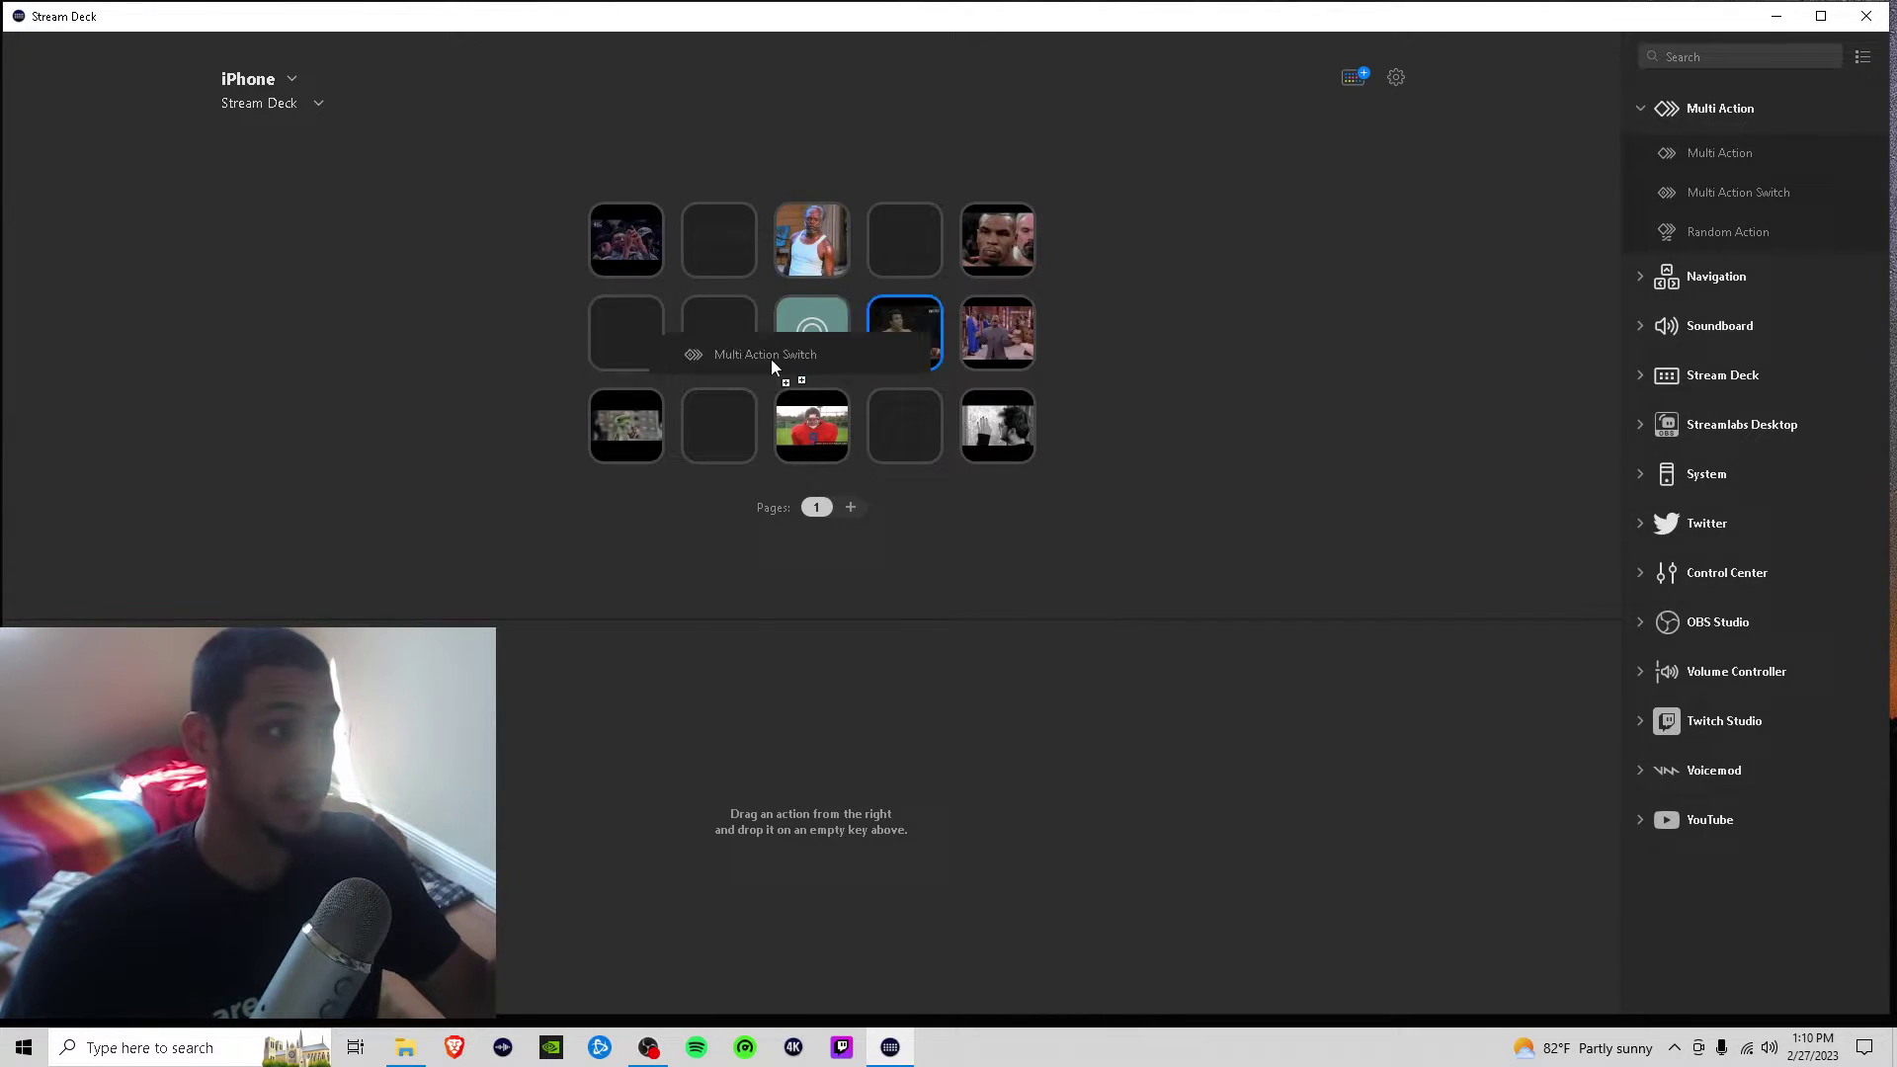
{"action": "left_click_drag", "start_coordinate": [1746, 208], "coordinate": [625, 339]}
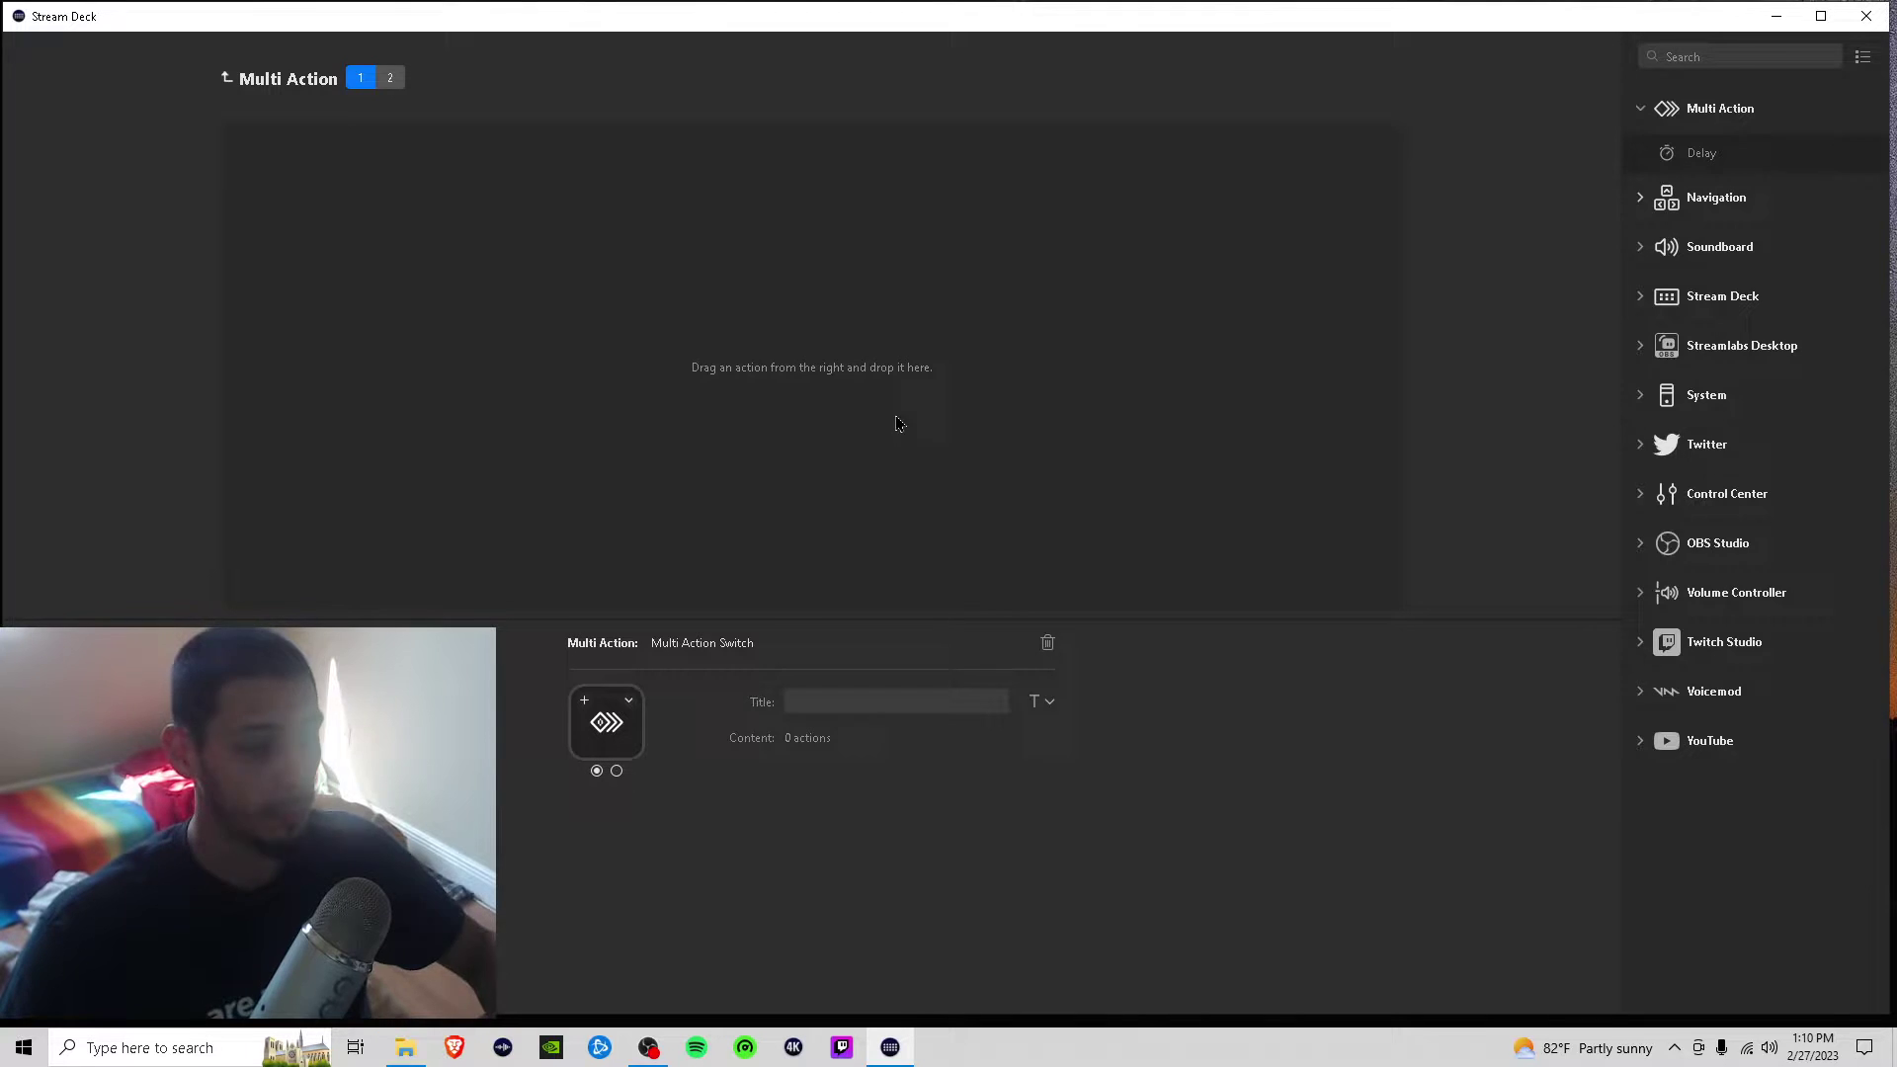
{"action": "left_click", "coordinate": [229, 79]}
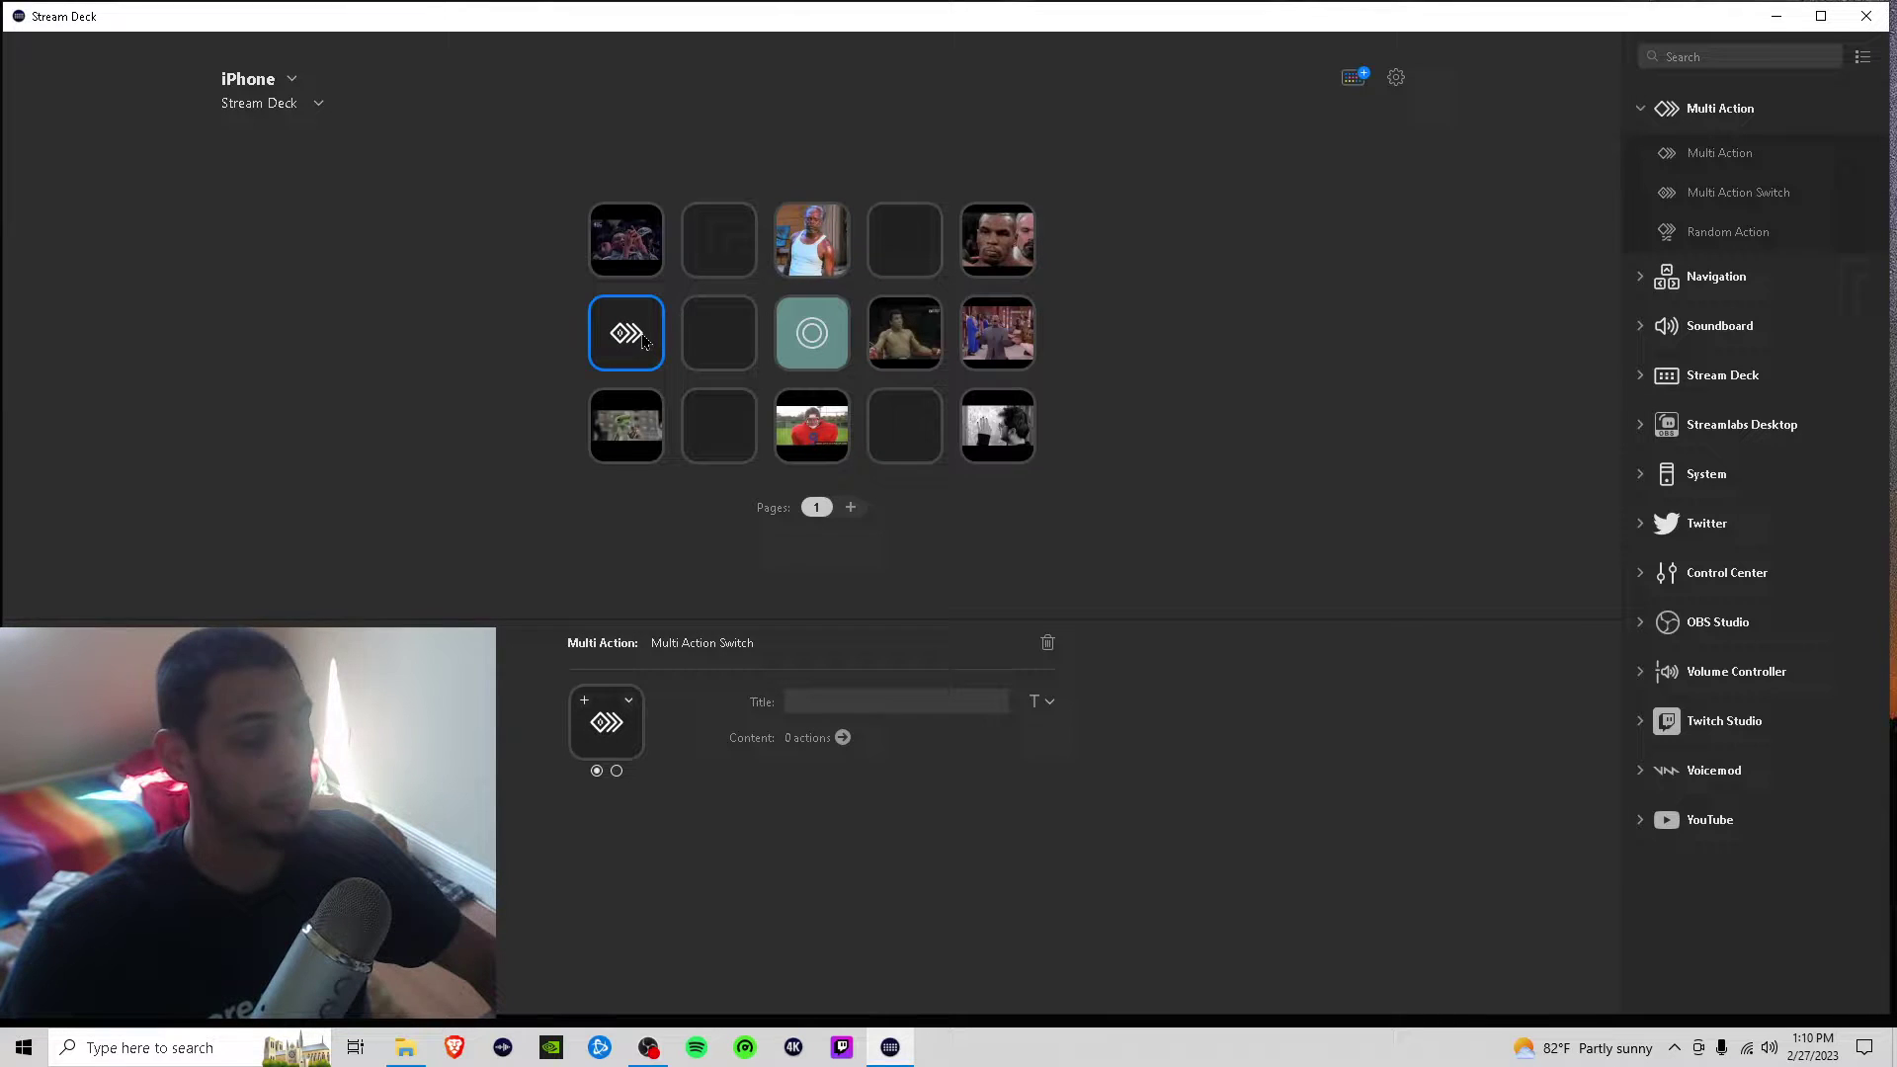
Add a Soundboard Play Audio action to the switch's first state.
{"action": "double_click", "coordinate": [643, 342]}
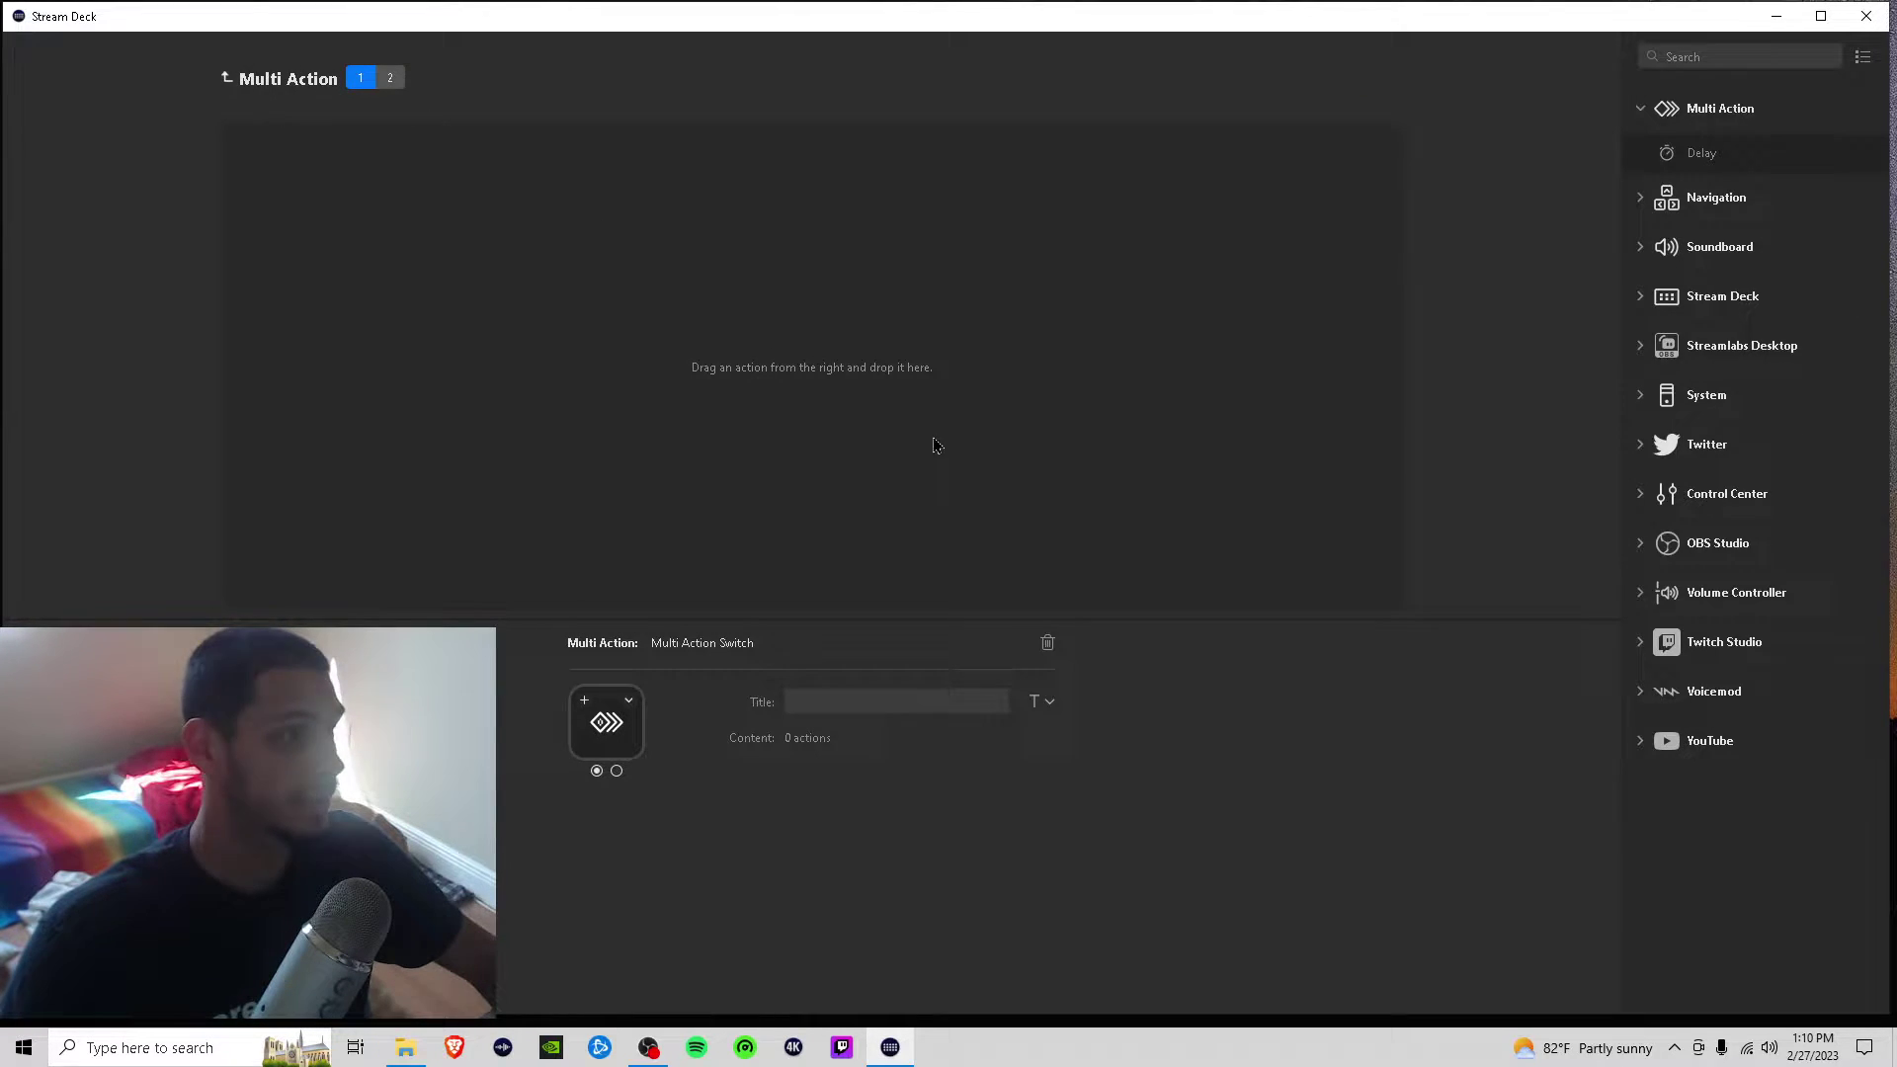
{"action": "left_click", "coordinate": [1641, 249]}
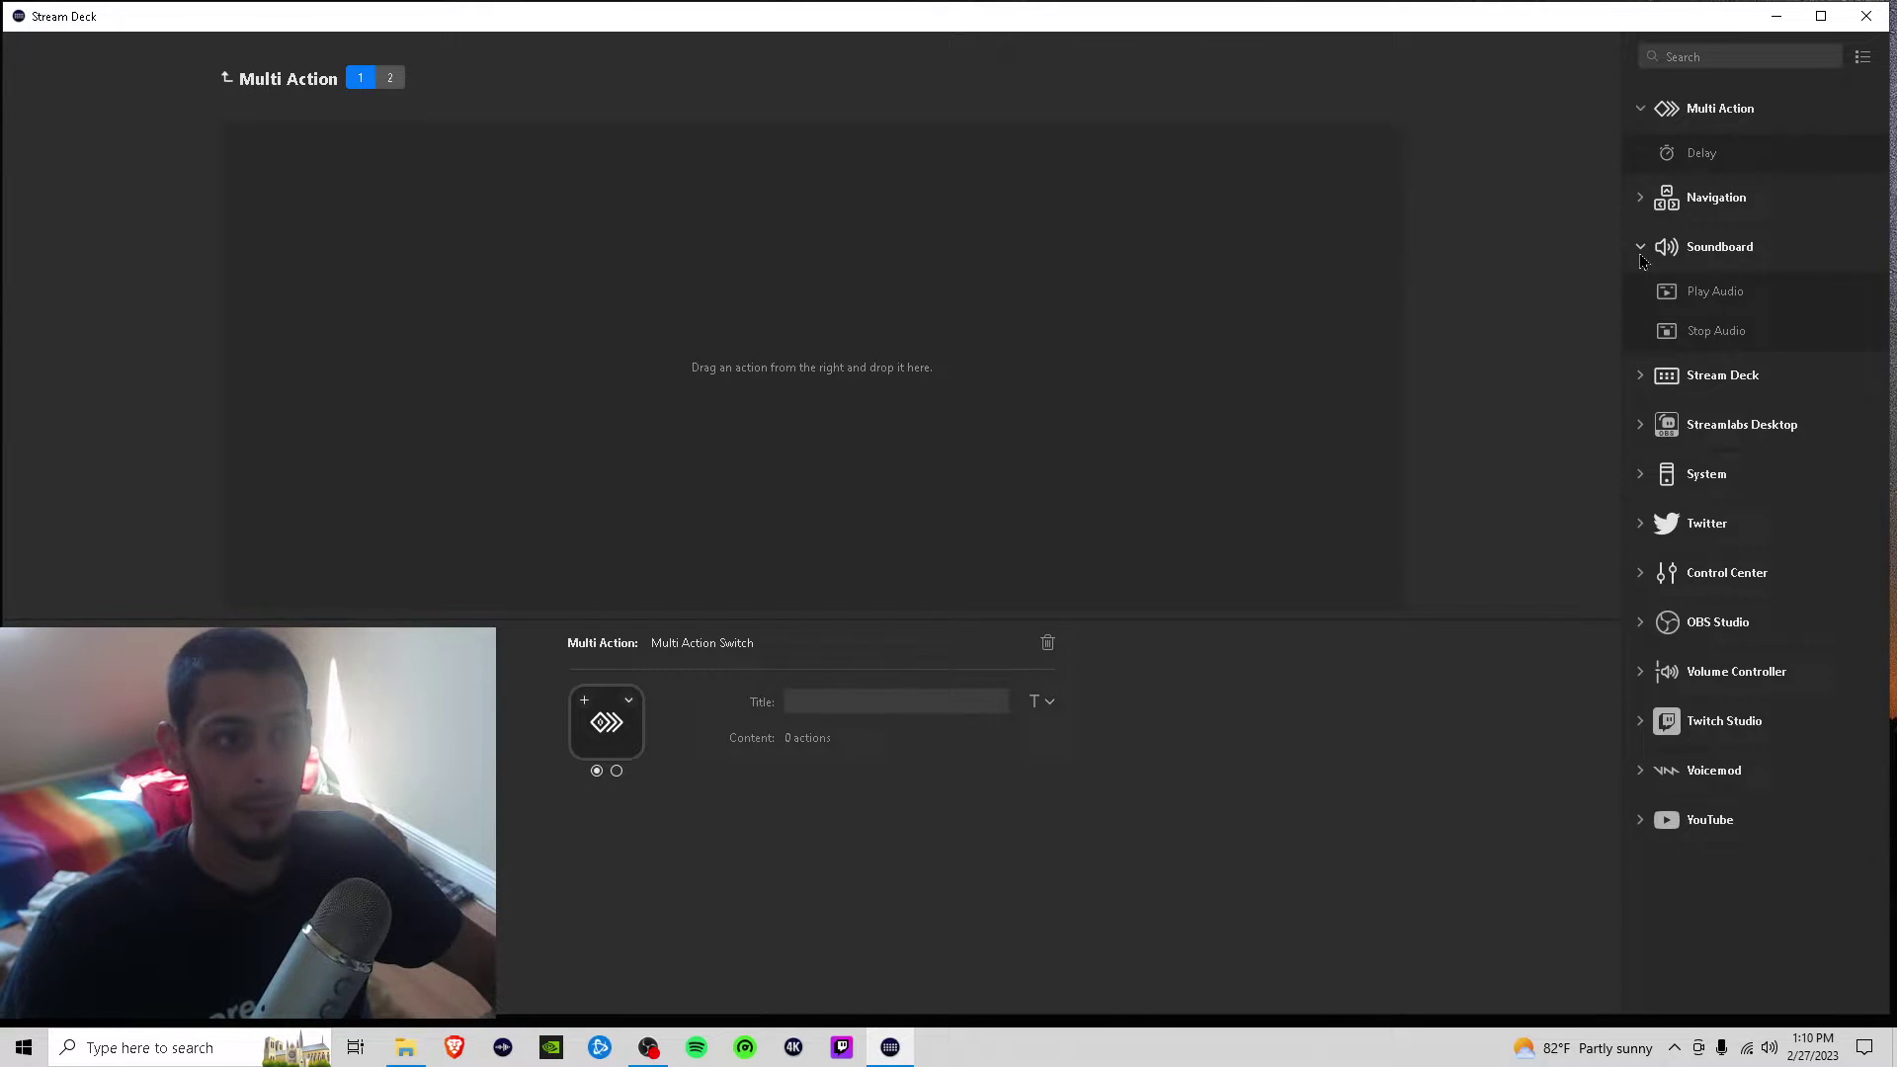
{"action": "left_click_drag", "start_coordinate": [1727, 302], "coordinate": [415, 204]}
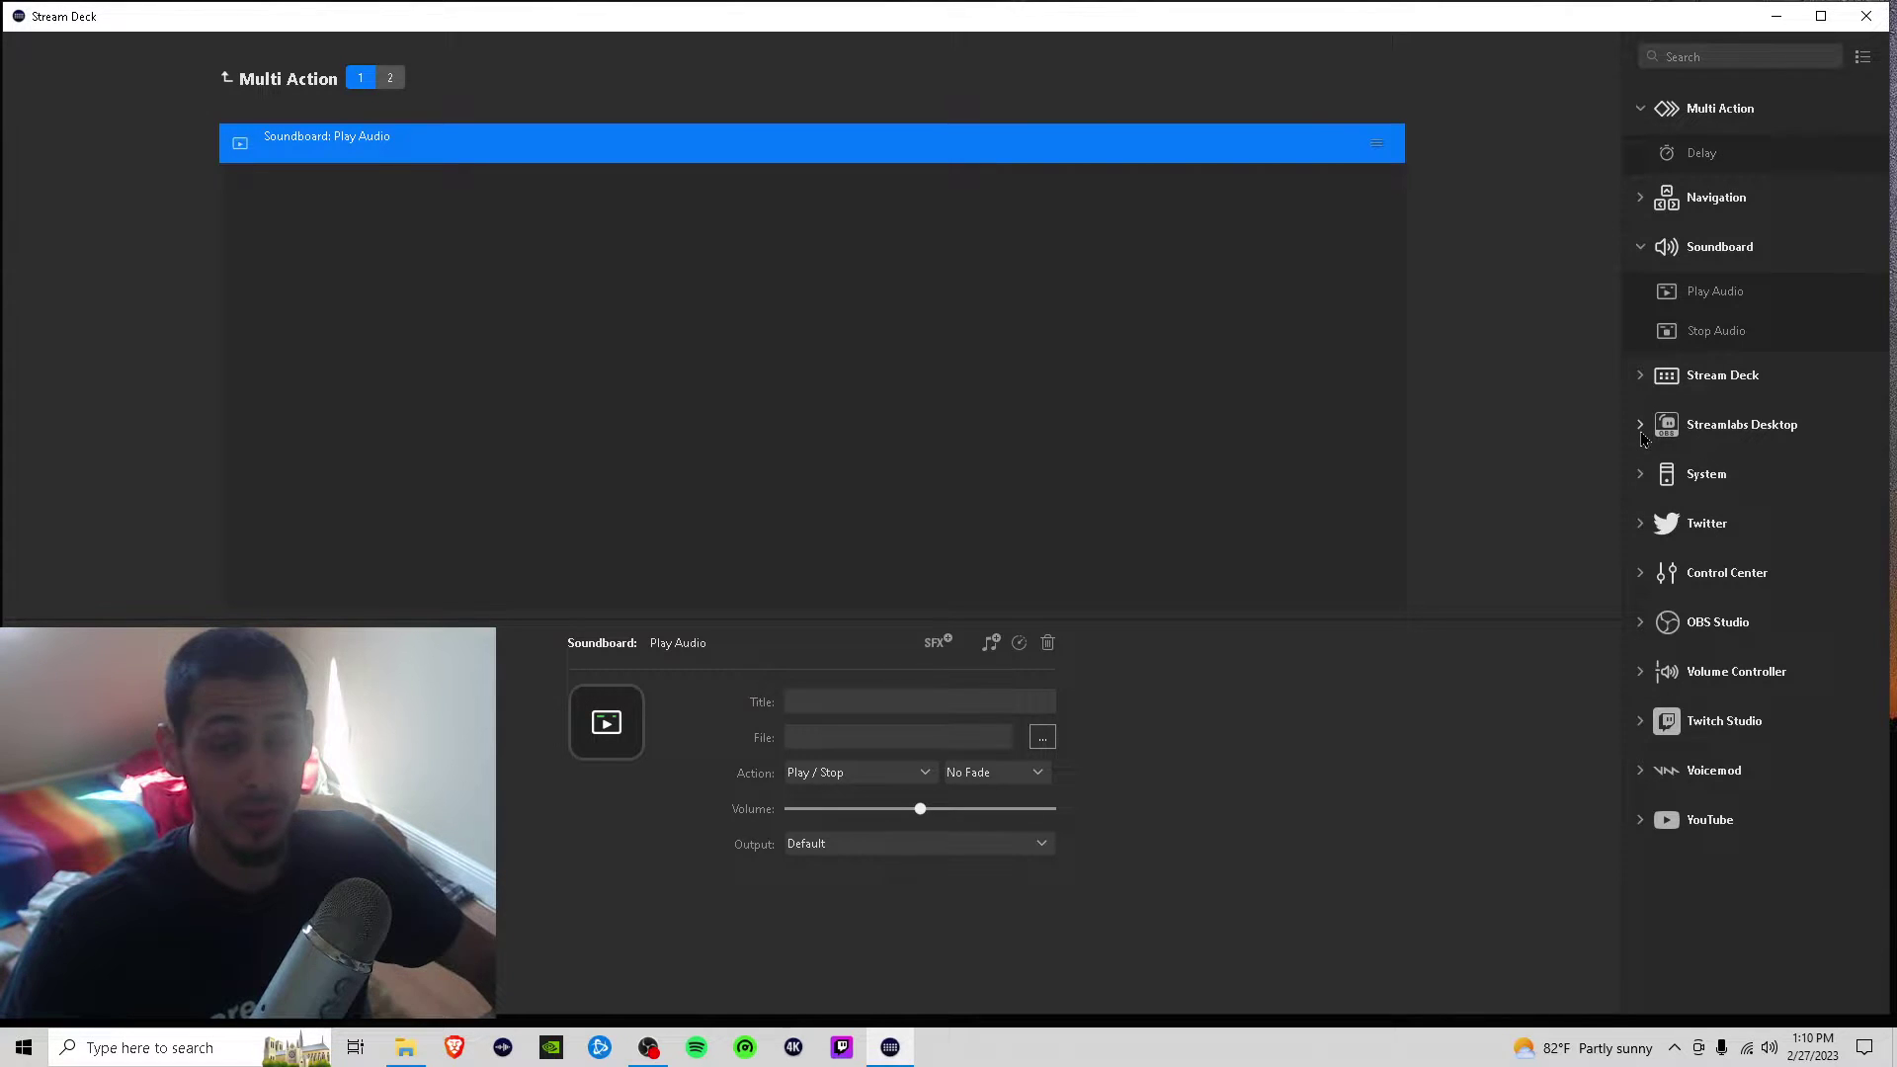
Add an OBS Studio Source Visibility action to the first state and review both actions.
{"action": "left_click", "coordinate": [1704, 622]}
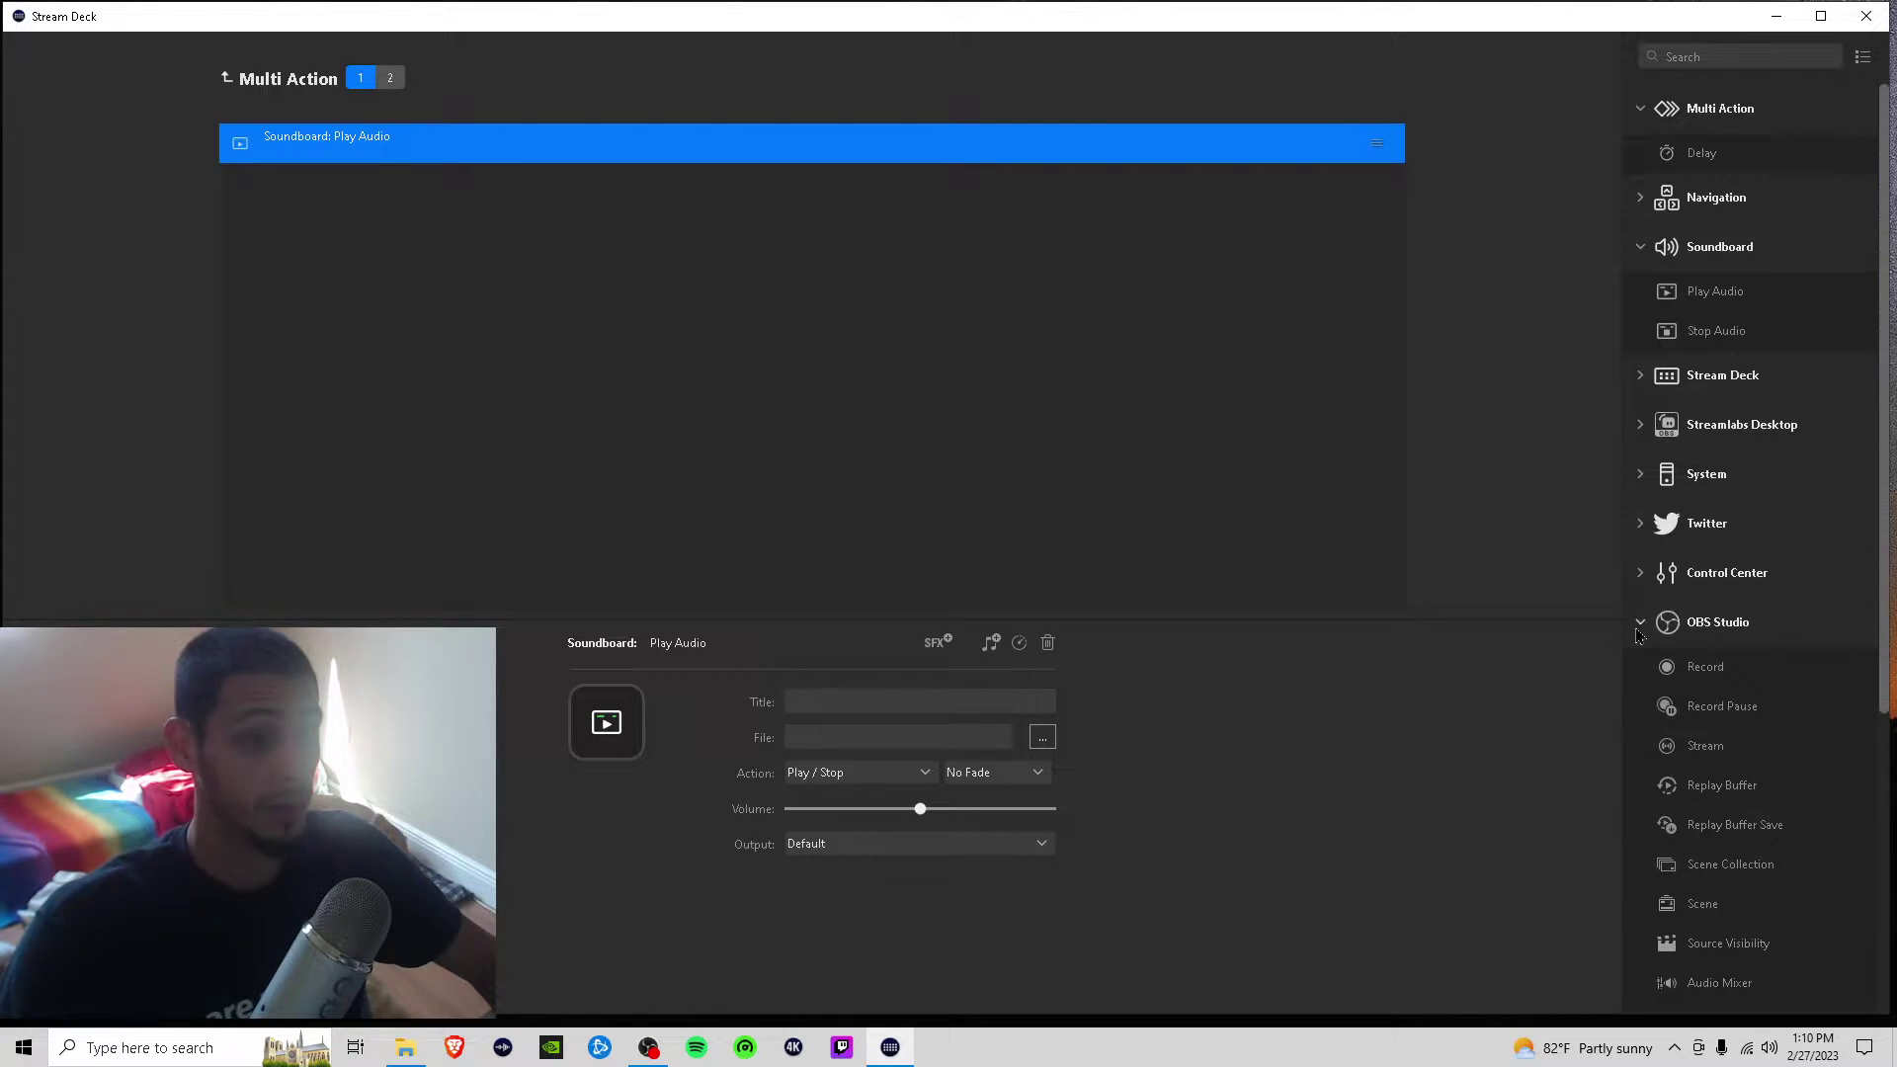
{"action": "scroll", "coordinate": [1739, 659], "scroll_direction": "down", "scroll_amount": 3}
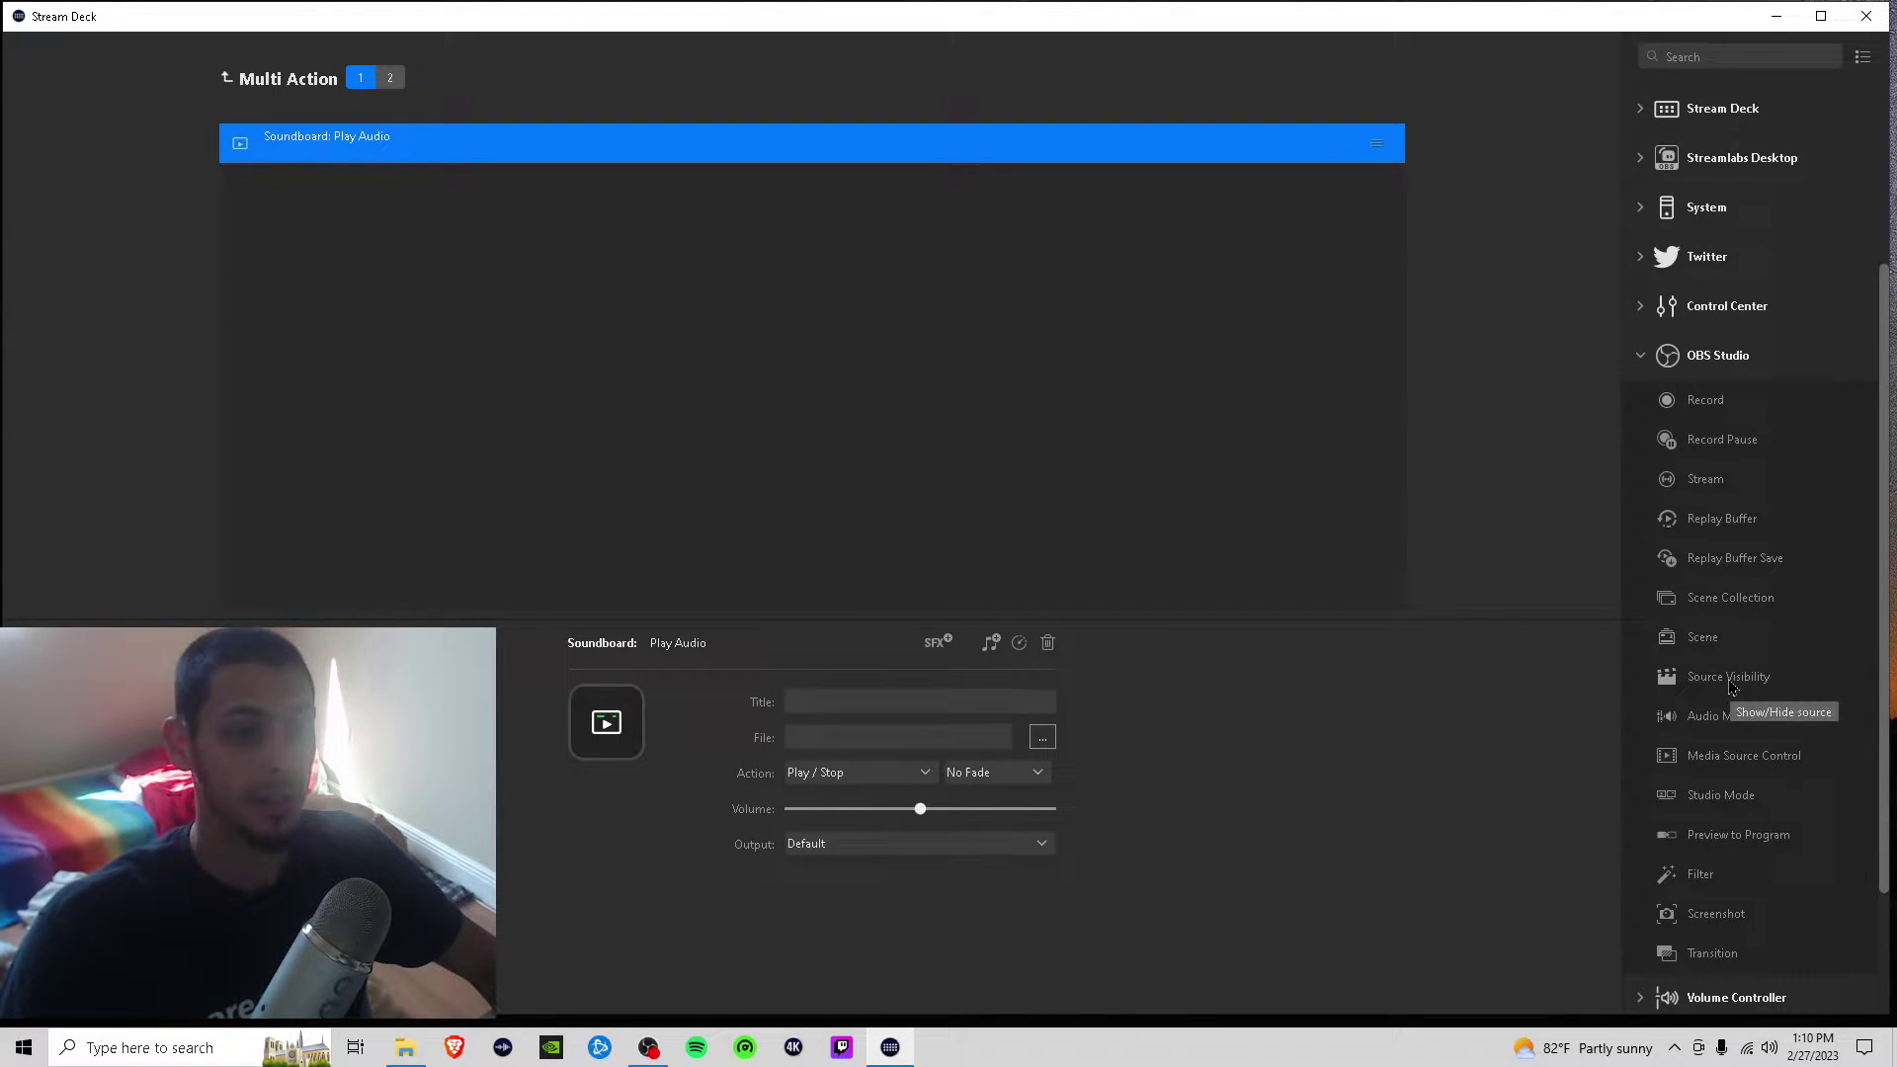
{"action": "mouse_move", "coordinate": [1749, 680]}
{"action": "left_mouse_down"}
{"action": "mouse_move", "coordinate": [1198, 516]}
{"action": "mouse_move", "coordinate": [499, 221]}
{"action": "left_mouse_up"}
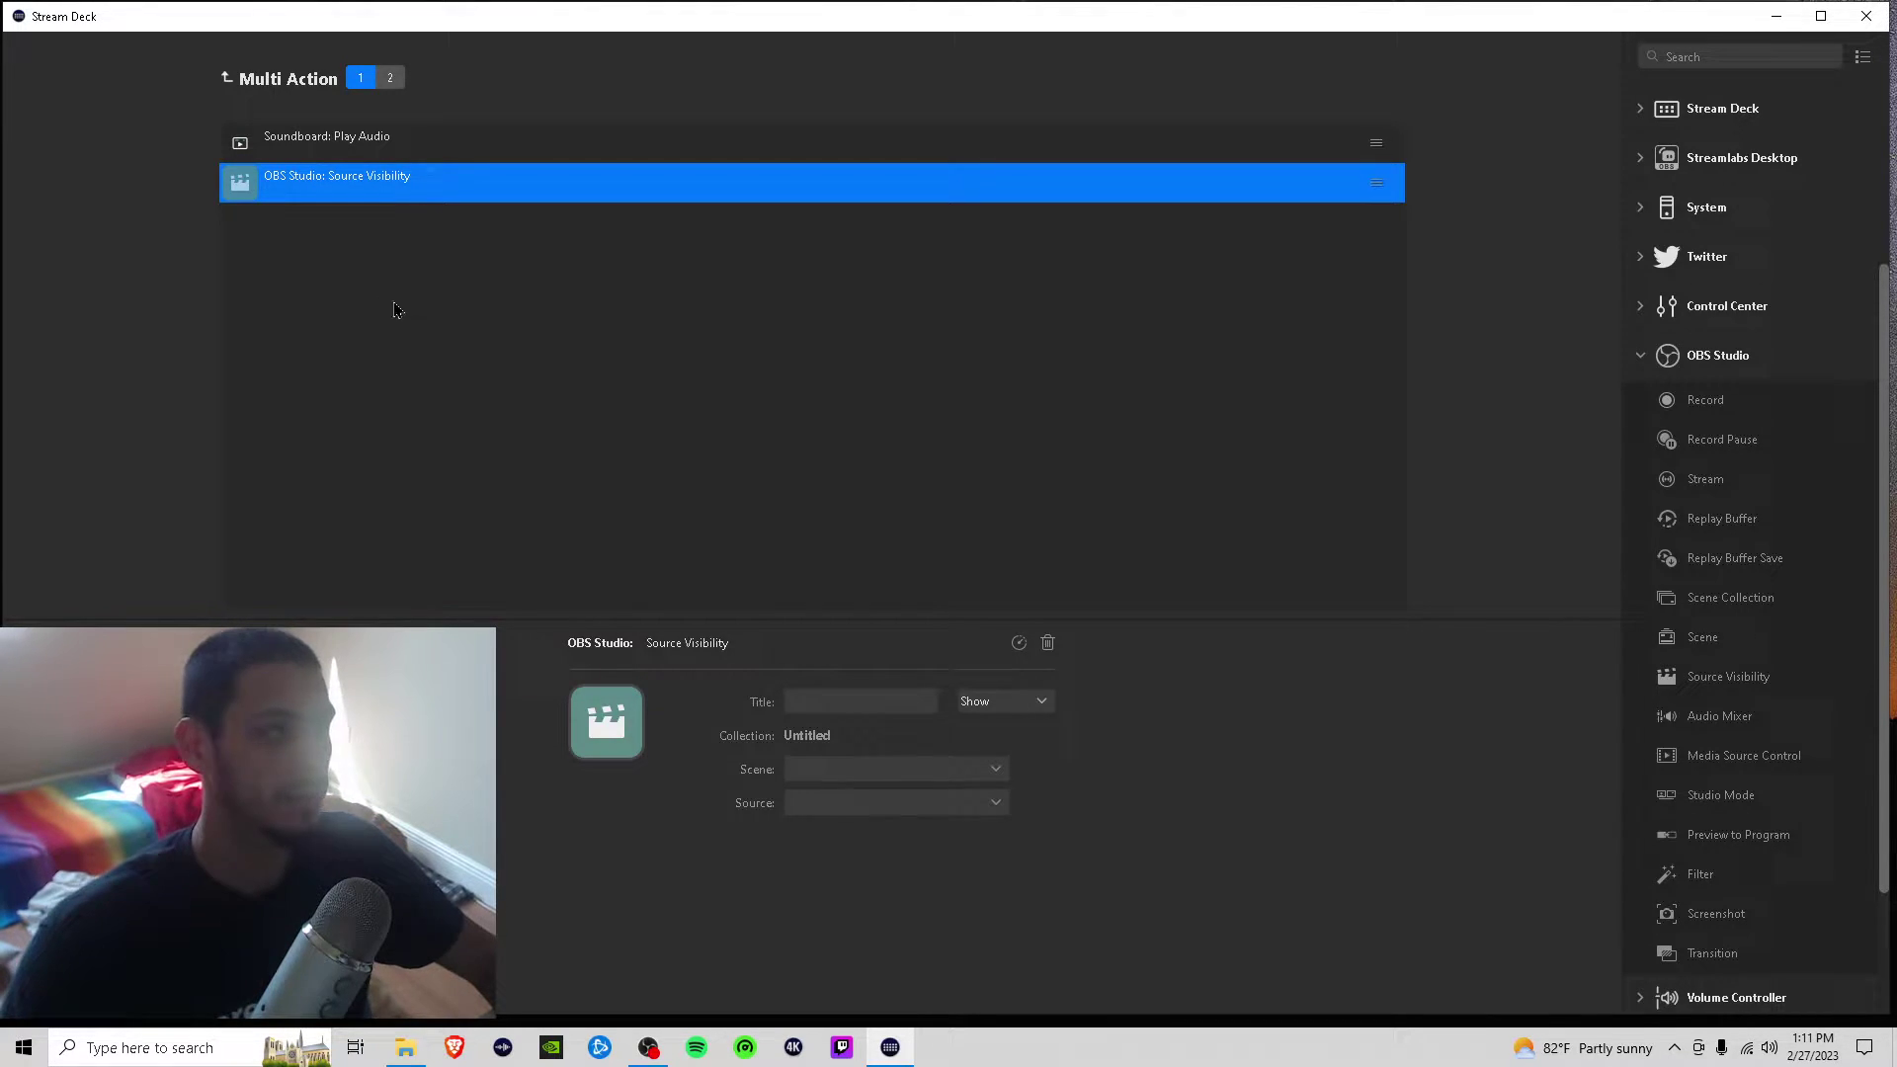
{"action": "left_click", "coordinate": [356, 326]}
{"action": "left_click", "coordinate": [327, 196]}
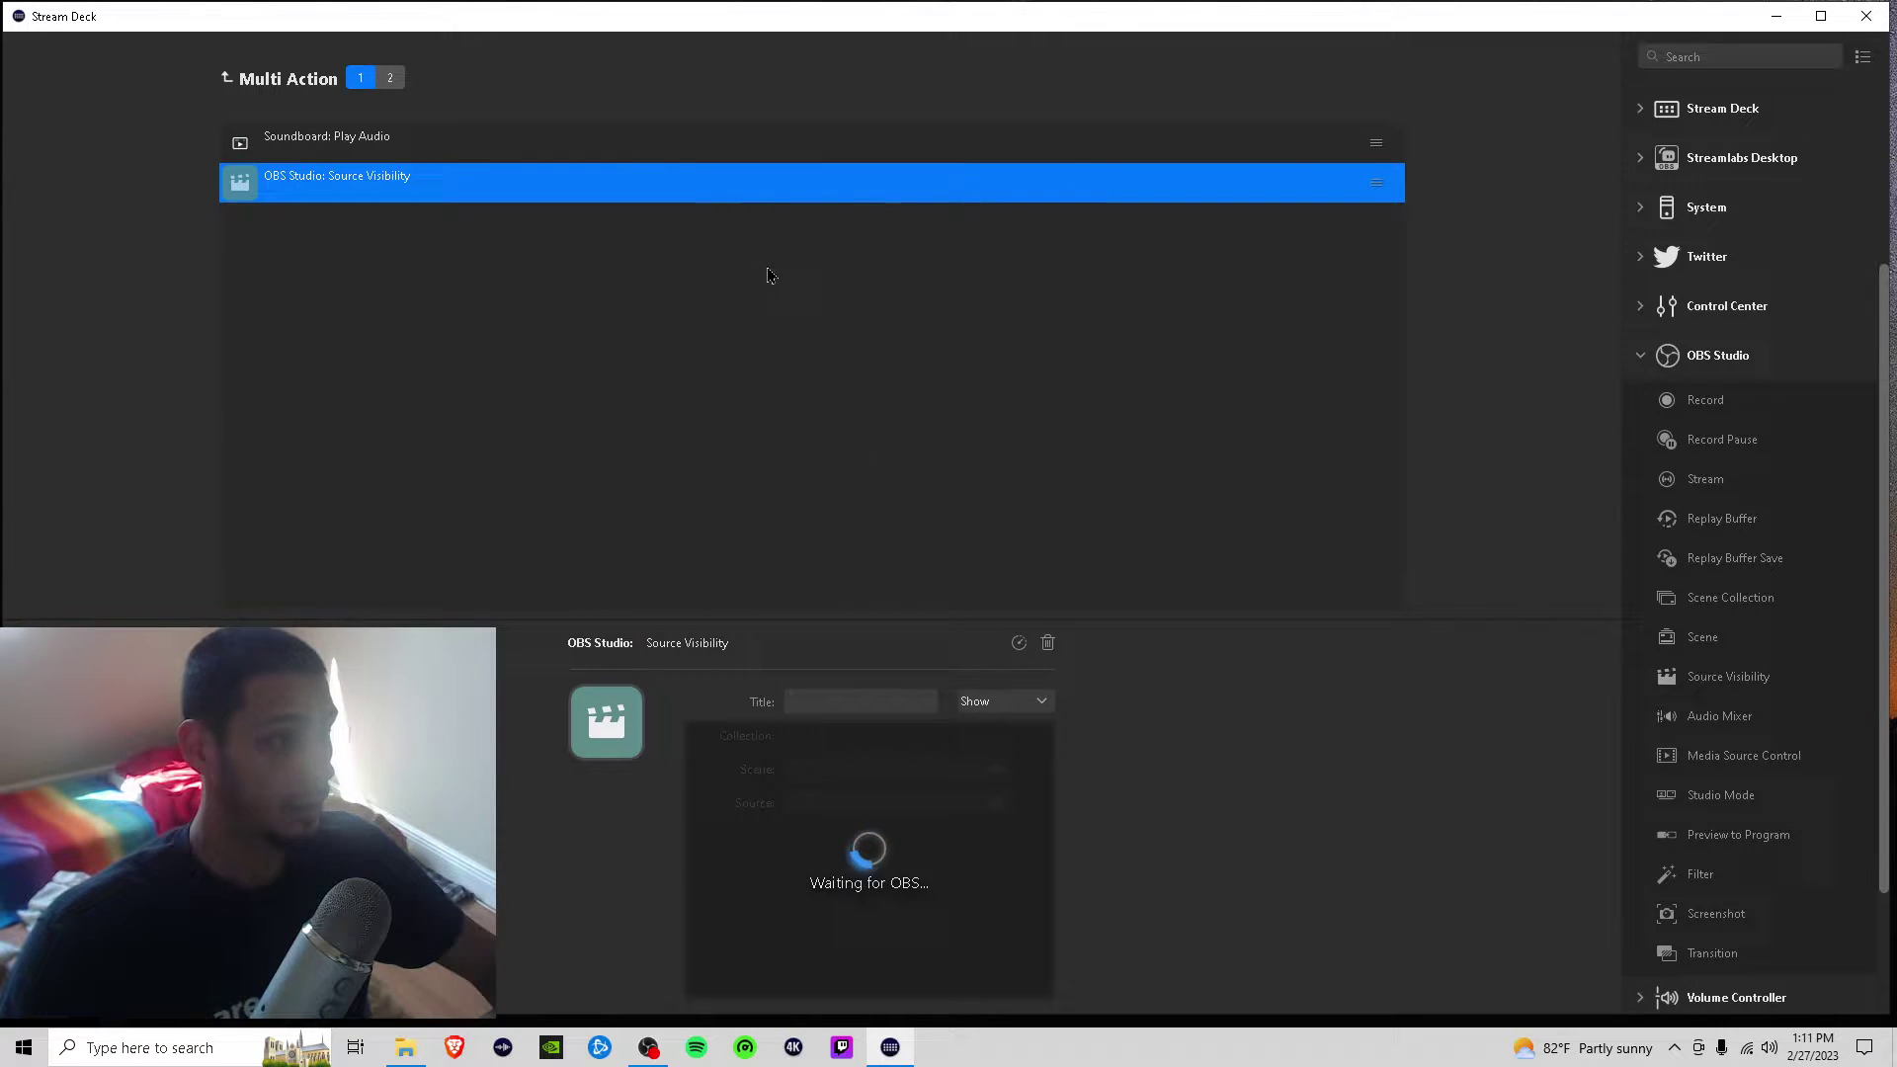
{"action": "left_click", "coordinate": [382, 148]}
{"action": "left_click", "coordinate": [378, 185]}
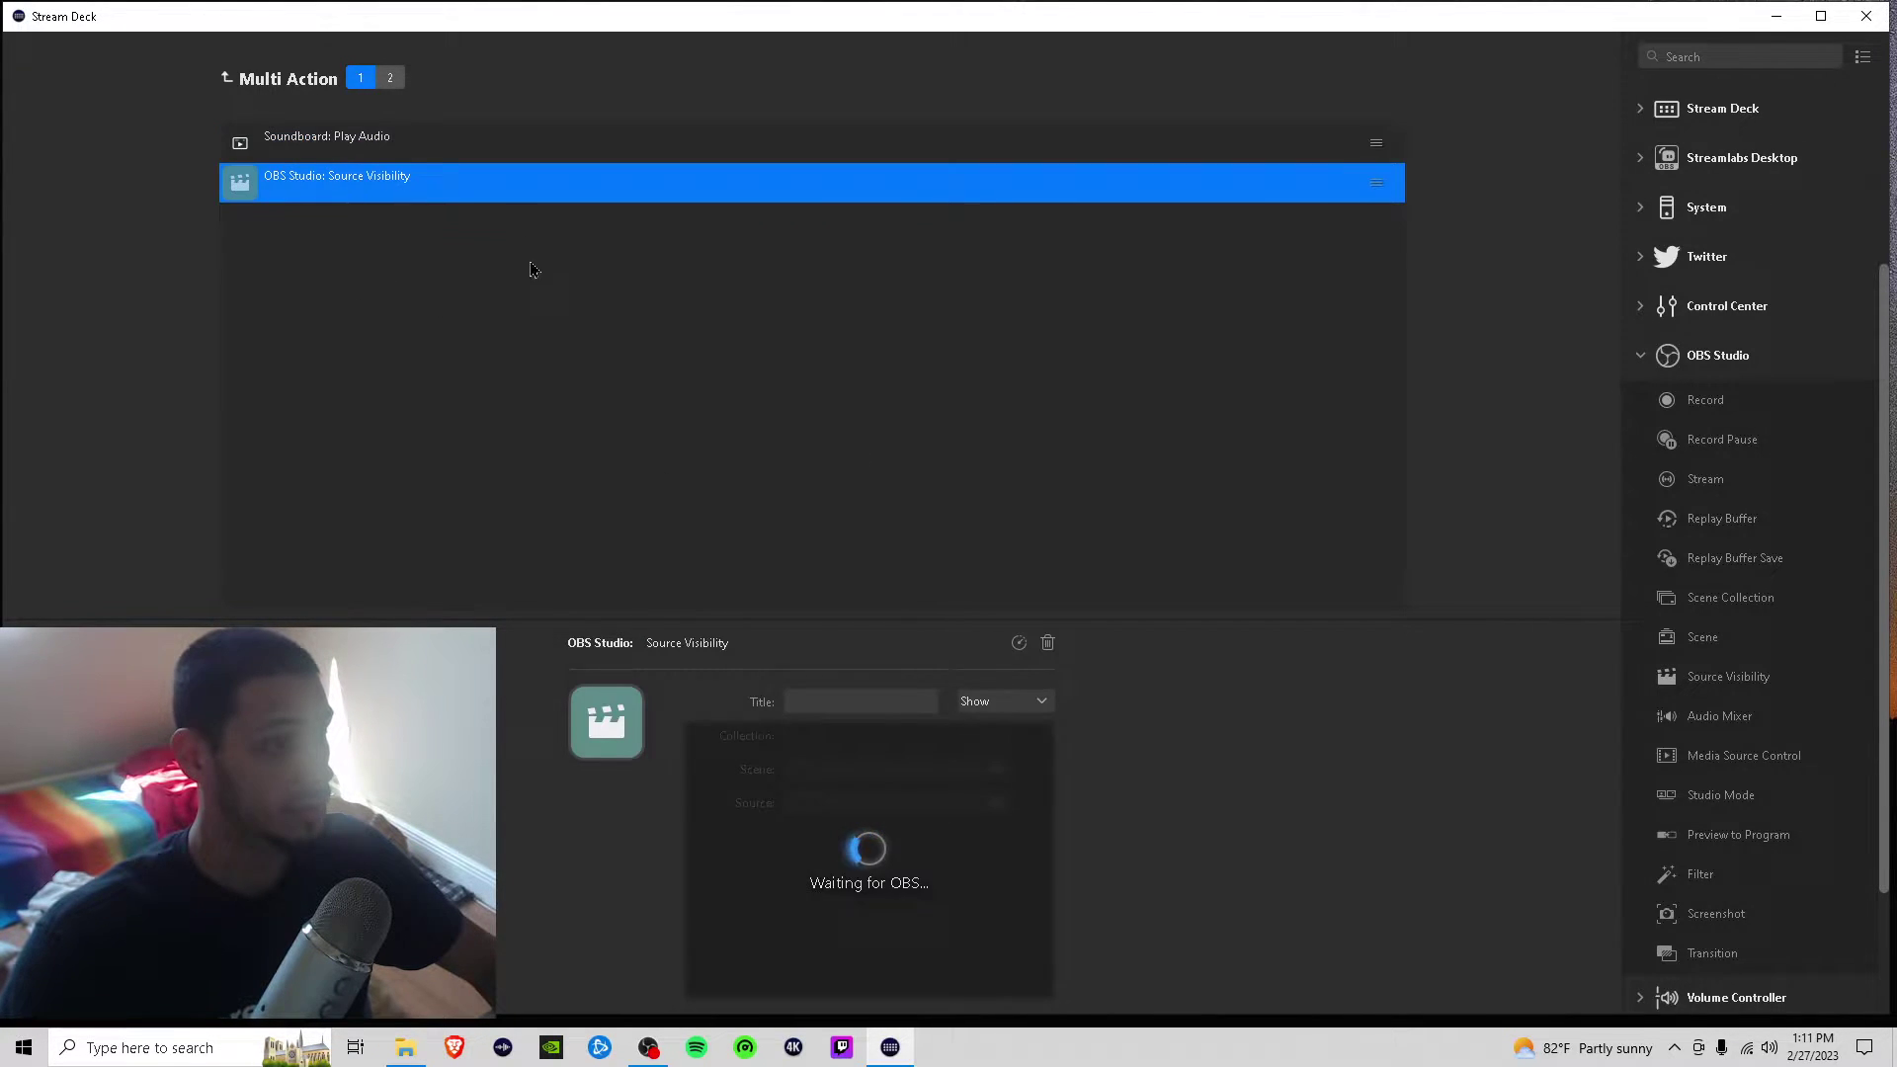
{"action": "left_click", "coordinate": [391, 79]}
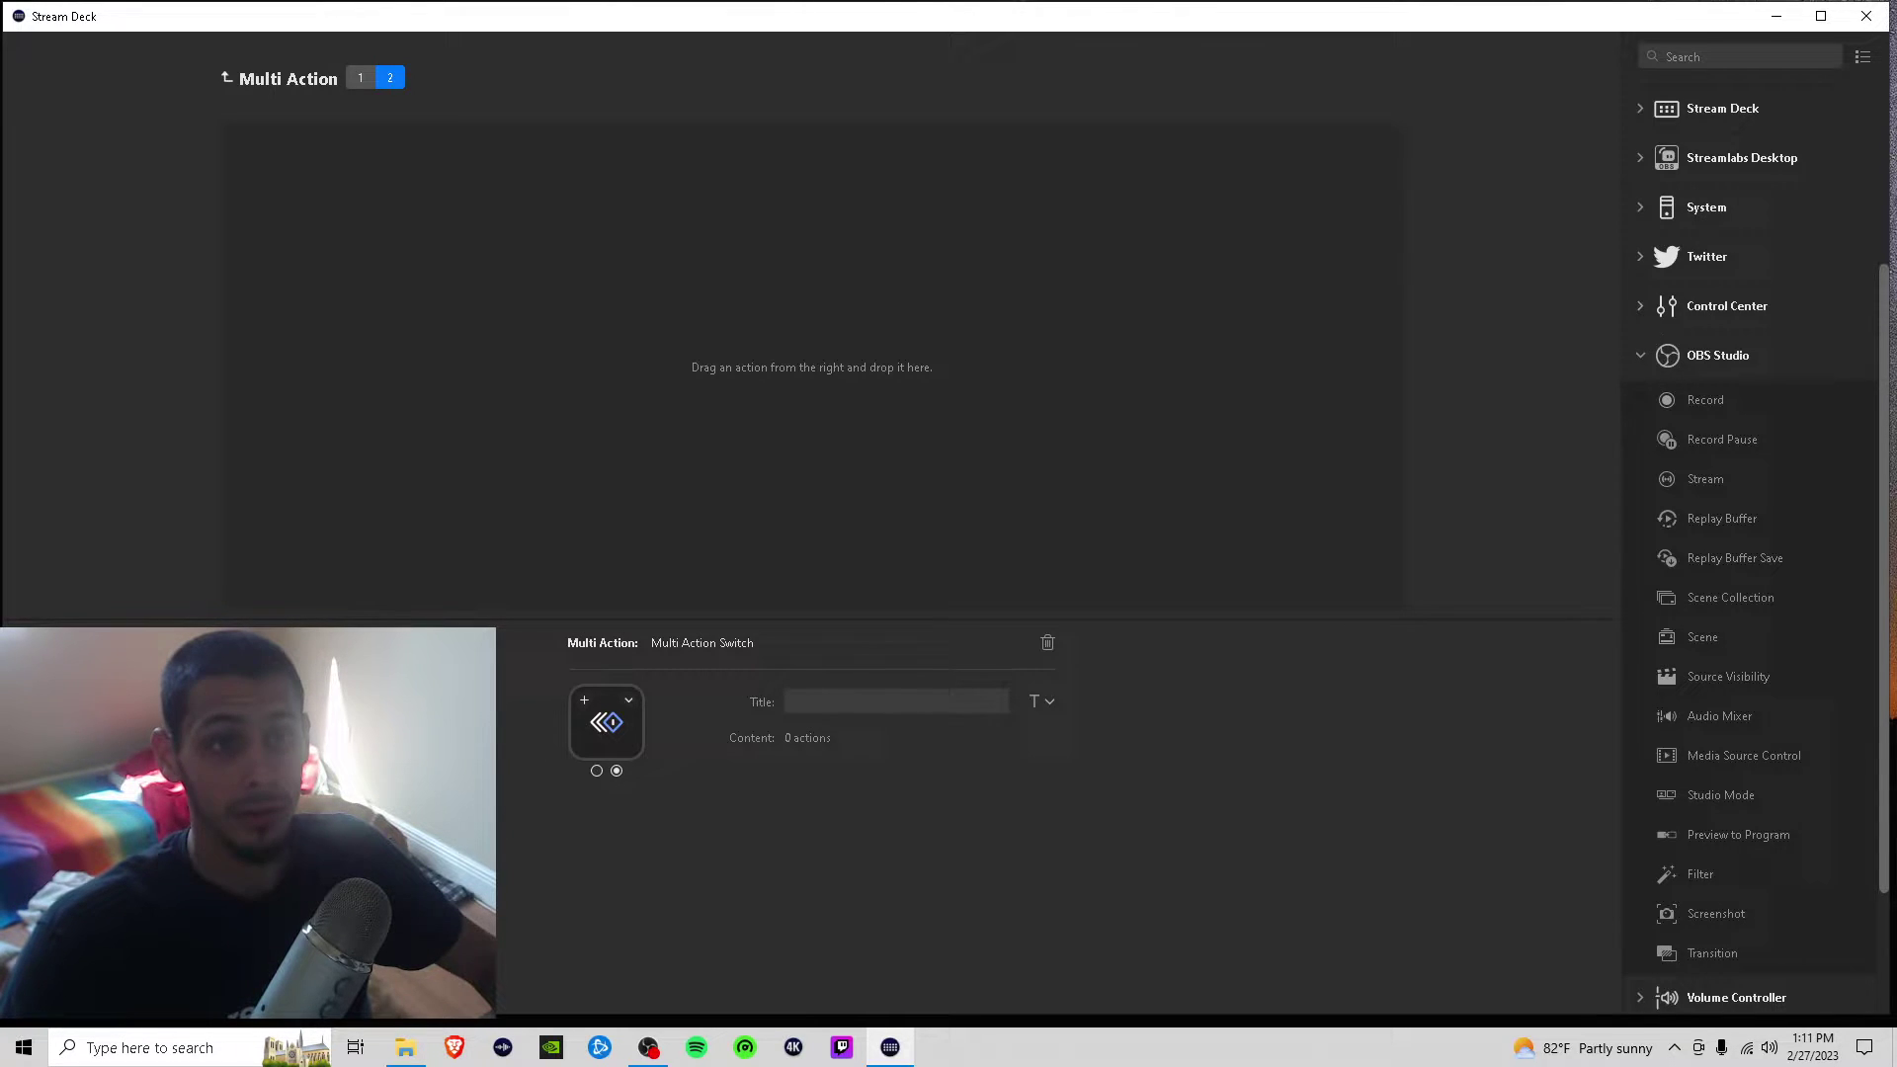
{"action": "left_click_drag", "start_coordinate": [1887, 412], "coordinate": [1843, 258]}
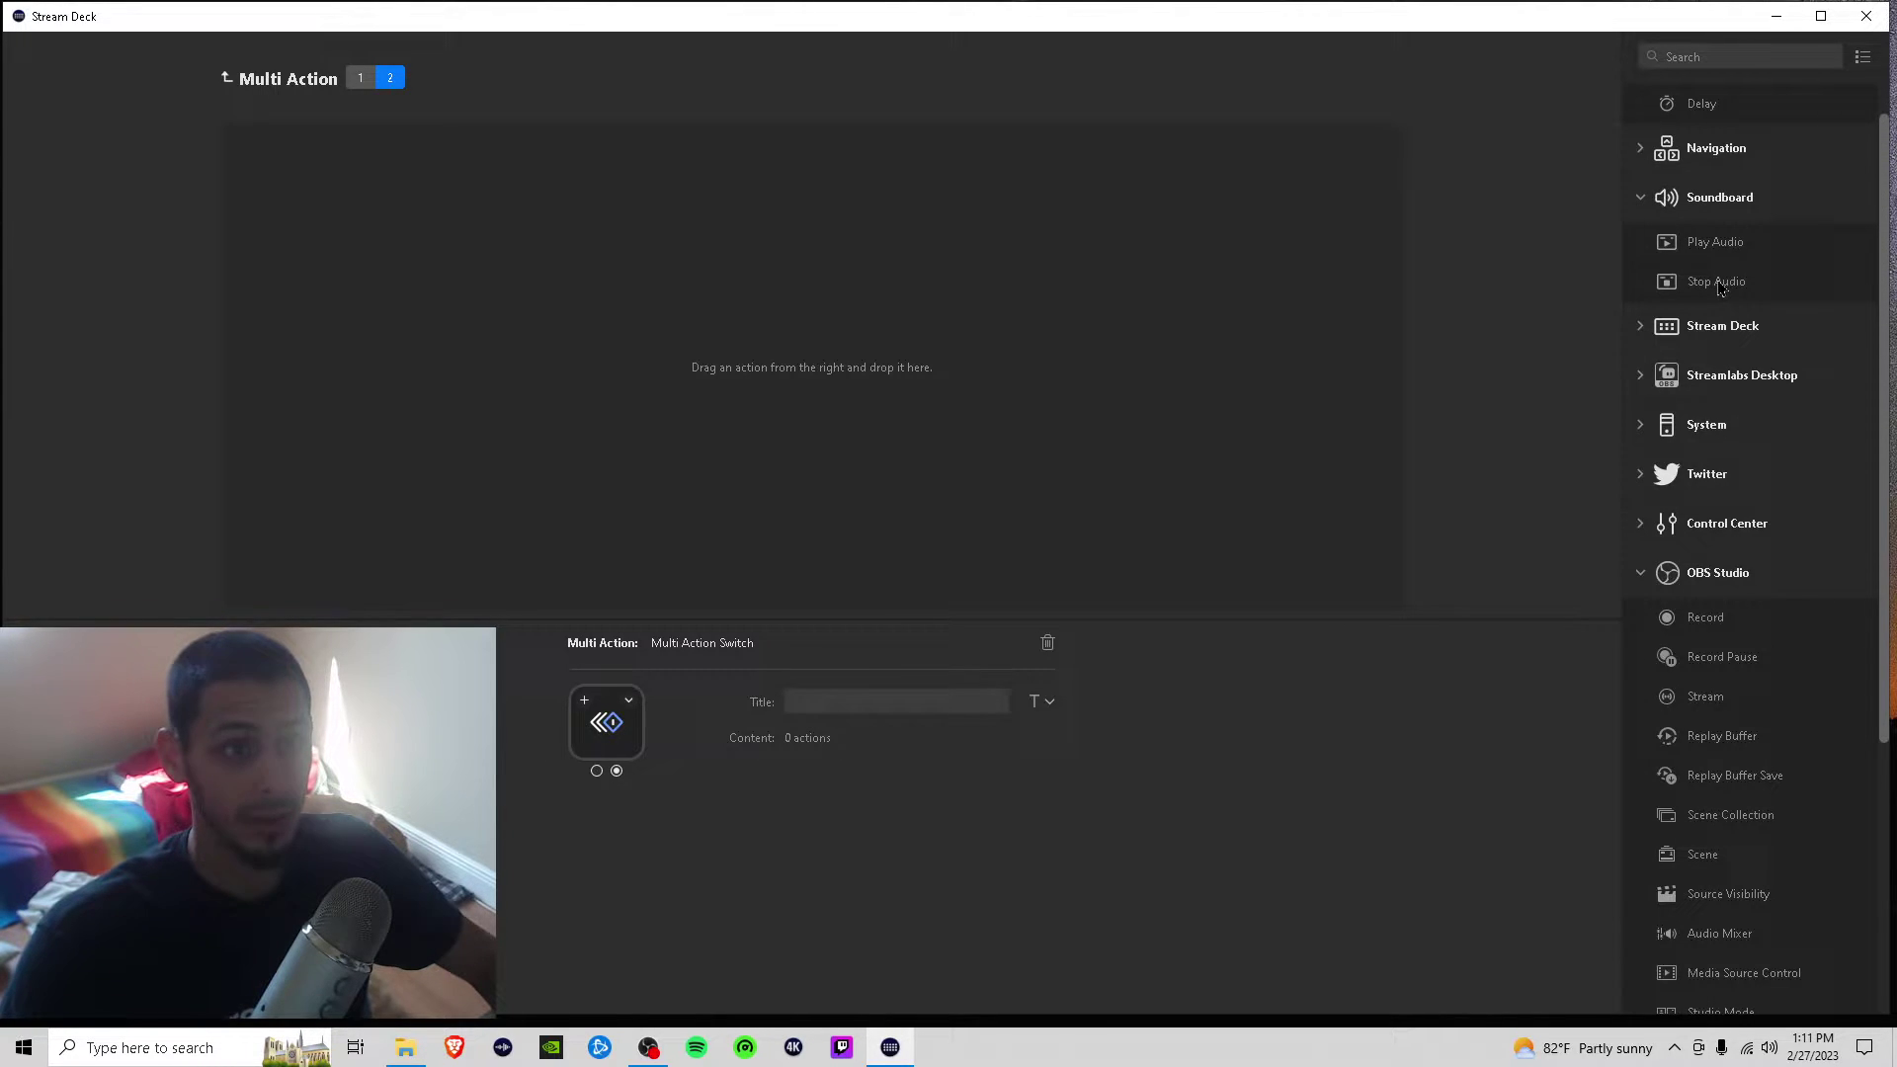
Add a Soundboard Stop Audio action to the switch's second state.
{"action": "mouse_move", "coordinate": [1720, 297]}
{"action": "left_mouse_down"}
{"action": "mouse_move", "coordinate": [1339, 318]}
{"action": "mouse_move", "coordinate": [443, 196]}
{"action": "left_mouse_up"}
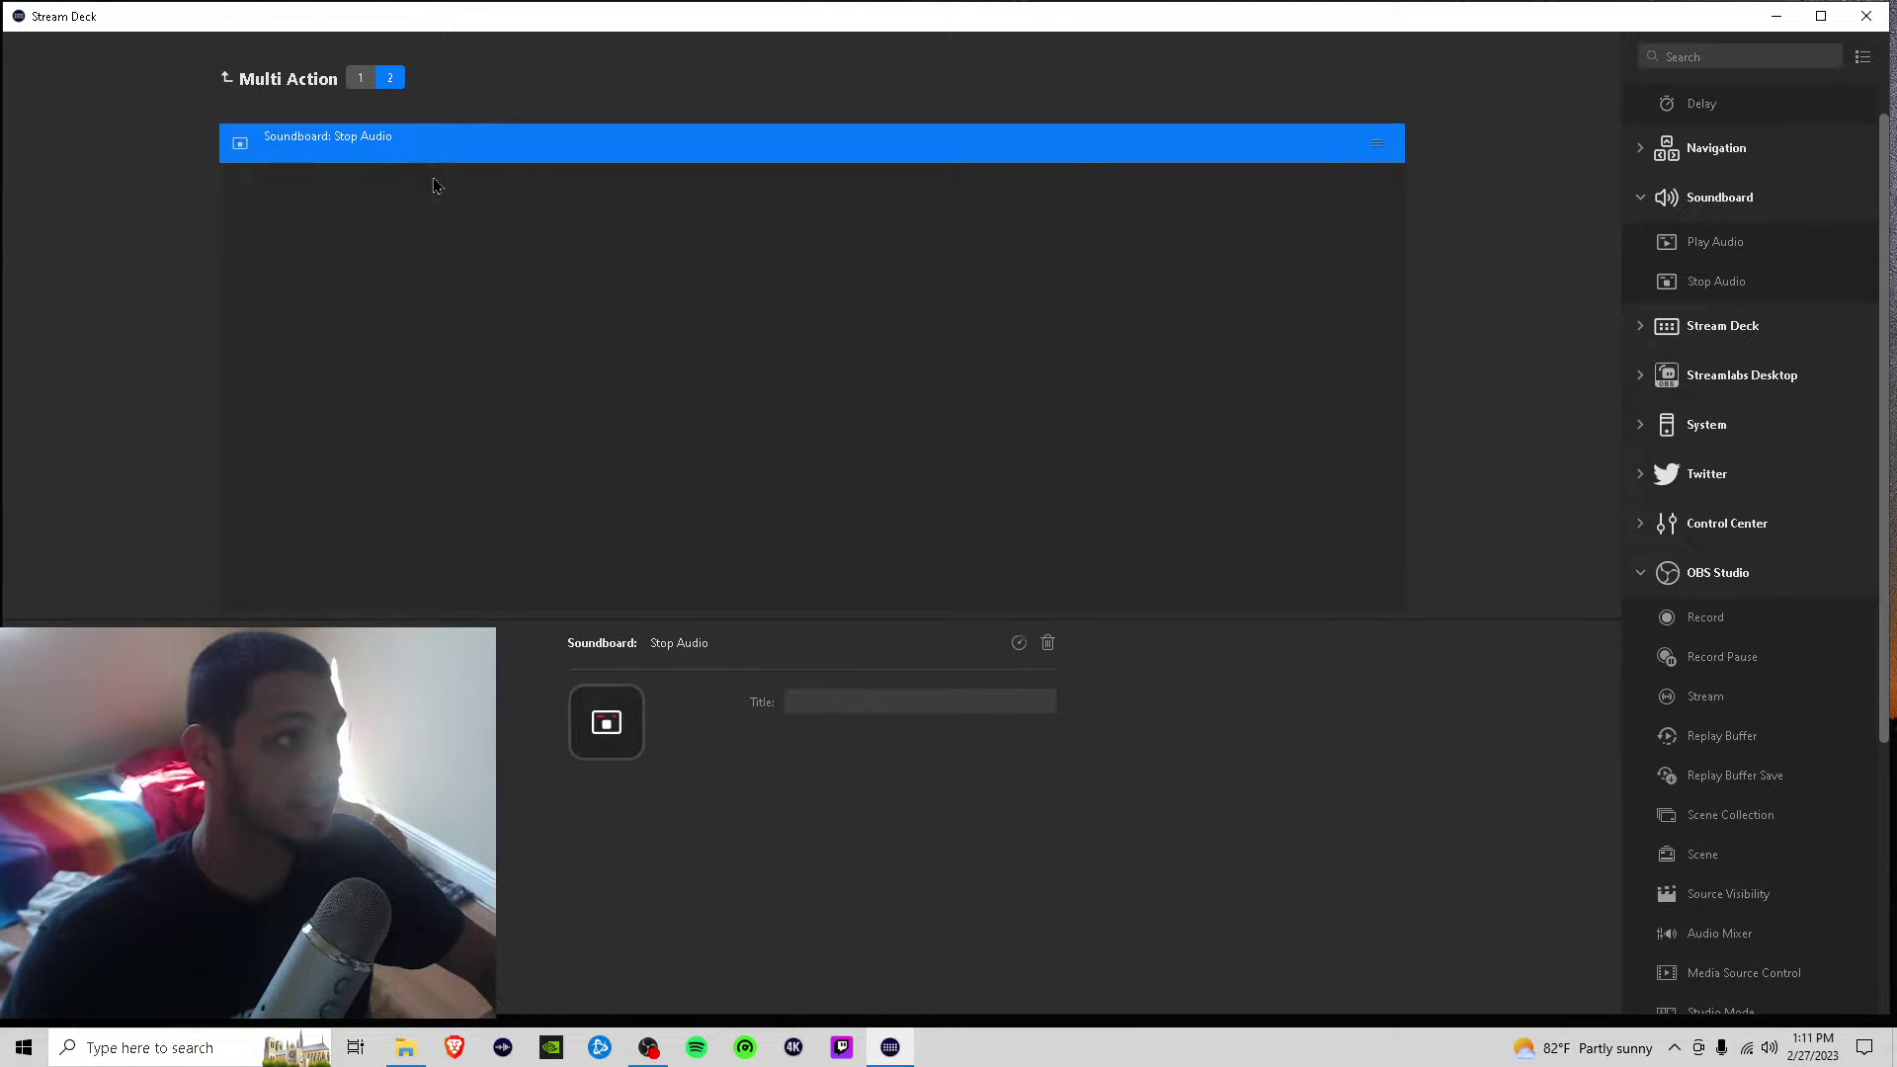
{"action": "left_click", "coordinate": [360, 78]}
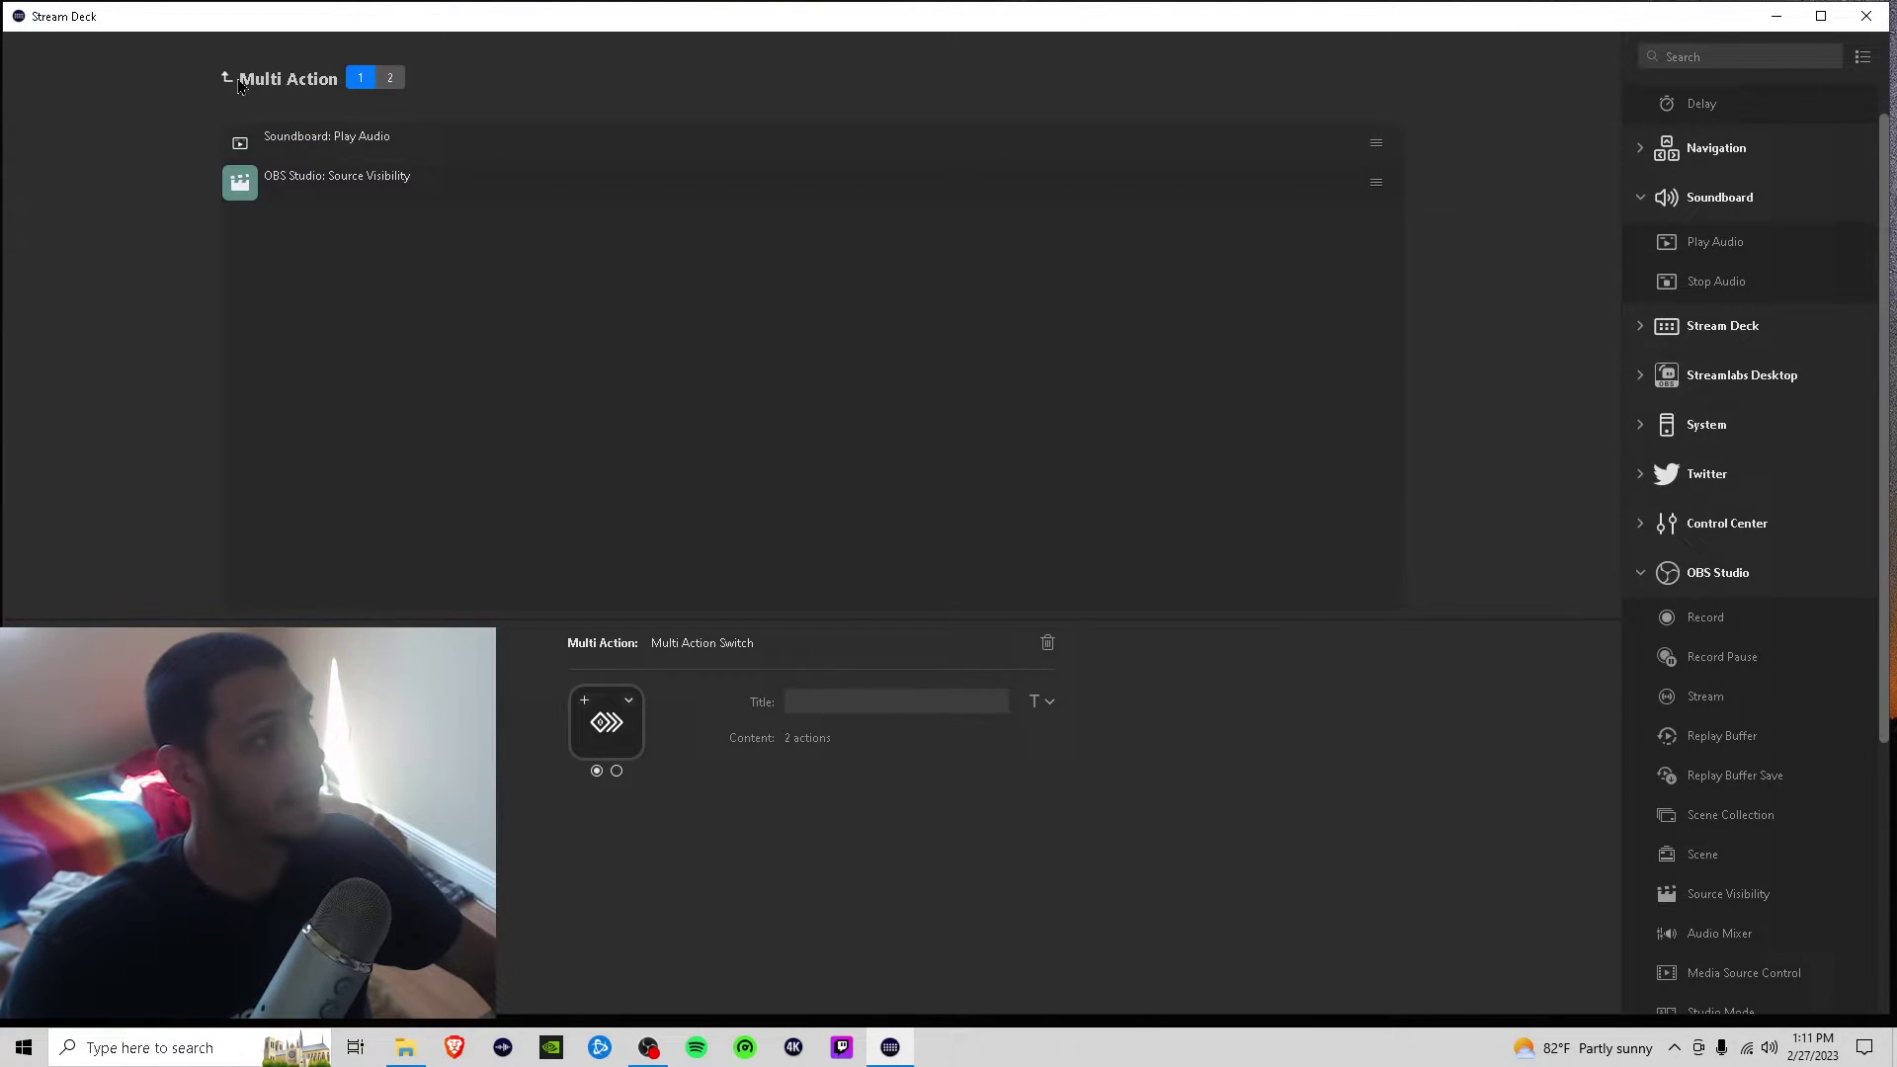
Return to the key grid and copy the multi-action switch key.
{"action": "left_click", "coordinate": [227, 77]}
{"action": "left_click", "coordinate": [563, 363]}
{"action": "left_click", "coordinate": [626, 341]}
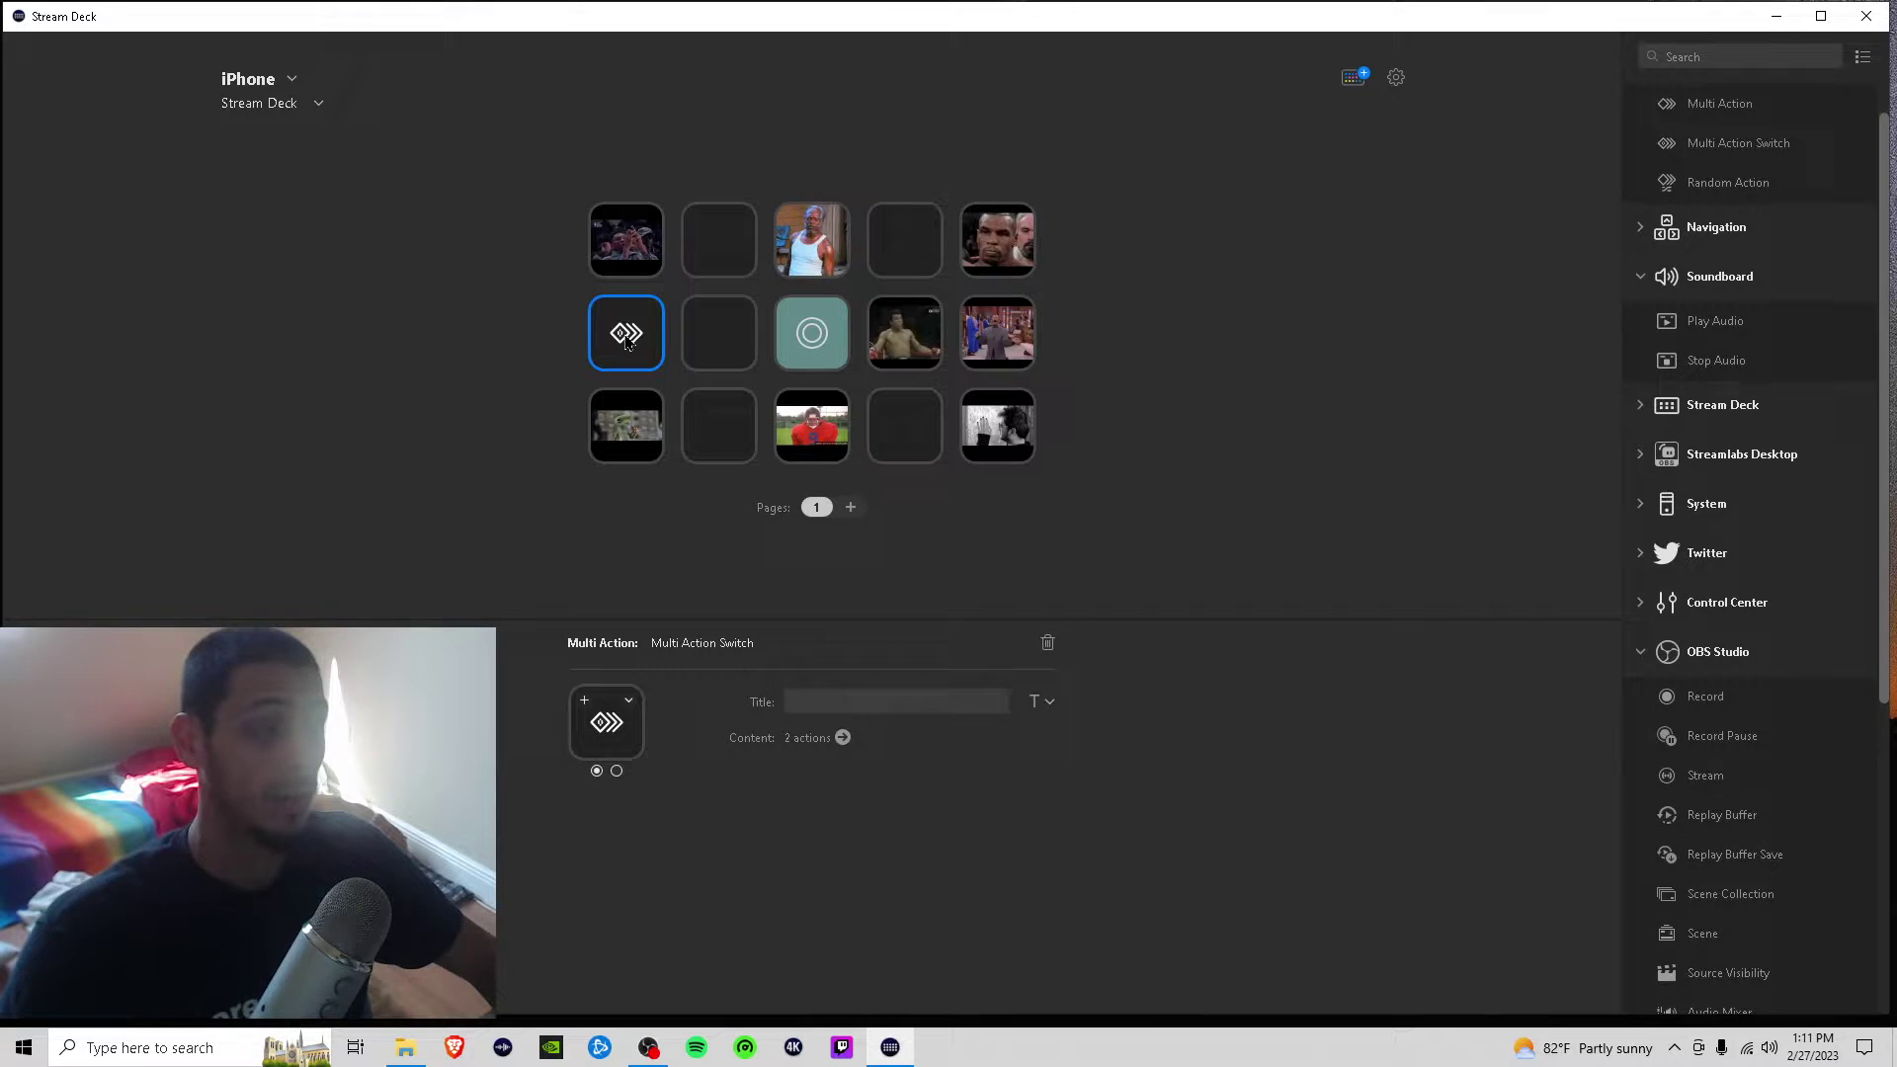
{"action": "right_click", "coordinate": [626, 341]}
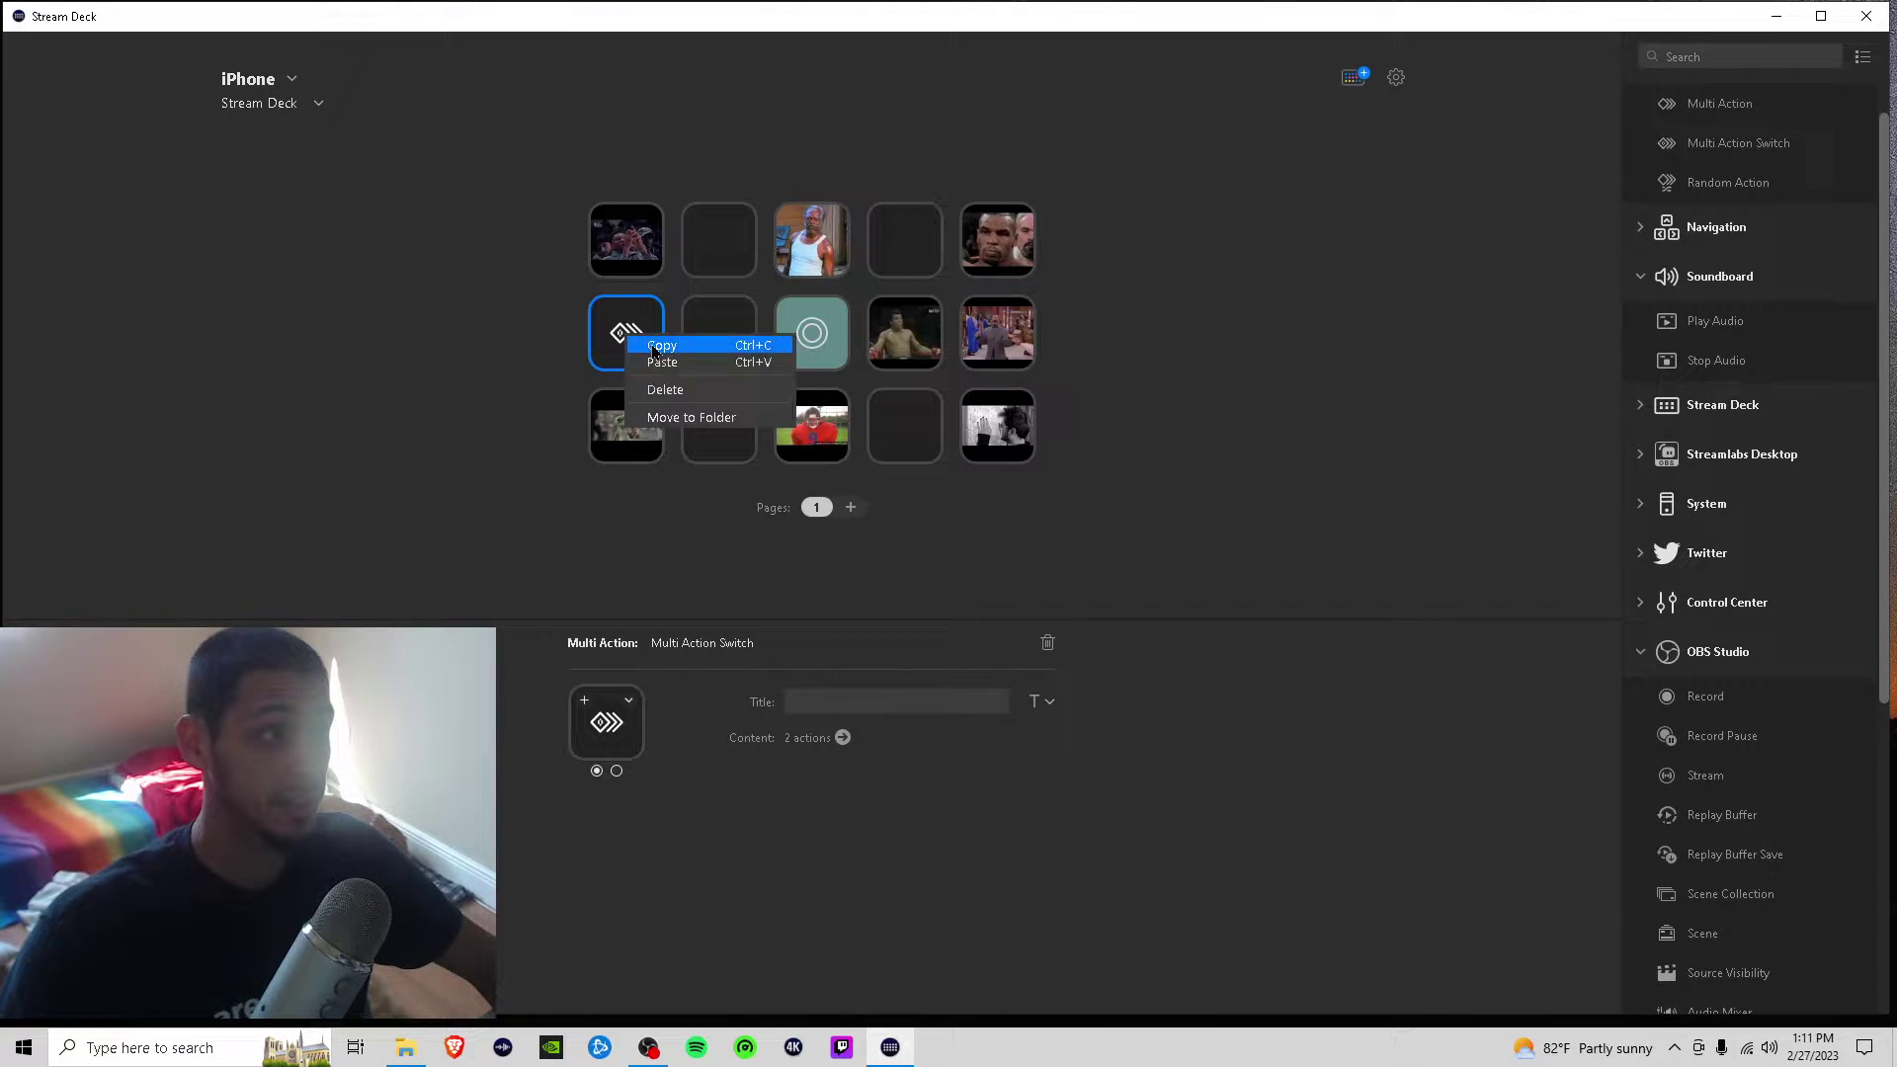
{"action": "left_click", "coordinate": [645, 345]}
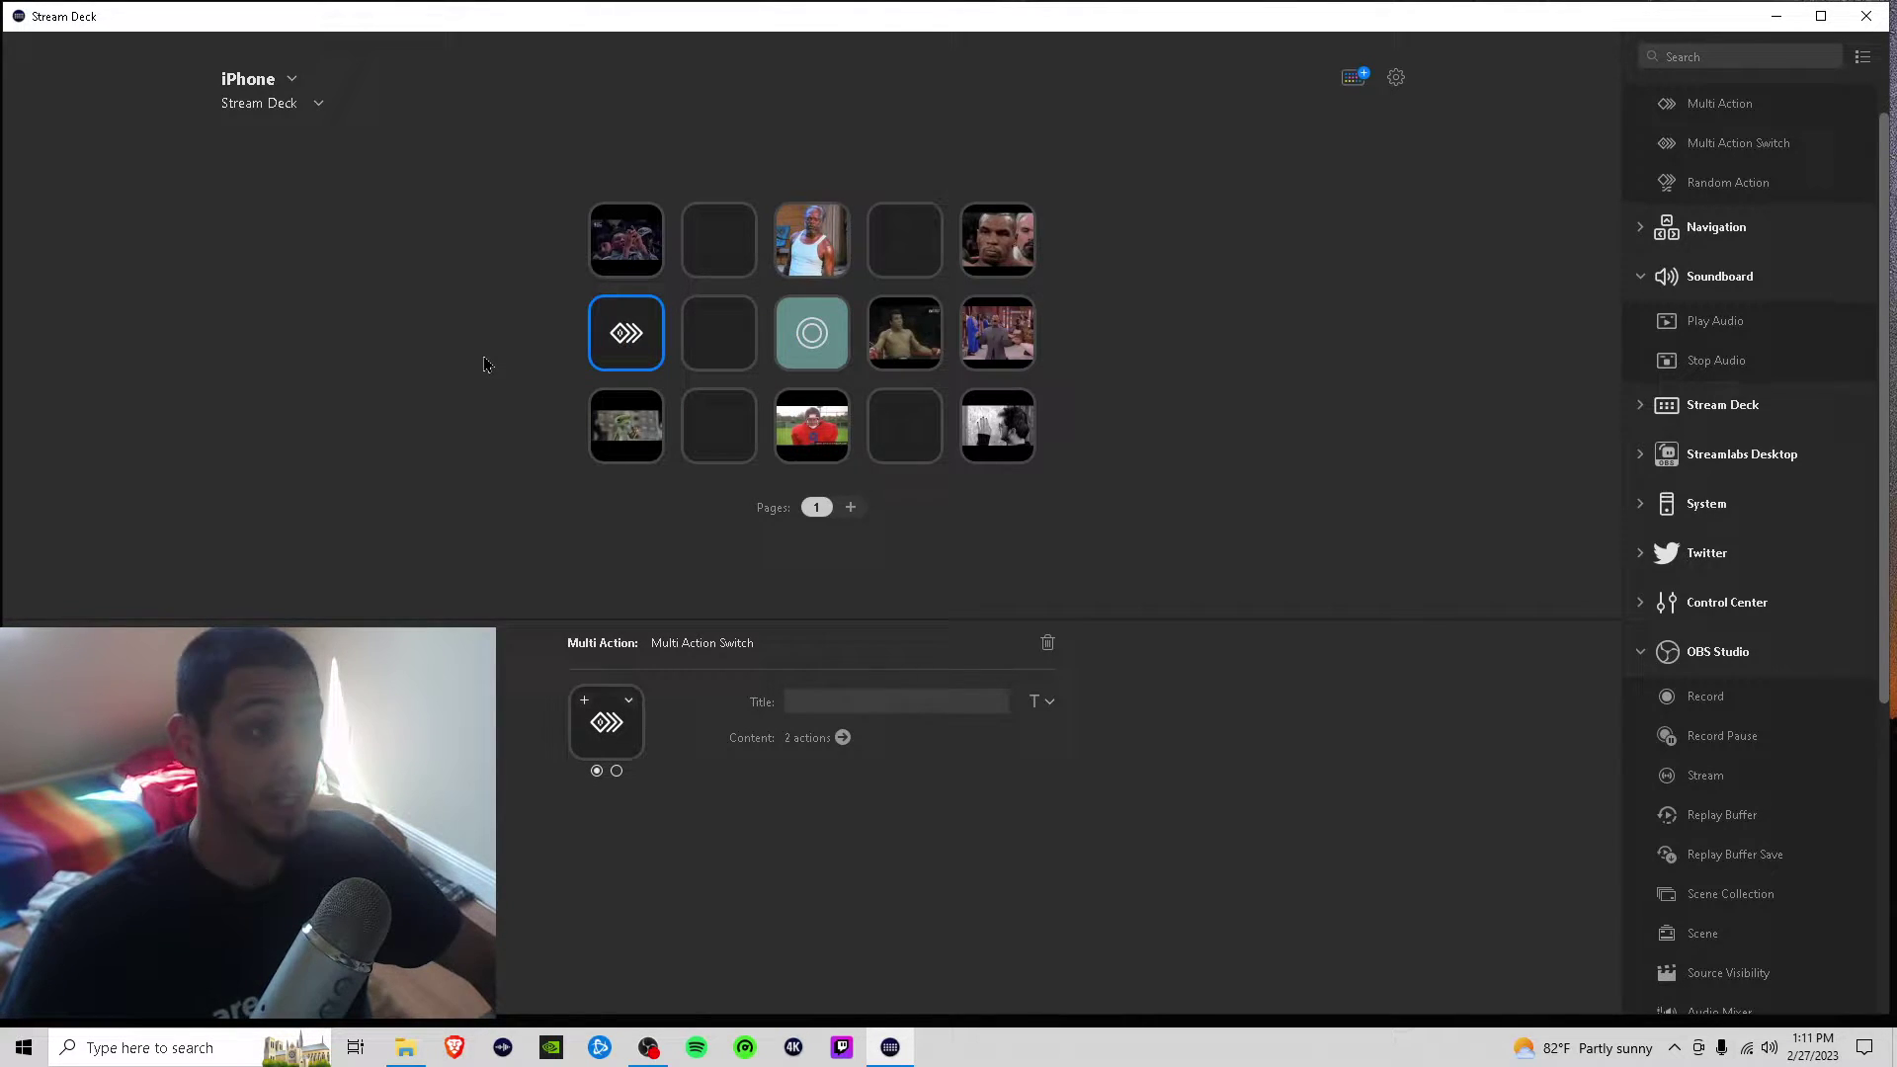
{"action": "right_click", "coordinate": [622, 339]}
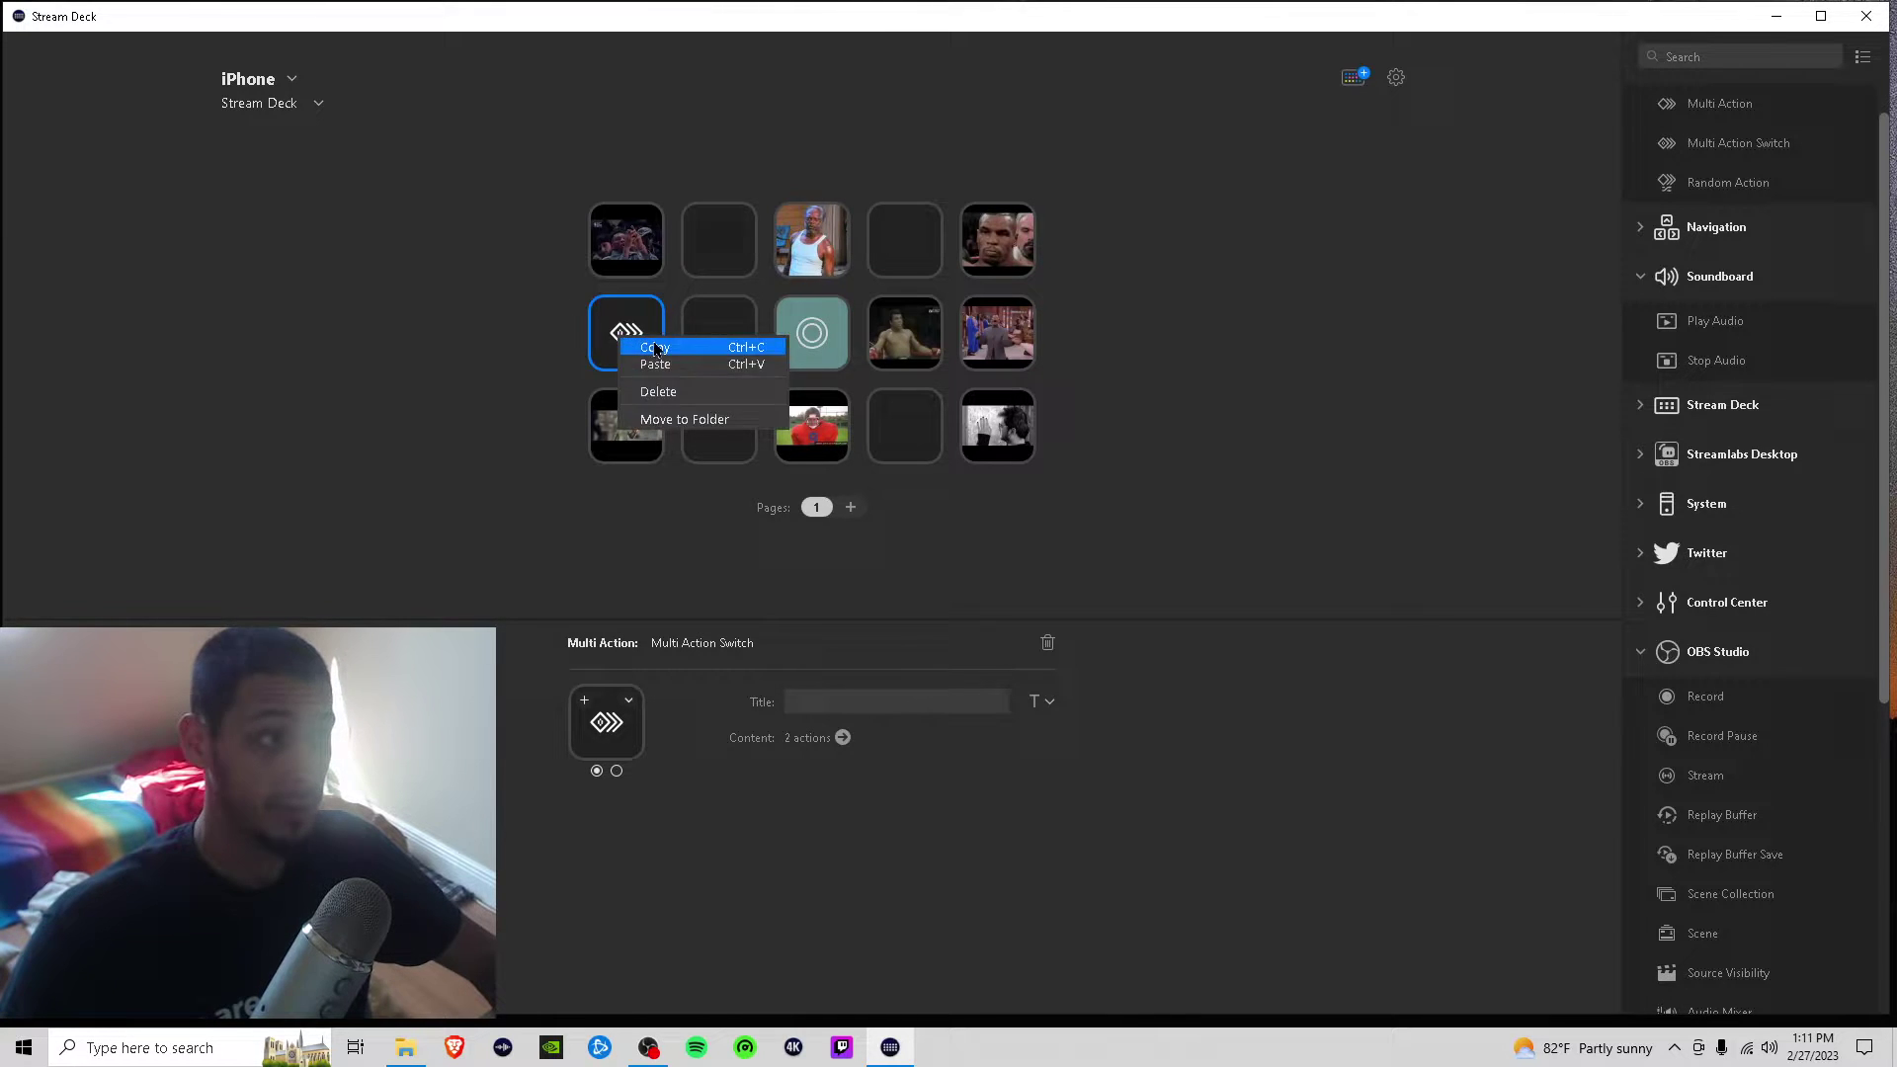
{"action": "left_click", "coordinate": [657, 349]}
Paste the switch into an empty top-row key and the empty middle key.
{"action": "left_click", "coordinate": [720, 240]}
{"action": "right_click", "coordinate": [719, 240]}
{"action": "left_click", "coordinate": [735, 254]}
{"action": "left_click", "coordinate": [724, 336]}
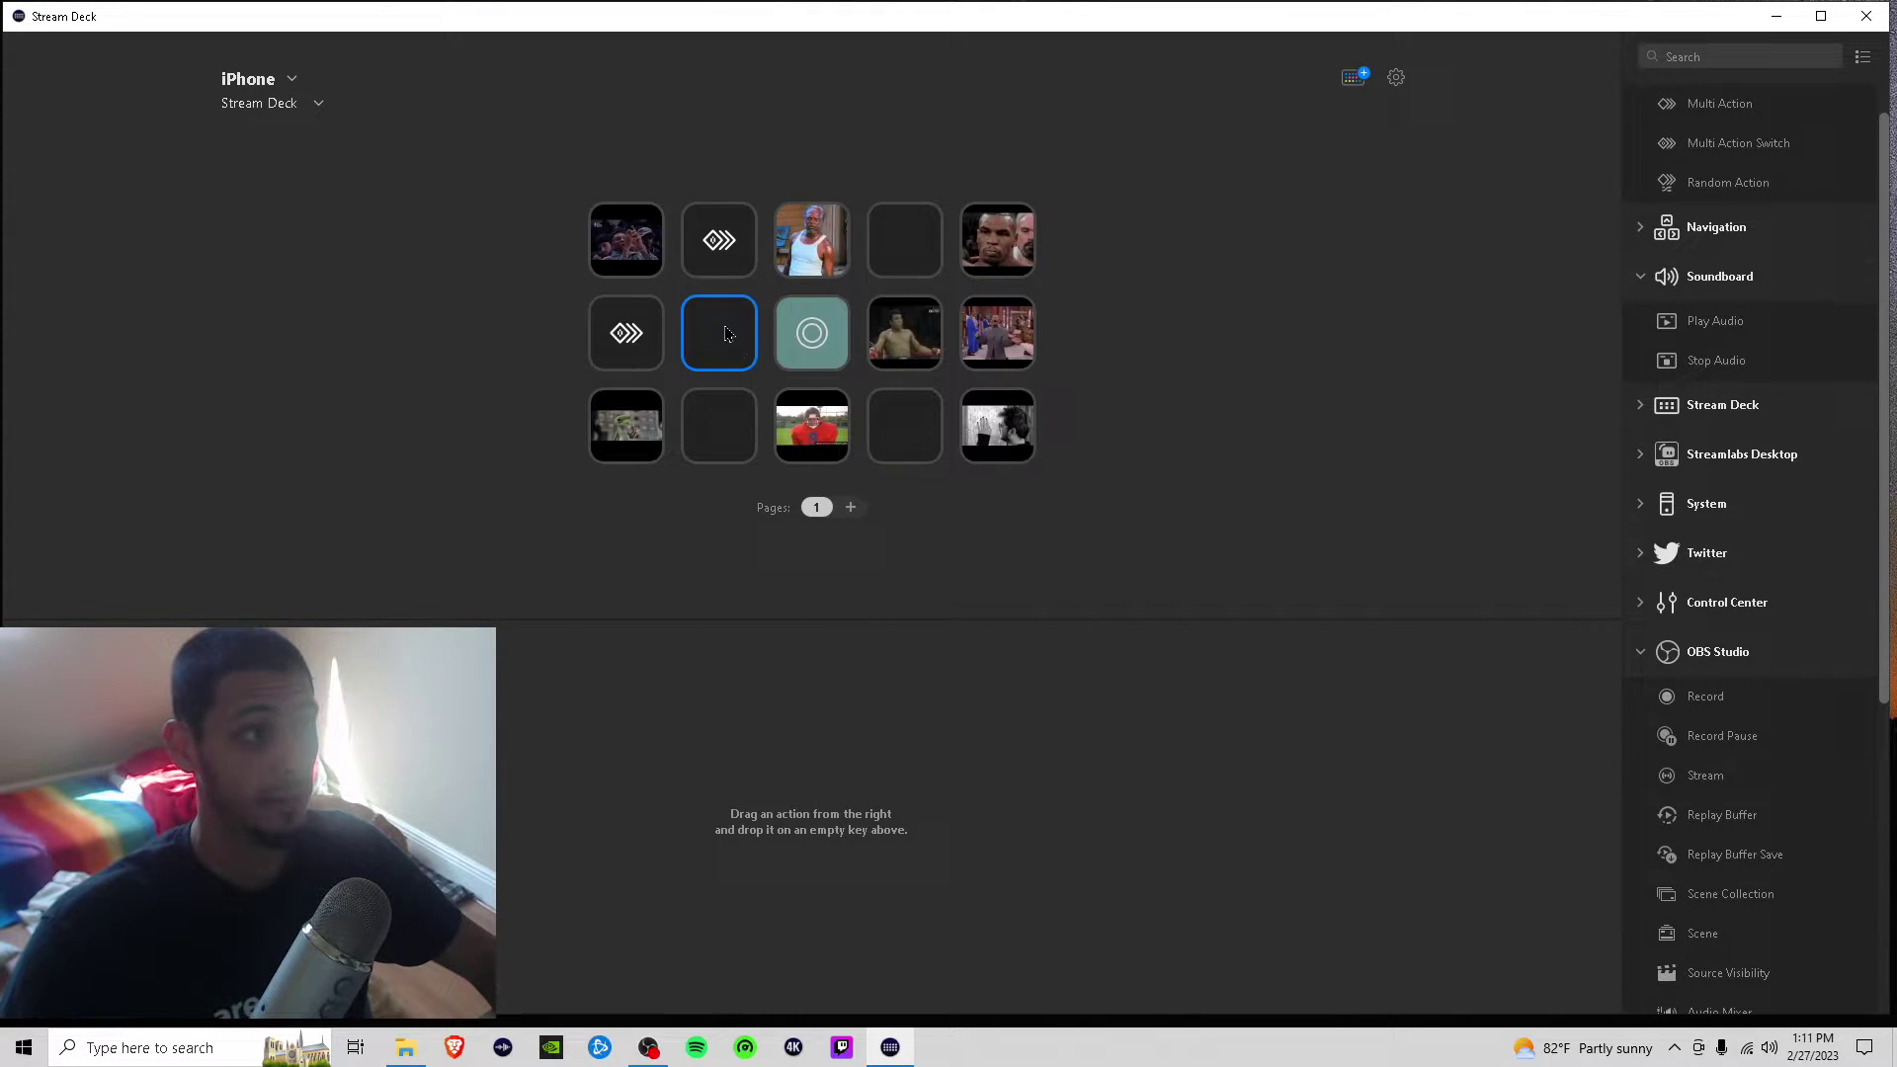
{"action": "right_click", "coordinate": [725, 336]}
{"action": "left_click", "coordinate": [741, 347]}
Reopen the original switch to check its source visibility settings.
{"action": "left_click", "coordinate": [625, 345]}
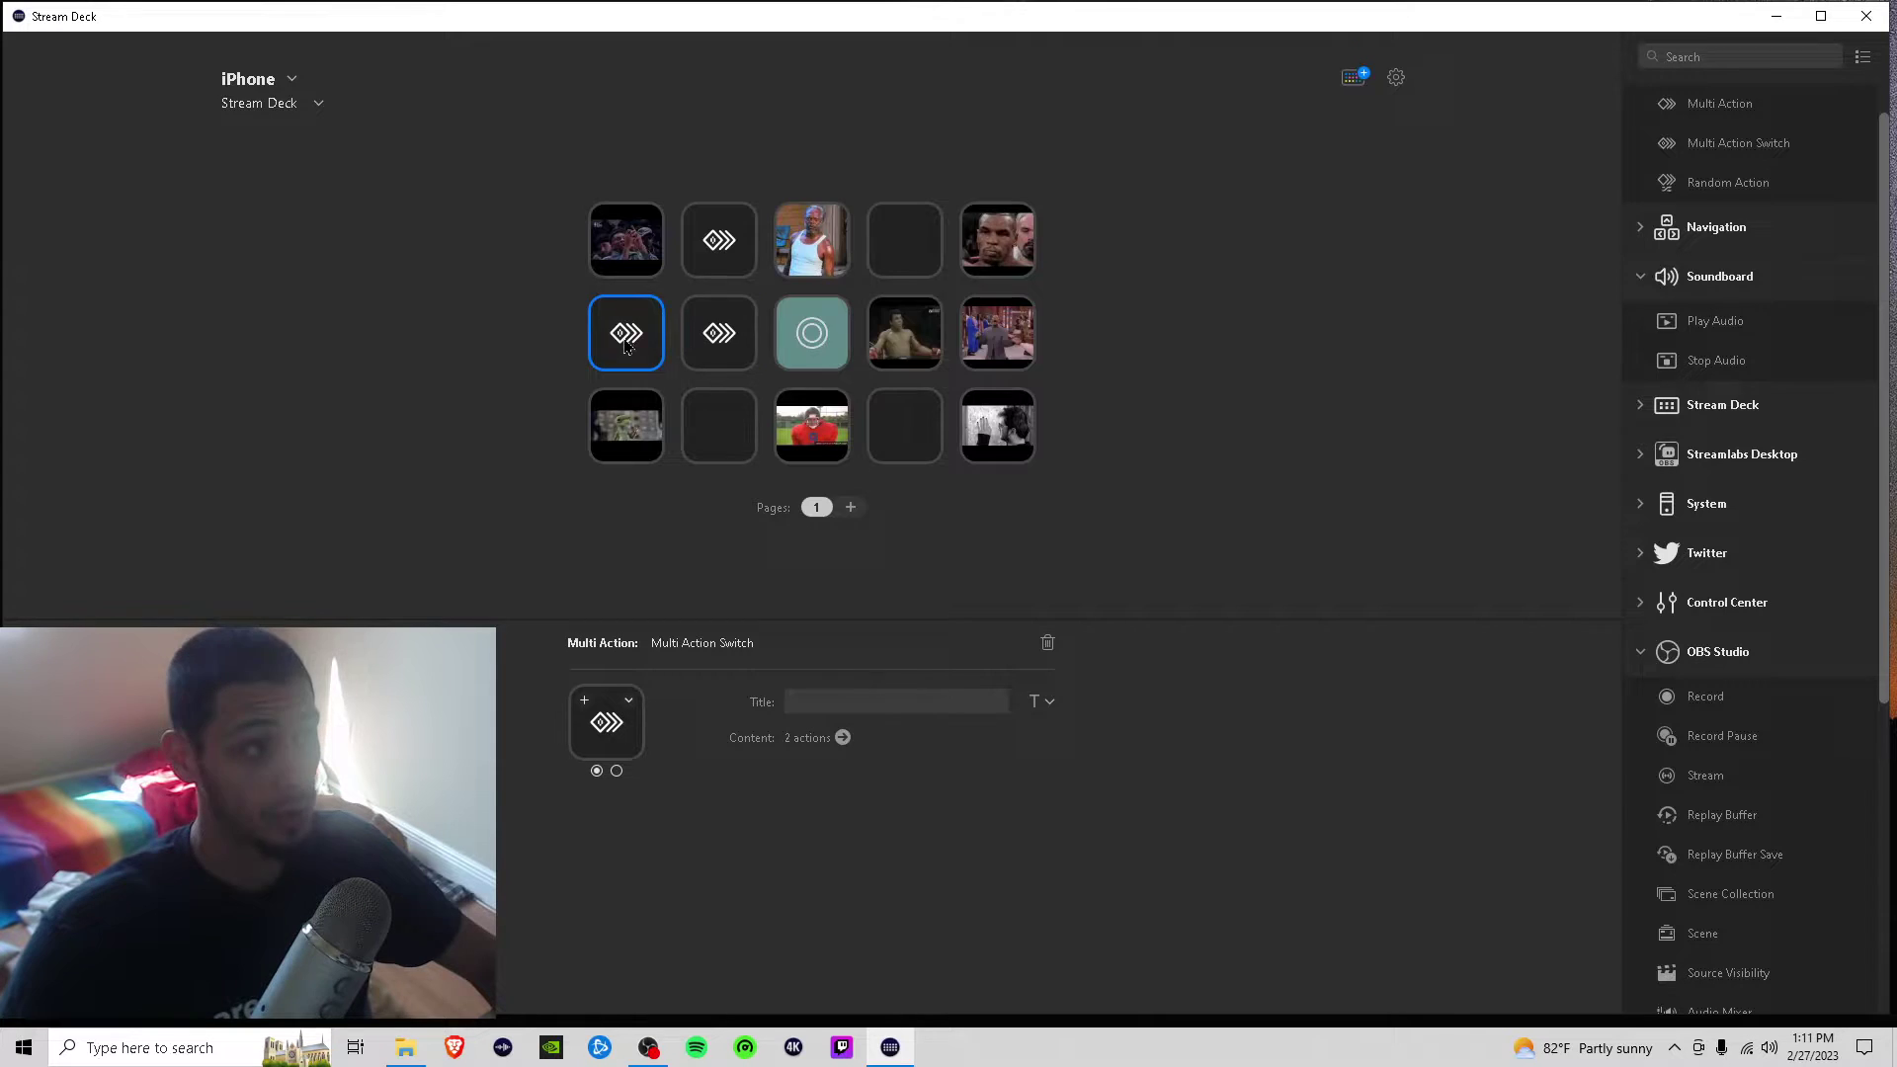
{"action": "double_click", "coordinate": [626, 346]}
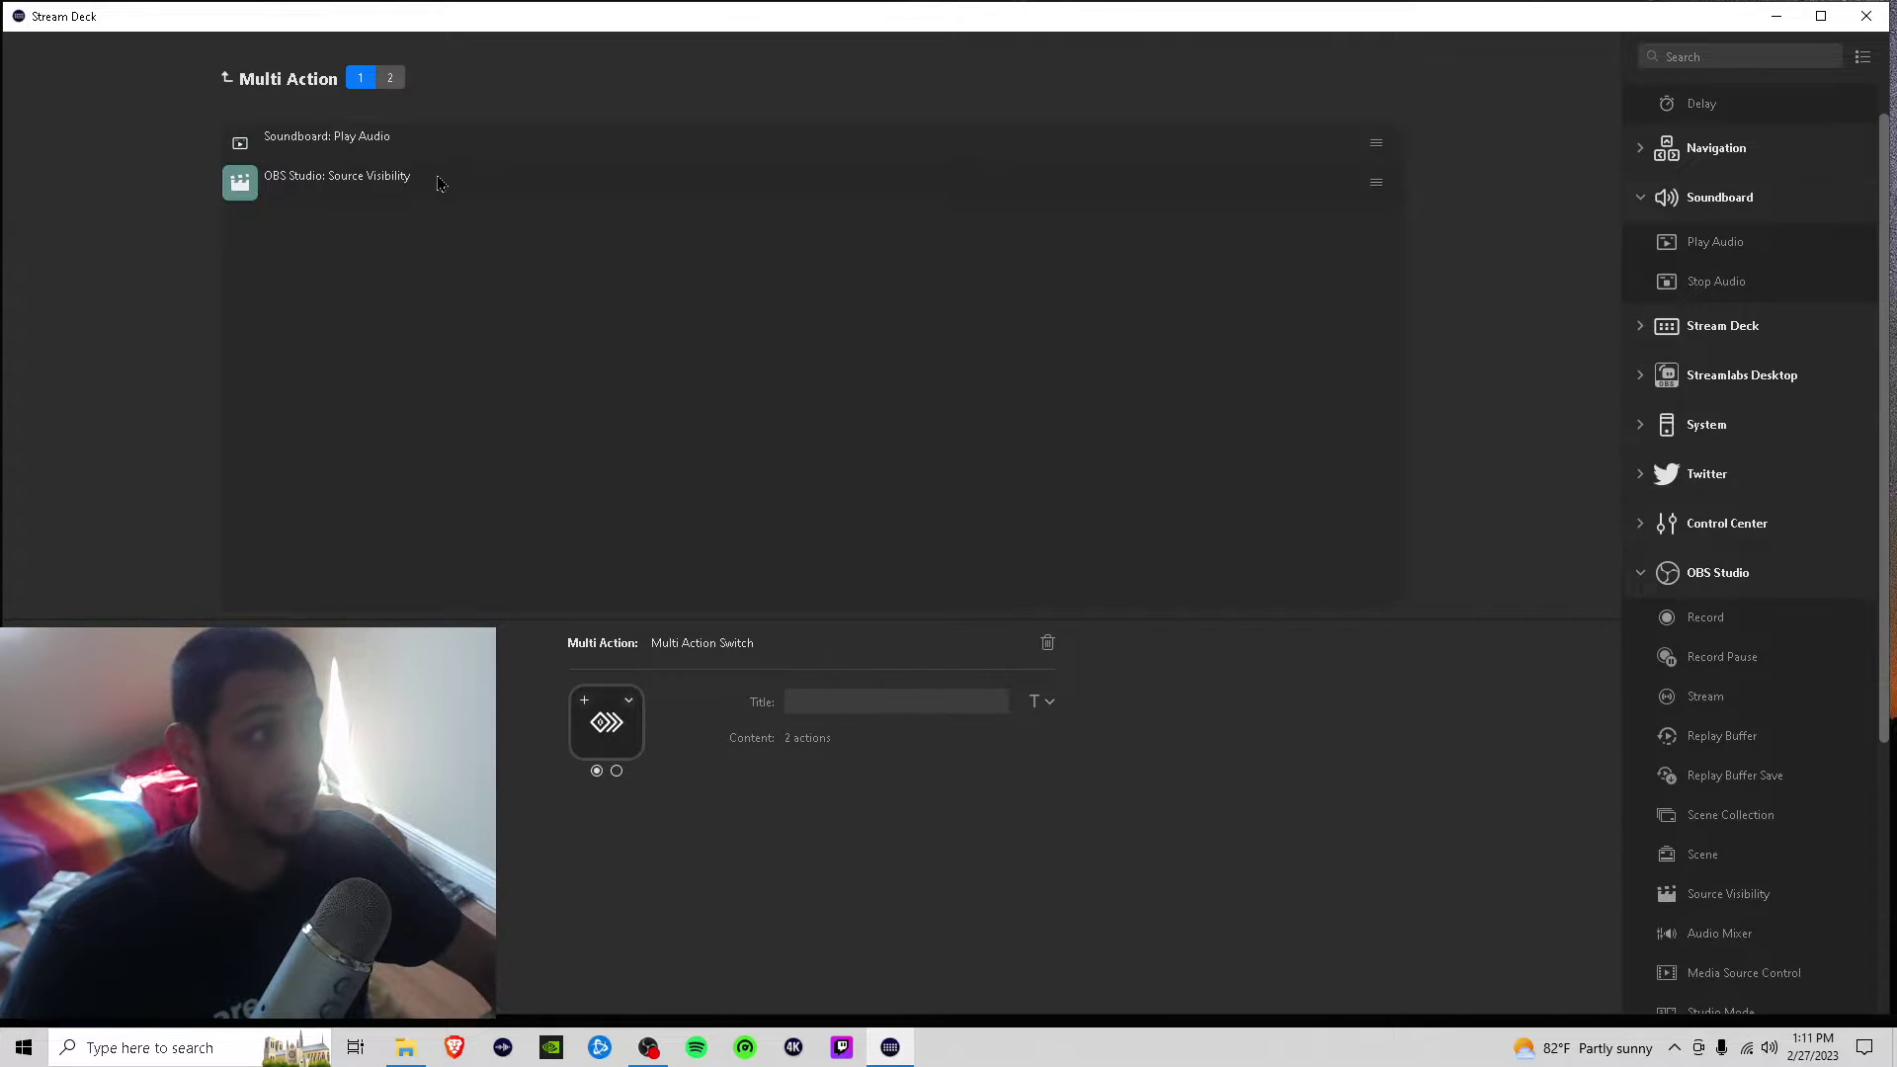
{"action": "left_click", "coordinate": [359, 182]}
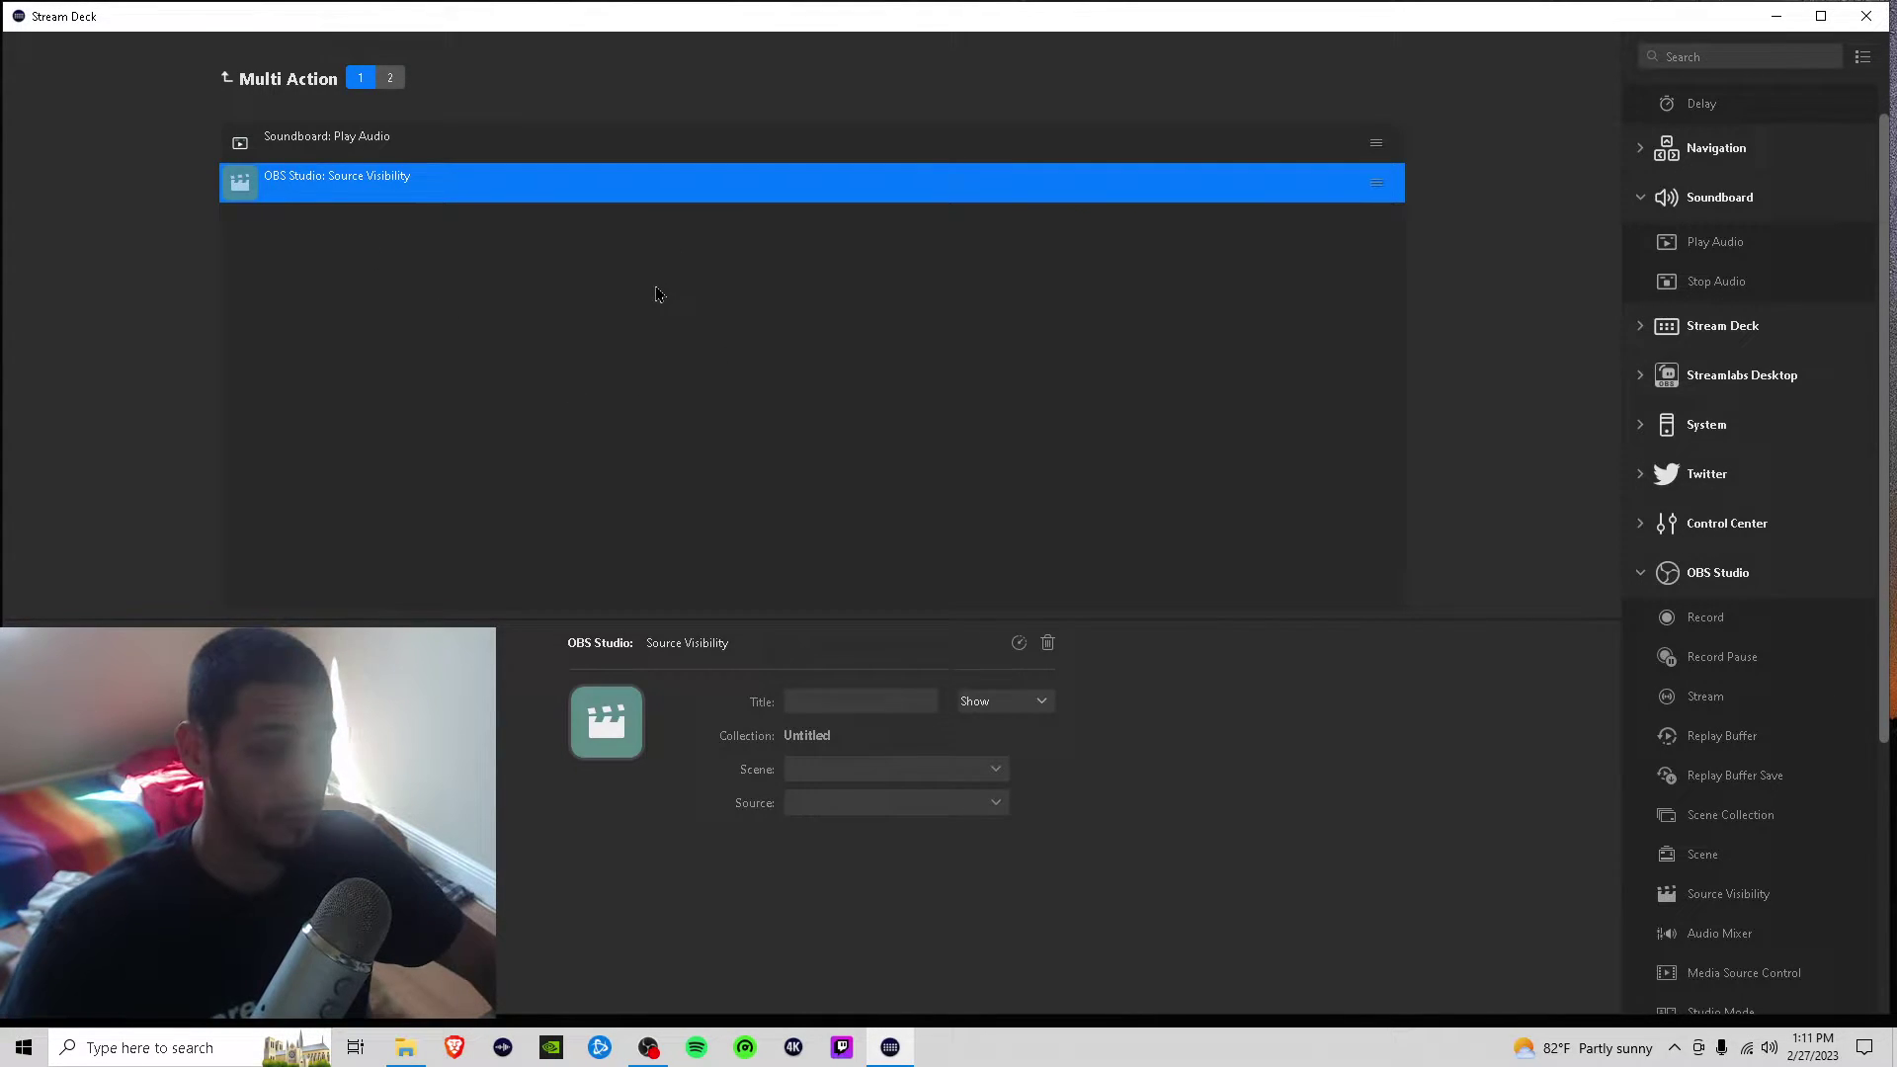
{"action": "left_click", "coordinate": [226, 79]}
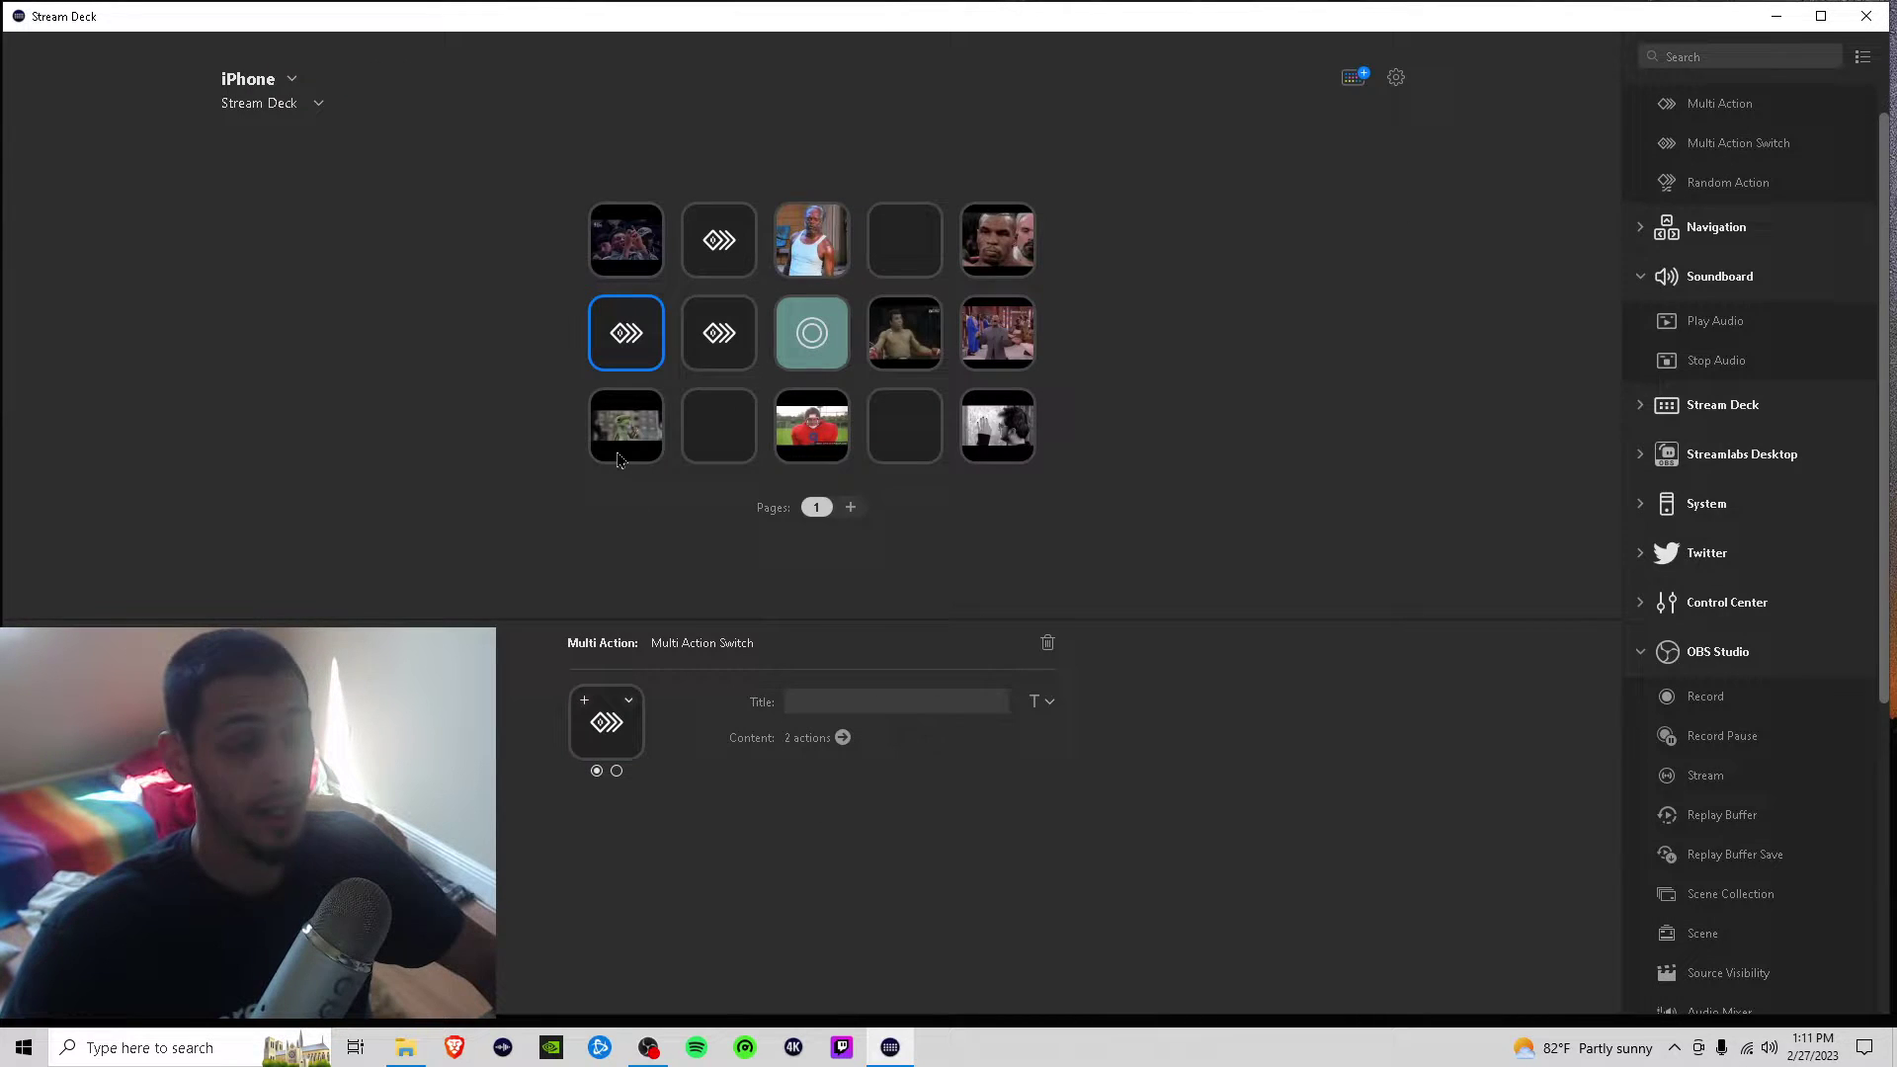
Delete the two pasted copies of the switch from the middle and top rows.
{"action": "right_click", "coordinate": [711, 336]}
{"action": "left_click", "coordinate": [734, 387]}
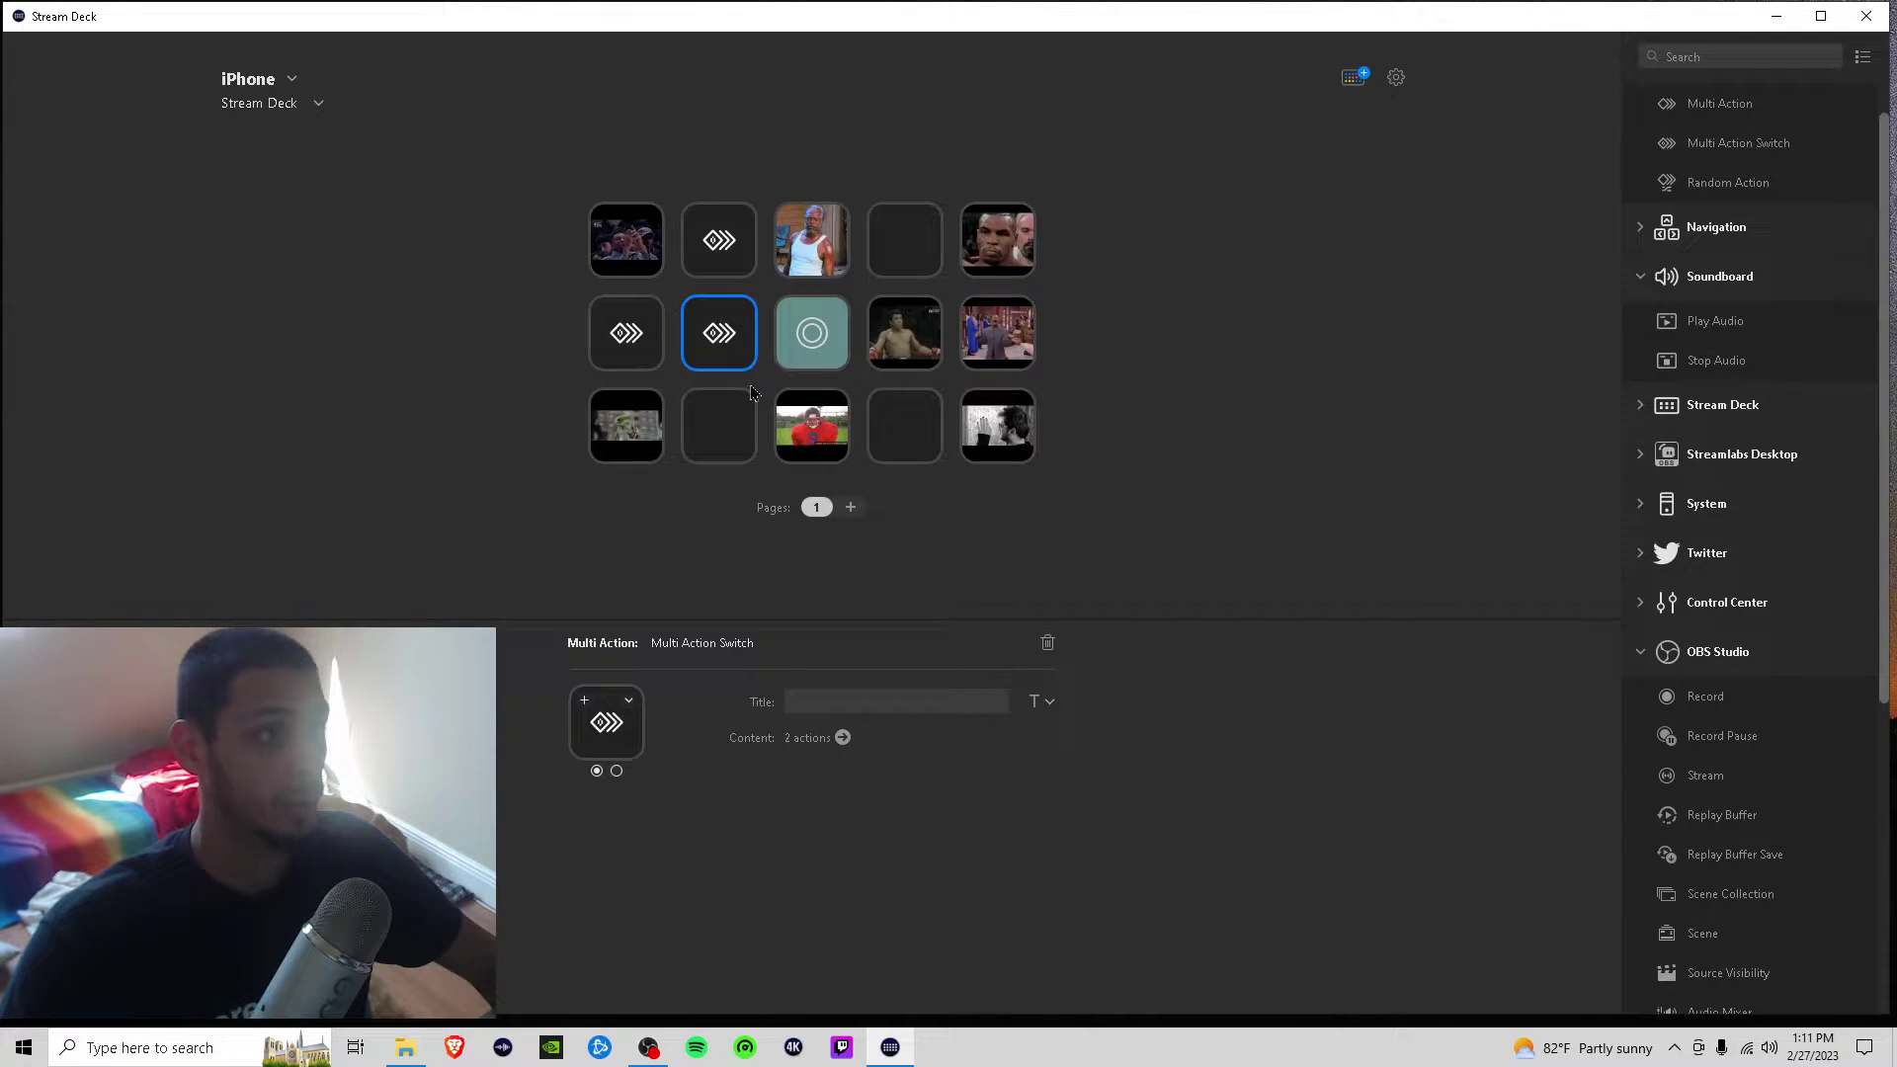
{"action": "left_click", "coordinate": [726, 261]}
{"action": "right_click", "coordinate": [726, 260]}
{"action": "left_click", "coordinate": [741, 312]}
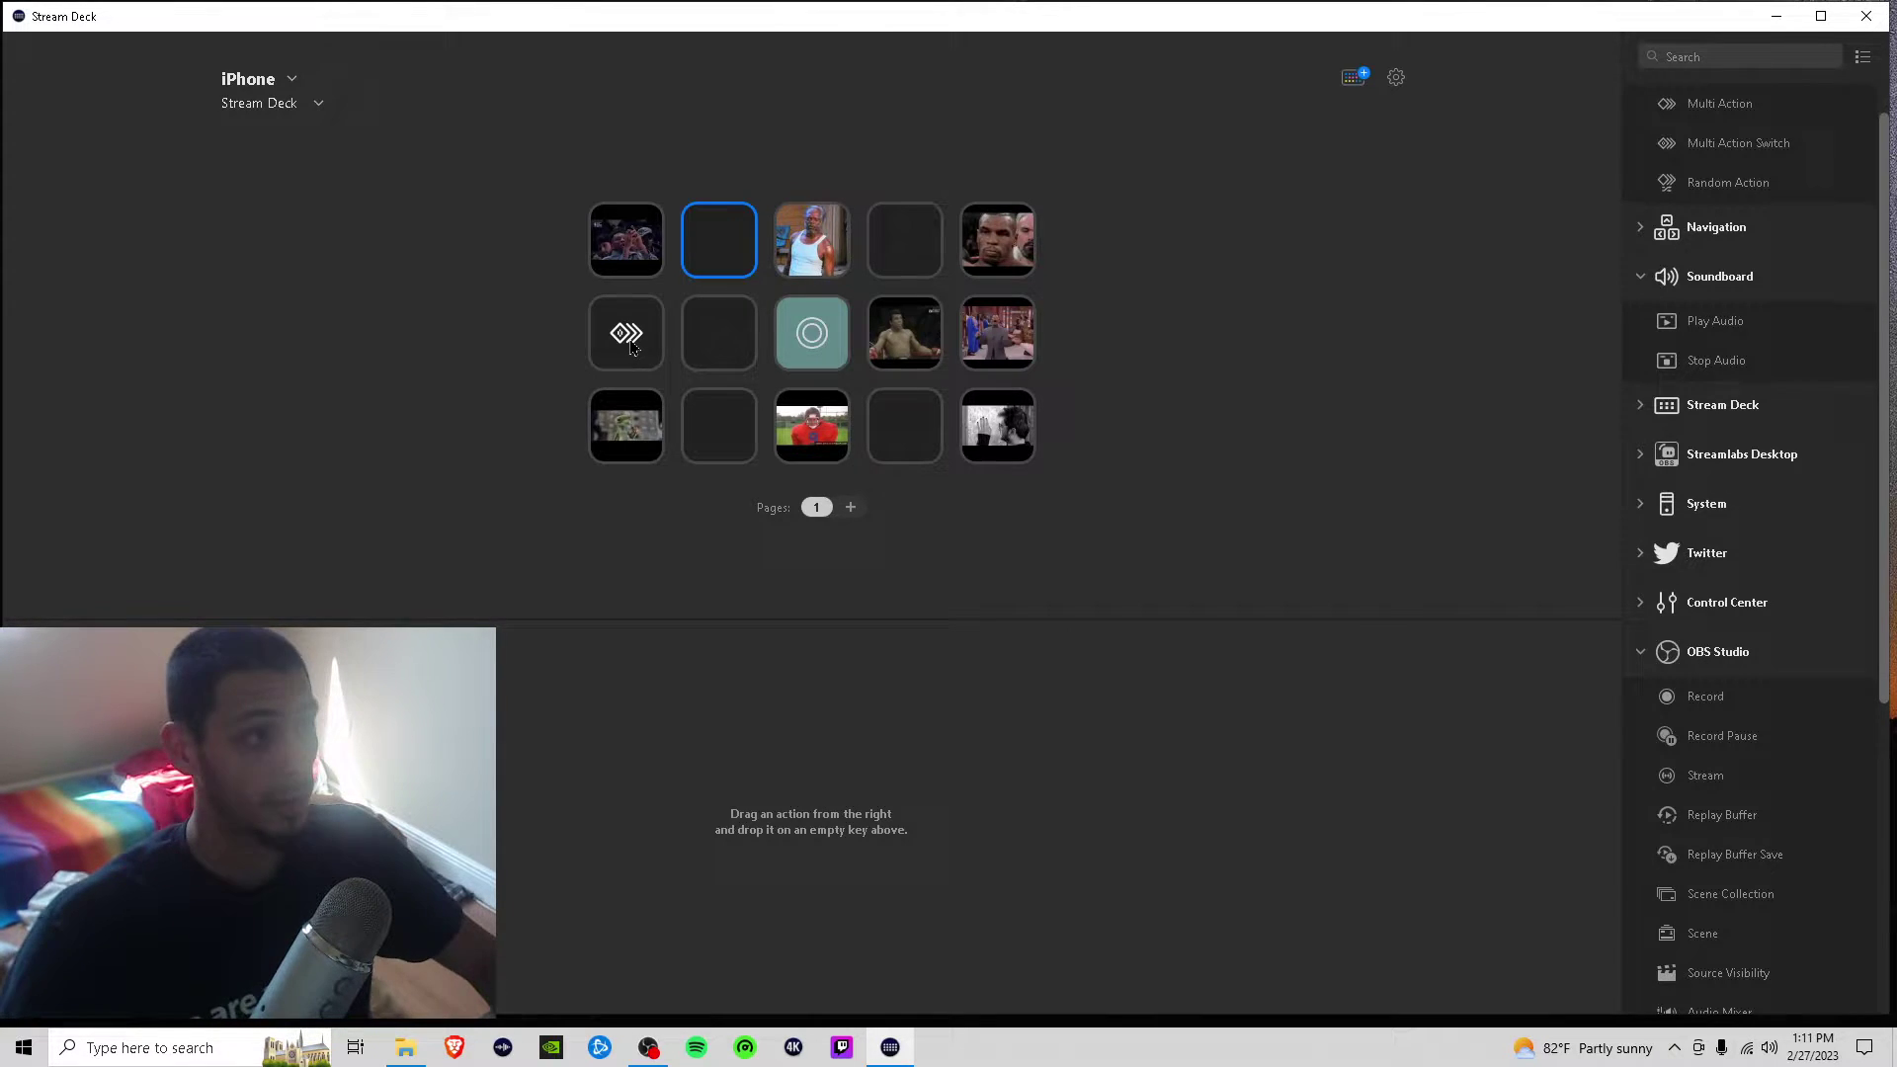
Review the original switch's Source Visibility and Play Audio settings, then return to the key layout.
{"action": "double_click", "coordinate": [628, 339]}
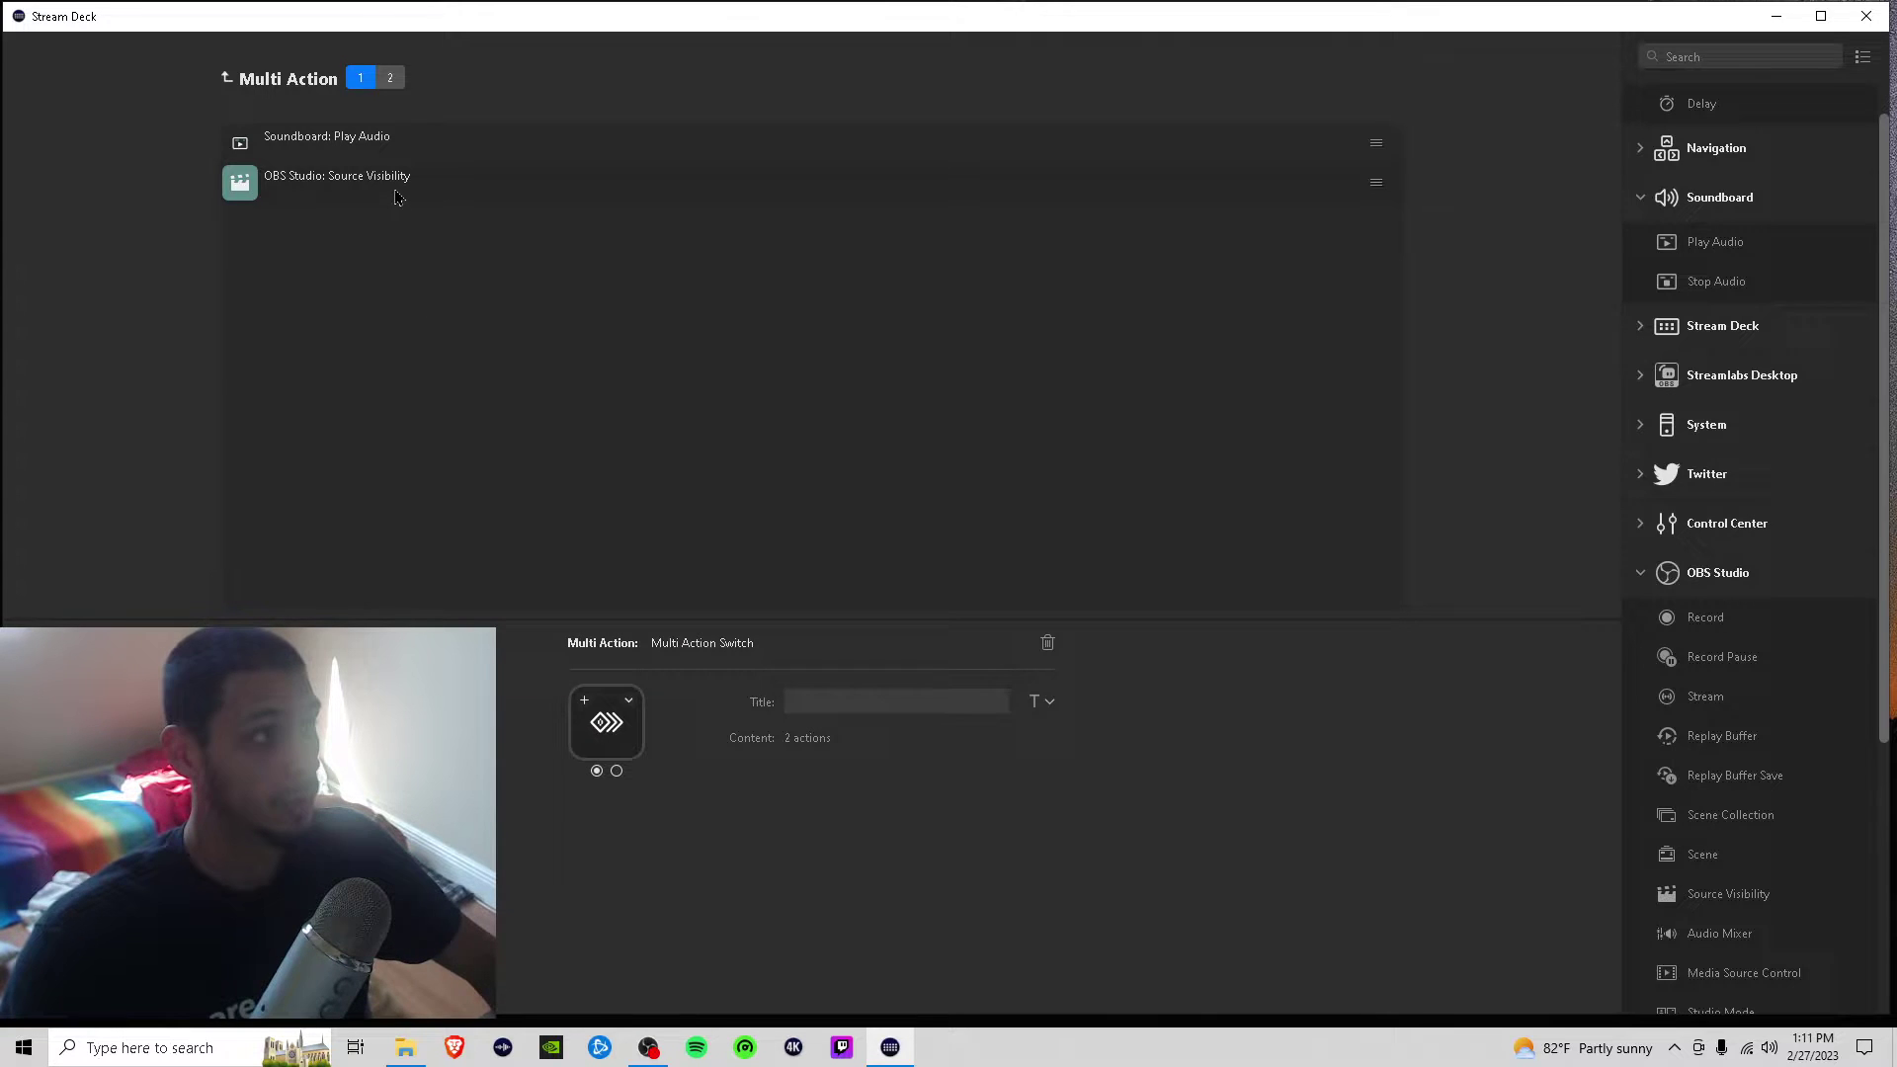
{"action": "left_click", "coordinate": [396, 194]}
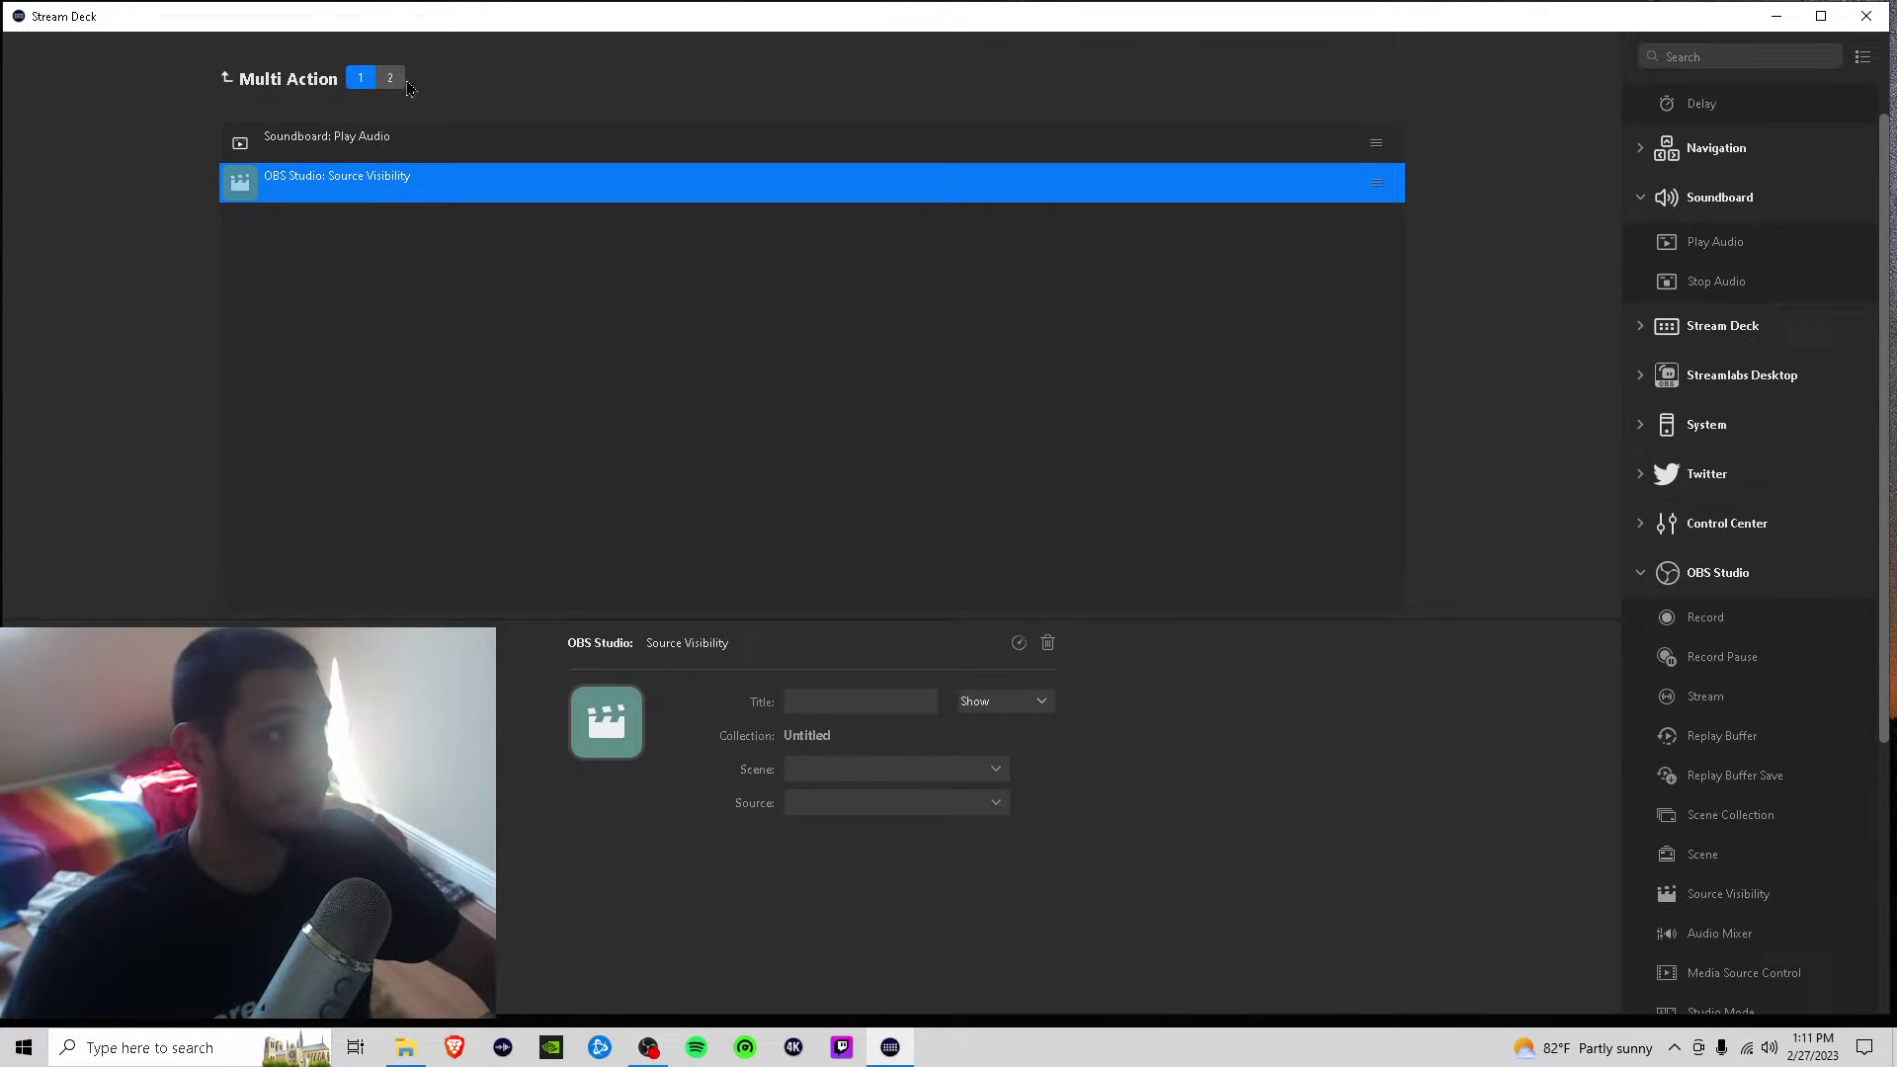
{"action": "left_click", "coordinate": [344, 148]}
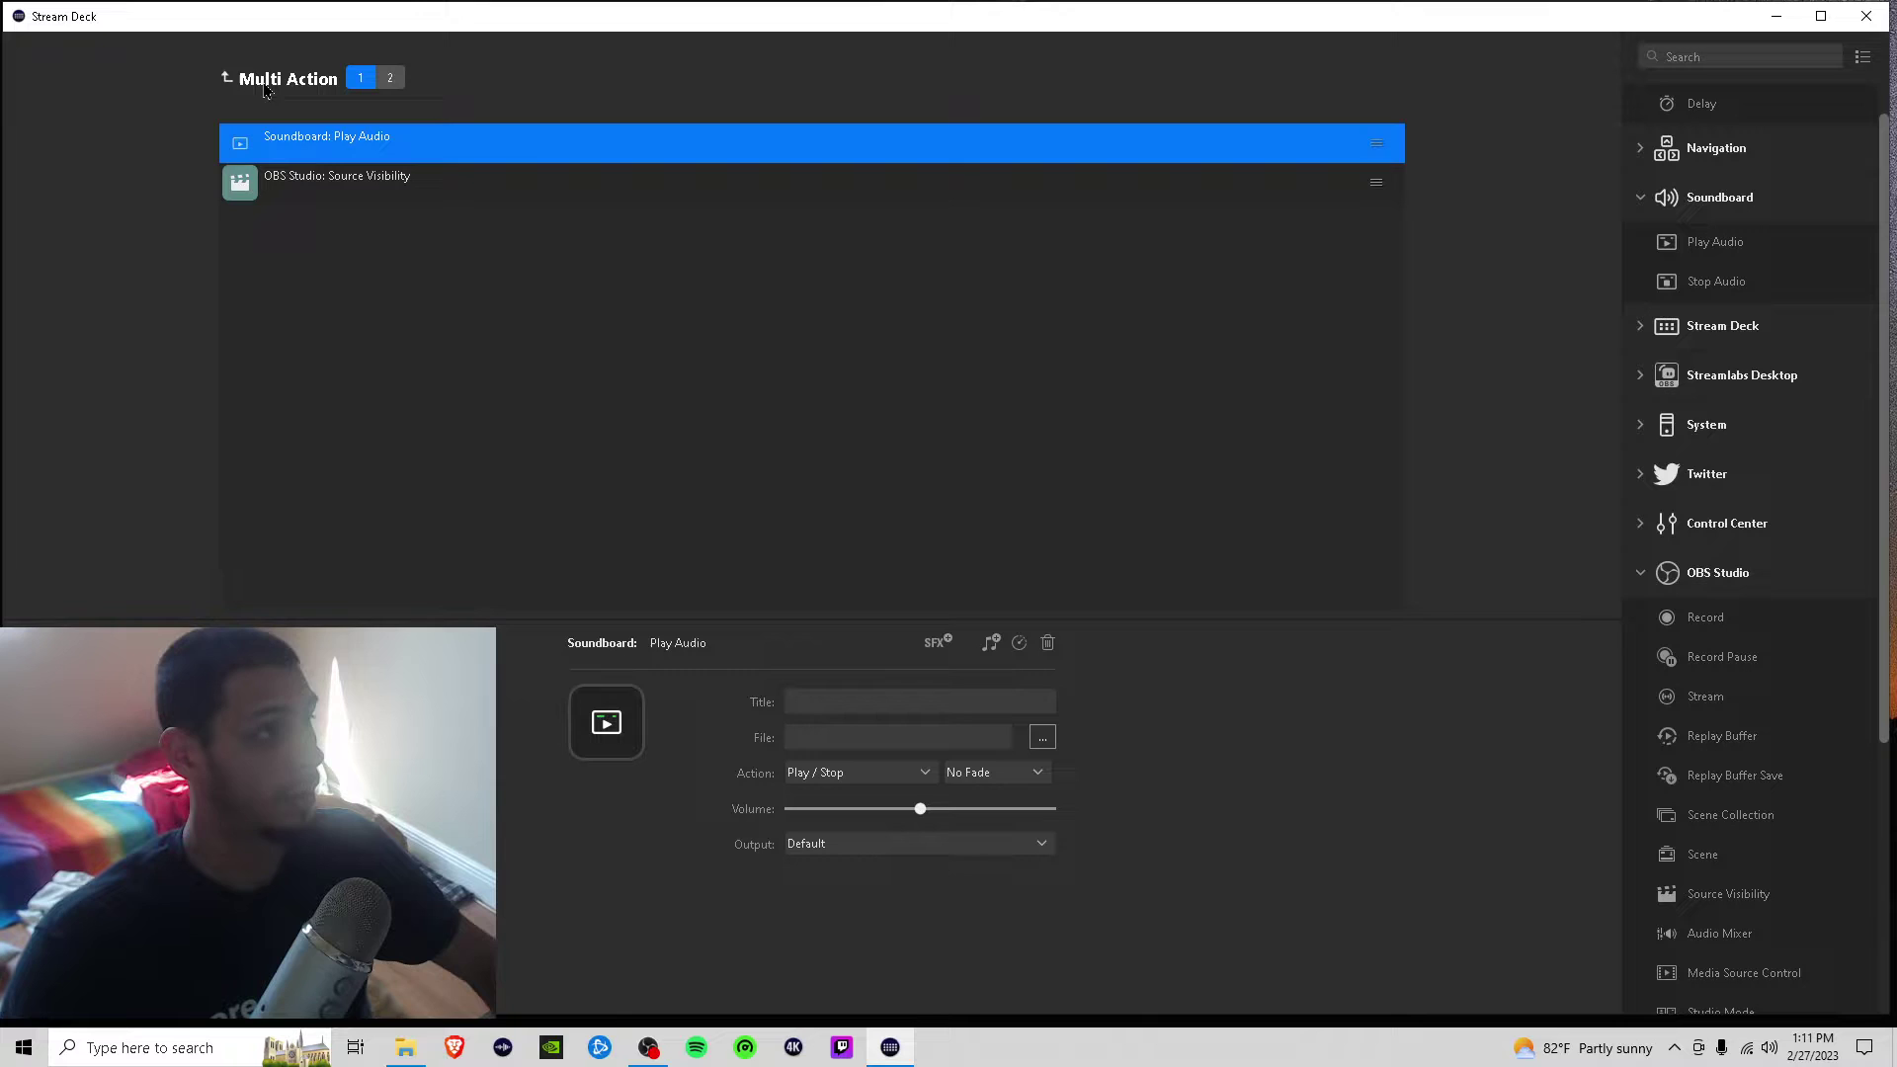
{"action": "left_click", "coordinate": [227, 78]}
{"action": "left_click", "coordinate": [456, 434]}
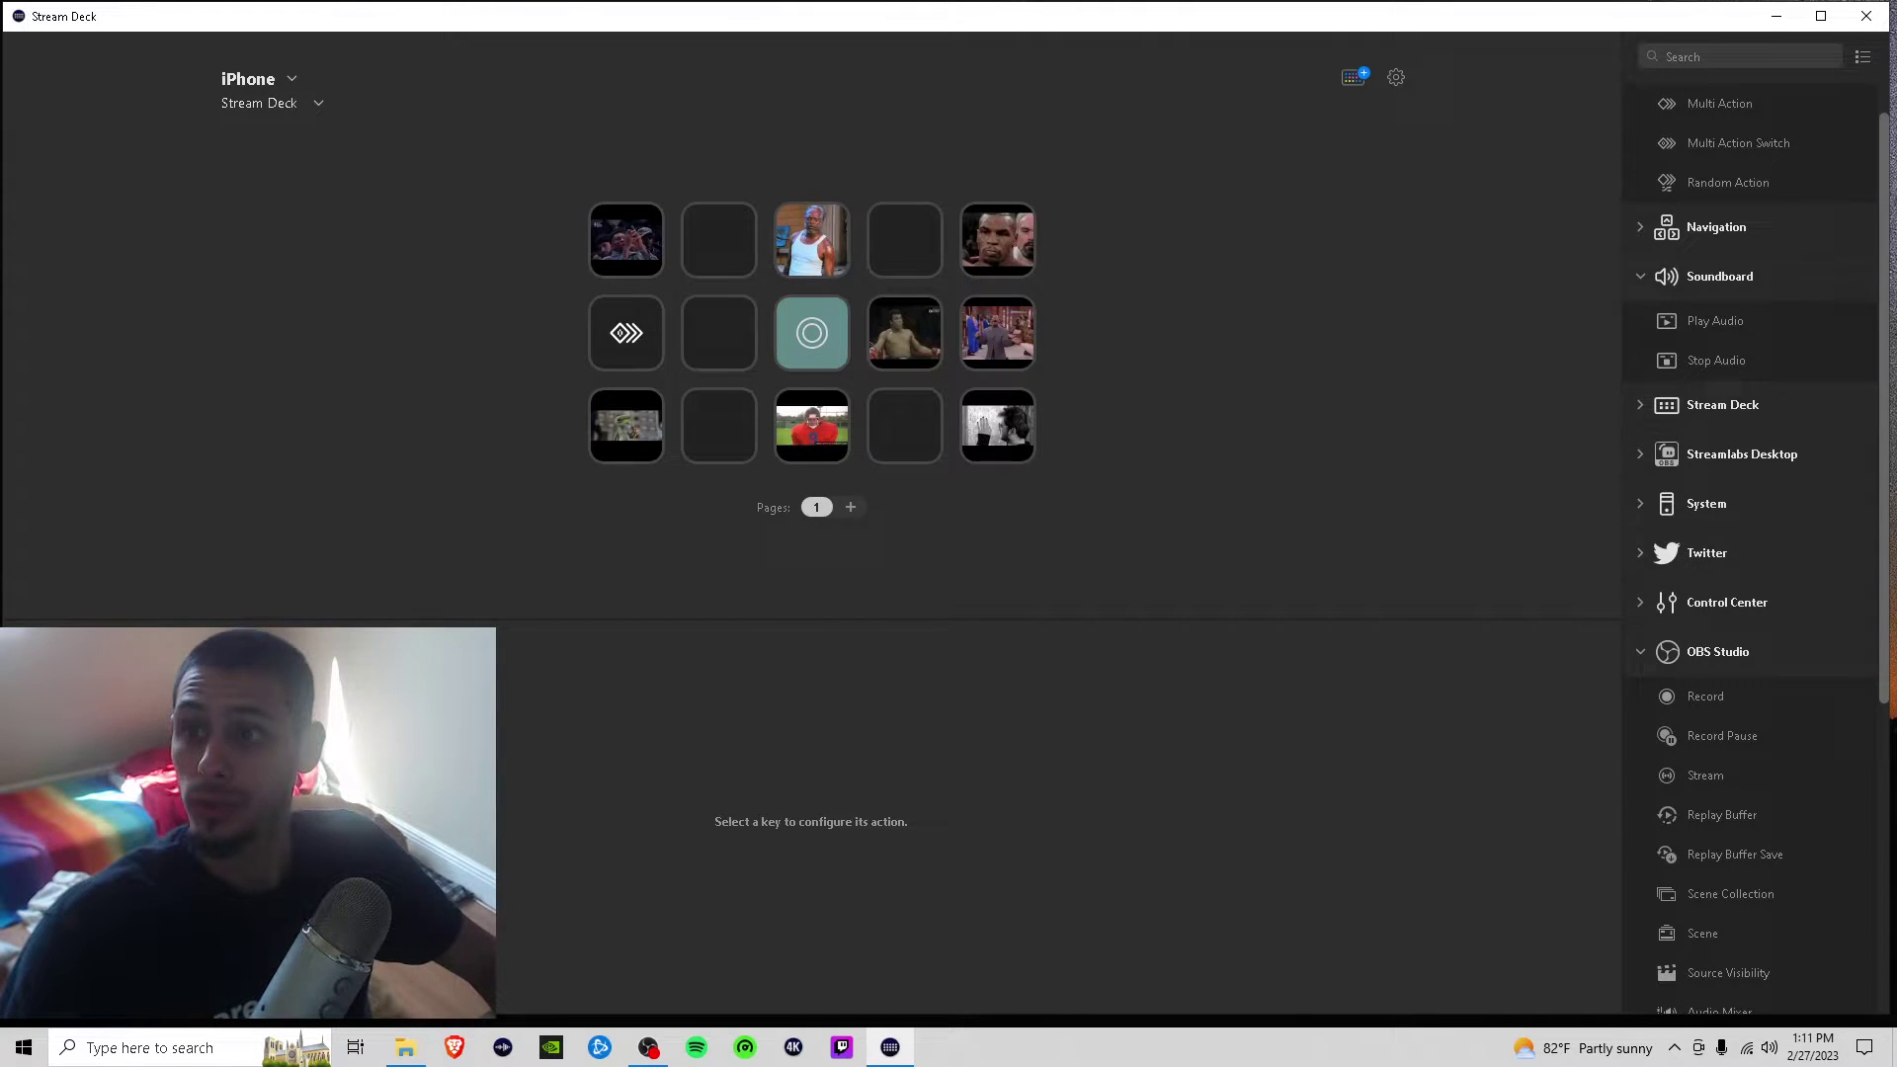
Bring OBS on screen, select the GIFS scene, and widen the window across the screen.
{"action": "key", "text": "Print"}
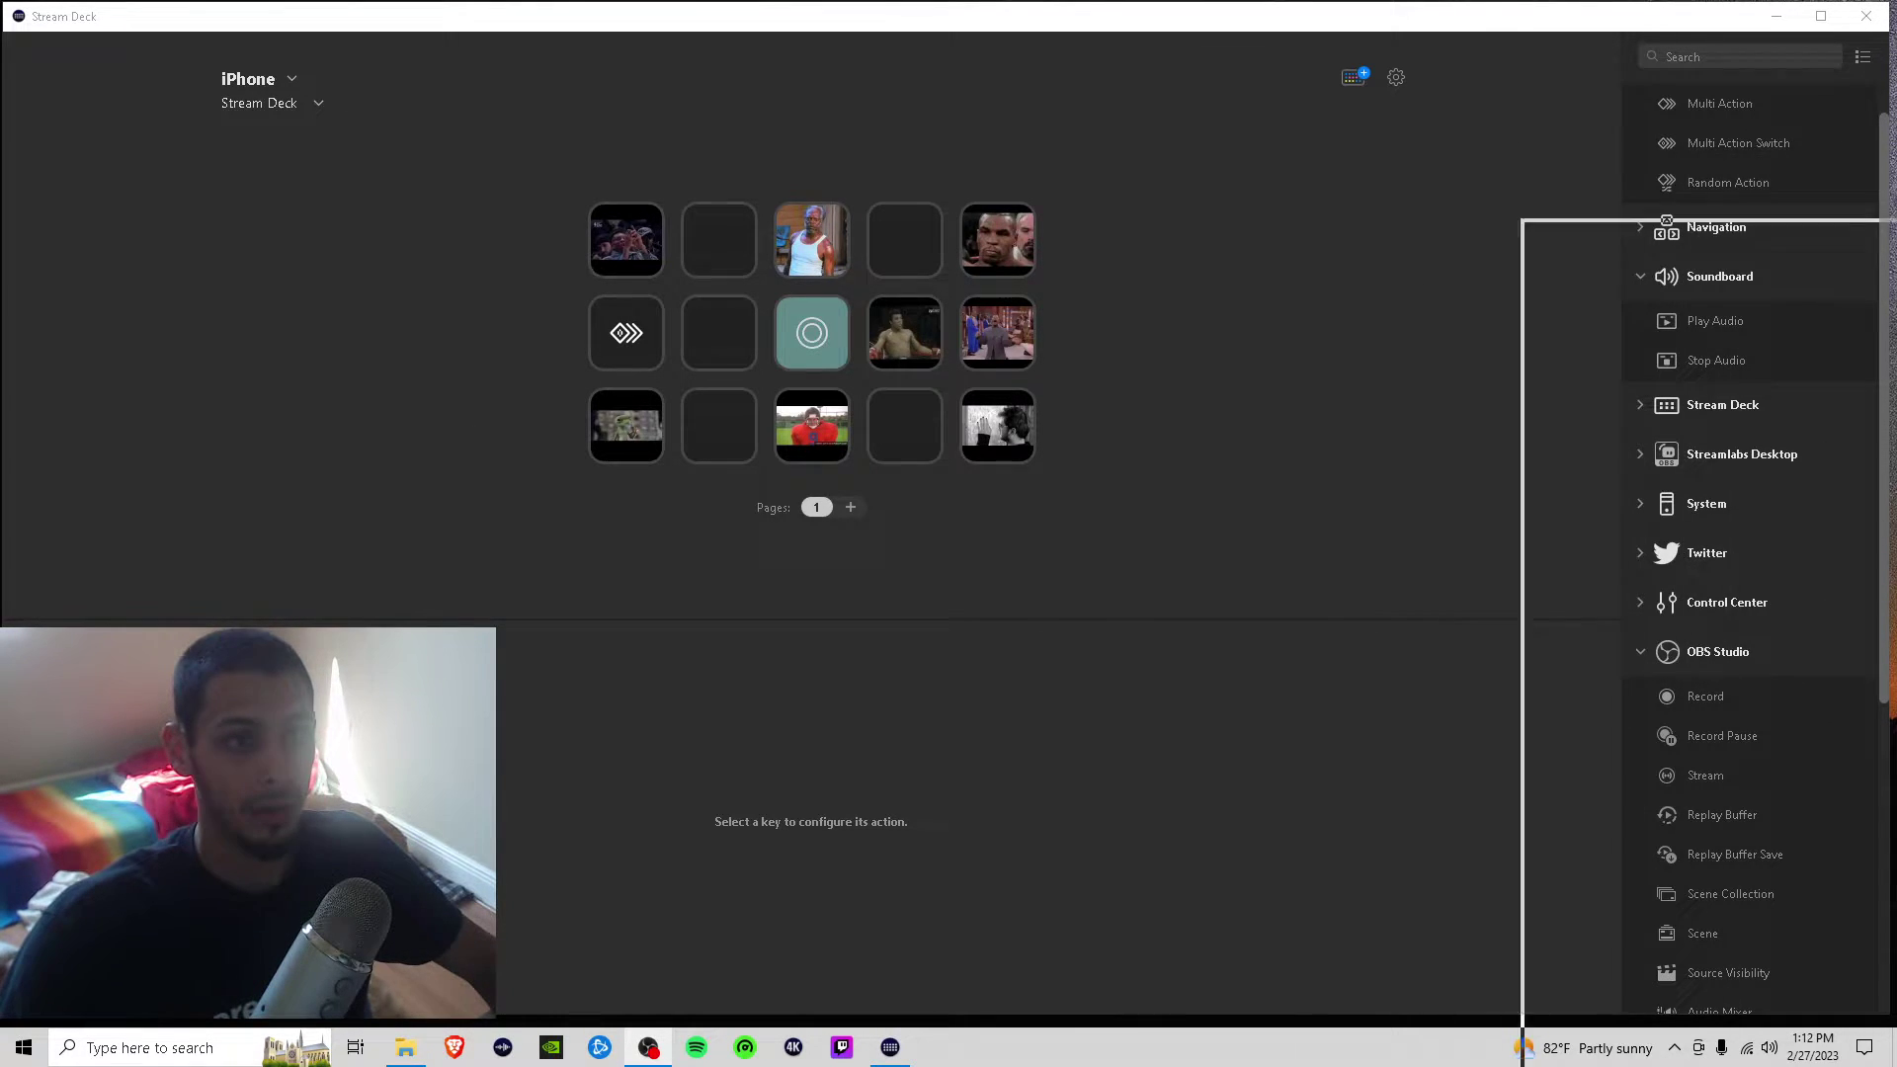
{"action": "left_click_drag", "start_coordinate": [1665, 222], "coordinate": [1310, 56]}
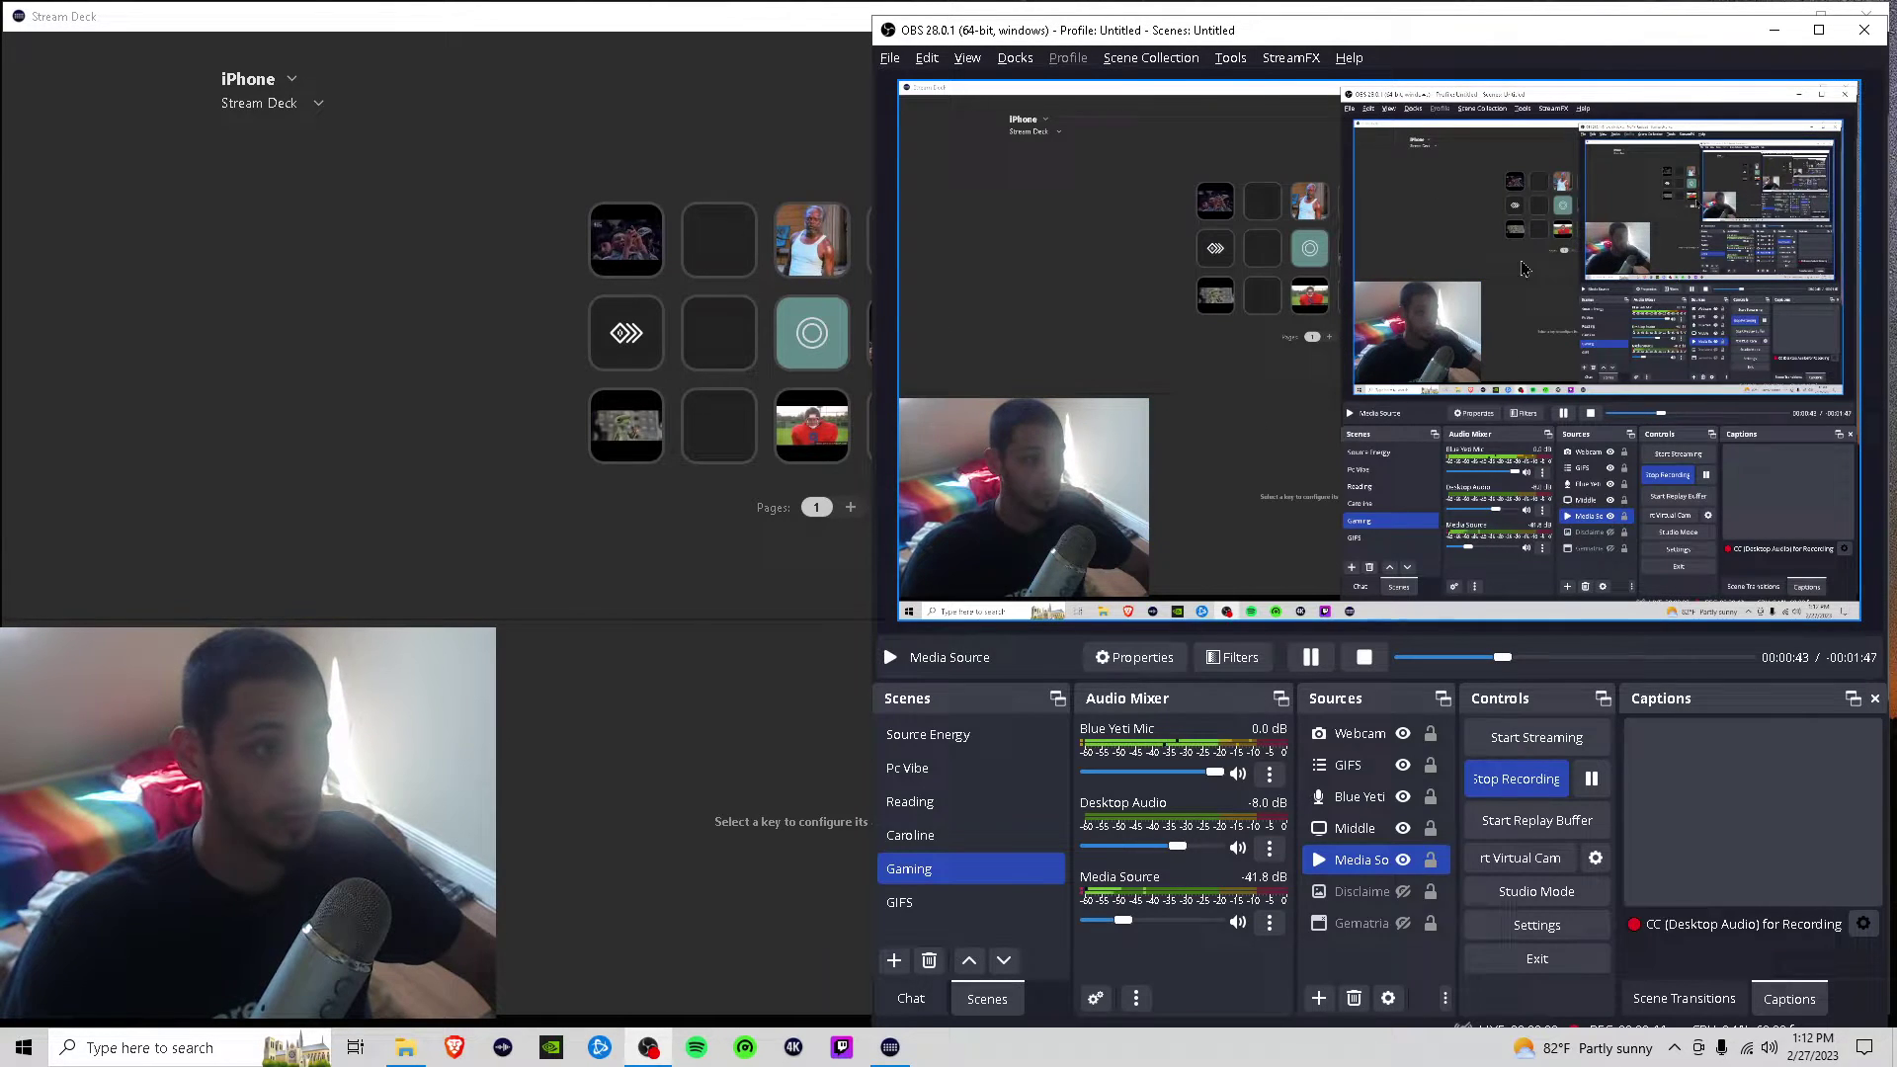
{"action": "left_click", "coordinate": [910, 908]}
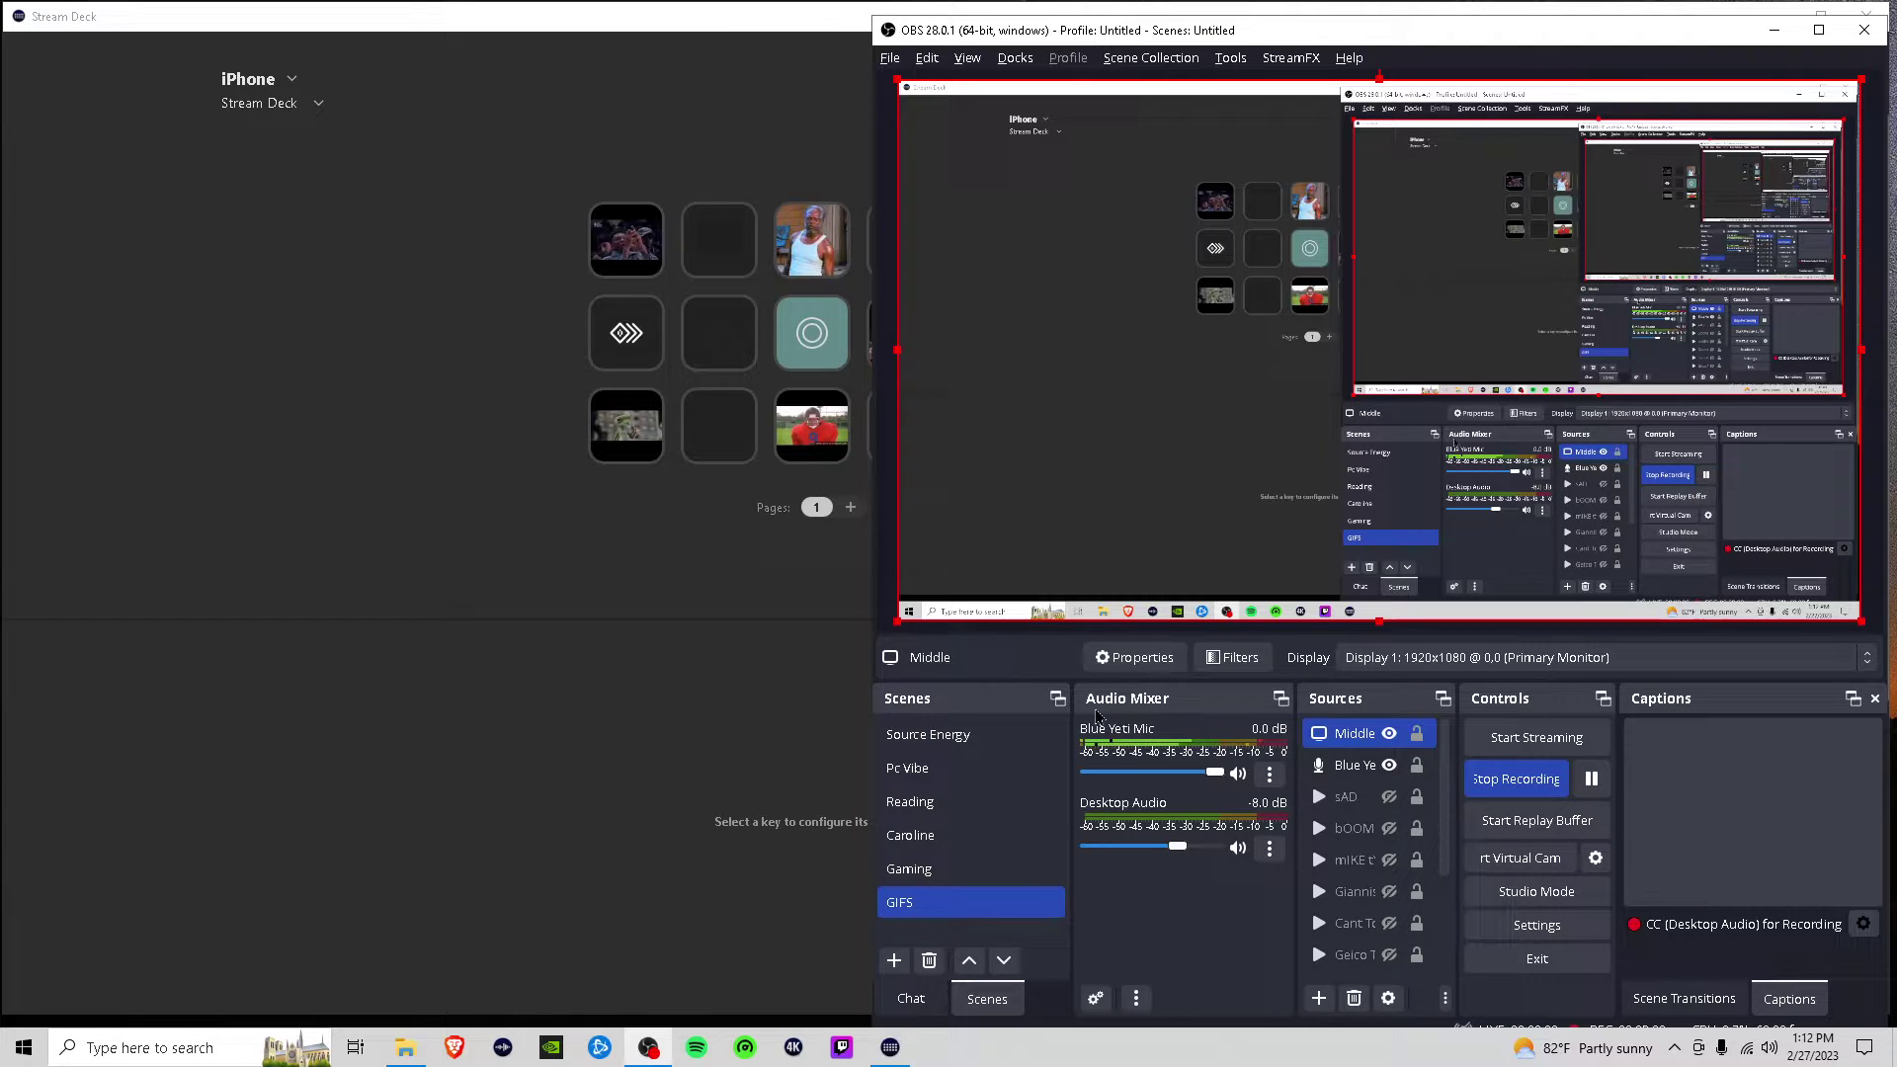
{"action": "left_click", "coordinate": [911, 803]}
{"action": "mouse_move", "coordinate": [889, 1049]}
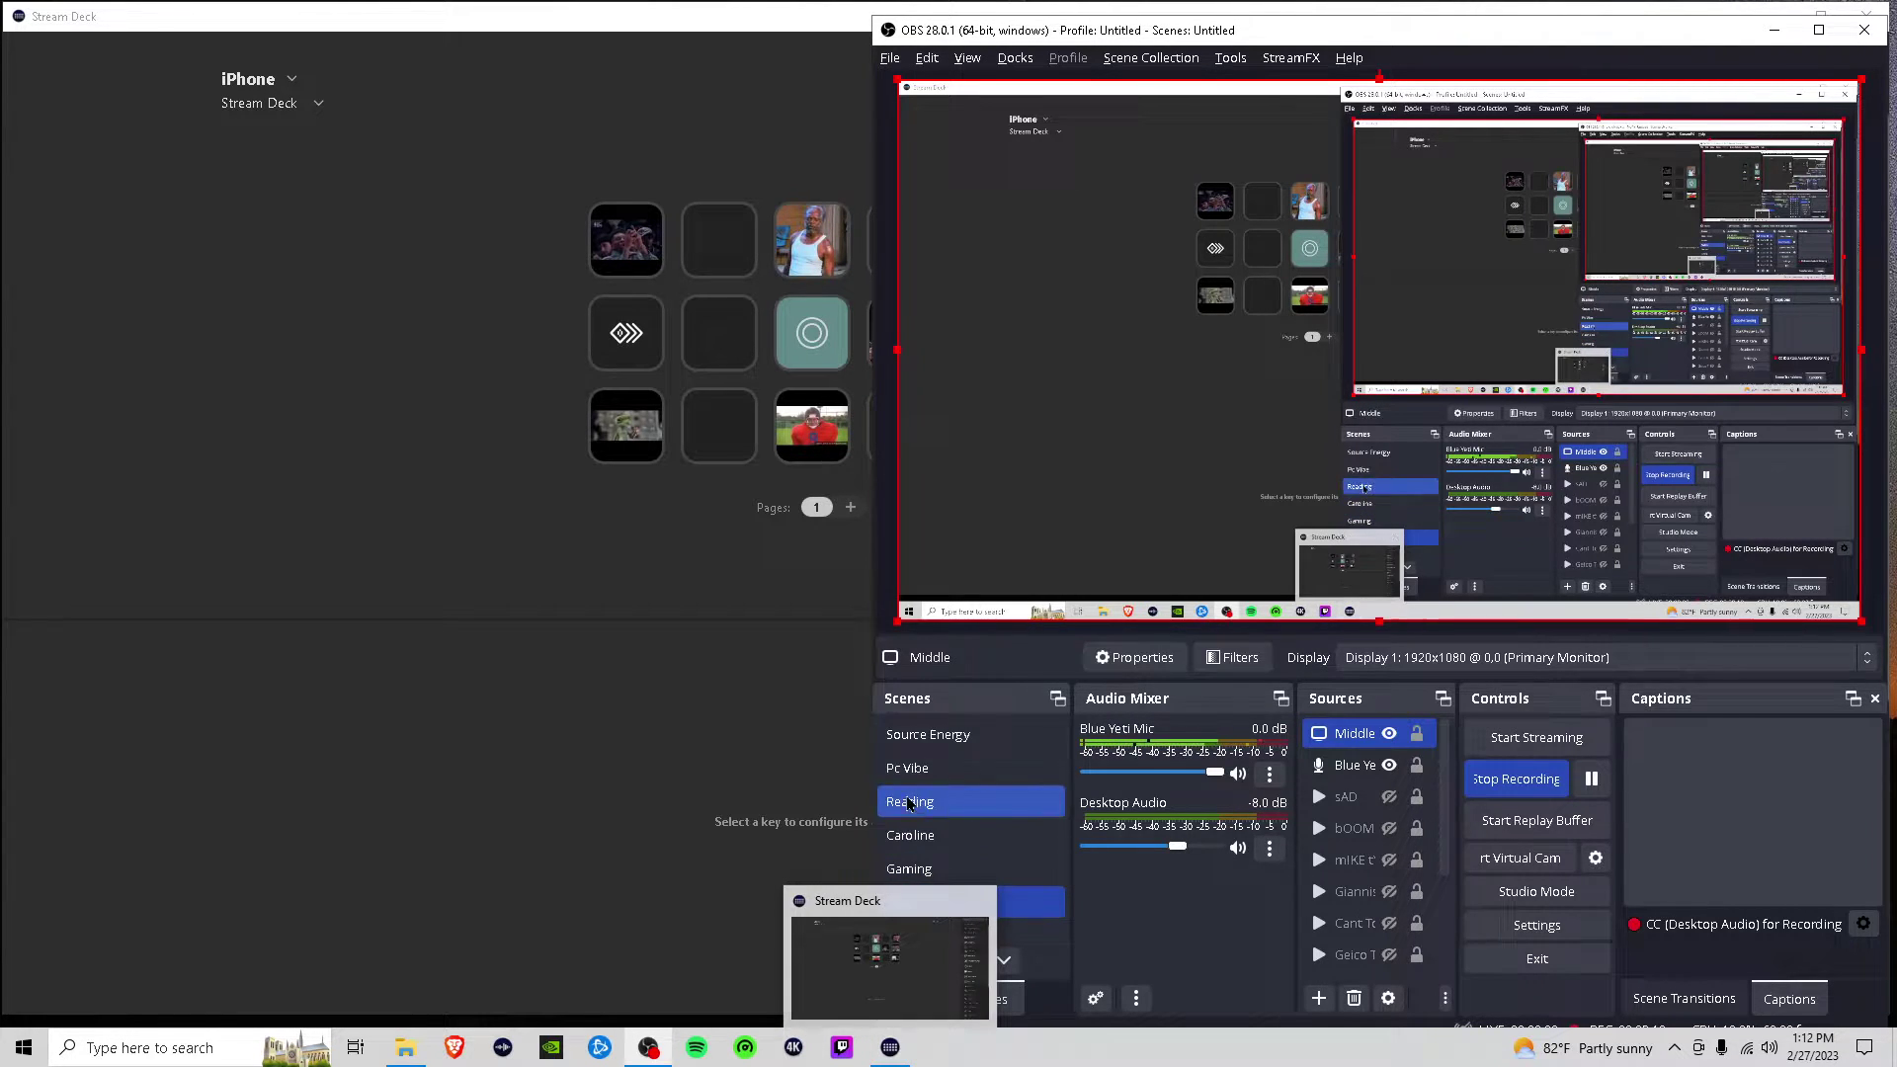
{"action": "left_click_drag", "start_coordinate": [873, 652], "coordinate": [53, 661]}
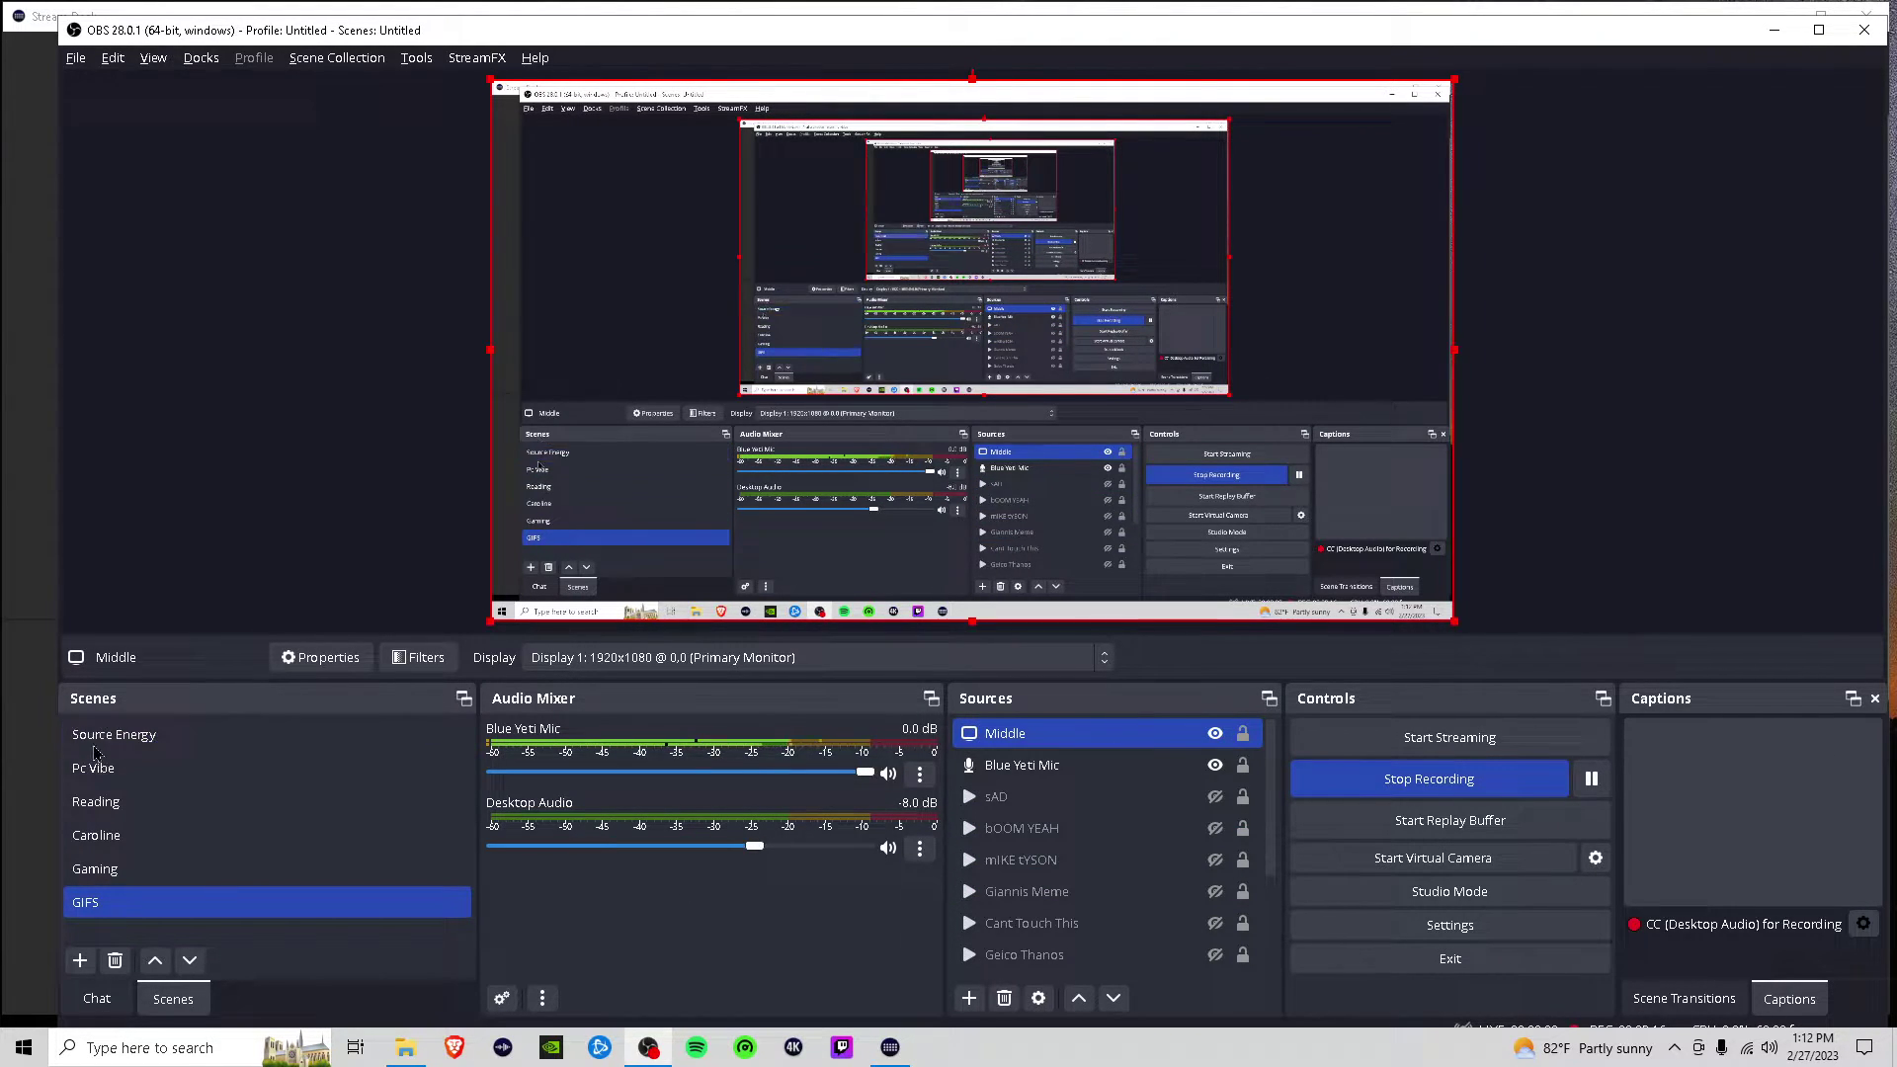
{"action": "left_click", "coordinate": [82, 961]}
{"action": "type", "text": "MEME COLLECTION"}
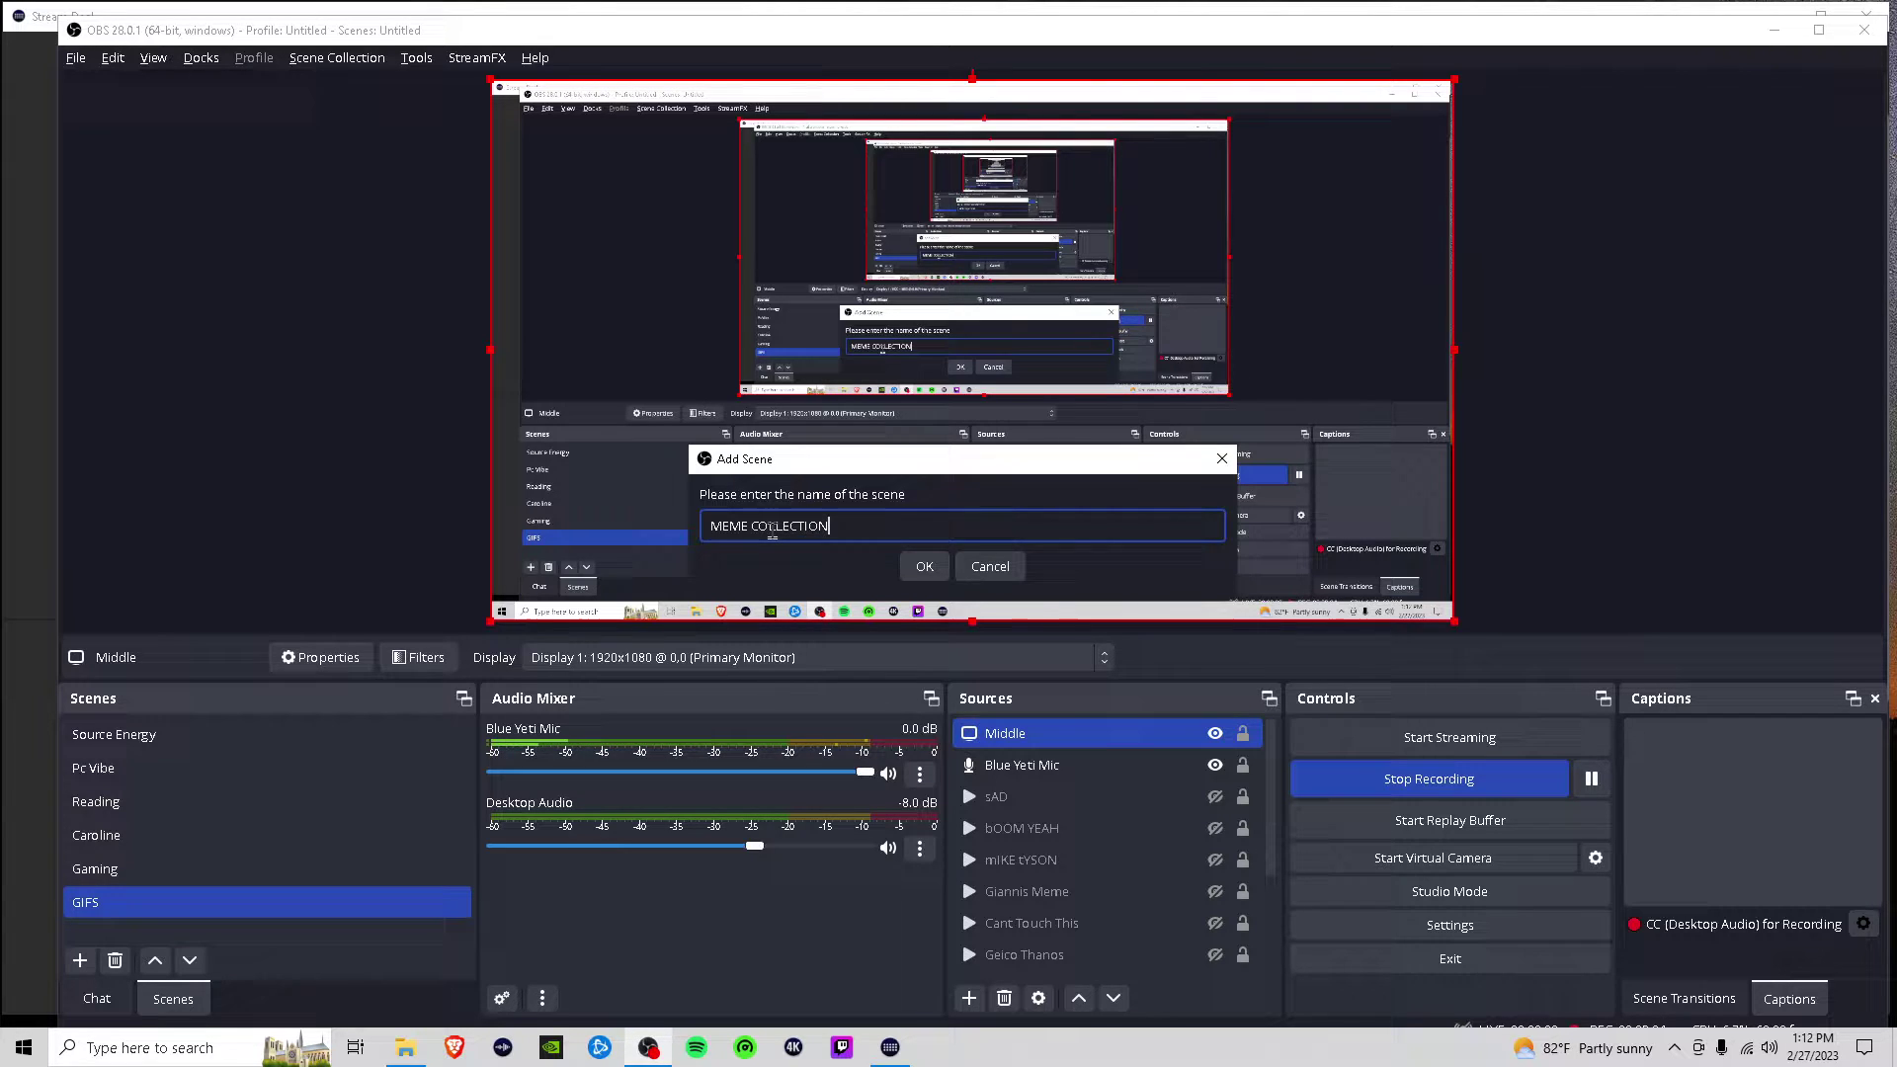
{"action": "key", "text": "Return"}
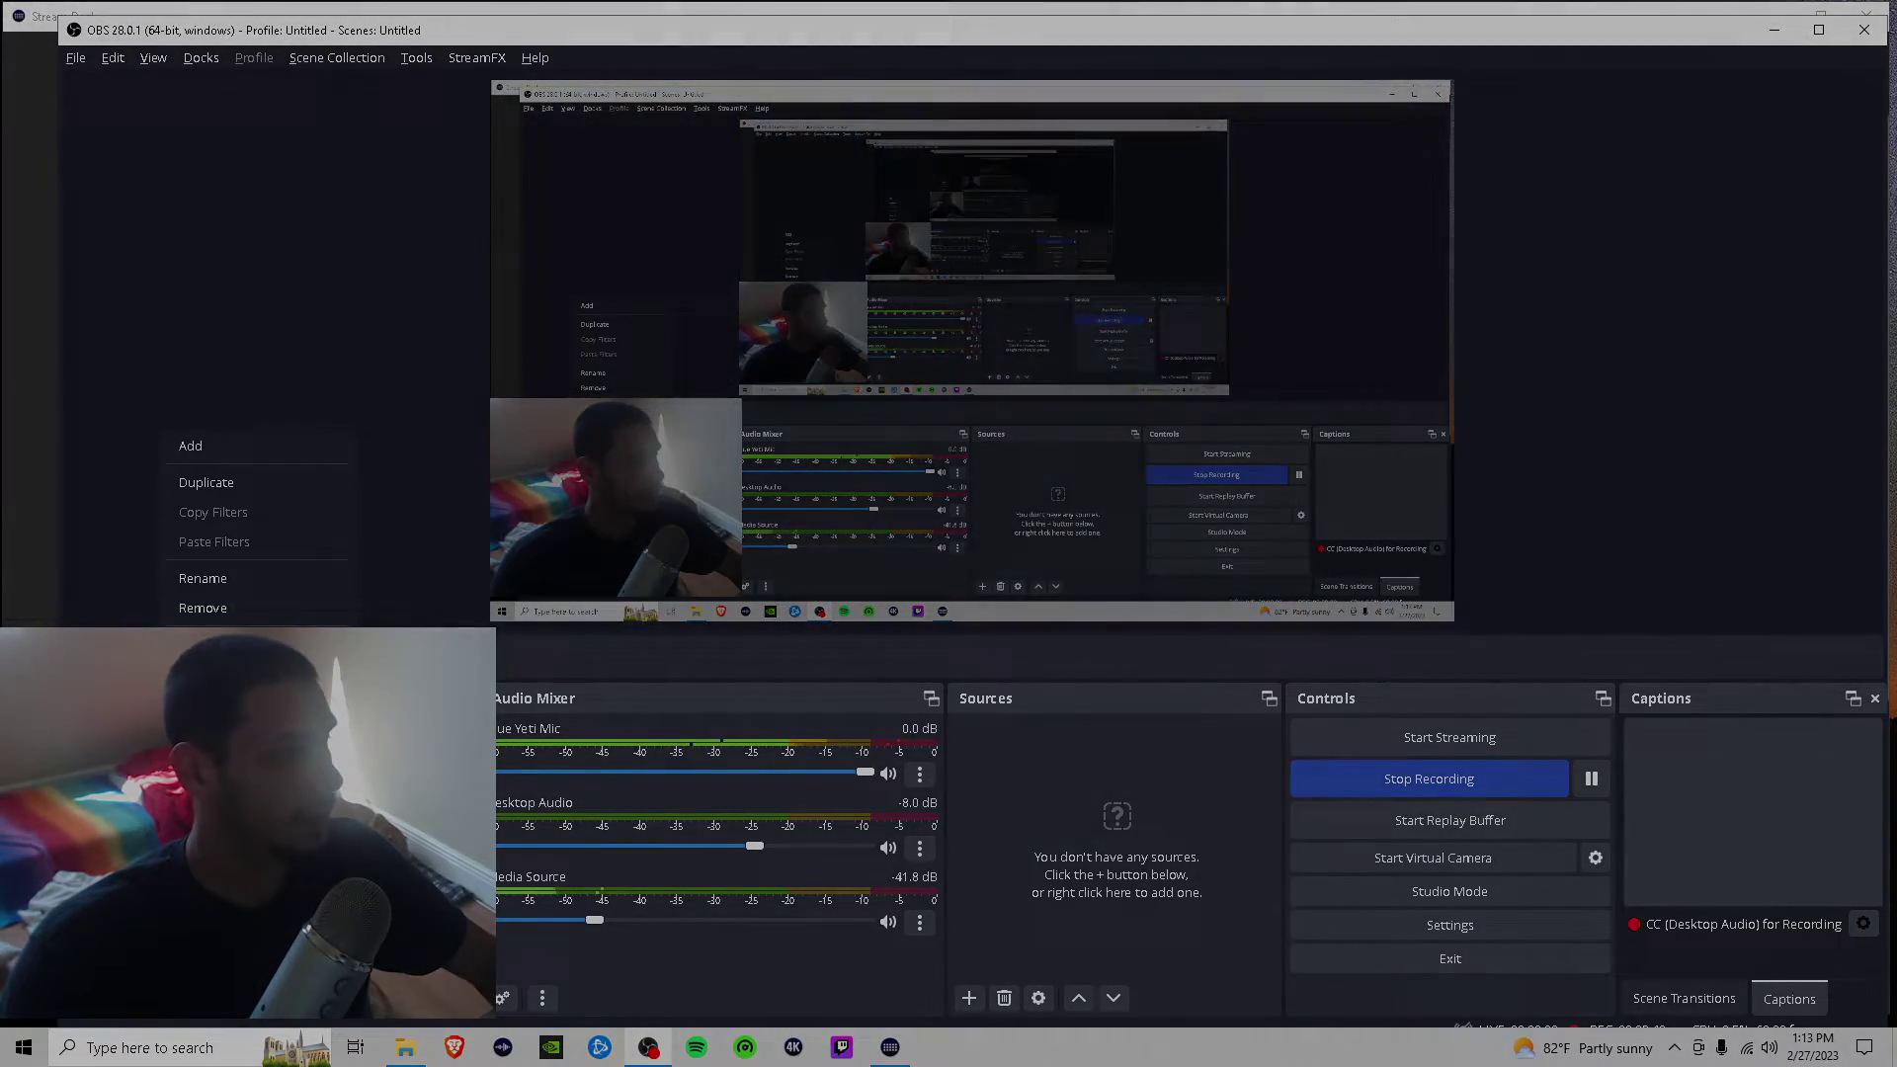
{"action": "left_click", "coordinate": [201, 607]}
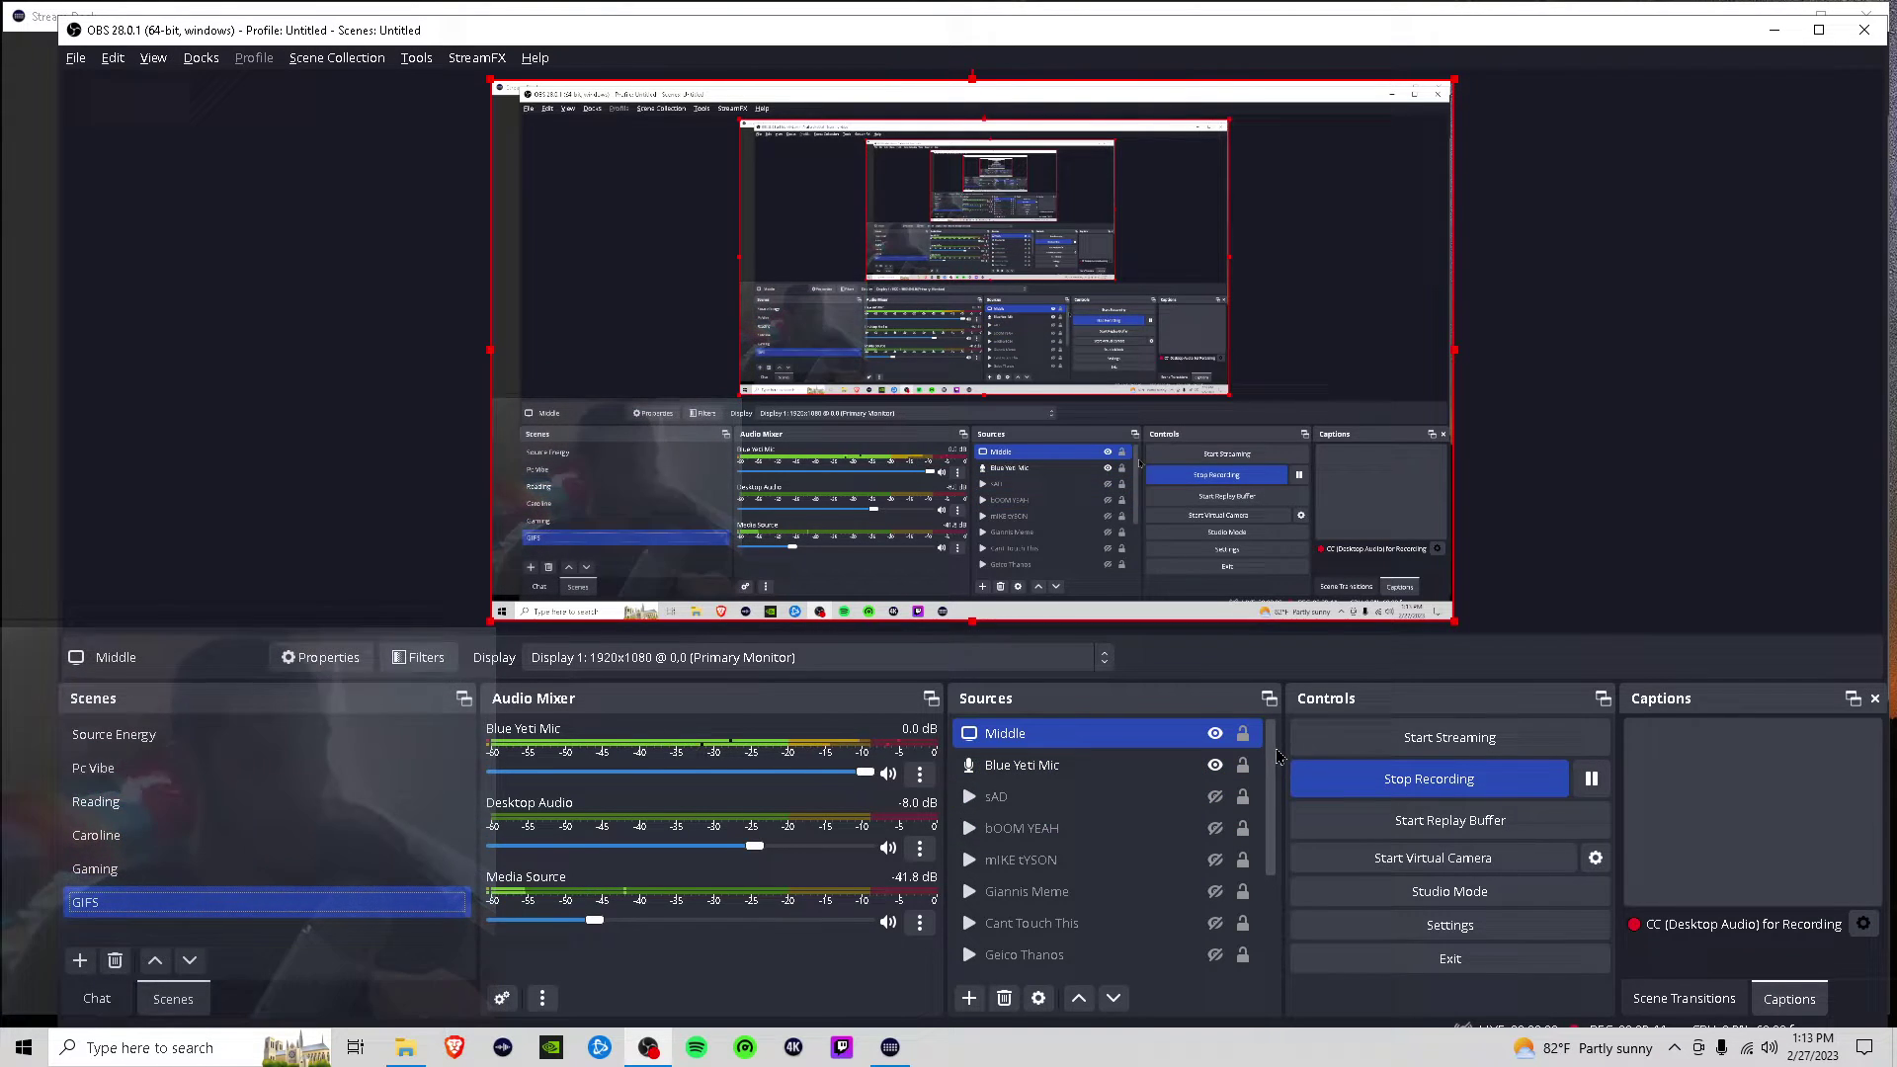
{"action": "scroll", "coordinate": [1131, 800], "scroll_direction": "down", "scroll_amount": 5}
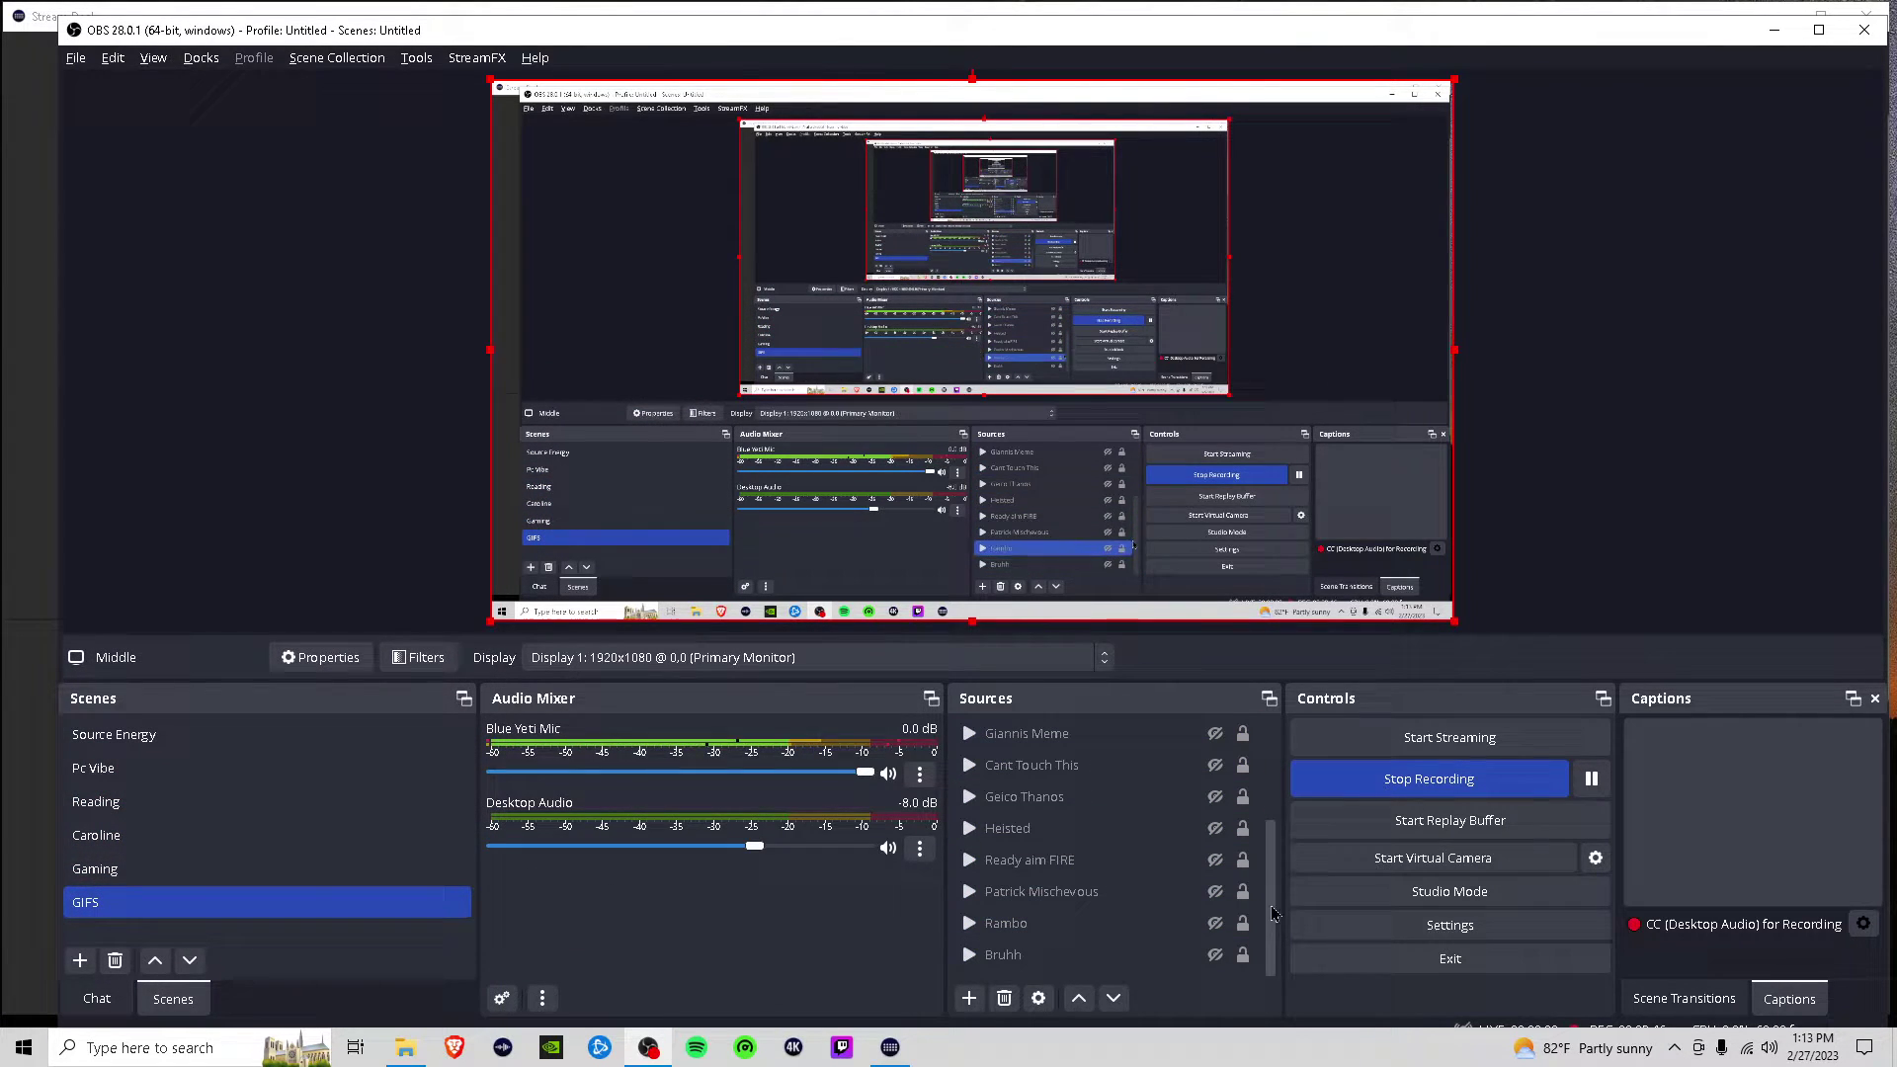
{"action": "scroll", "coordinate": [1267, 904], "scroll_direction": "up", "scroll_amount": 5}
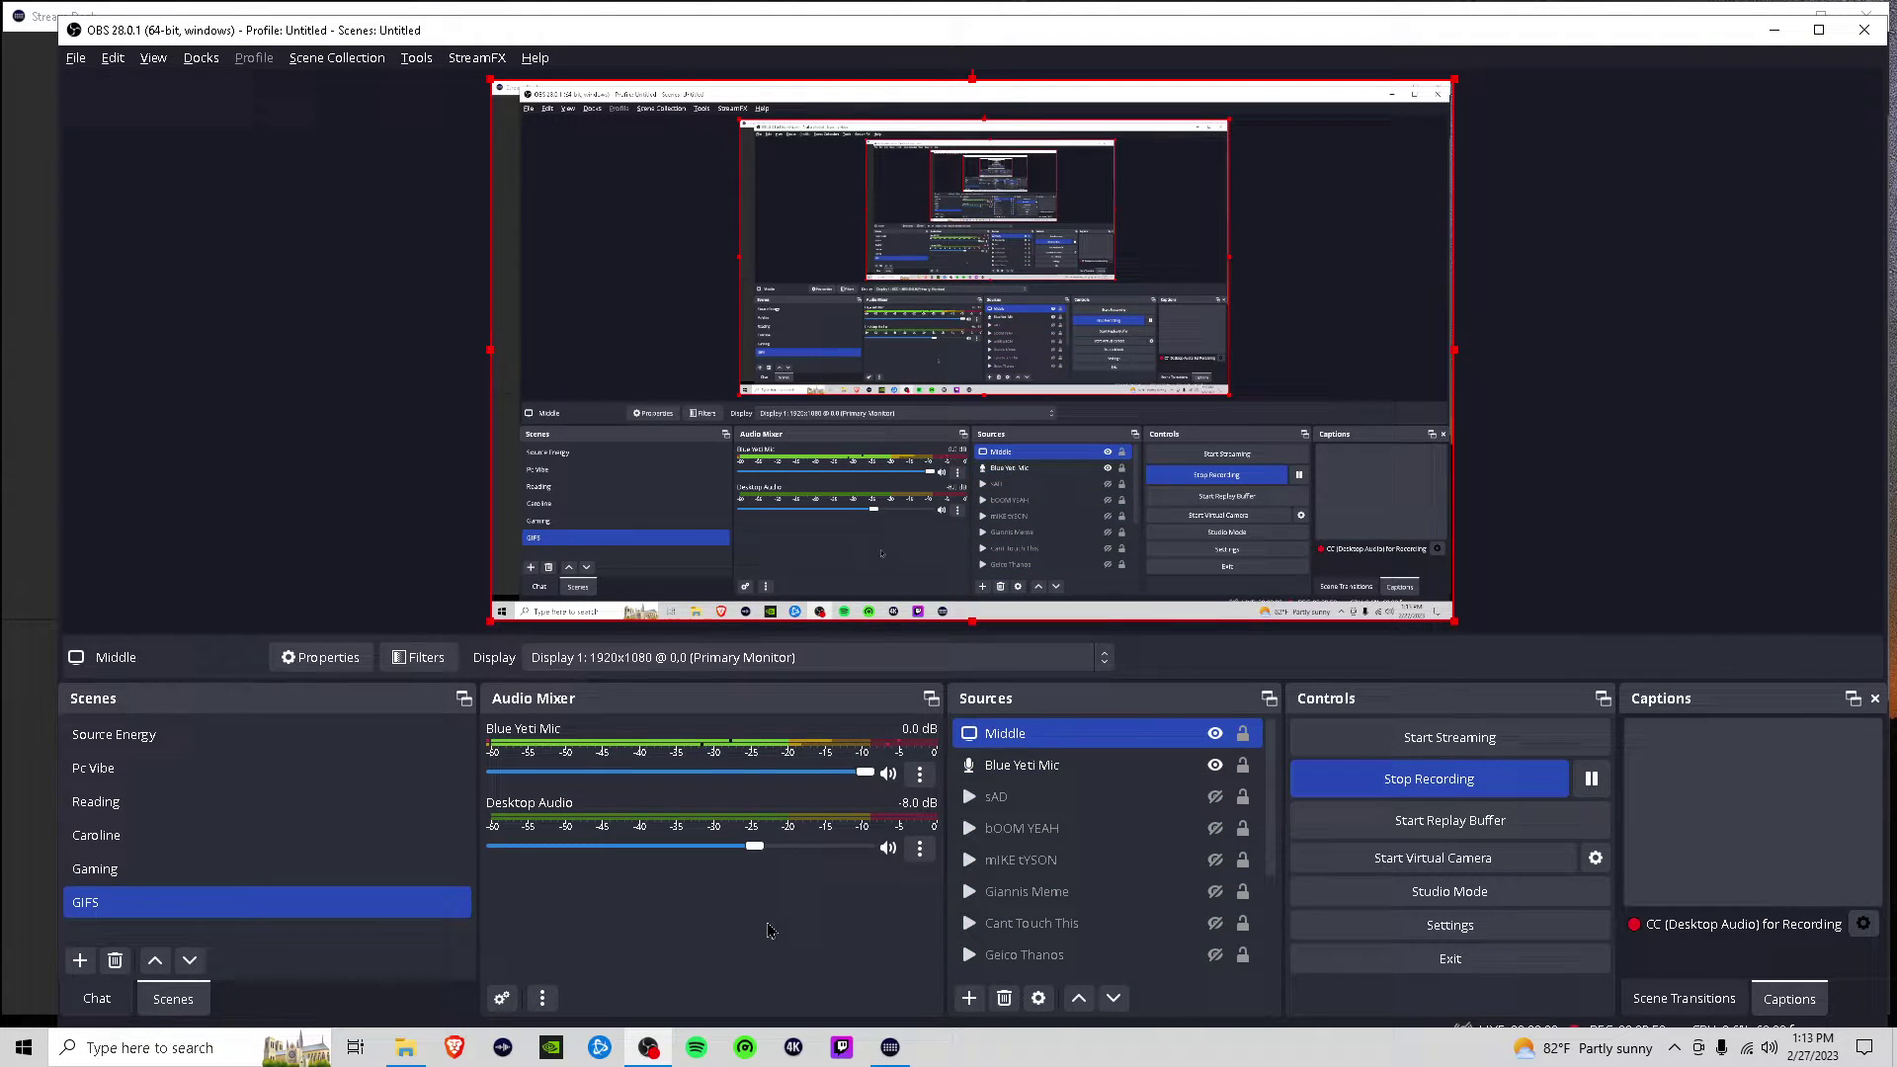
Add the existing Webcam video capture device to GIFS and shrink it into the top-left corner.
{"action": "left_click", "coordinate": [969, 999]}
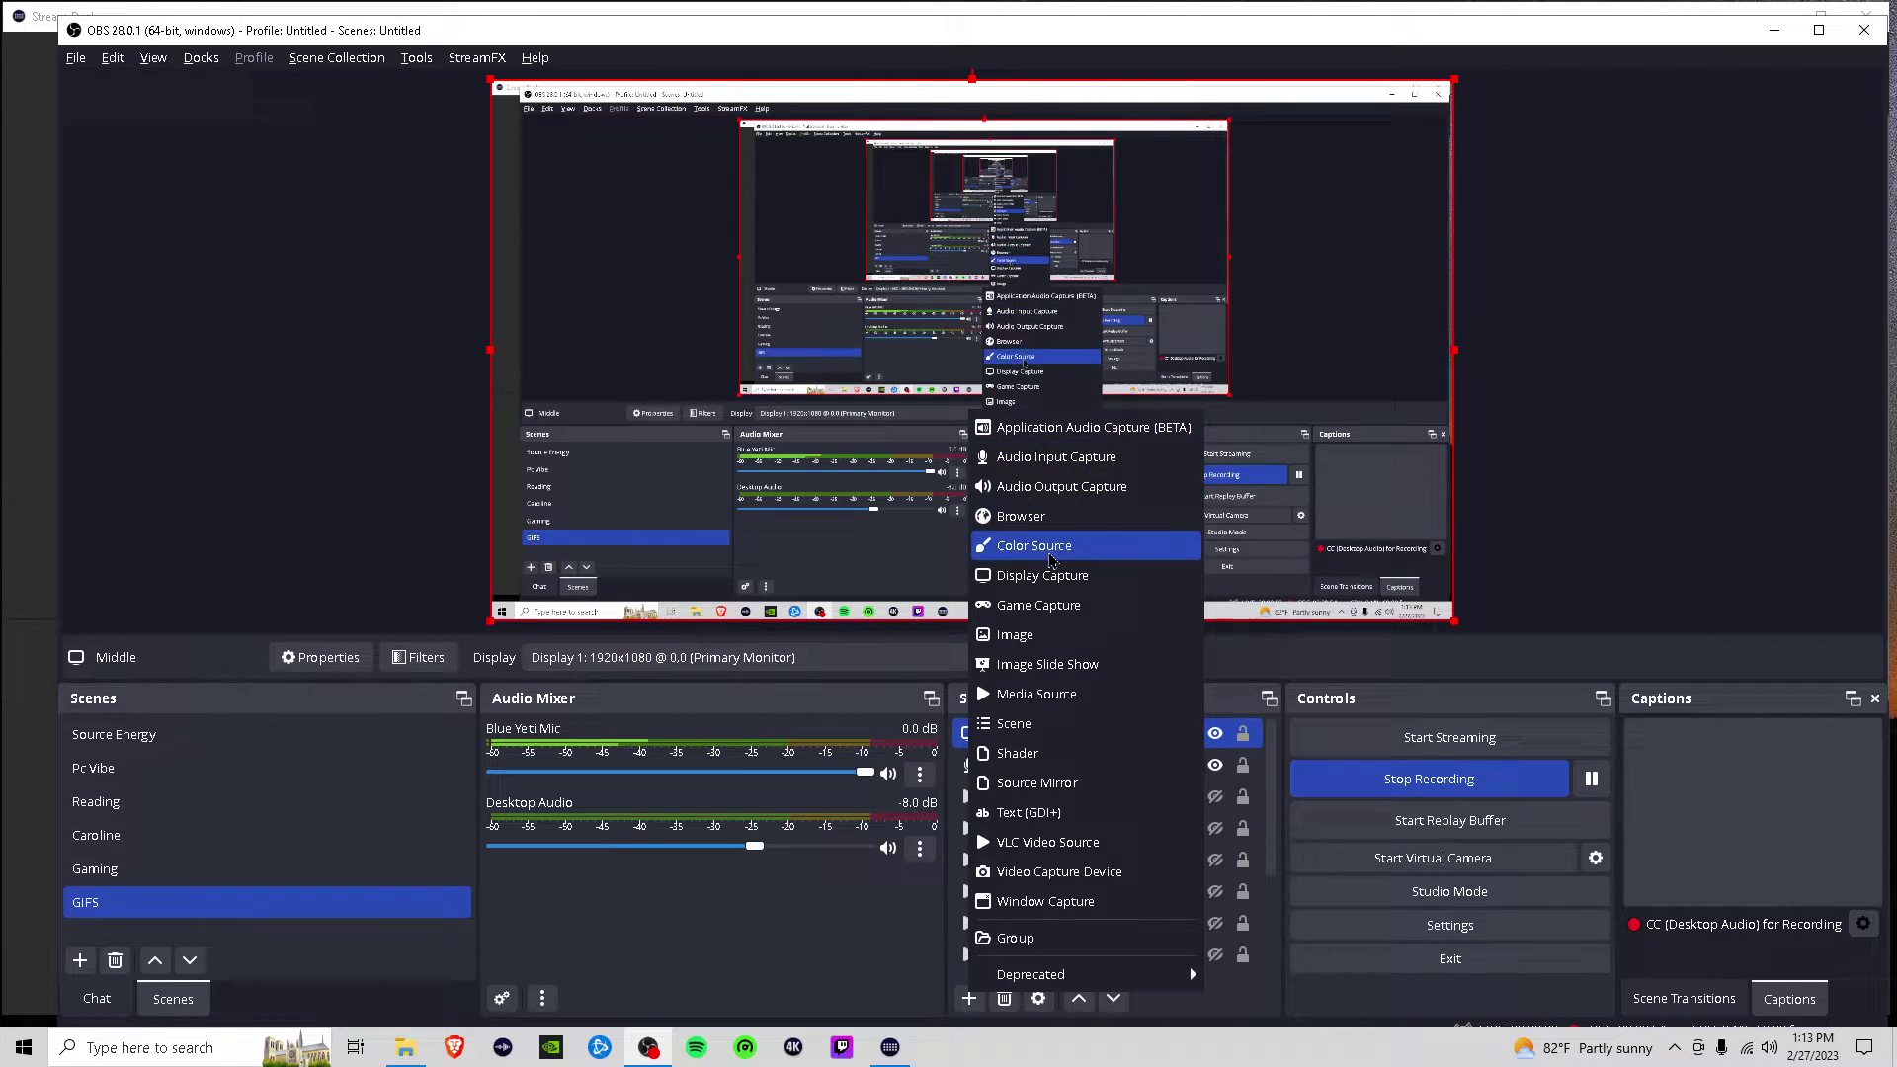
{"action": "left_click", "coordinate": [1055, 872]}
{"action": "left_click", "coordinate": [818, 471]}
{"action": "left_click", "coordinate": [836, 538]}
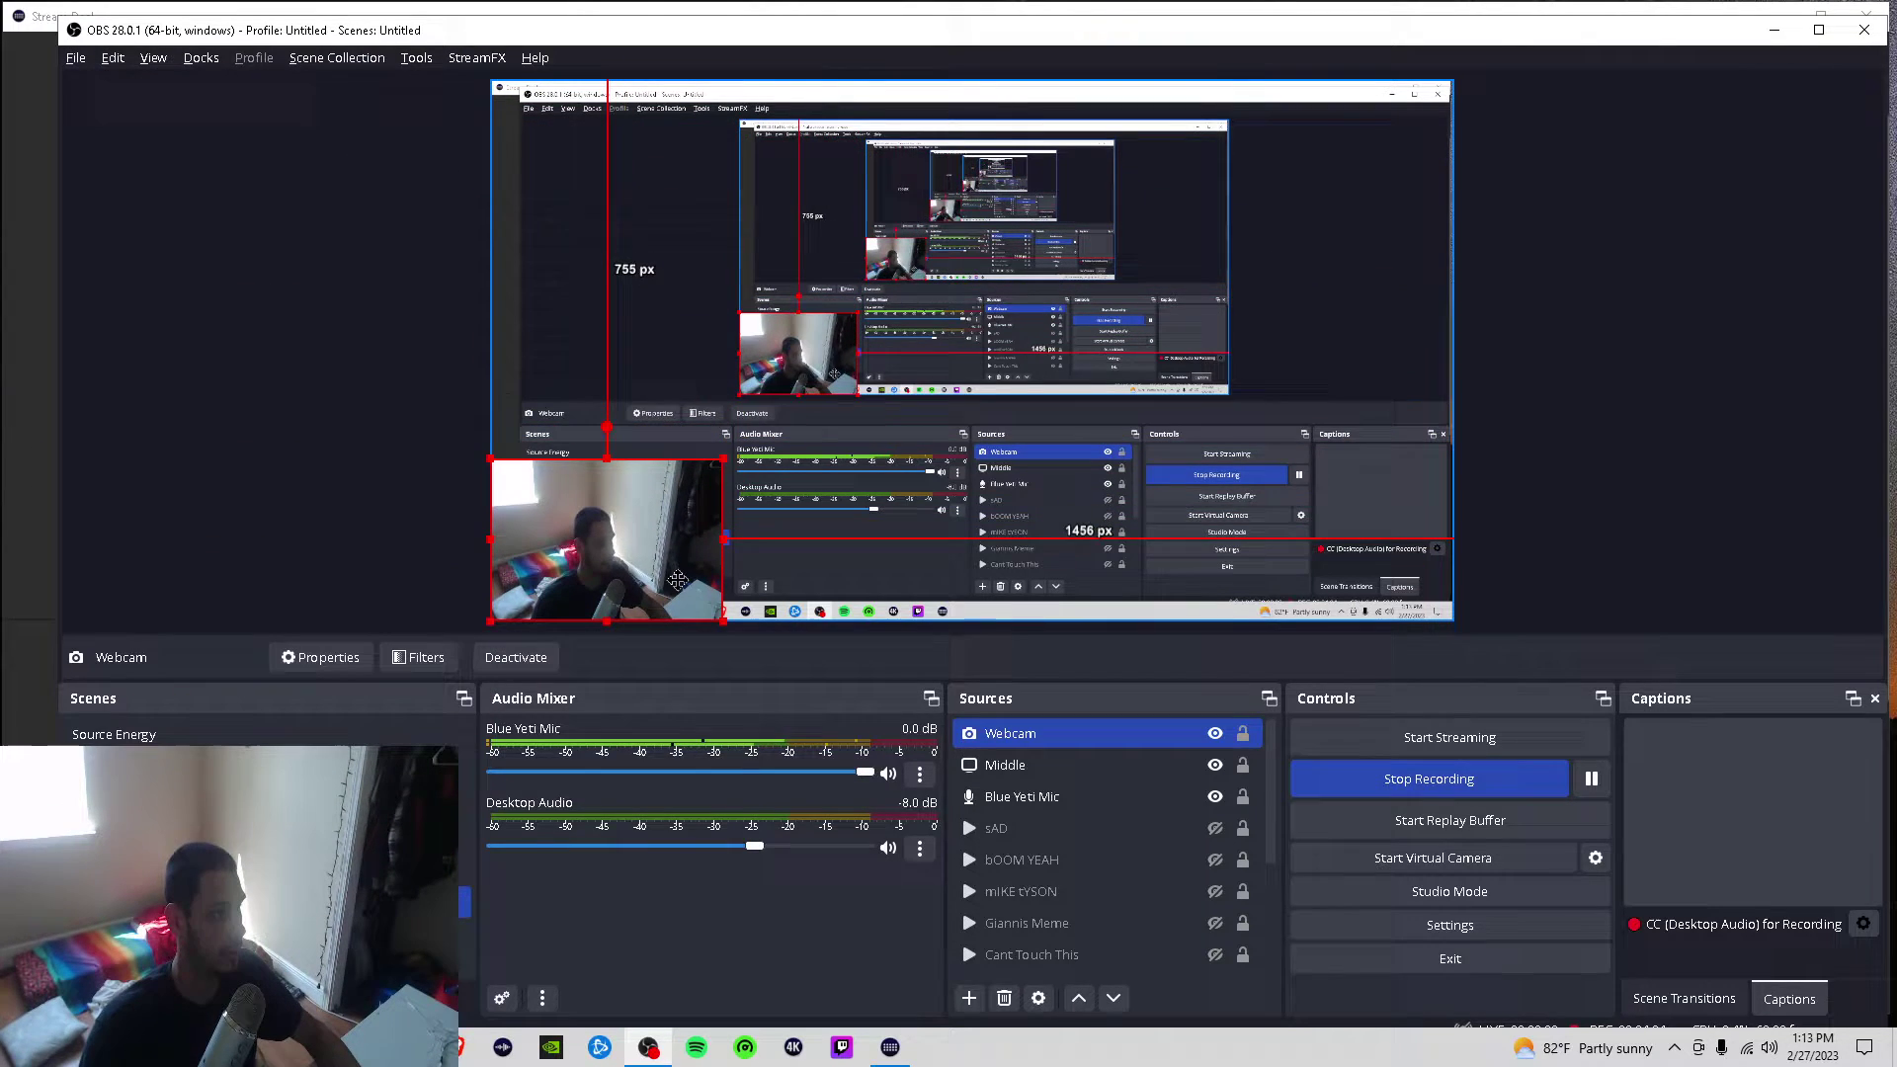
{"action": "left_click_drag", "start_coordinate": [725, 459], "coordinate": [678, 510]}
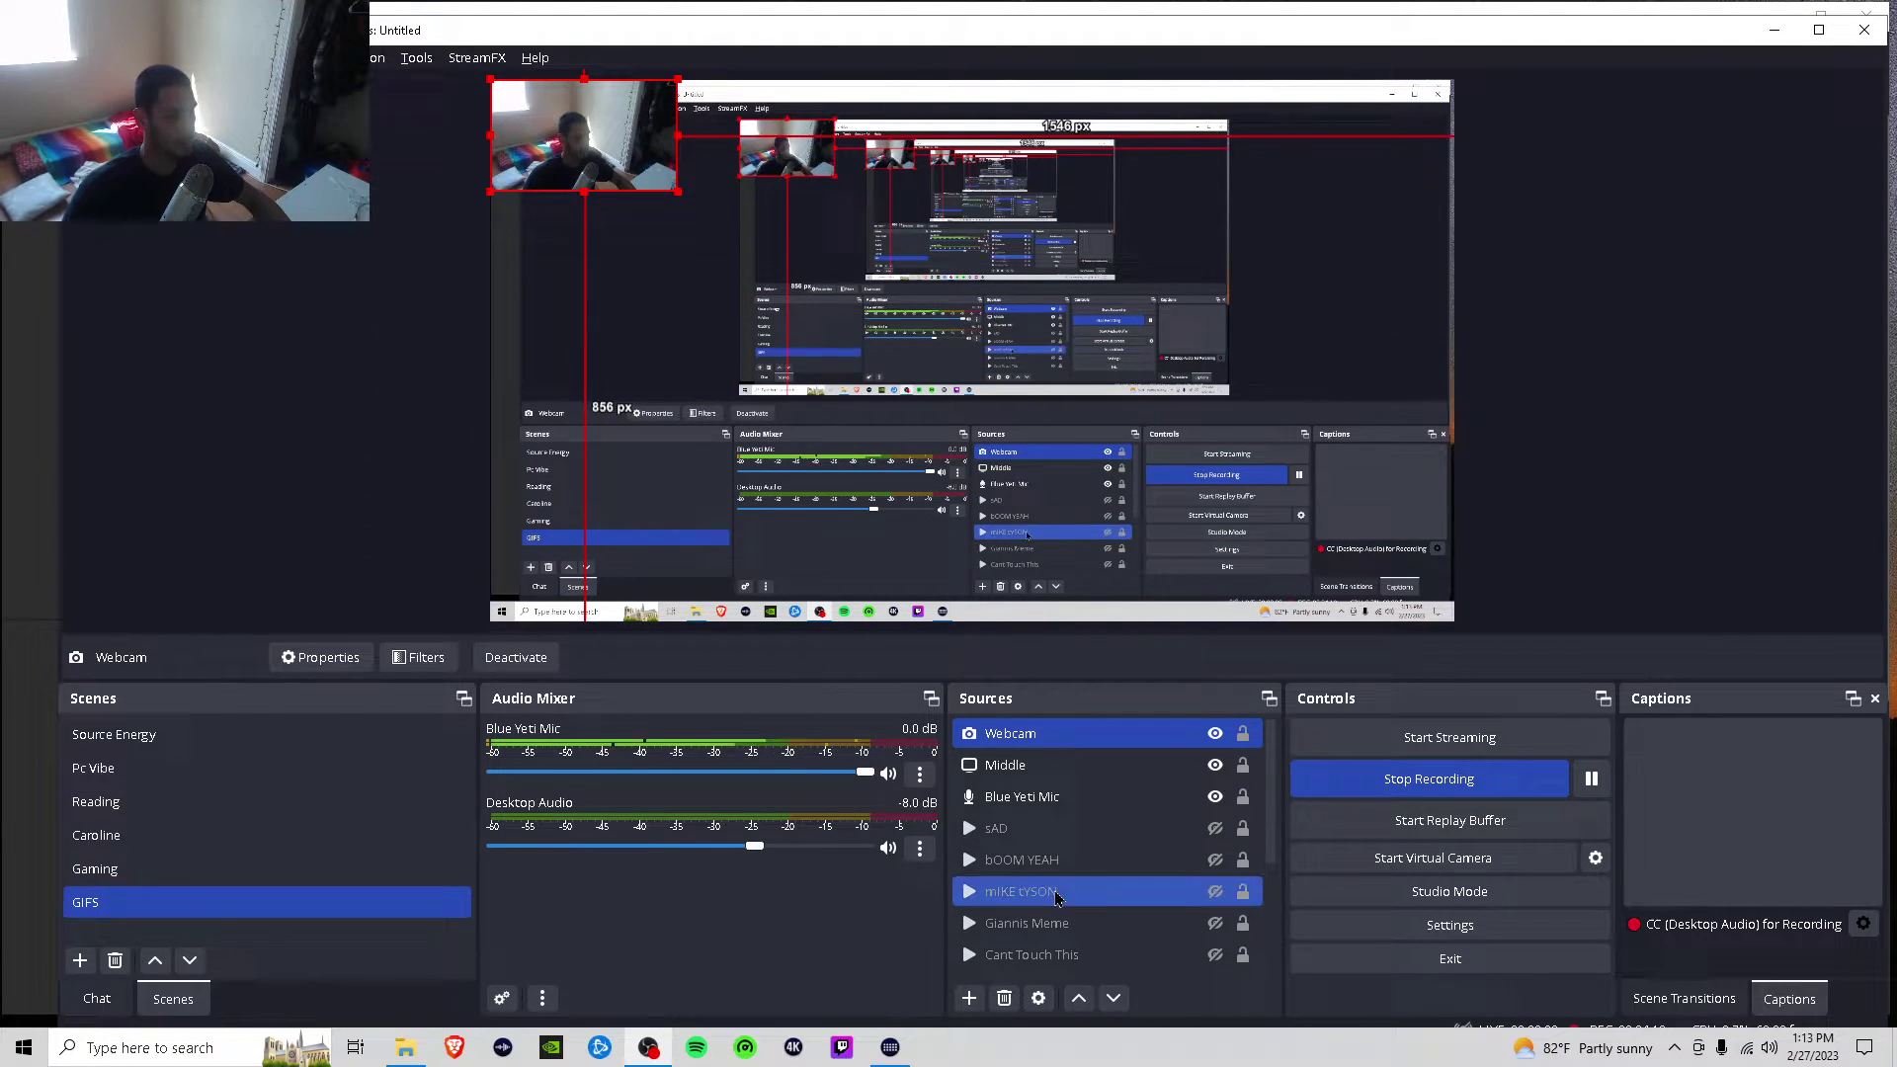
{"action": "left_click_drag", "start_coordinate": [1270, 782], "coordinate": [1270, 901]}
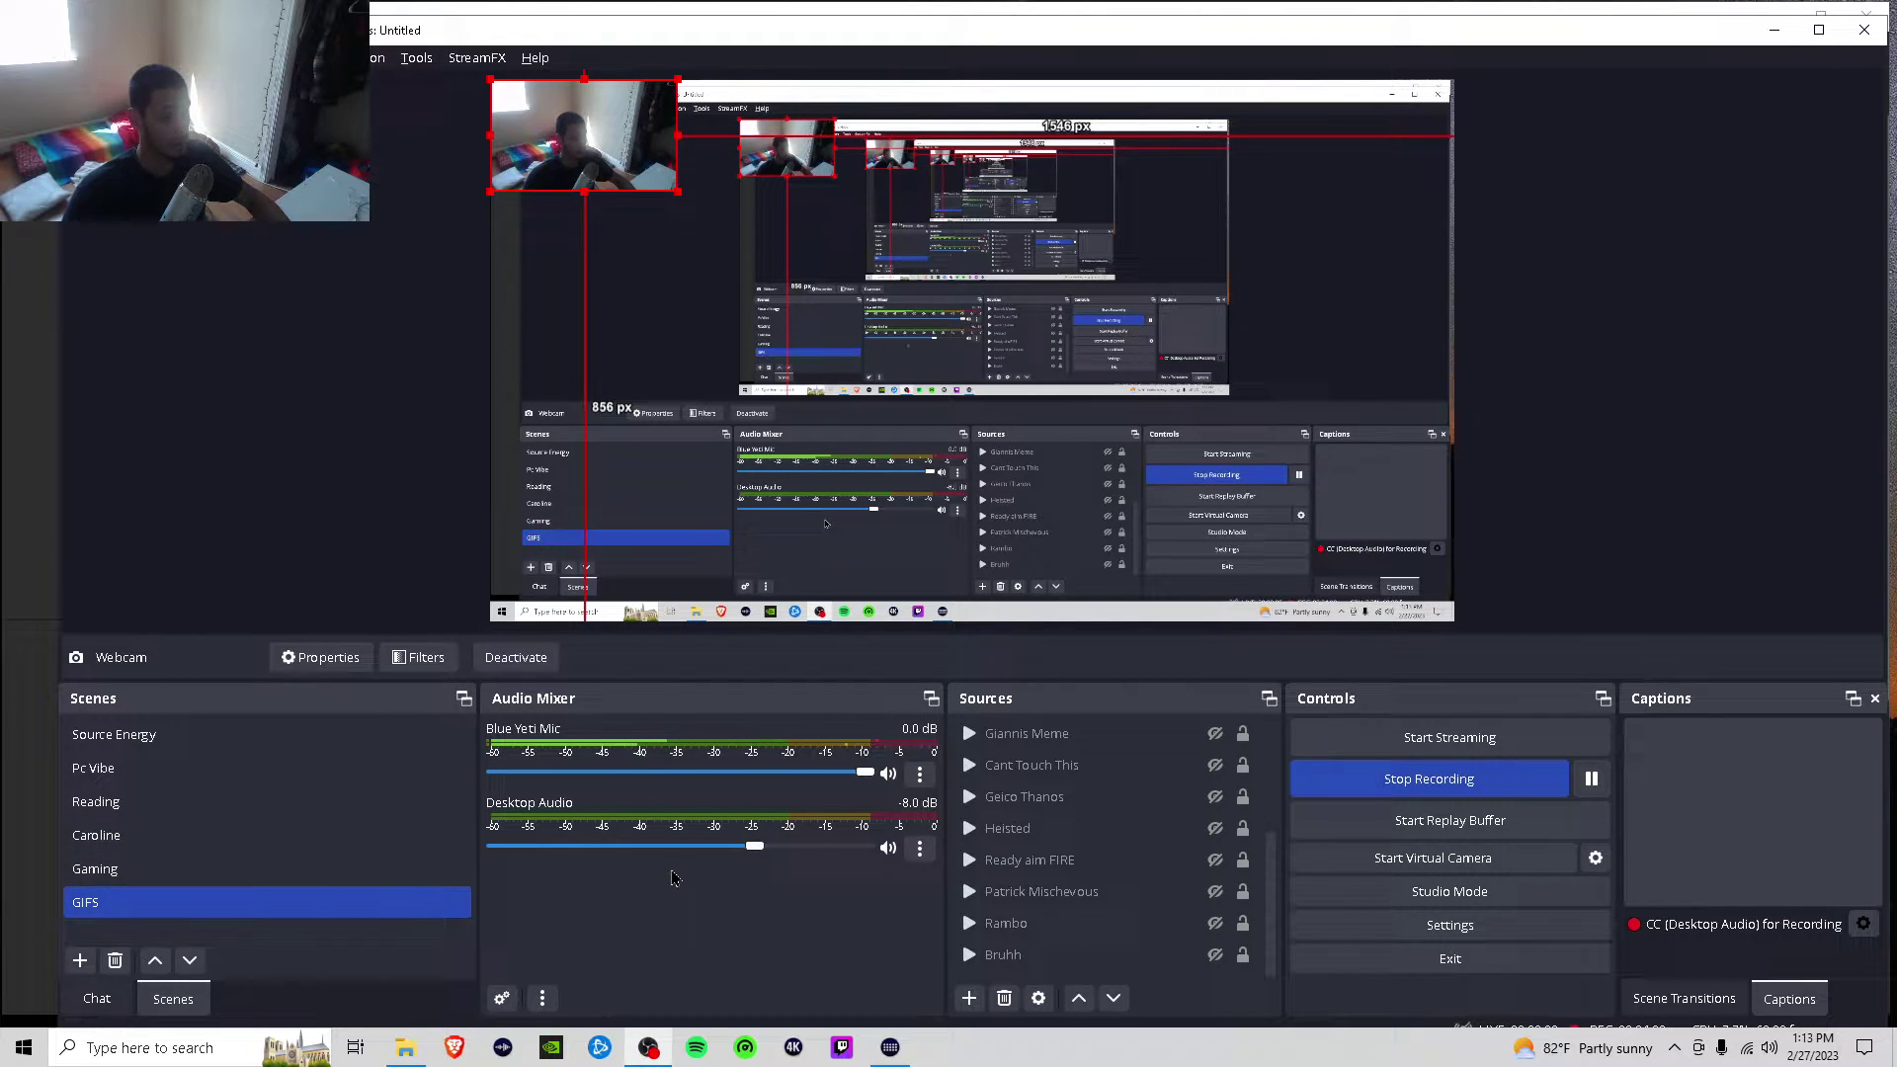
Create a looping media source 'Meme 1' using Bill Nye Thumbs up.gif.
{"action": "left_click", "coordinate": [1086, 957]}
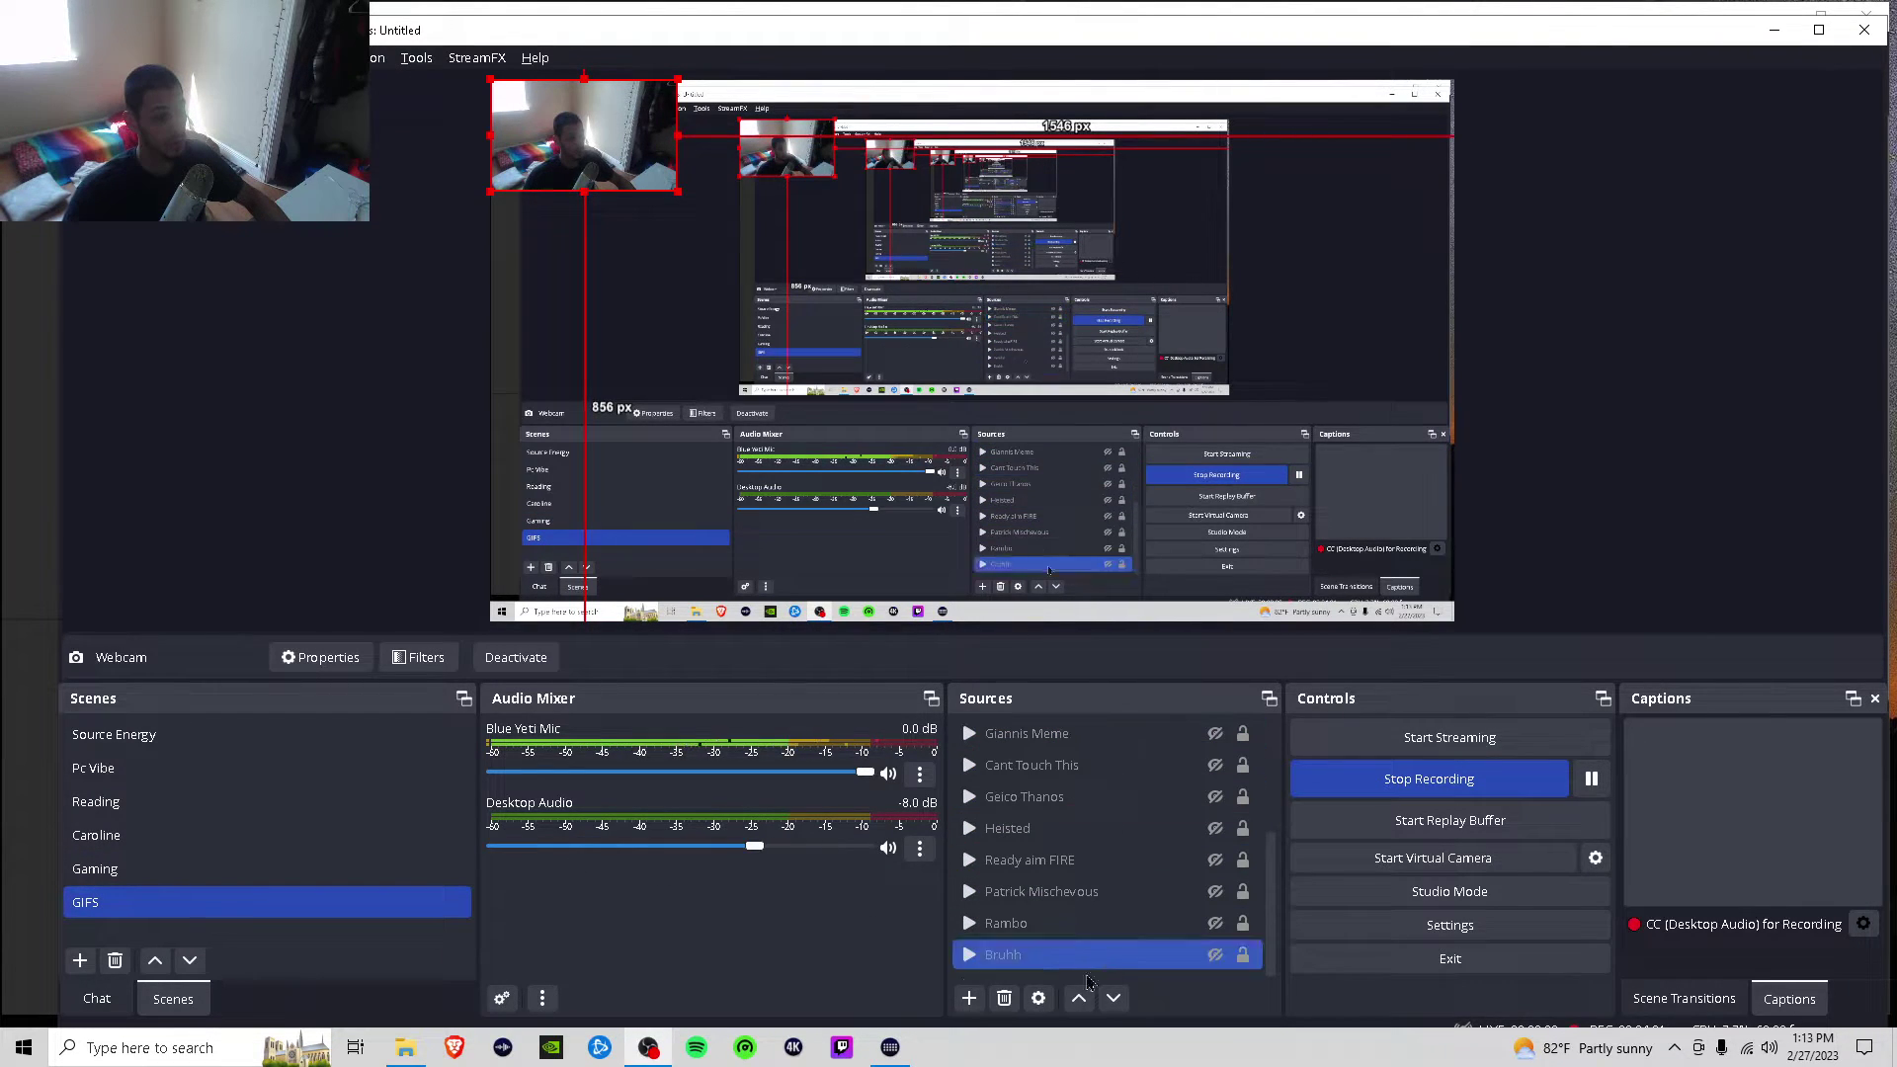
{"action": "left_click", "coordinate": [969, 998]}
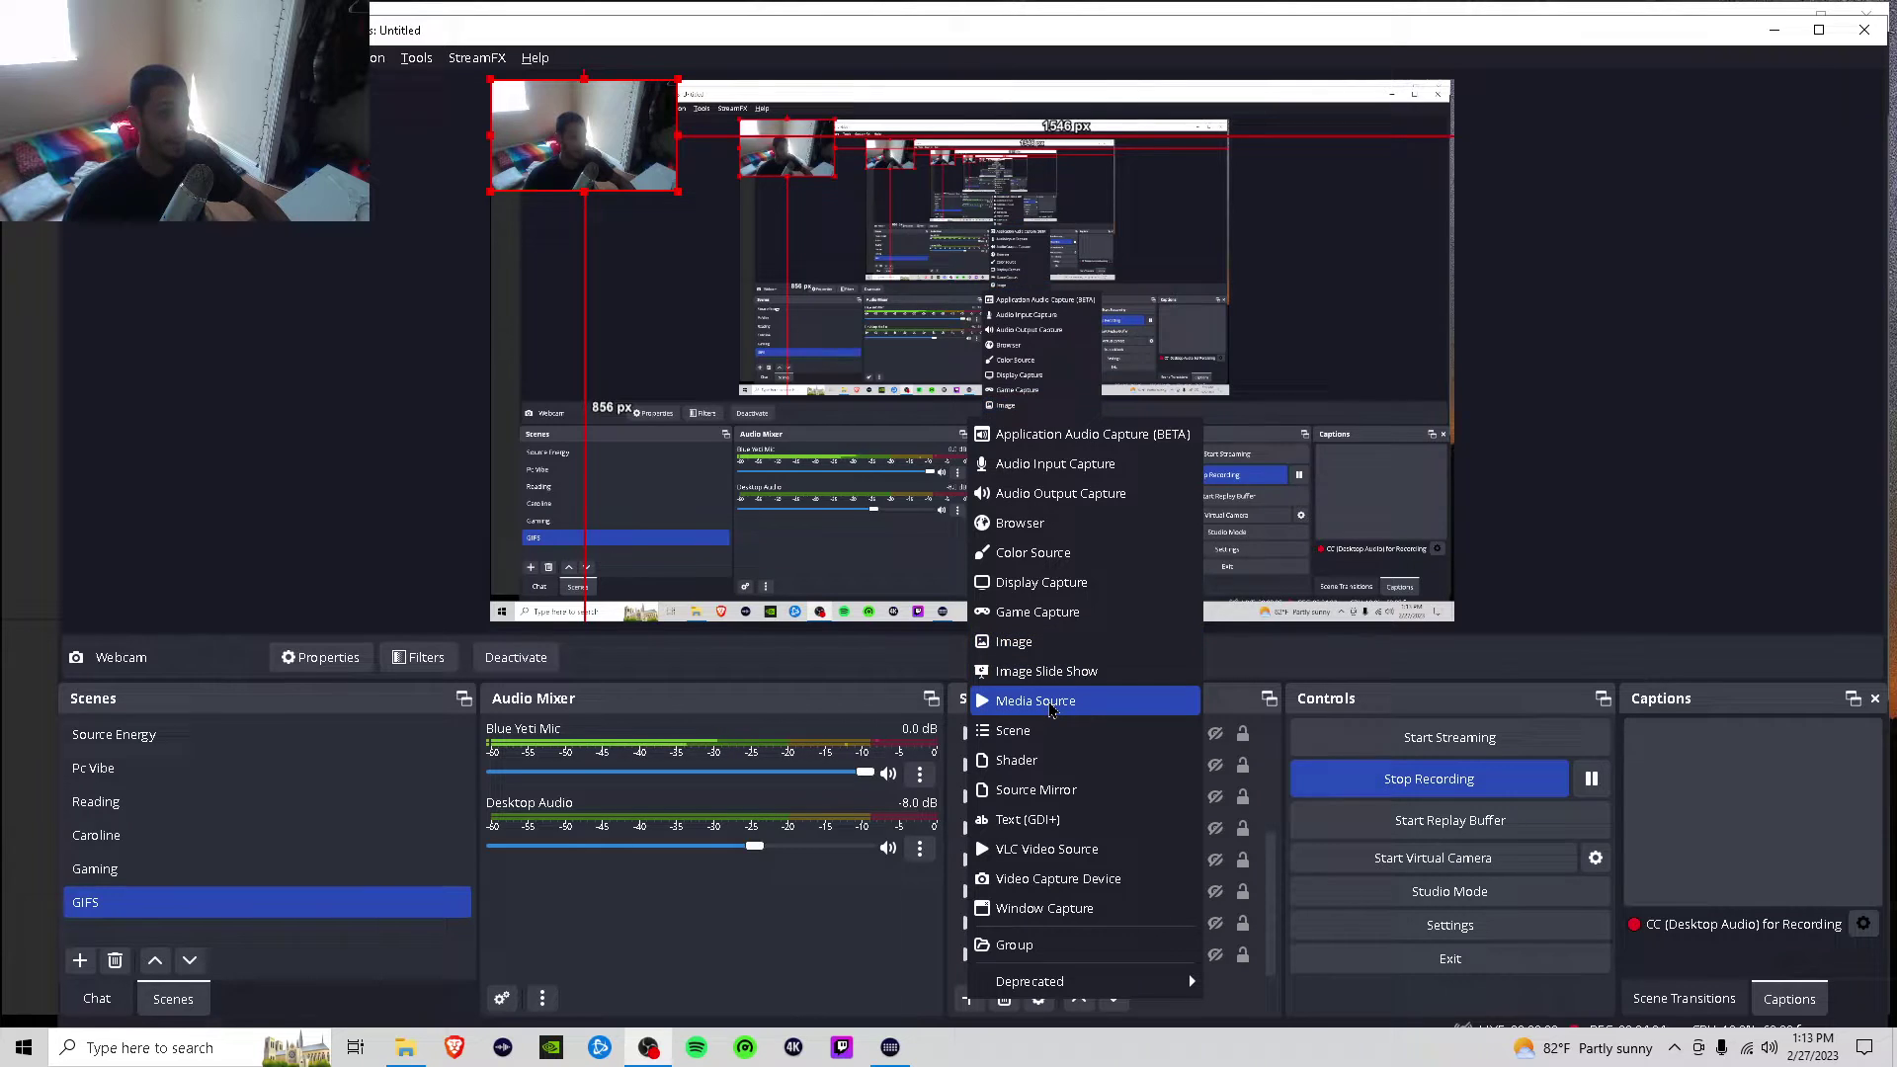
{"action": "left_click", "coordinate": [1052, 707]}
{"action": "type", "text": "Meme 1"}
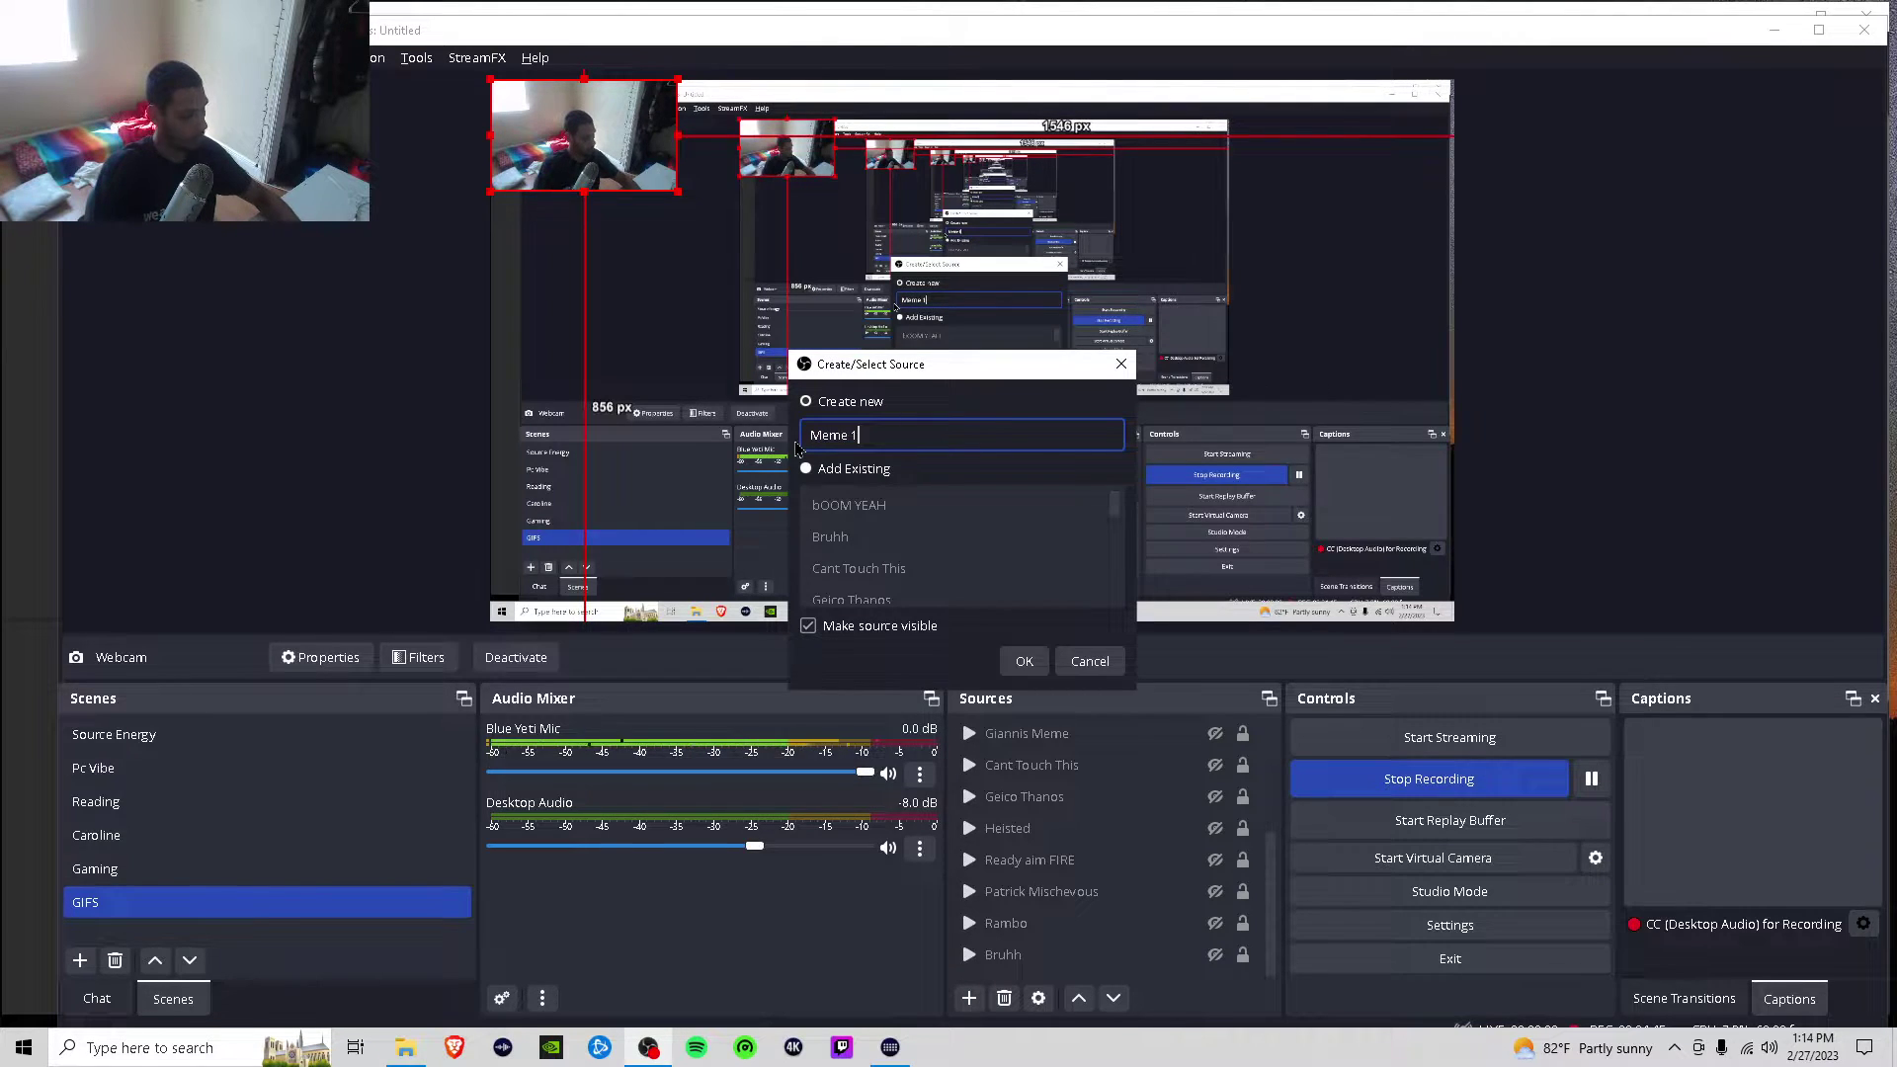
{"action": "key", "text": "Return"}
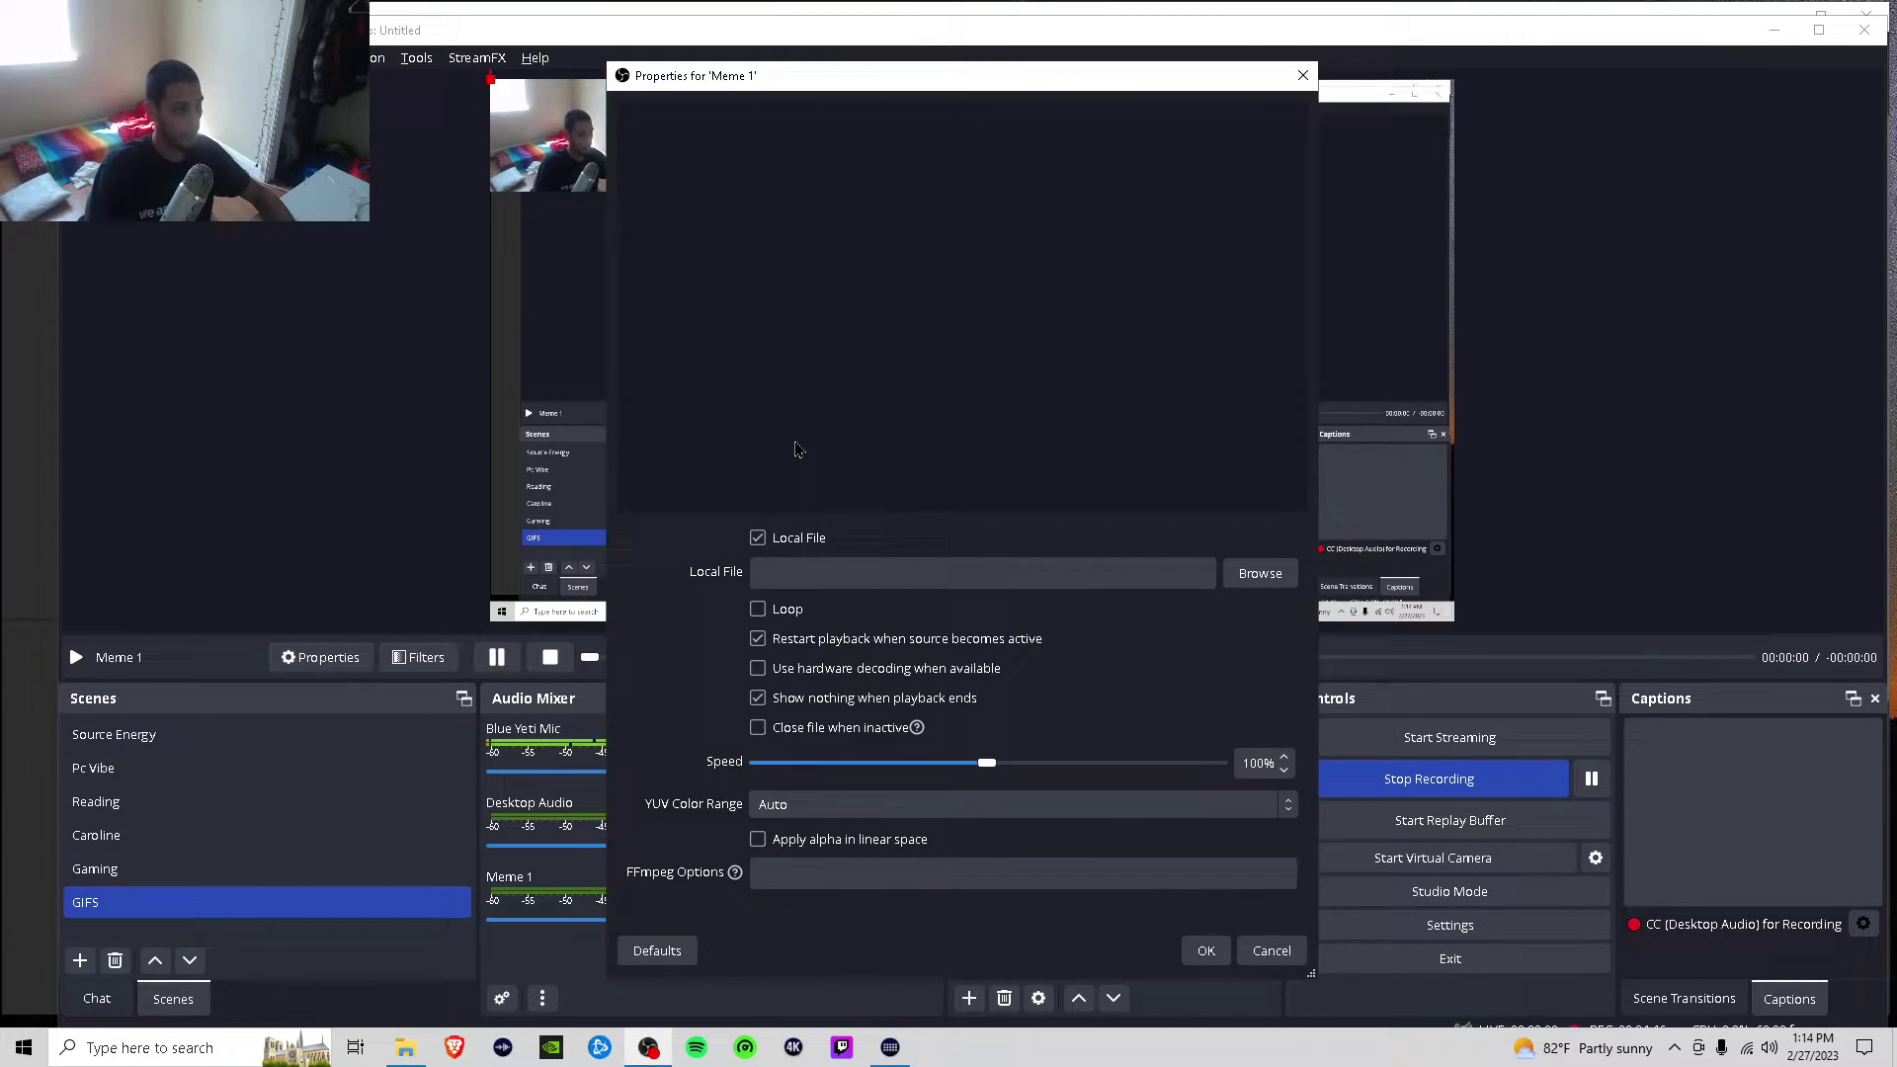
{"action": "left_click", "coordinate": [756, 610]}
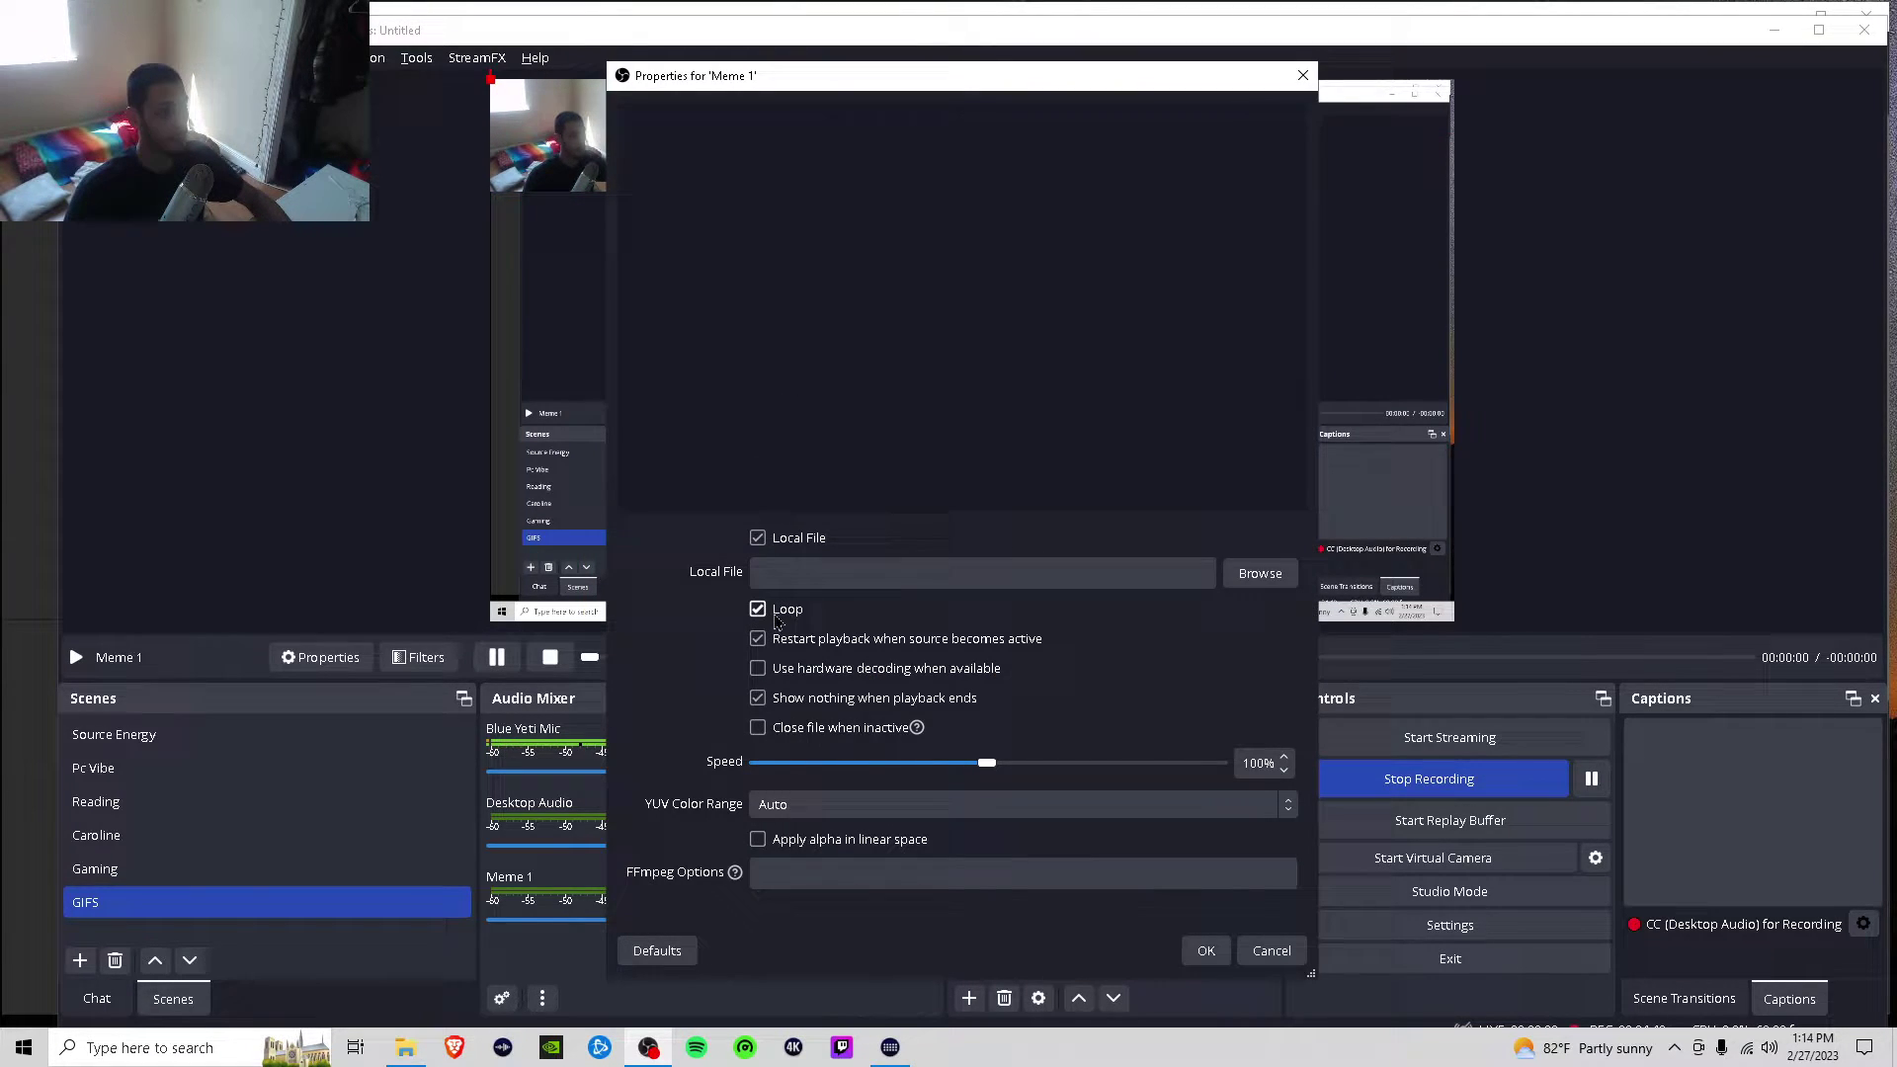
{"action": "left_click", "coordinate": [1261, 573]}
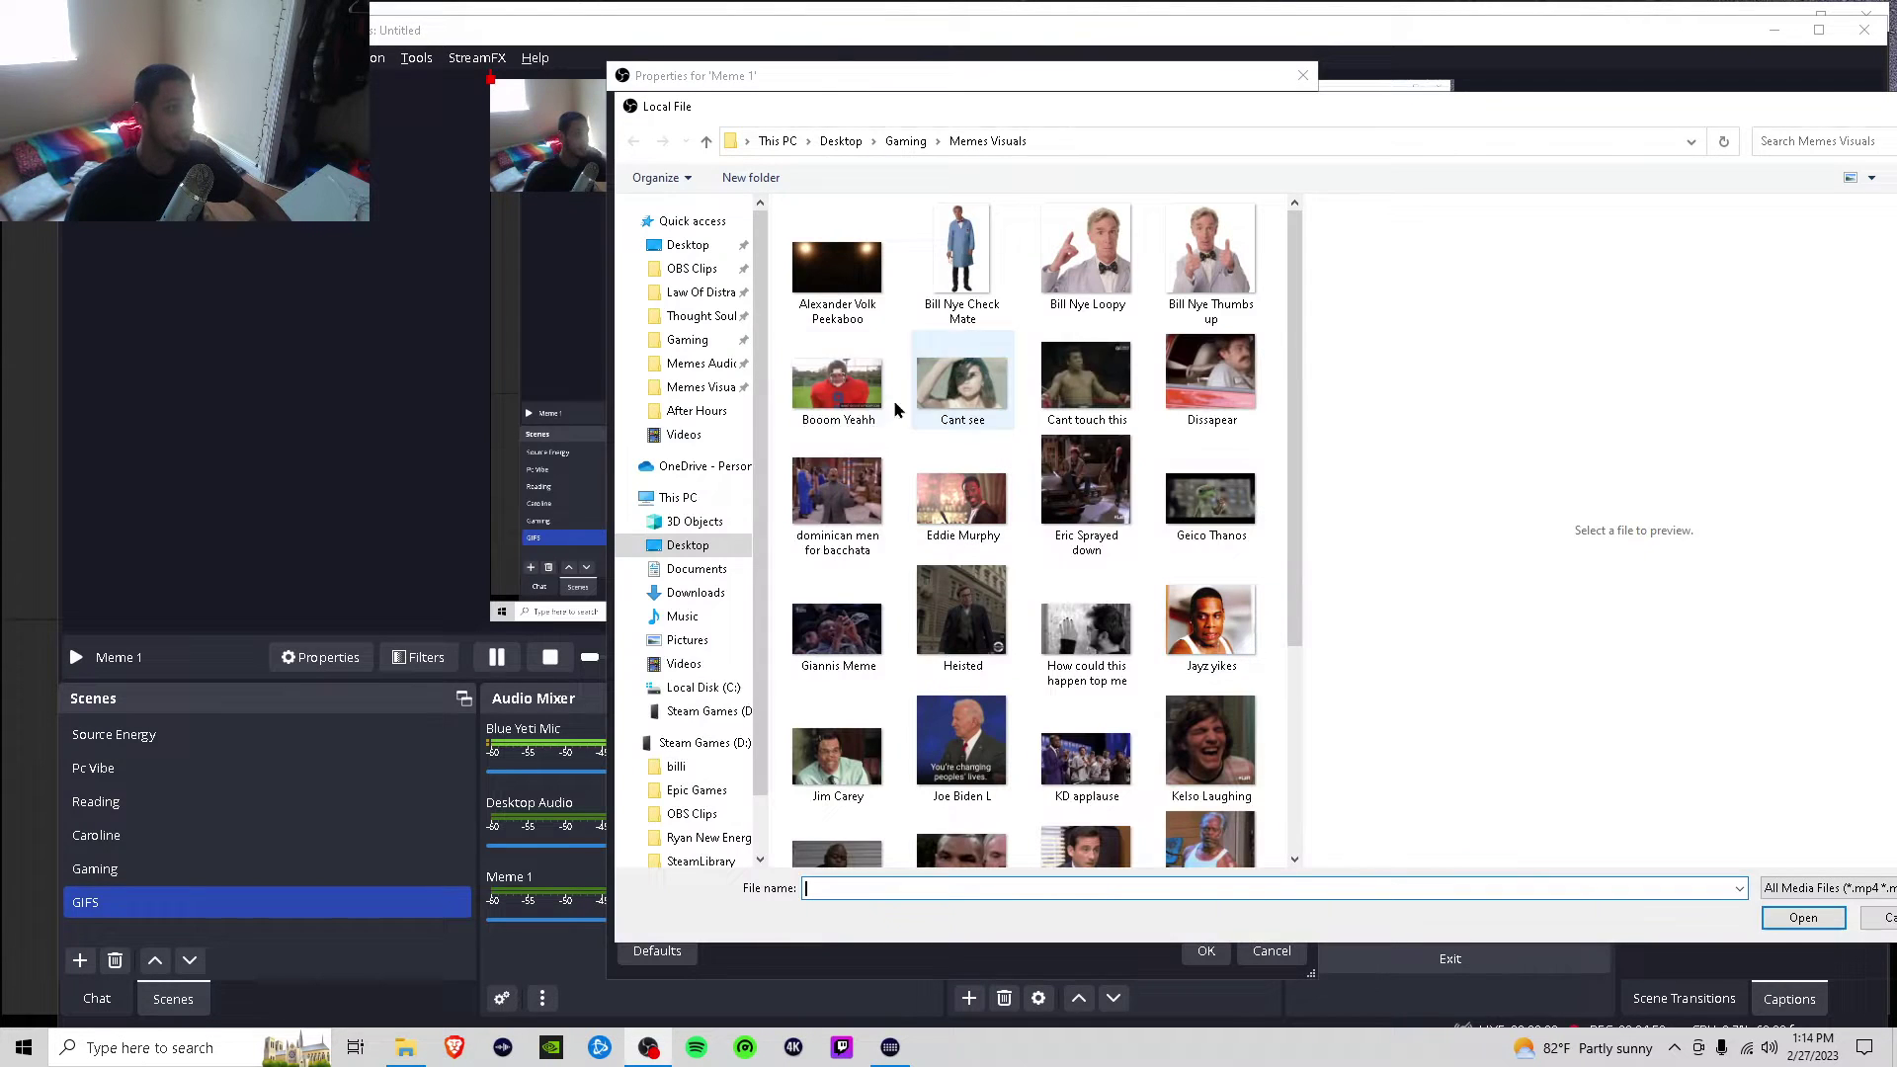
{"action": "left_click_drag", "start_coordinate": [1296, 380], "coordinate": [1294, 381]}
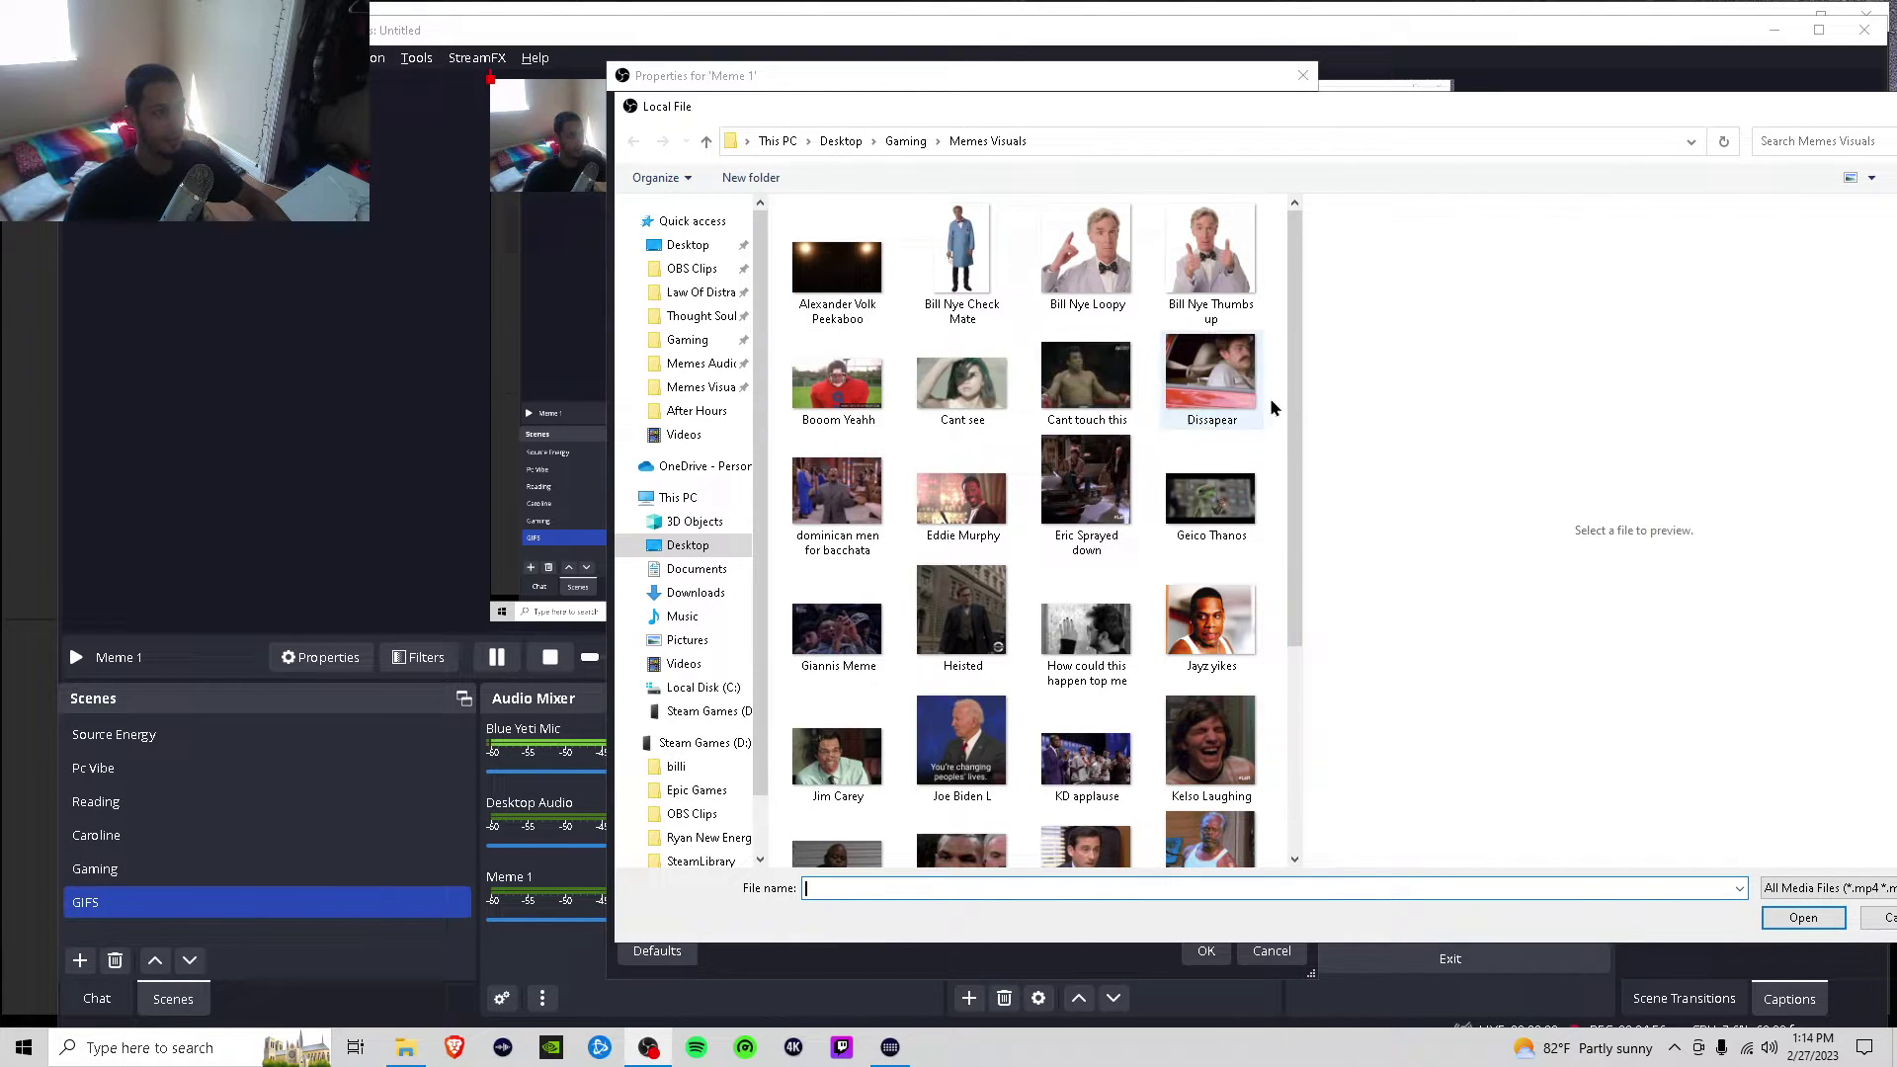
{"action": "double_click", "coordinate": [1206, 259]}
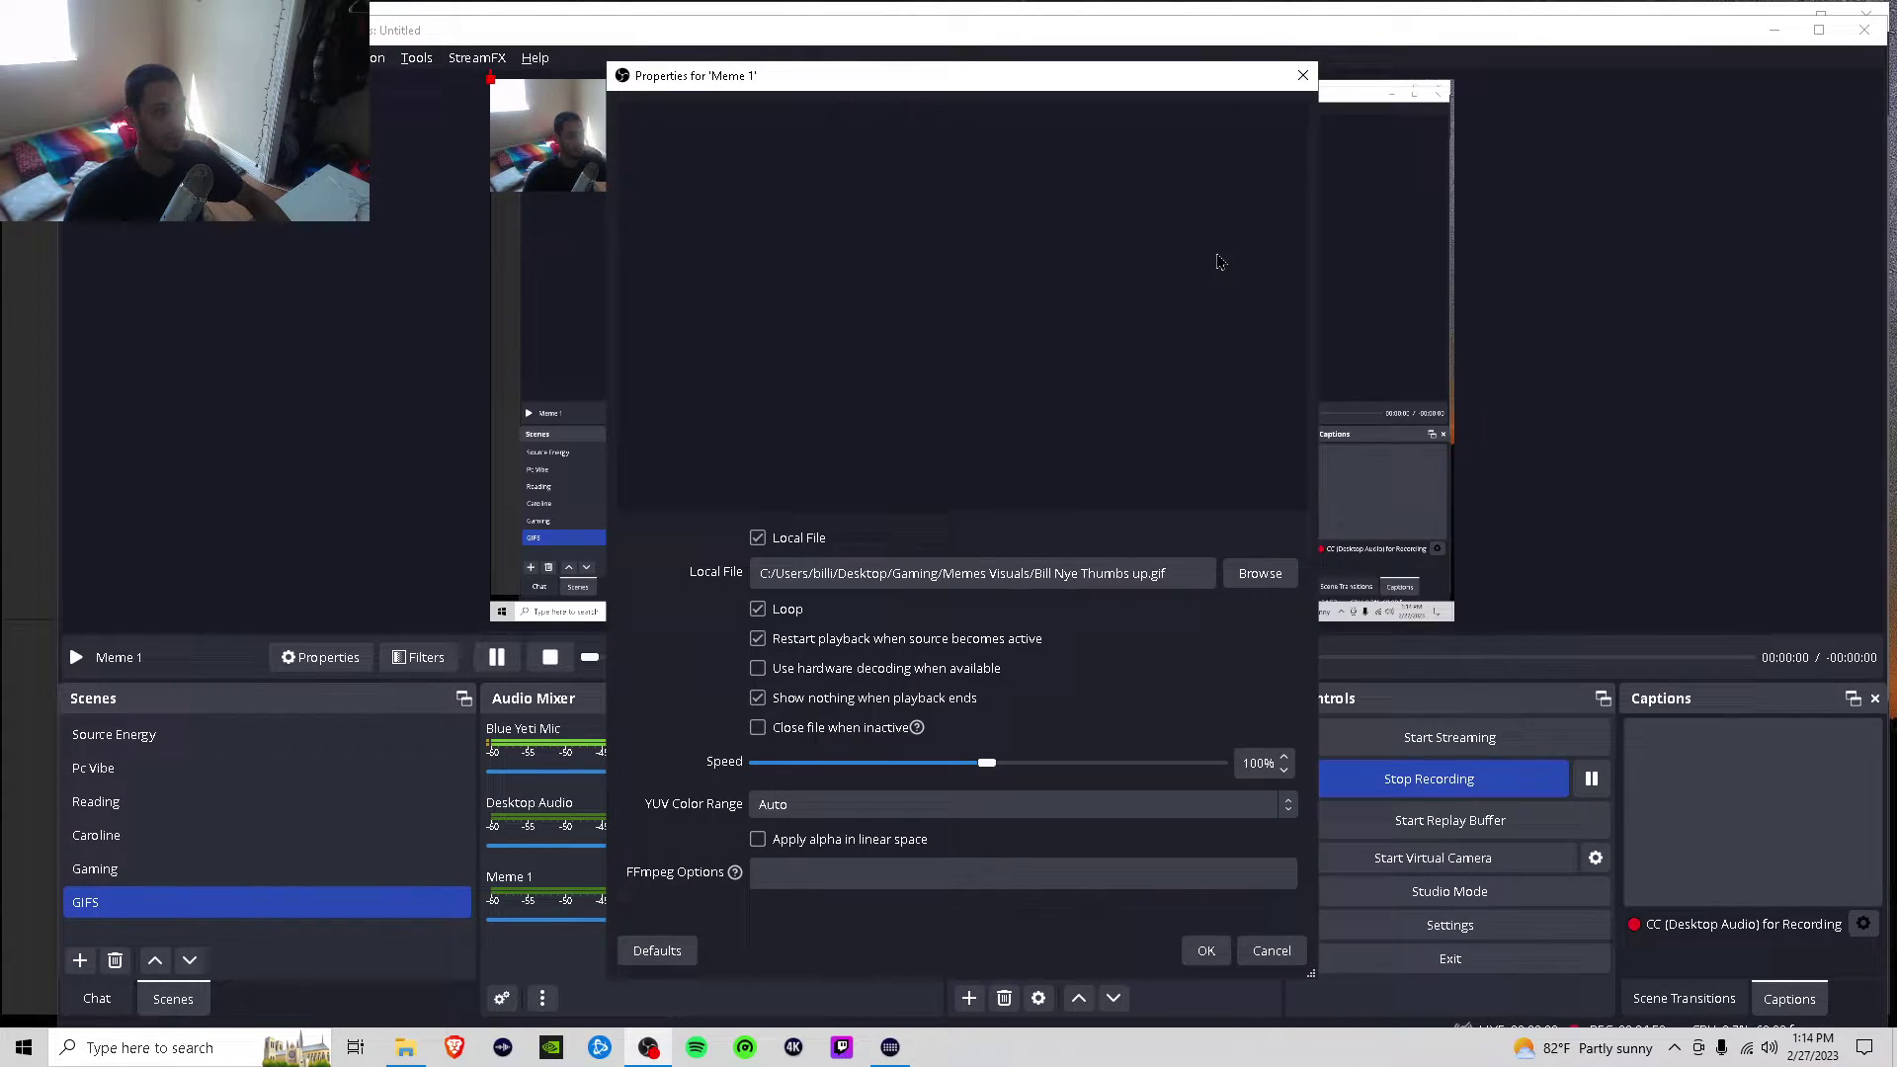
Confirm Meme 1, move and resize the Bill Nye GIF on the canvas right, then hide it.
{"action": "left_click", "coordinate": [1206, 950]}
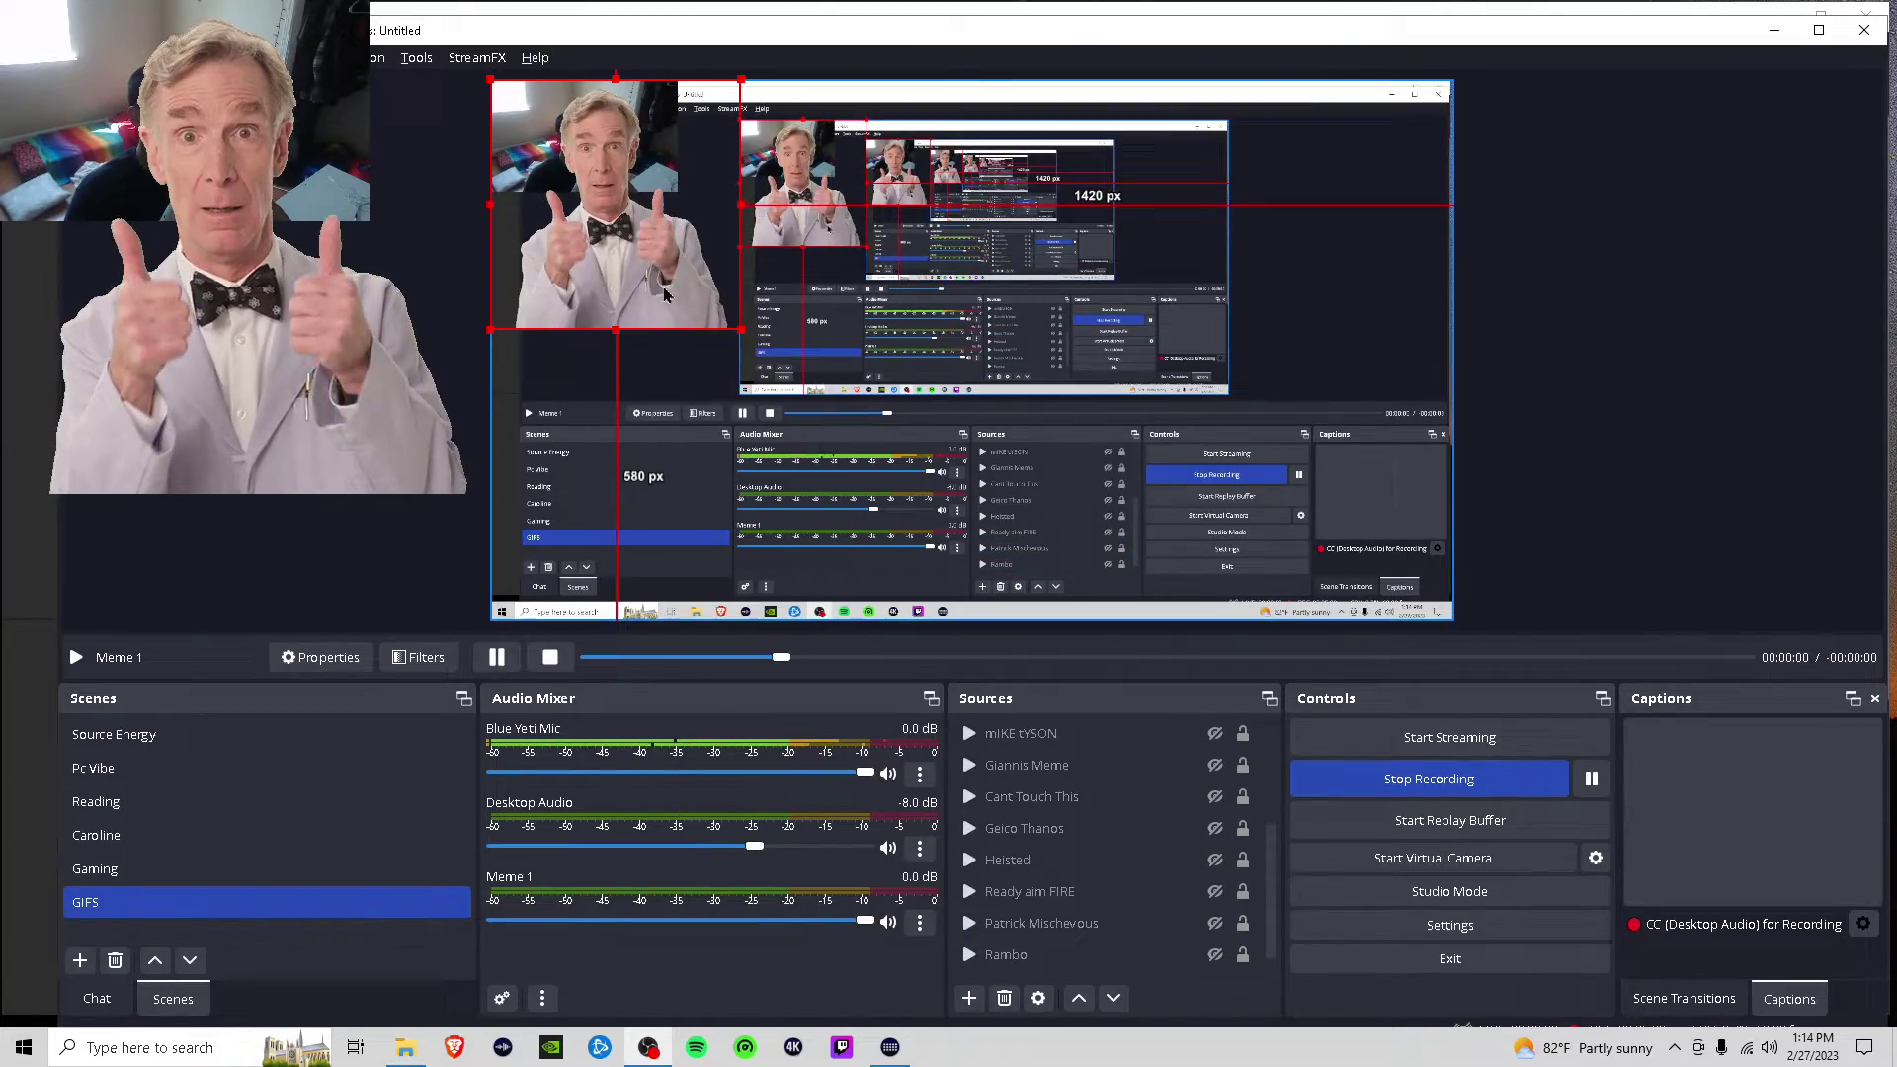
{"action": "mouse_move", "coordinate": [650, 334]}
{"action": "left_mouse_down"}
{"action": "mouse_move", "coordinate": [915, 347]}
{"action": "mouse_move", "coordinate": [1159, 477]}
{"action": "mouse_move", "coordinate": [1368, 547]}
{"action": "mouse_move", "coordinate": [1339, 389]}
{"action": "left_mouse_up"}
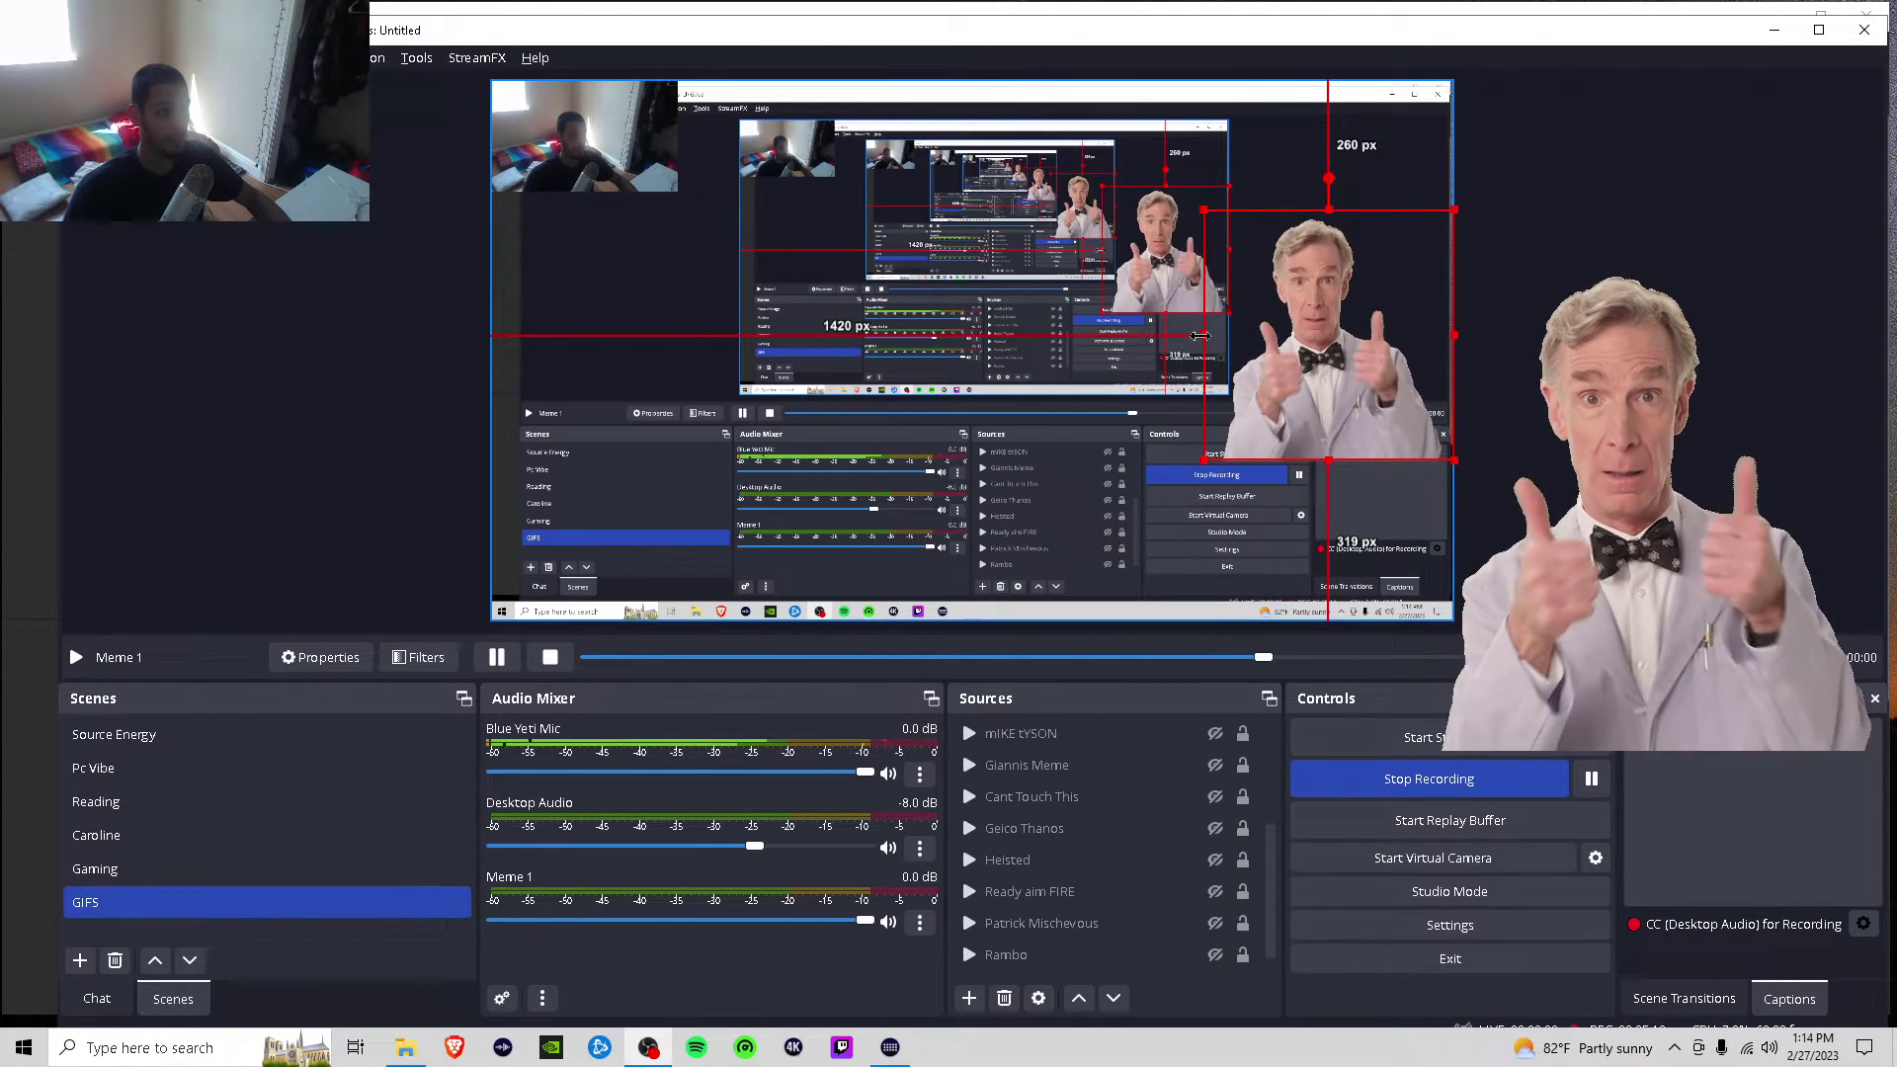
{"action": "mouse_move", "coordinate": [1198, 337]}
{"action": "left_mouse_down"}
{"action": "mouse_move", "coordinate": [1298, 345]}
{"action": "mouse_move", "coordinate": [1186, 385]}
{"action": "left_mouse_up"}
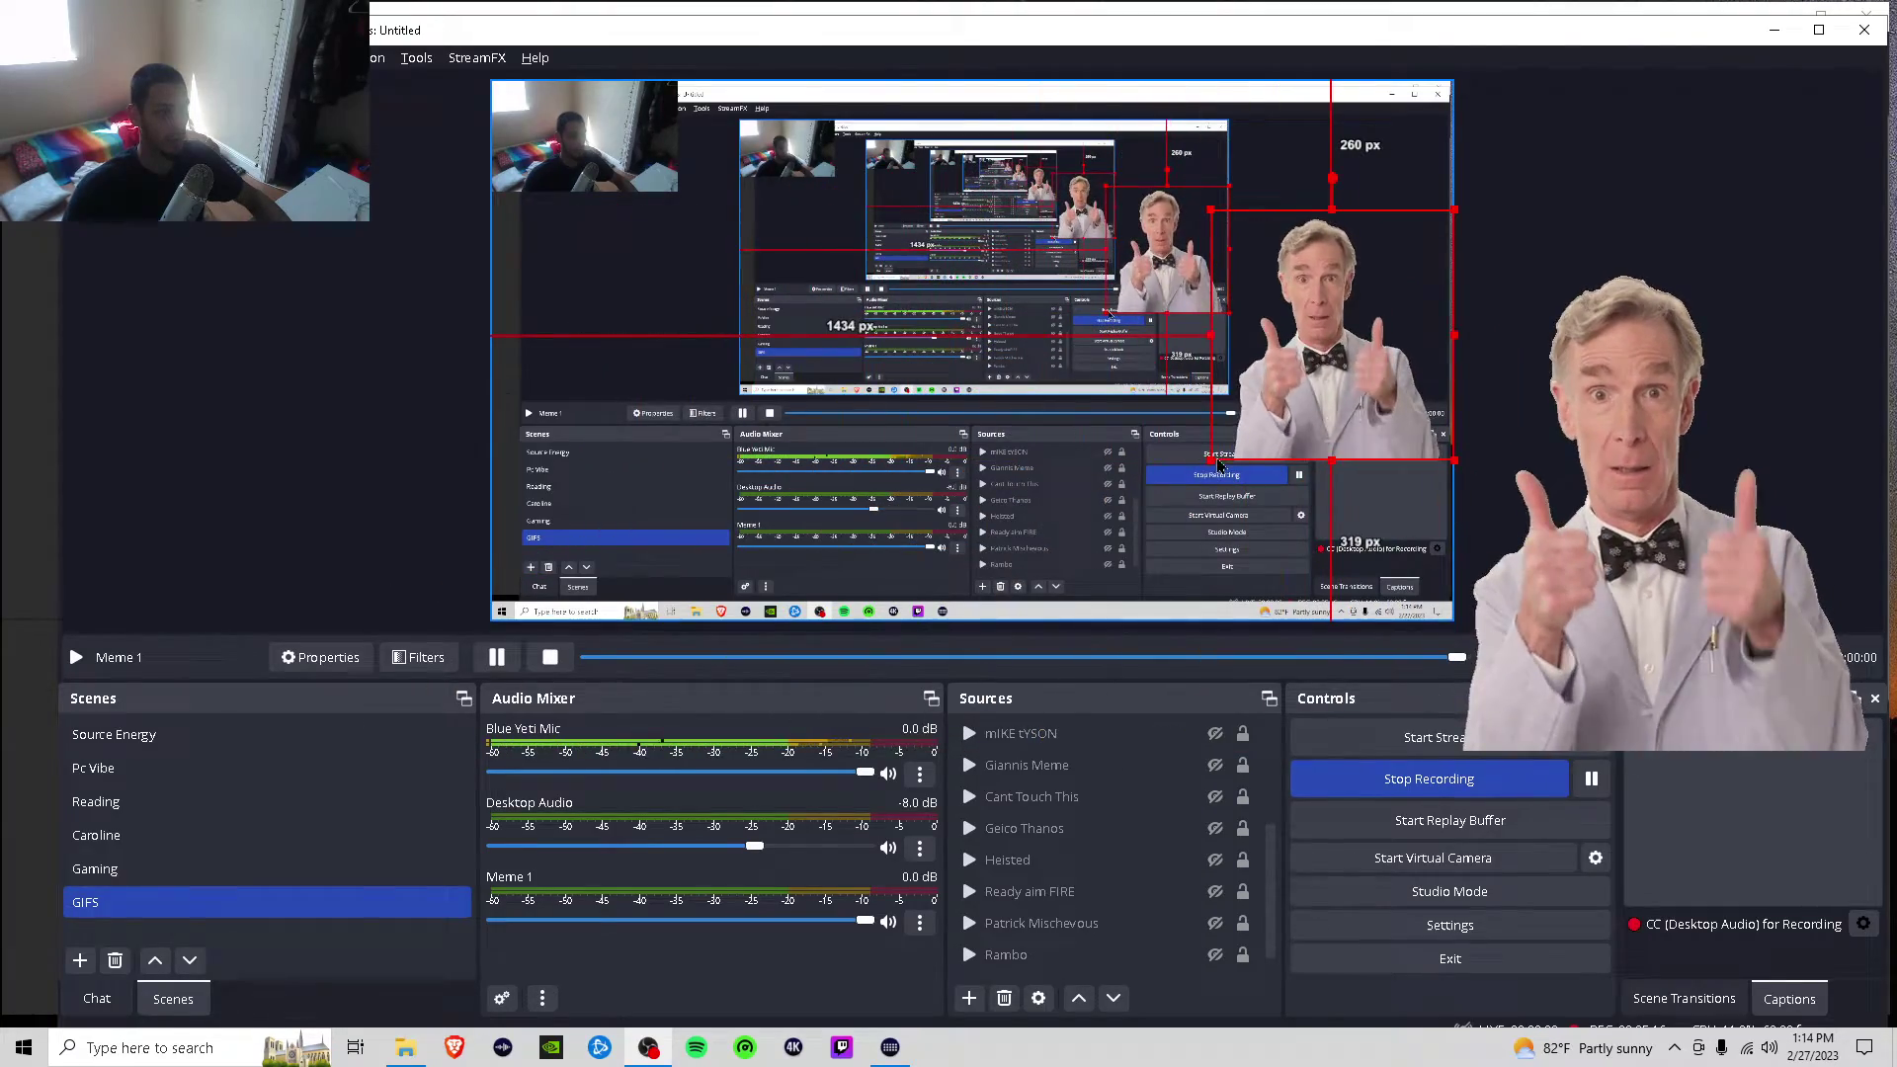
{"action": "mouse_move", "coordinate": [1189, 383]}
{"action": "left_mouse_down"}
{"action": "mouse_move", "coordinate": [1132, 267]}
{"action": "mouse_move", "coordinate": [183, 564]}
{"action": "mouse_move", "coordinate": [1068, 519]}
{"action": "mouse_move", "coordinate": [1259, 389]}
{"action": "mouse_move", "coordinate": [1236, 410]}
{"action": "left_mouse_up"}
{"action": "left_click", "coordinate": [1305, 489]}
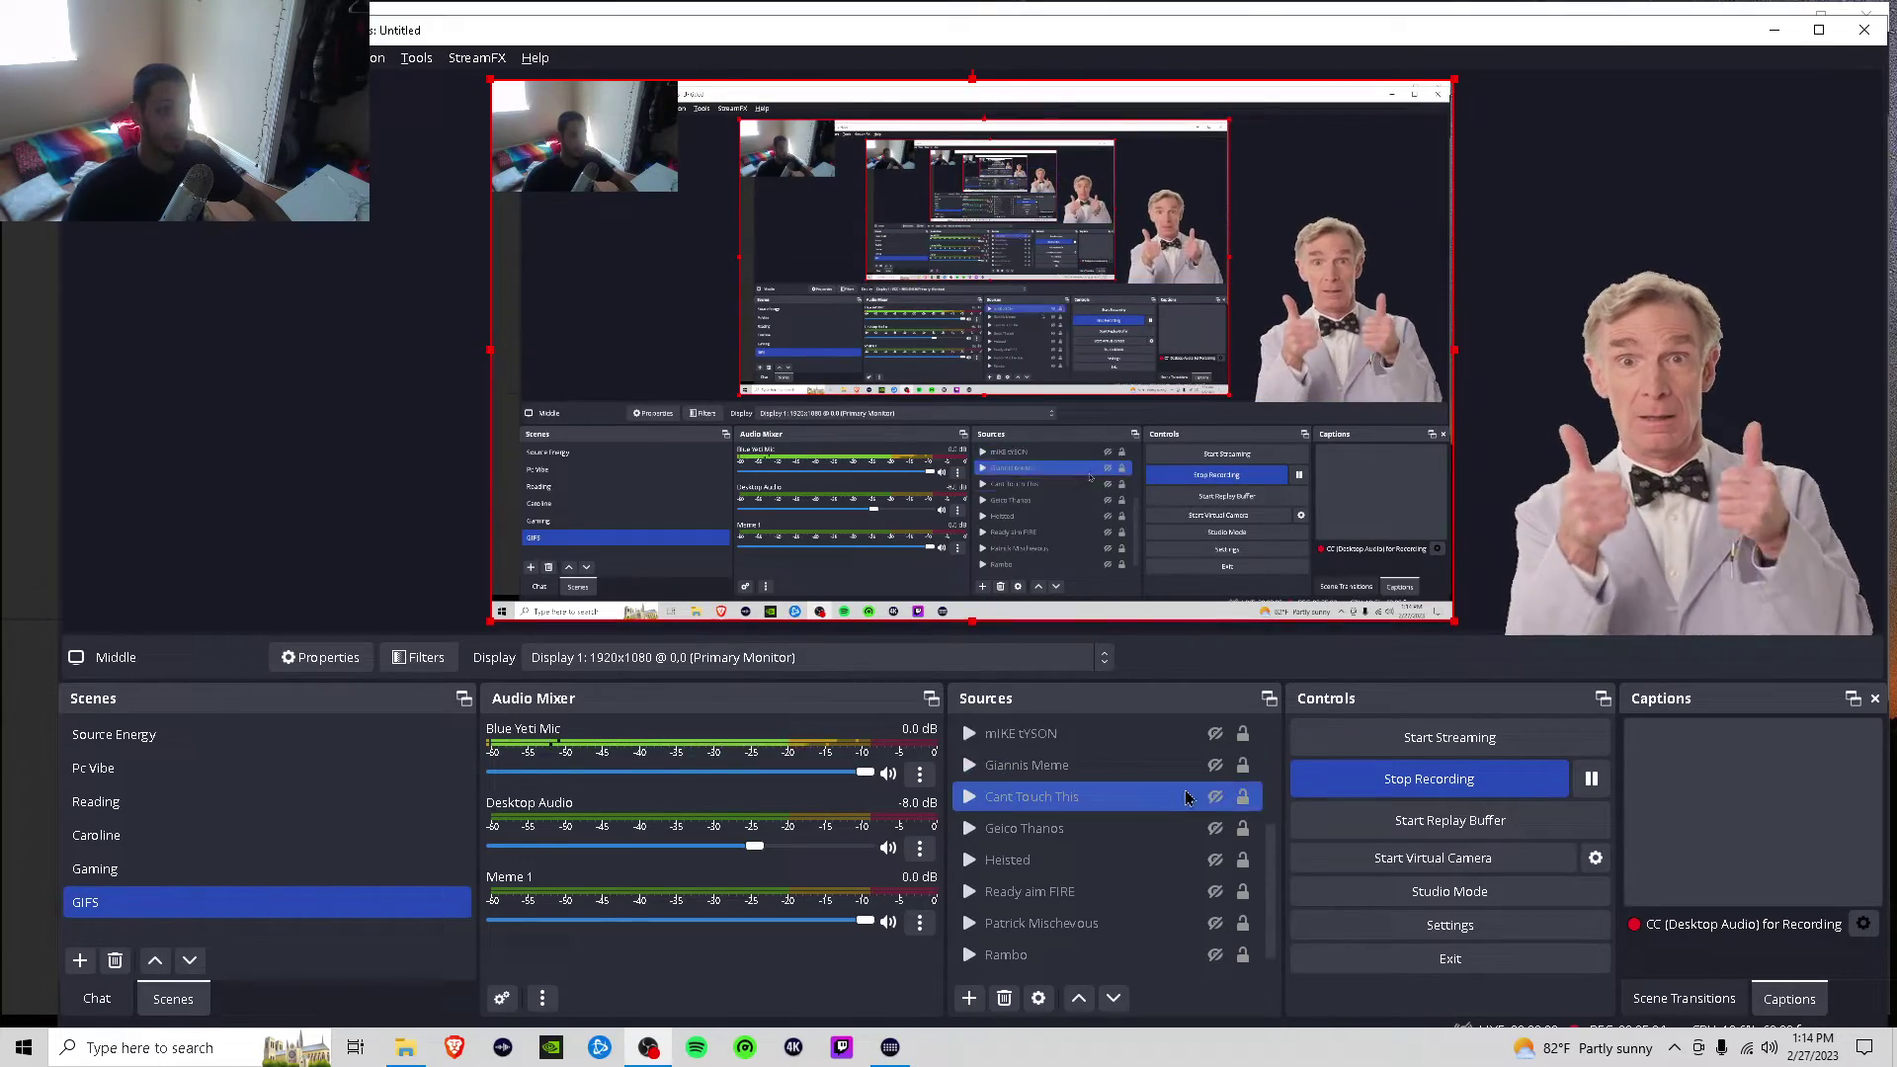
{"action": "scroll", "coordinate": [1267, 874], "scroll_direction": "up", "scroll_amount": 2}
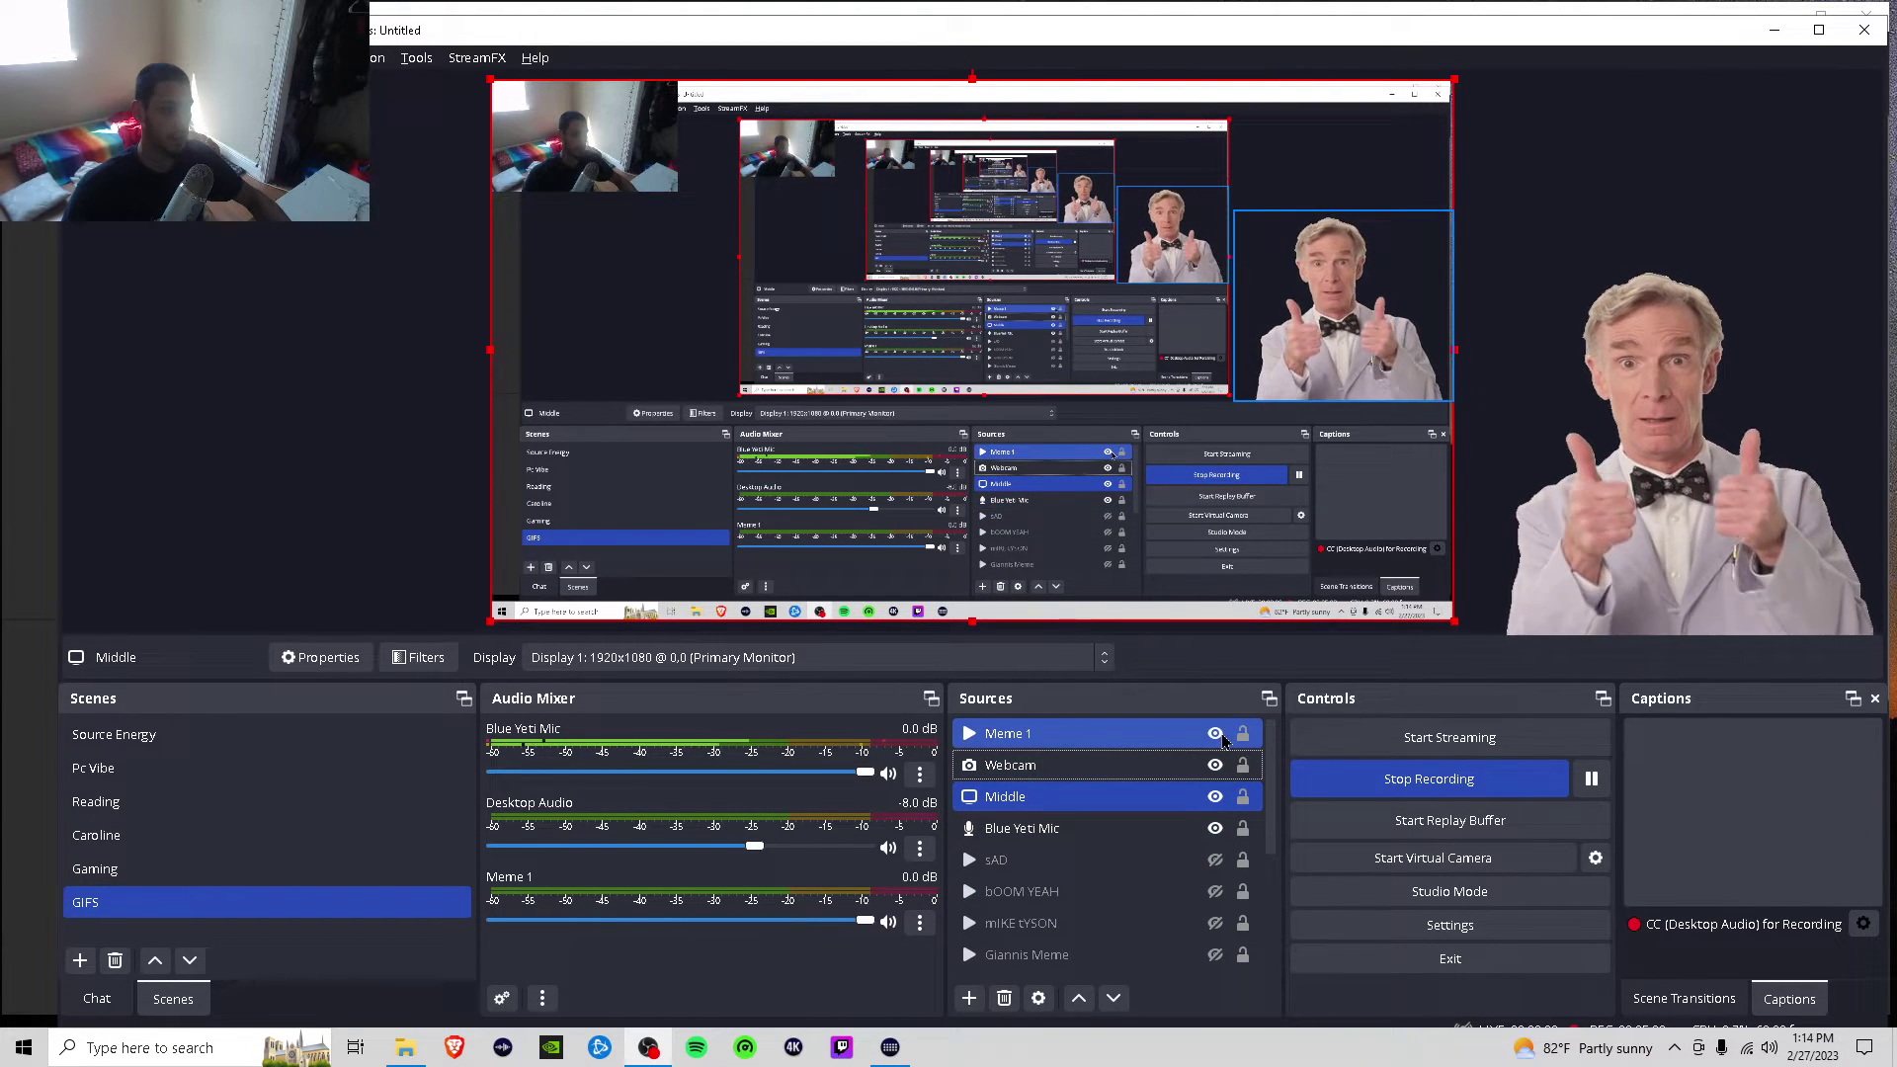
{"action": "left_click", "coordinate": [1216, 734]}
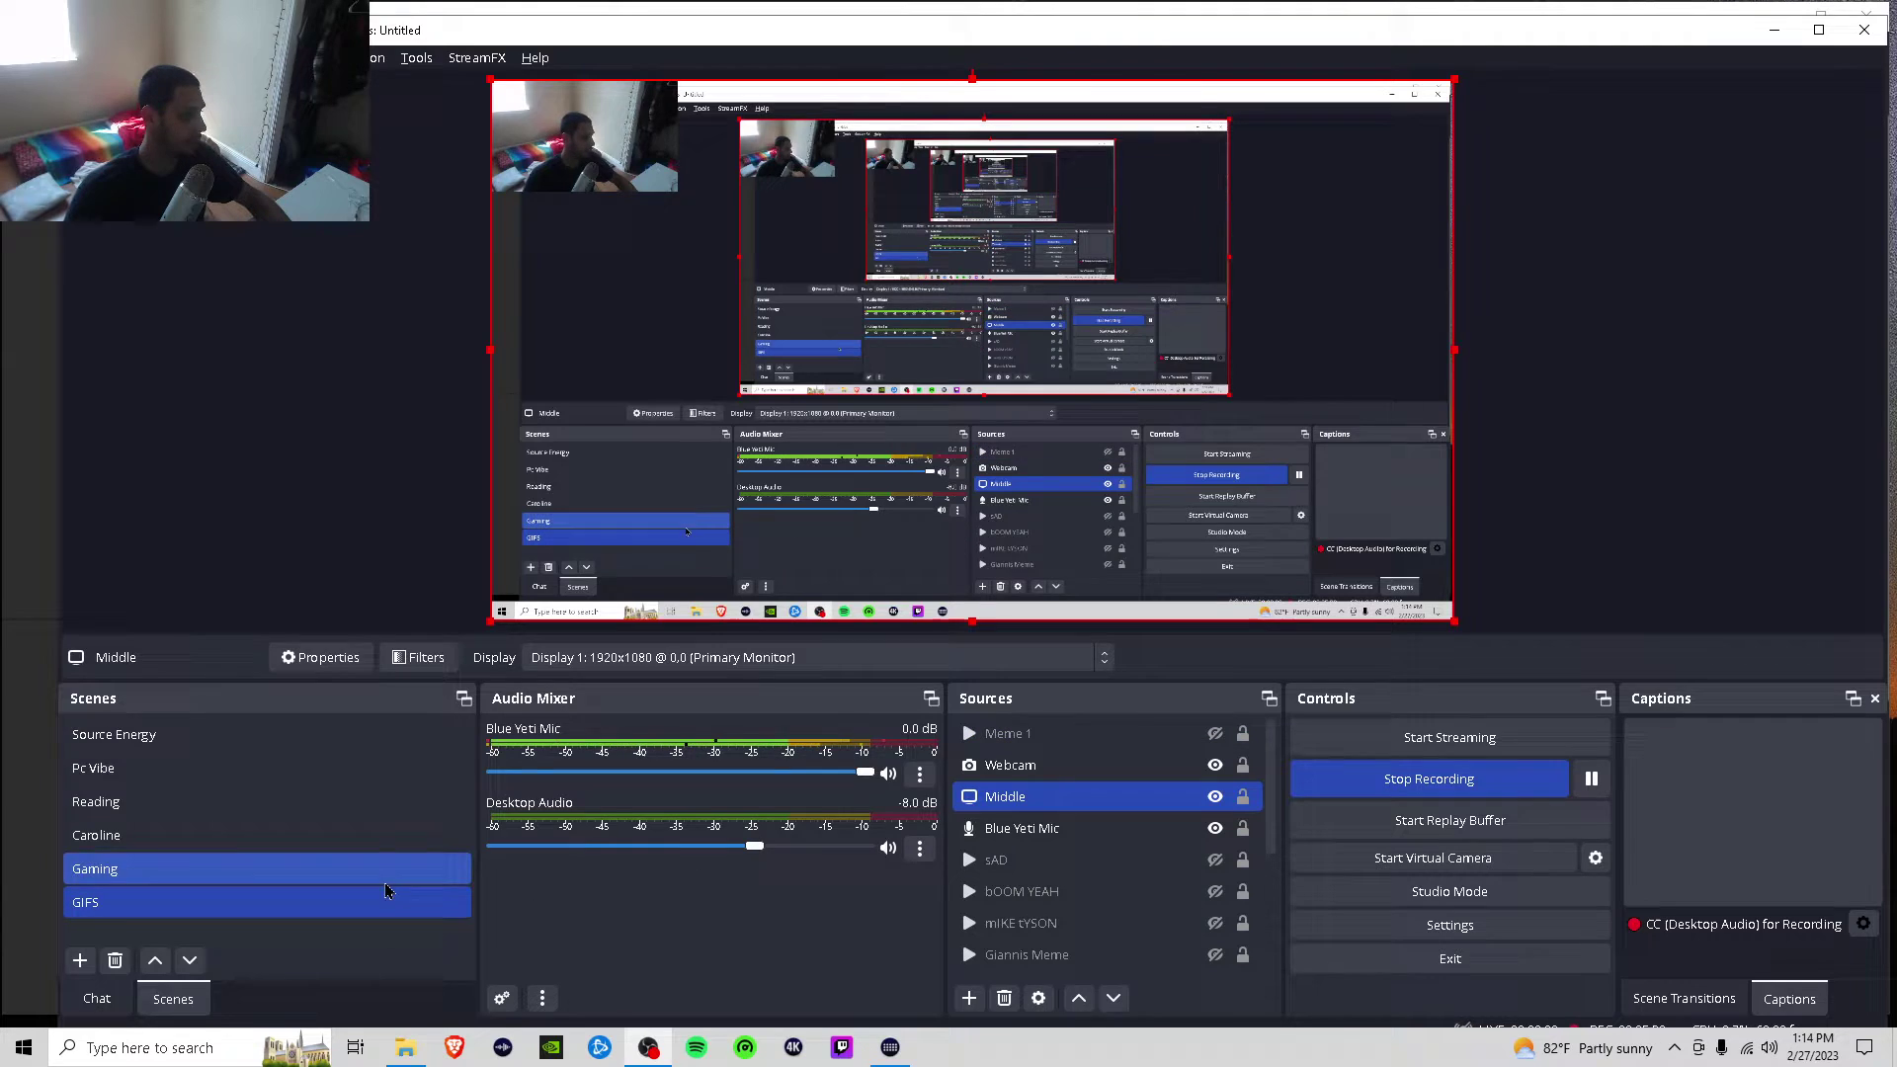
Switch to the Gaming scene and back to GIFS, then show the Giannis Meme clip.
{"action": "left_click", "coordinate": [129, 876]}
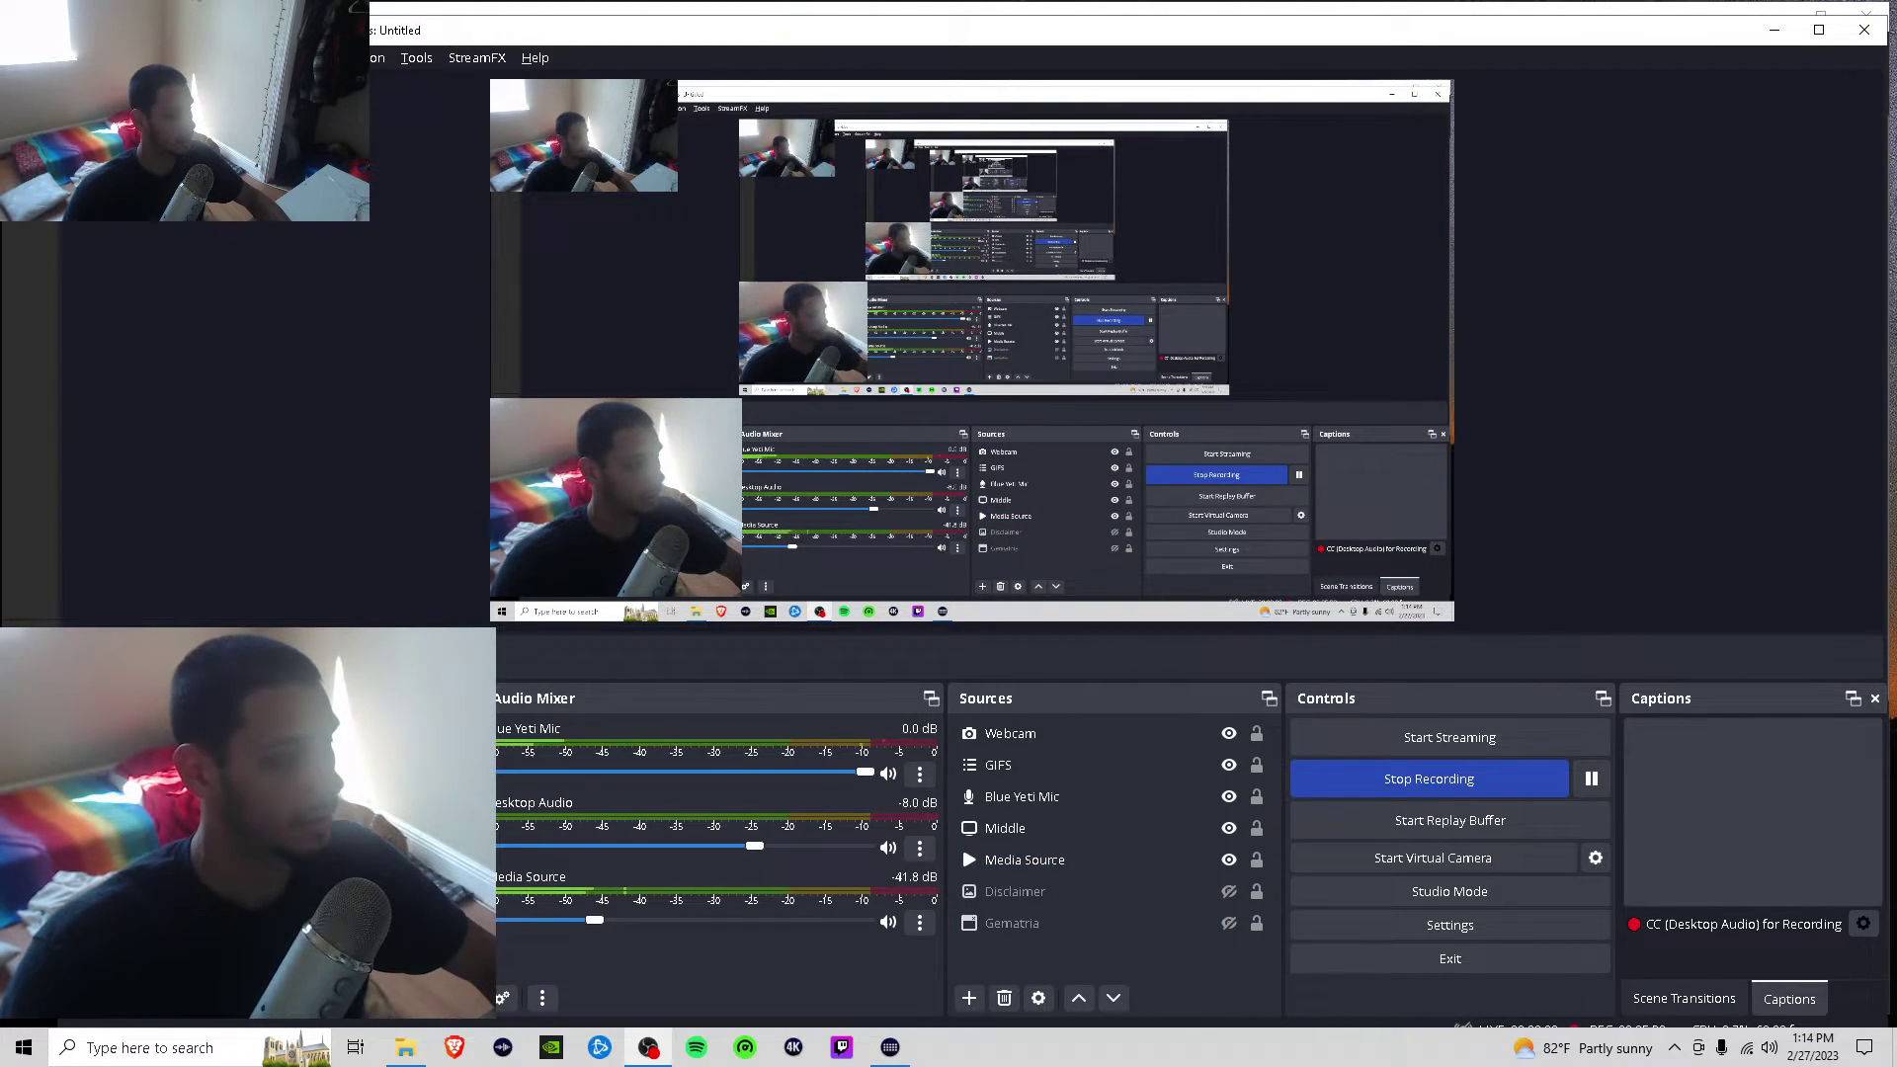
{"action": "left_click", "coordinate": [112, 905]}
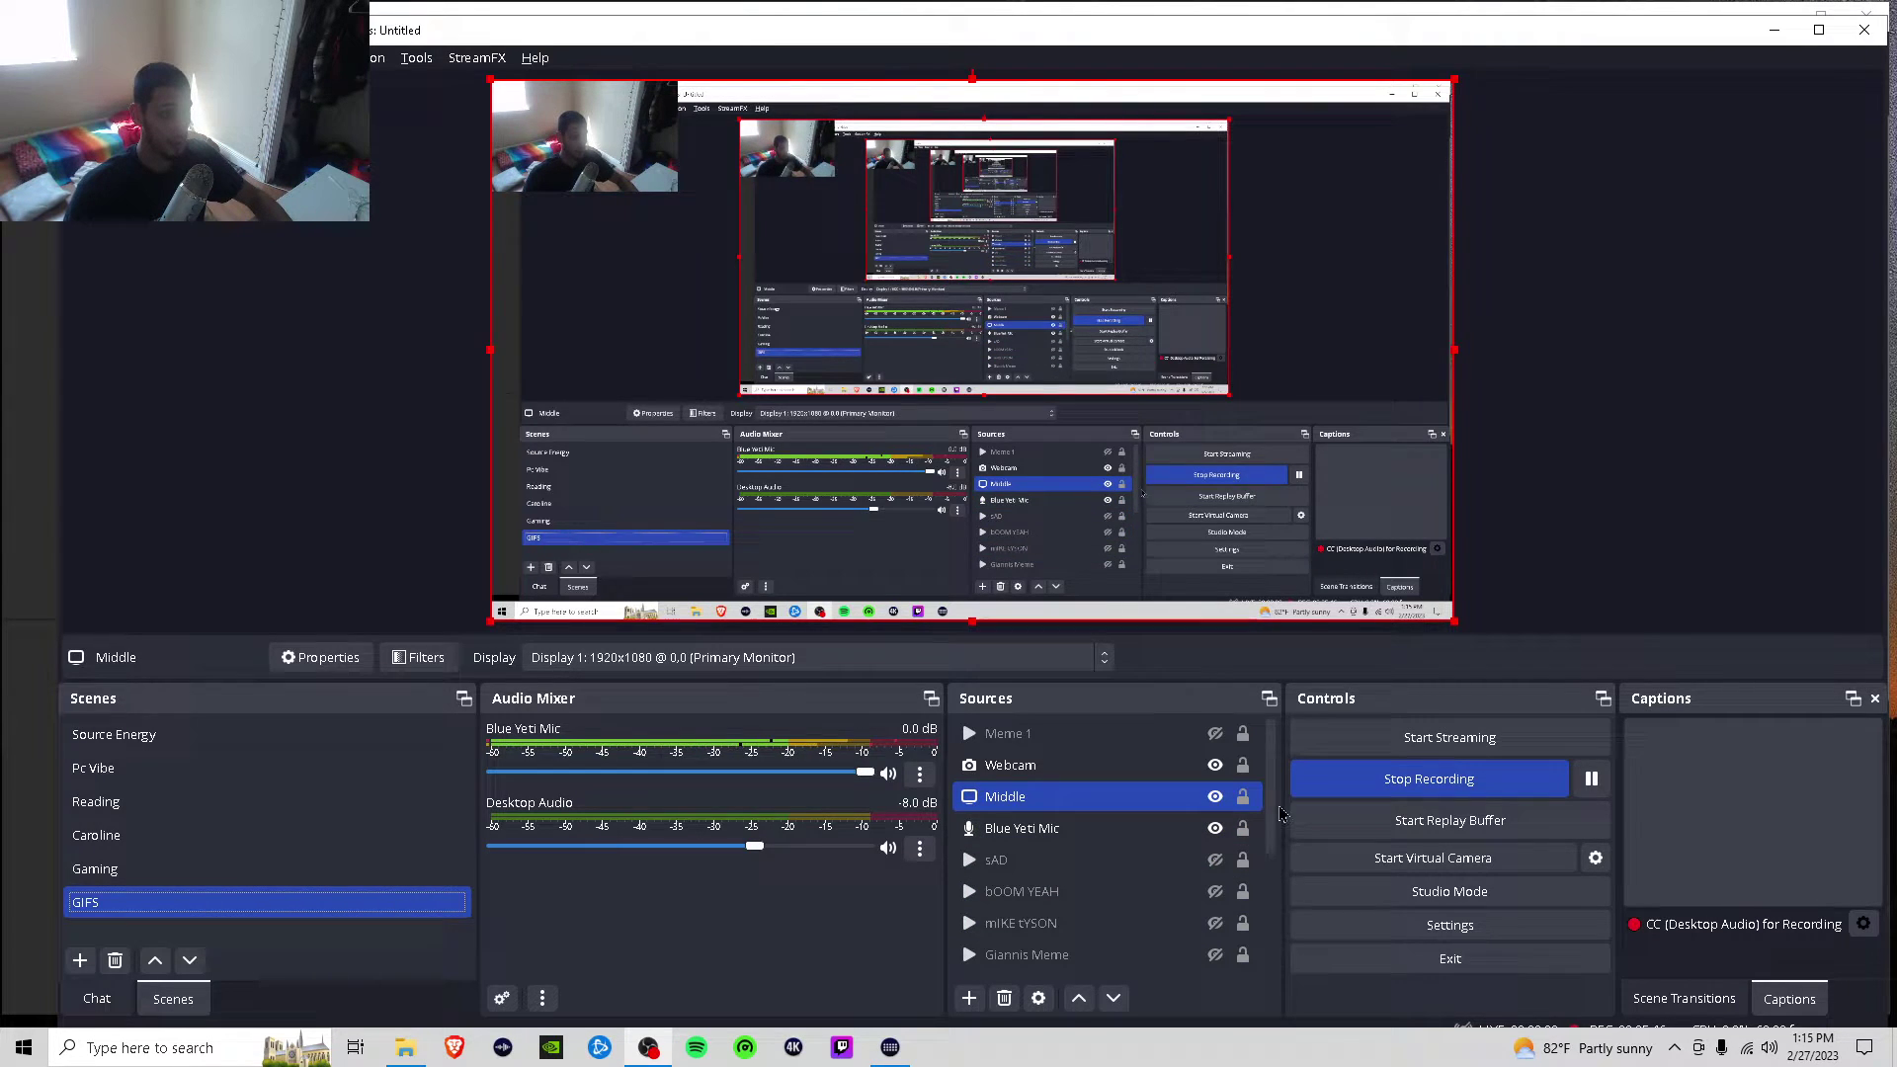
{"action": "scroll", "coordinate": [1267, 927], "scroll_direction": "down", "scroll_amount": 2}
{"action": "scroll", "coordinate": [1253, 874], "scroll_direction": "up", "scroll_amount": 3}
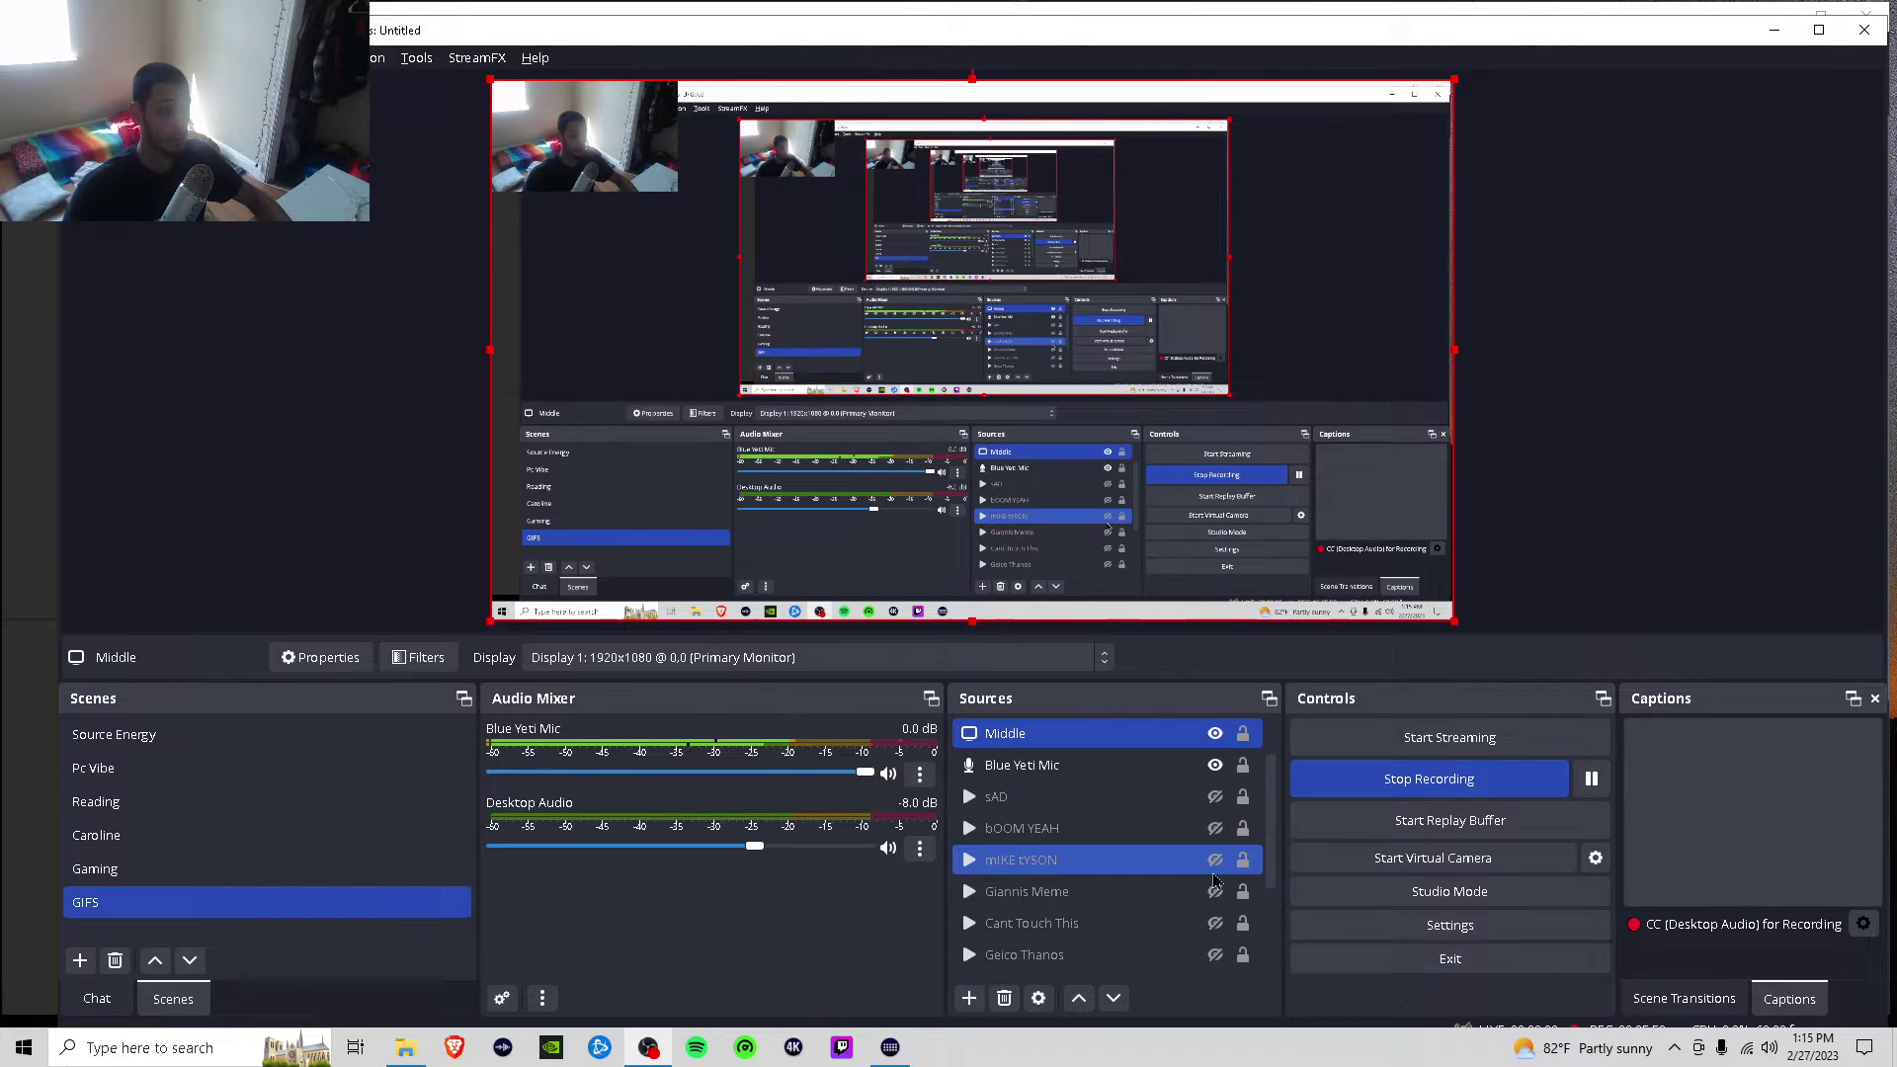
{"action": "left_click", "coordinate": [1217, 891]}
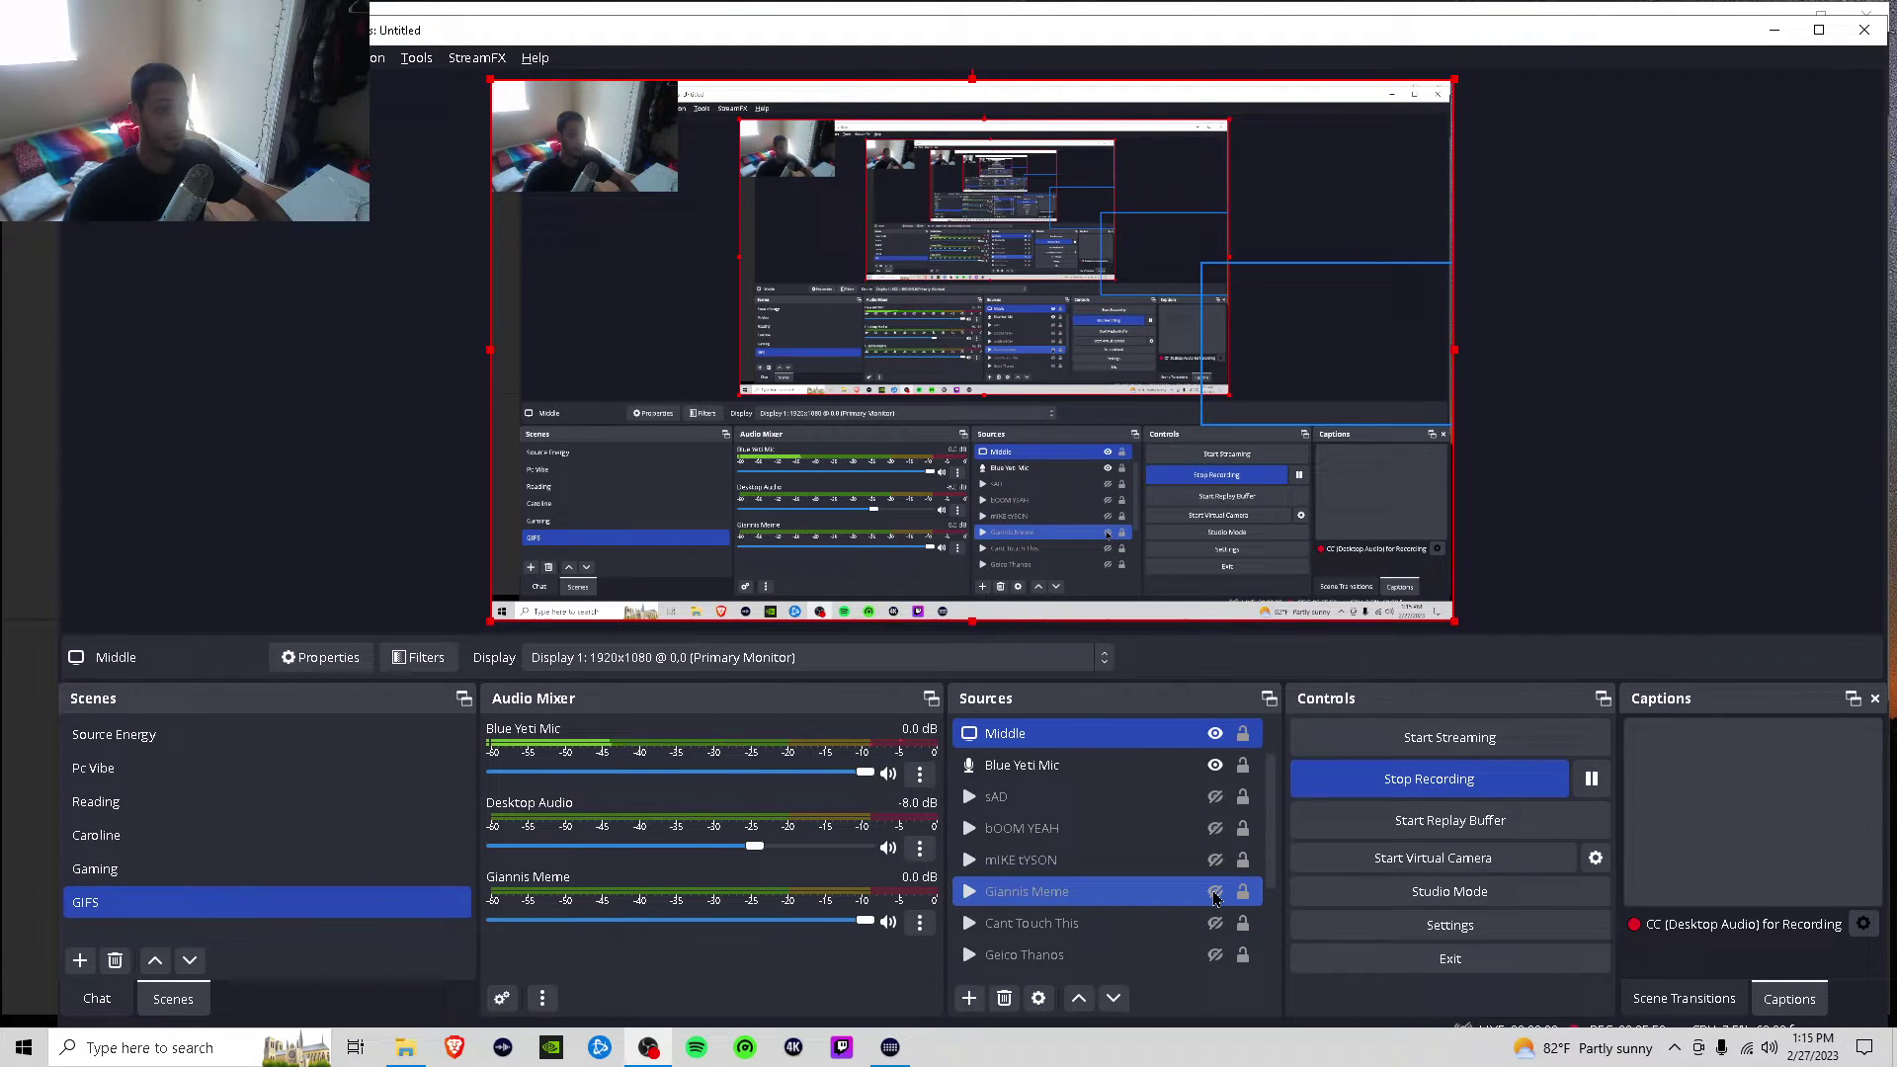
{"action": "scroll", "coordinate": [1208, 897], "scroll_direction": "up", "scroll_amount": 1}
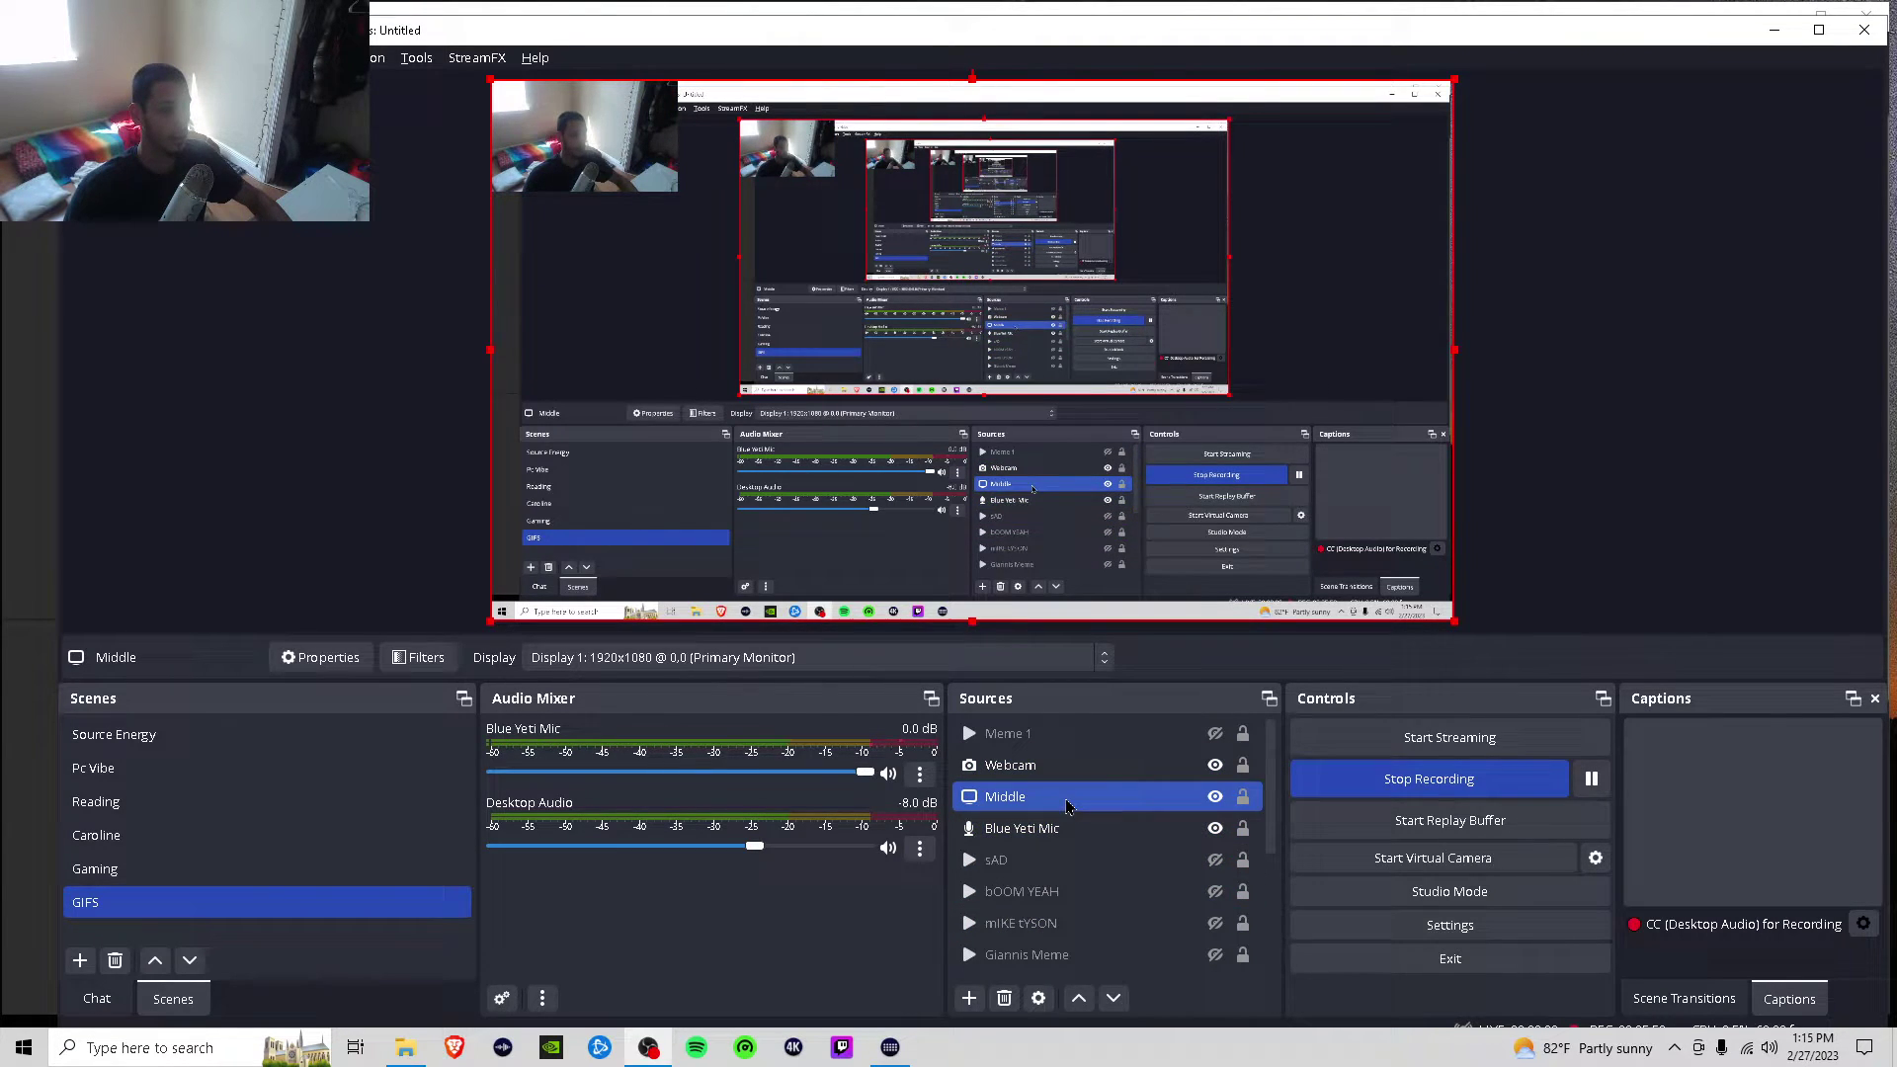
Move bOOM YEAH to the top, show and hide it, then place it below mIKE EYSON.
{"action": "left_click_drag", "start_coordinate": [1037, 891], "coordinate": [1035, 737]}
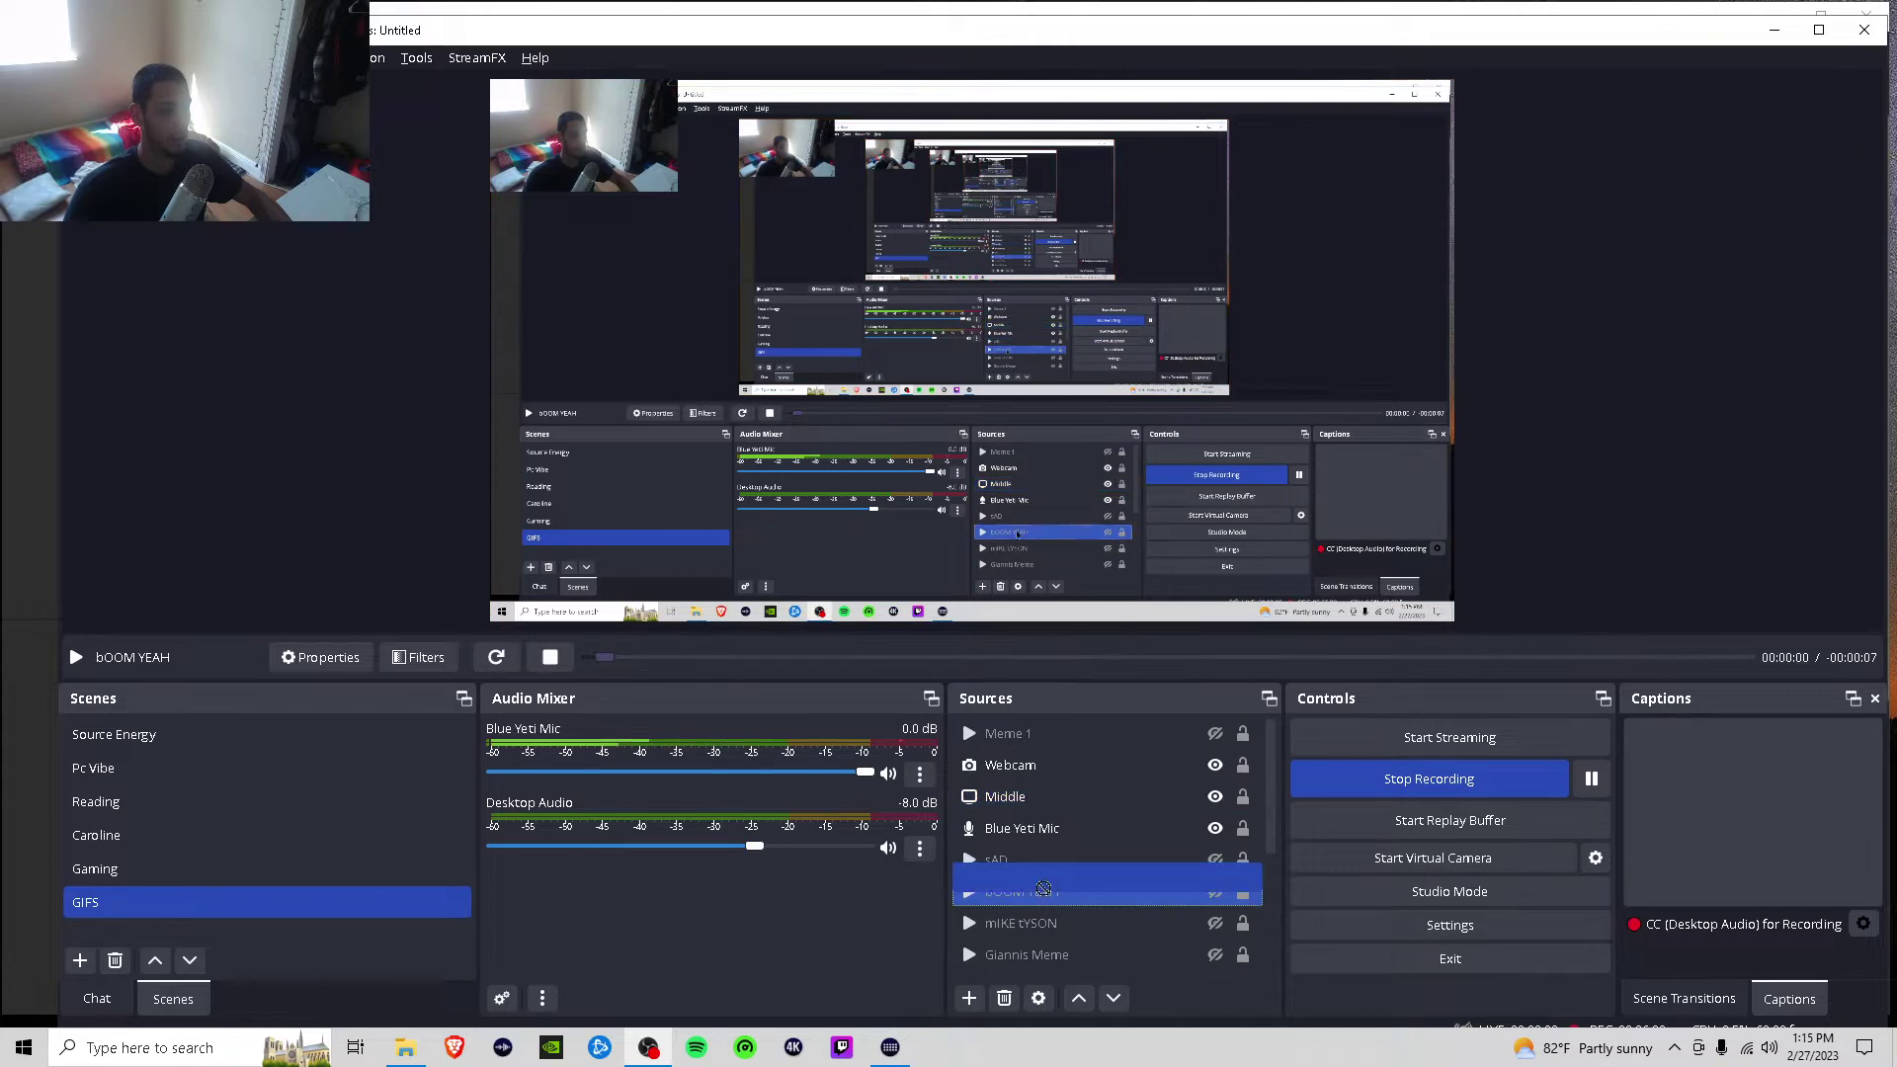
{"action": "left_click", "coordinate": [1215, 735]}
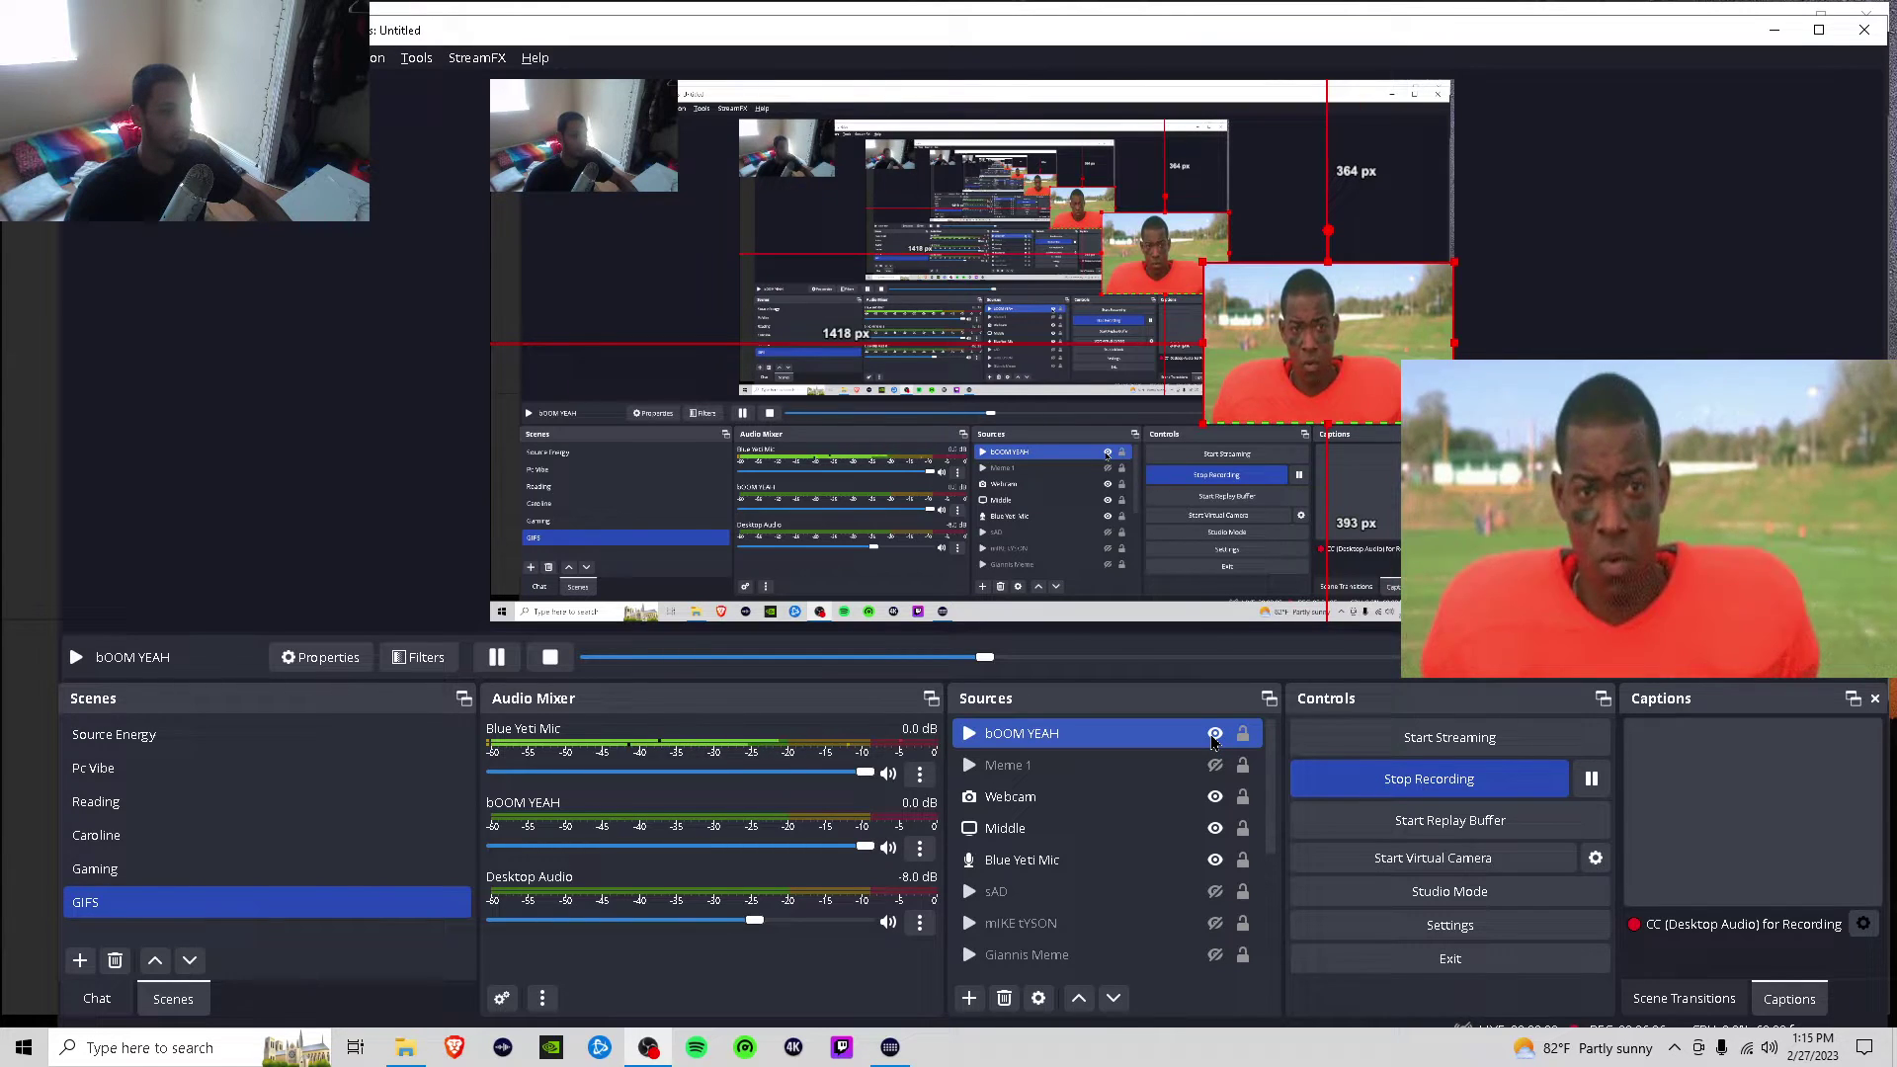
{"action": "left_click", "coordinate": [1214, 736]}
{"action": "left_click_drag", "start_coordinate": [1214, 737], "coordinate": [1142, 937]}
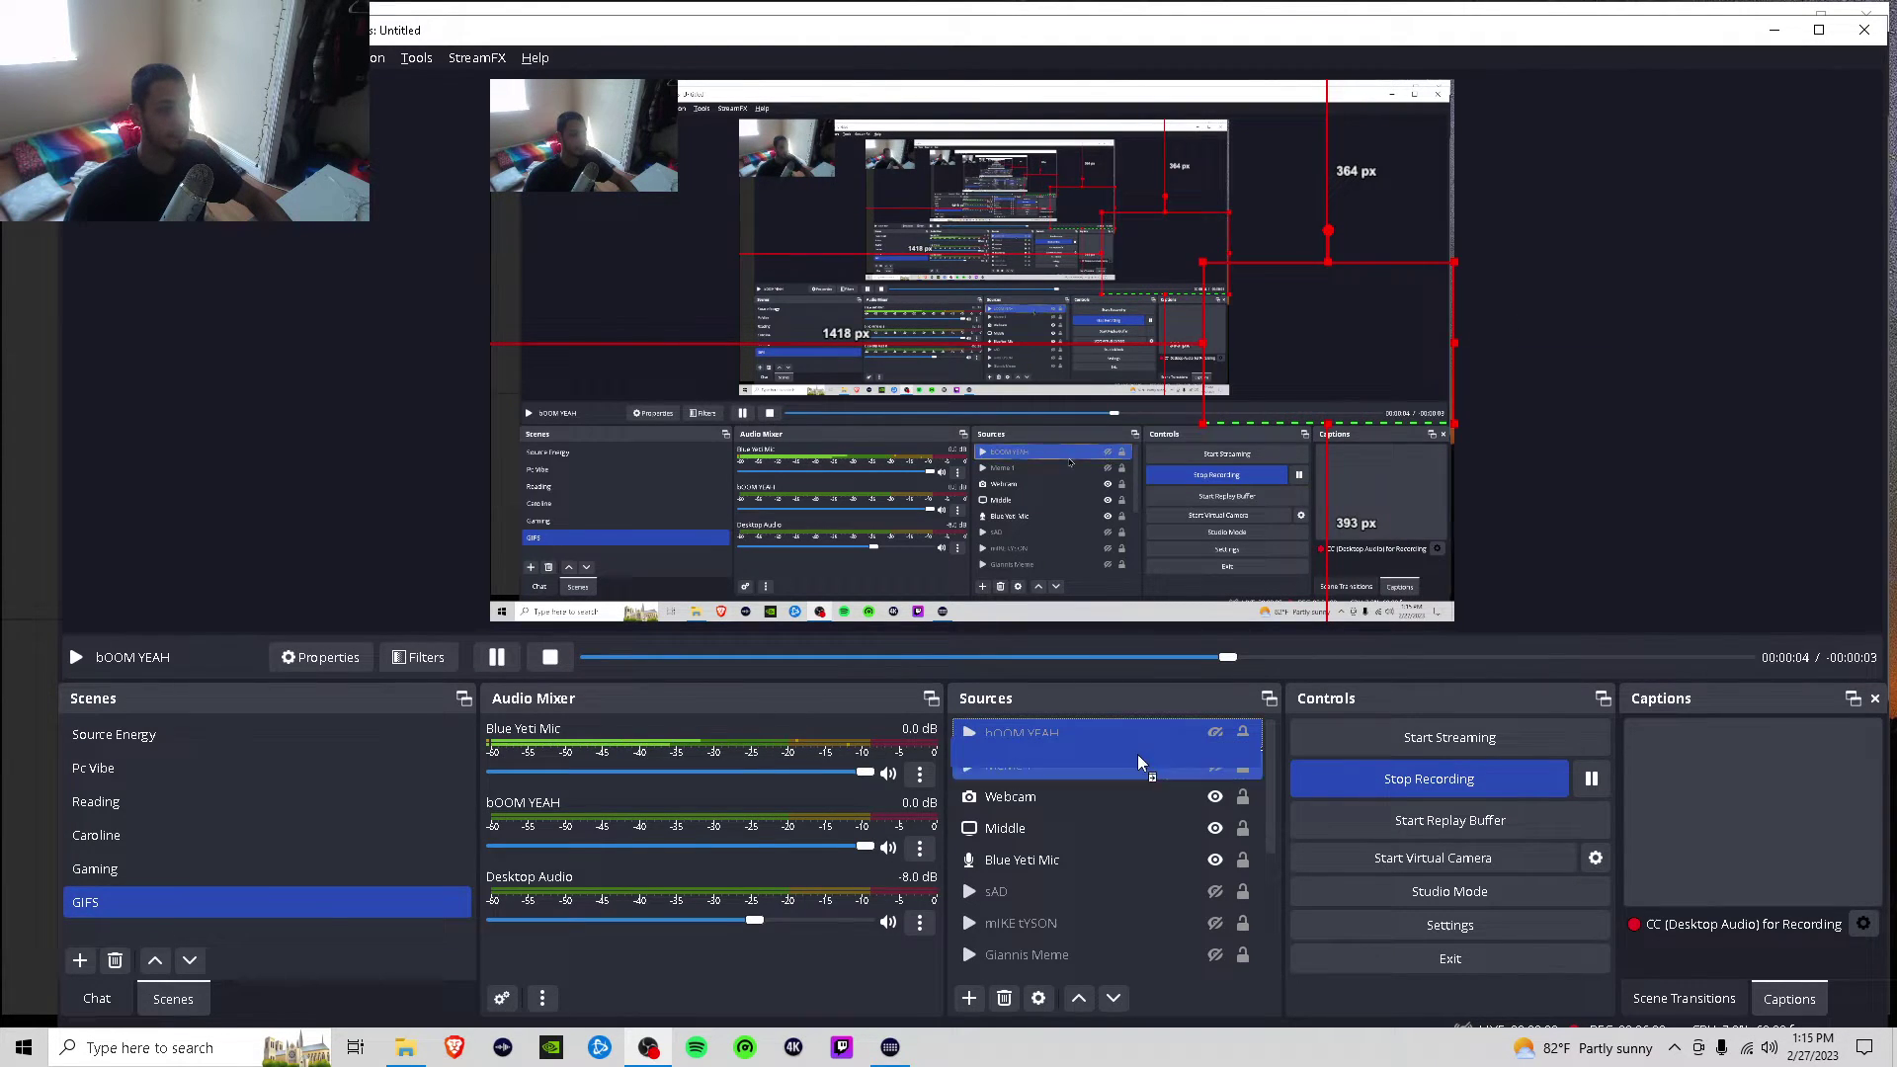
Switch to the Gaming scene and inspect its GIFS source's properties without changes.
{"action": "left_click", "coordinate": [119, 884]}
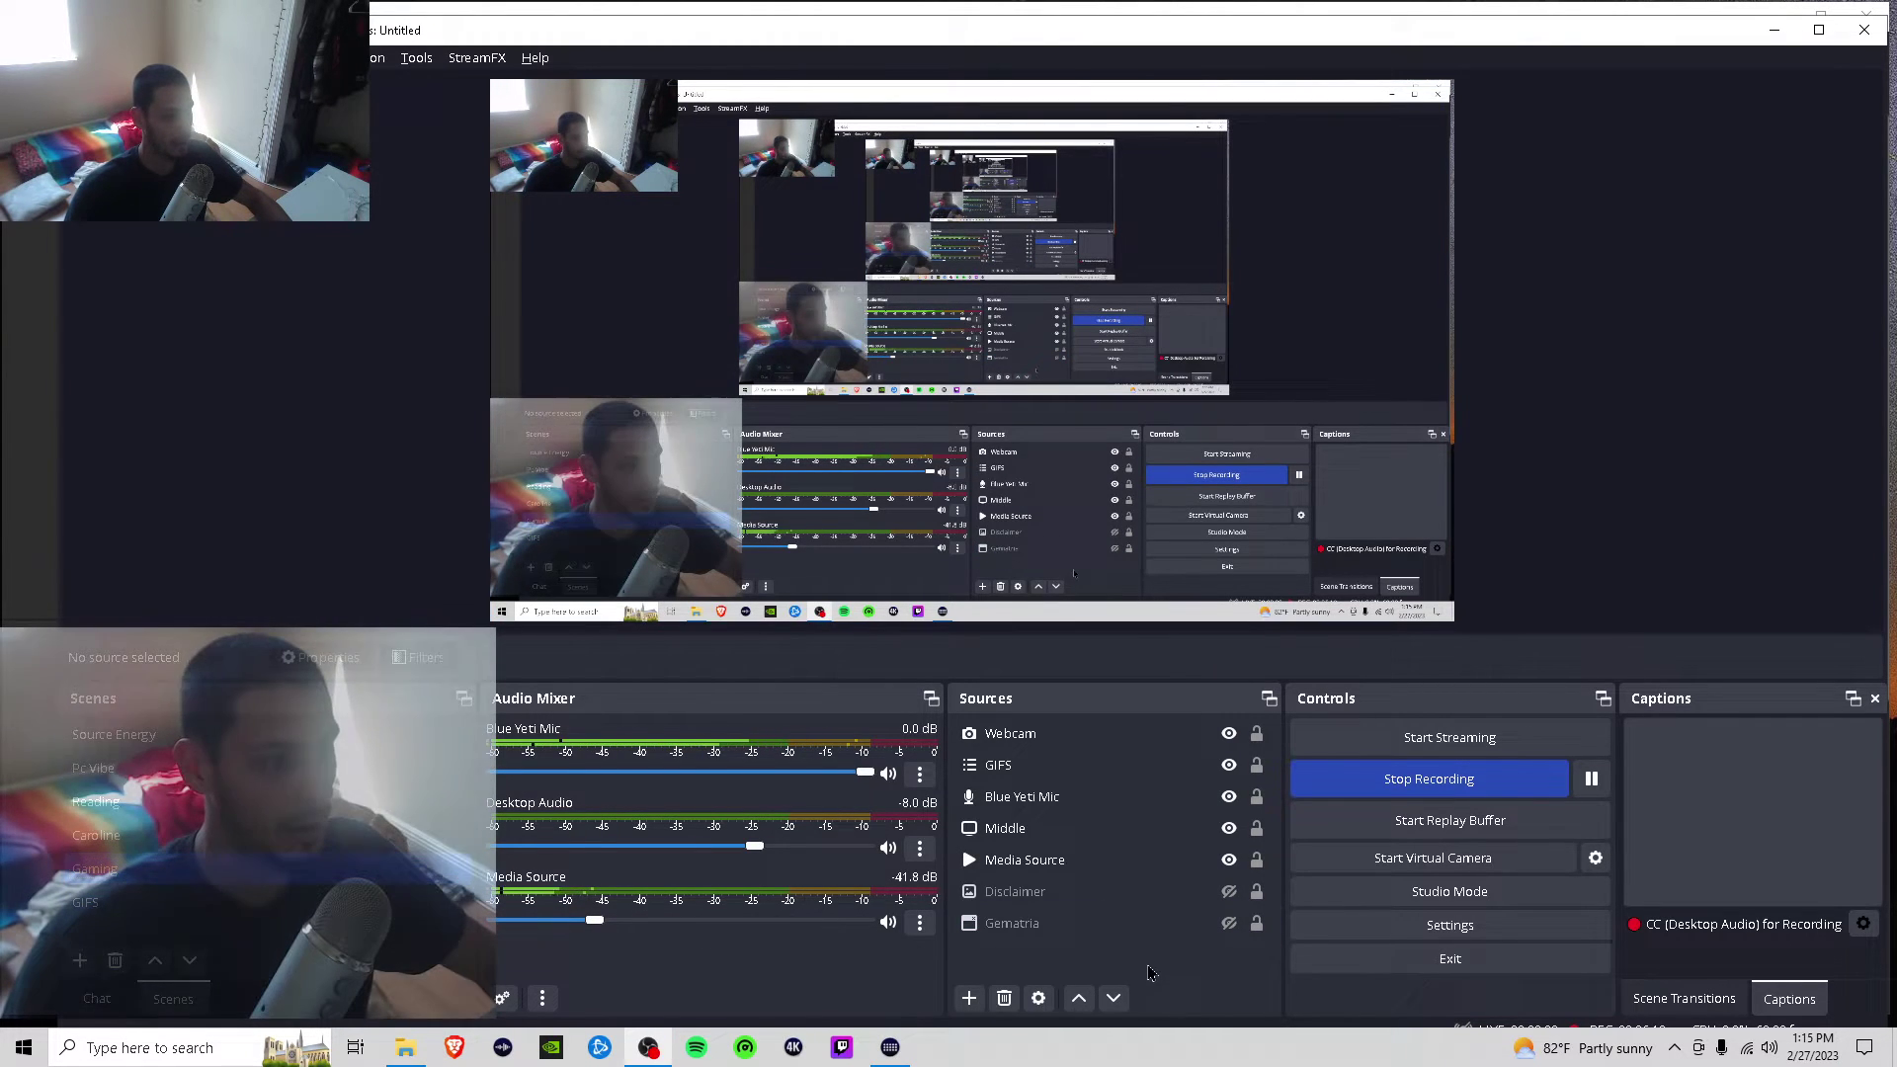
{"action": "left_click", "coordinate": [1004, 764]}
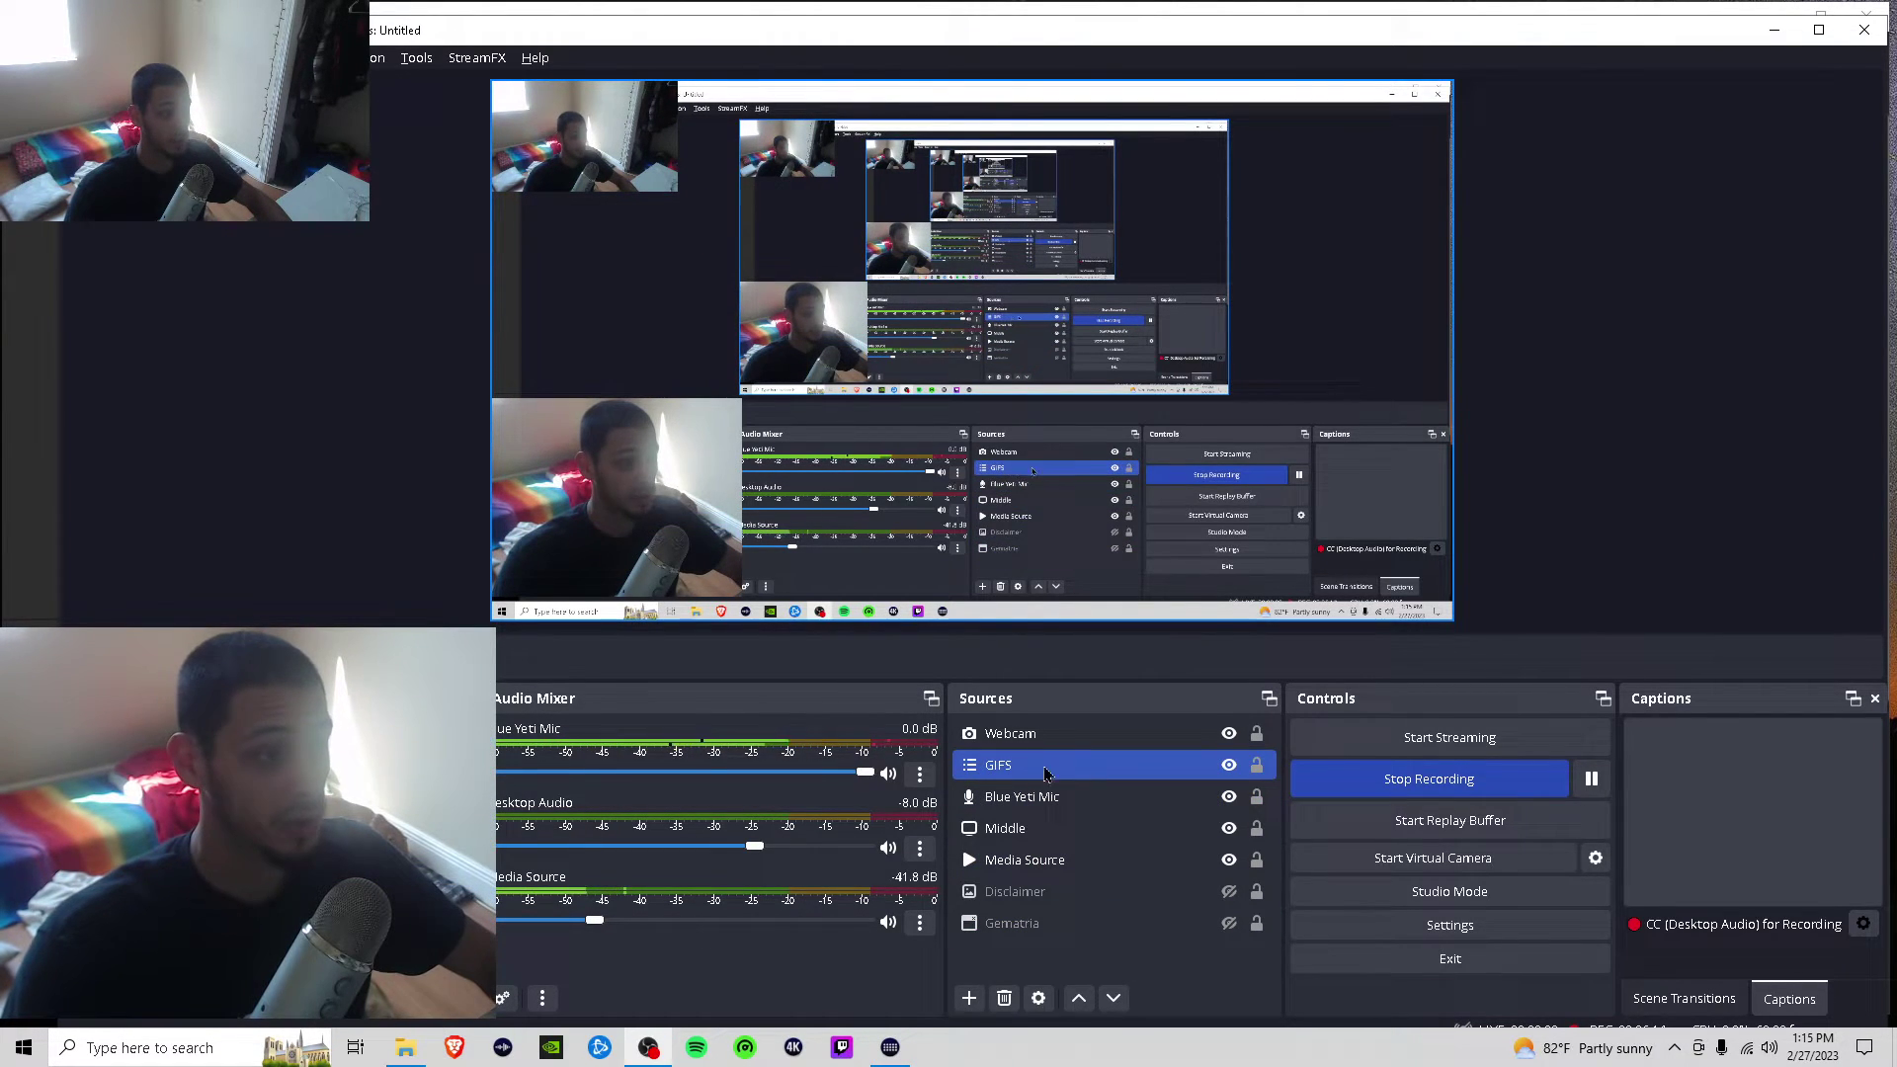
{"action": "left_click", "coordinate": [1004, 767]}
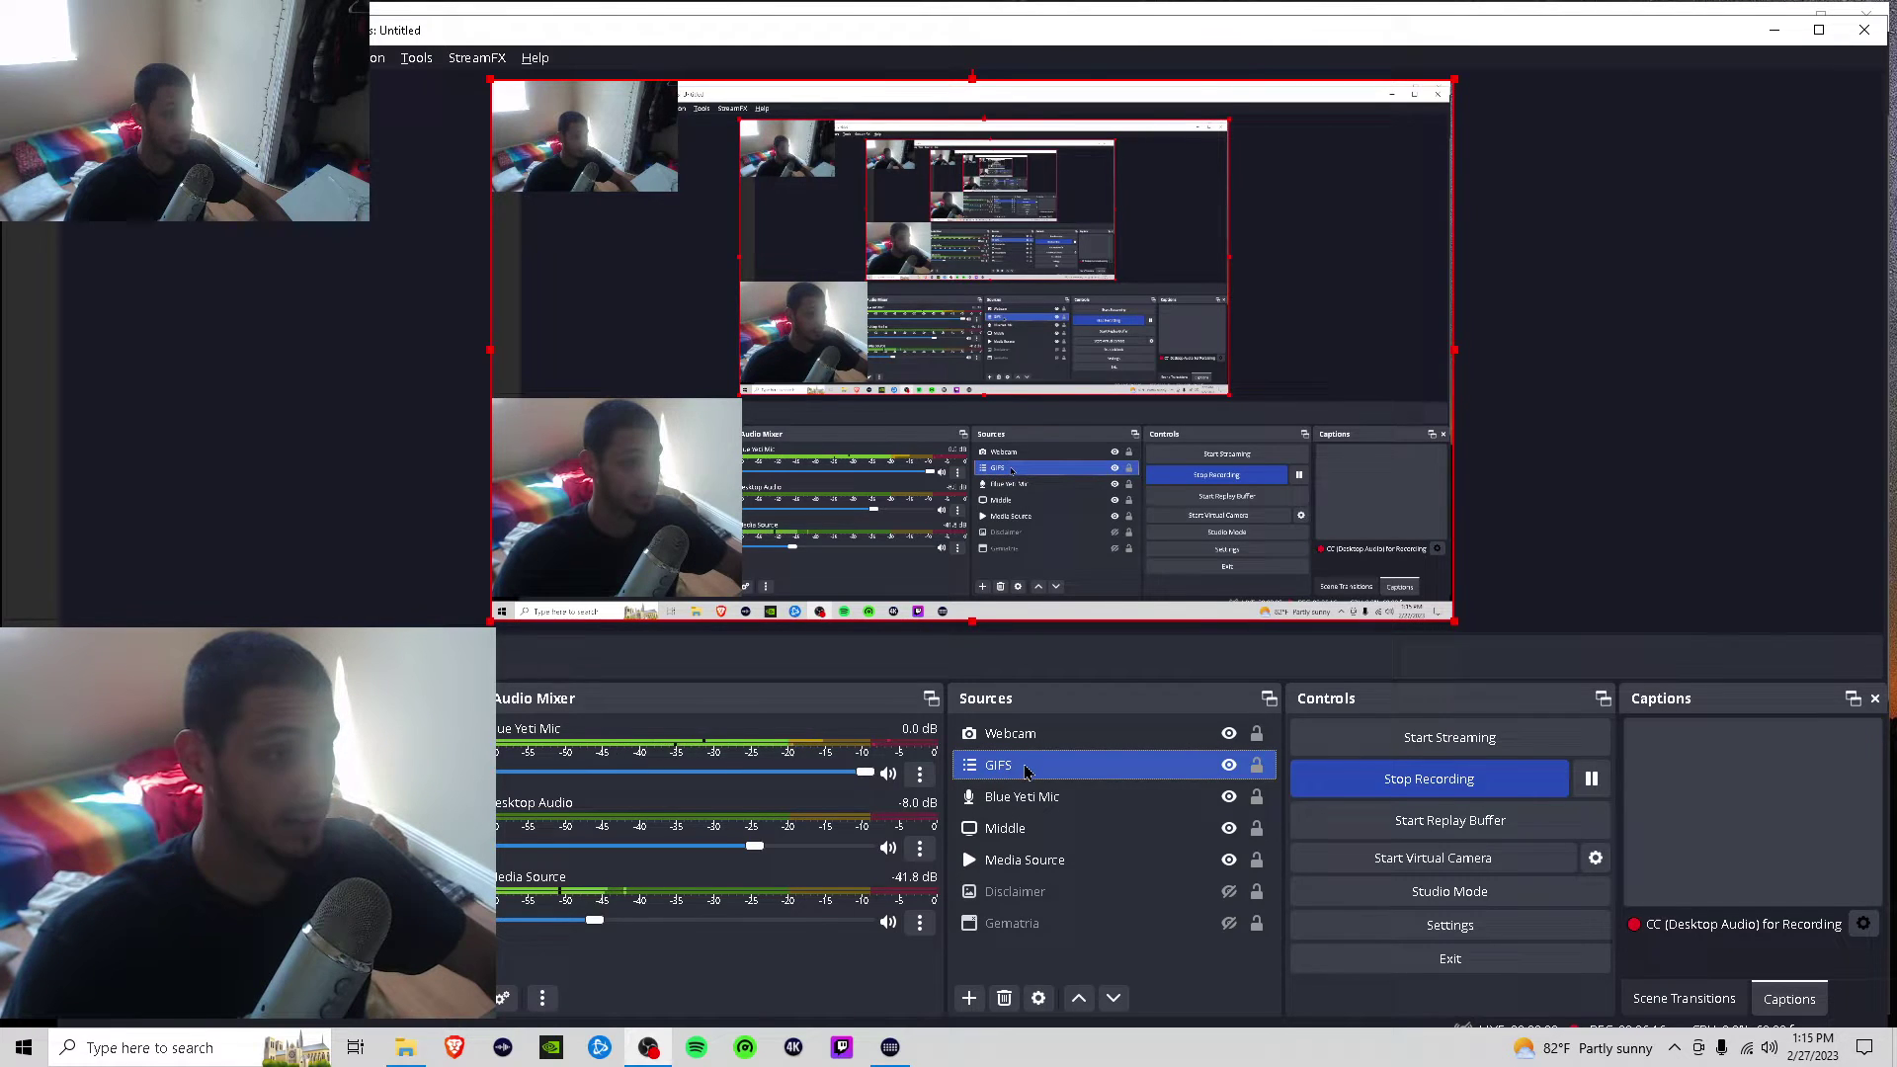
{"action": "left_click", "coordinate": [1088, 824], "text": "ctrl"}
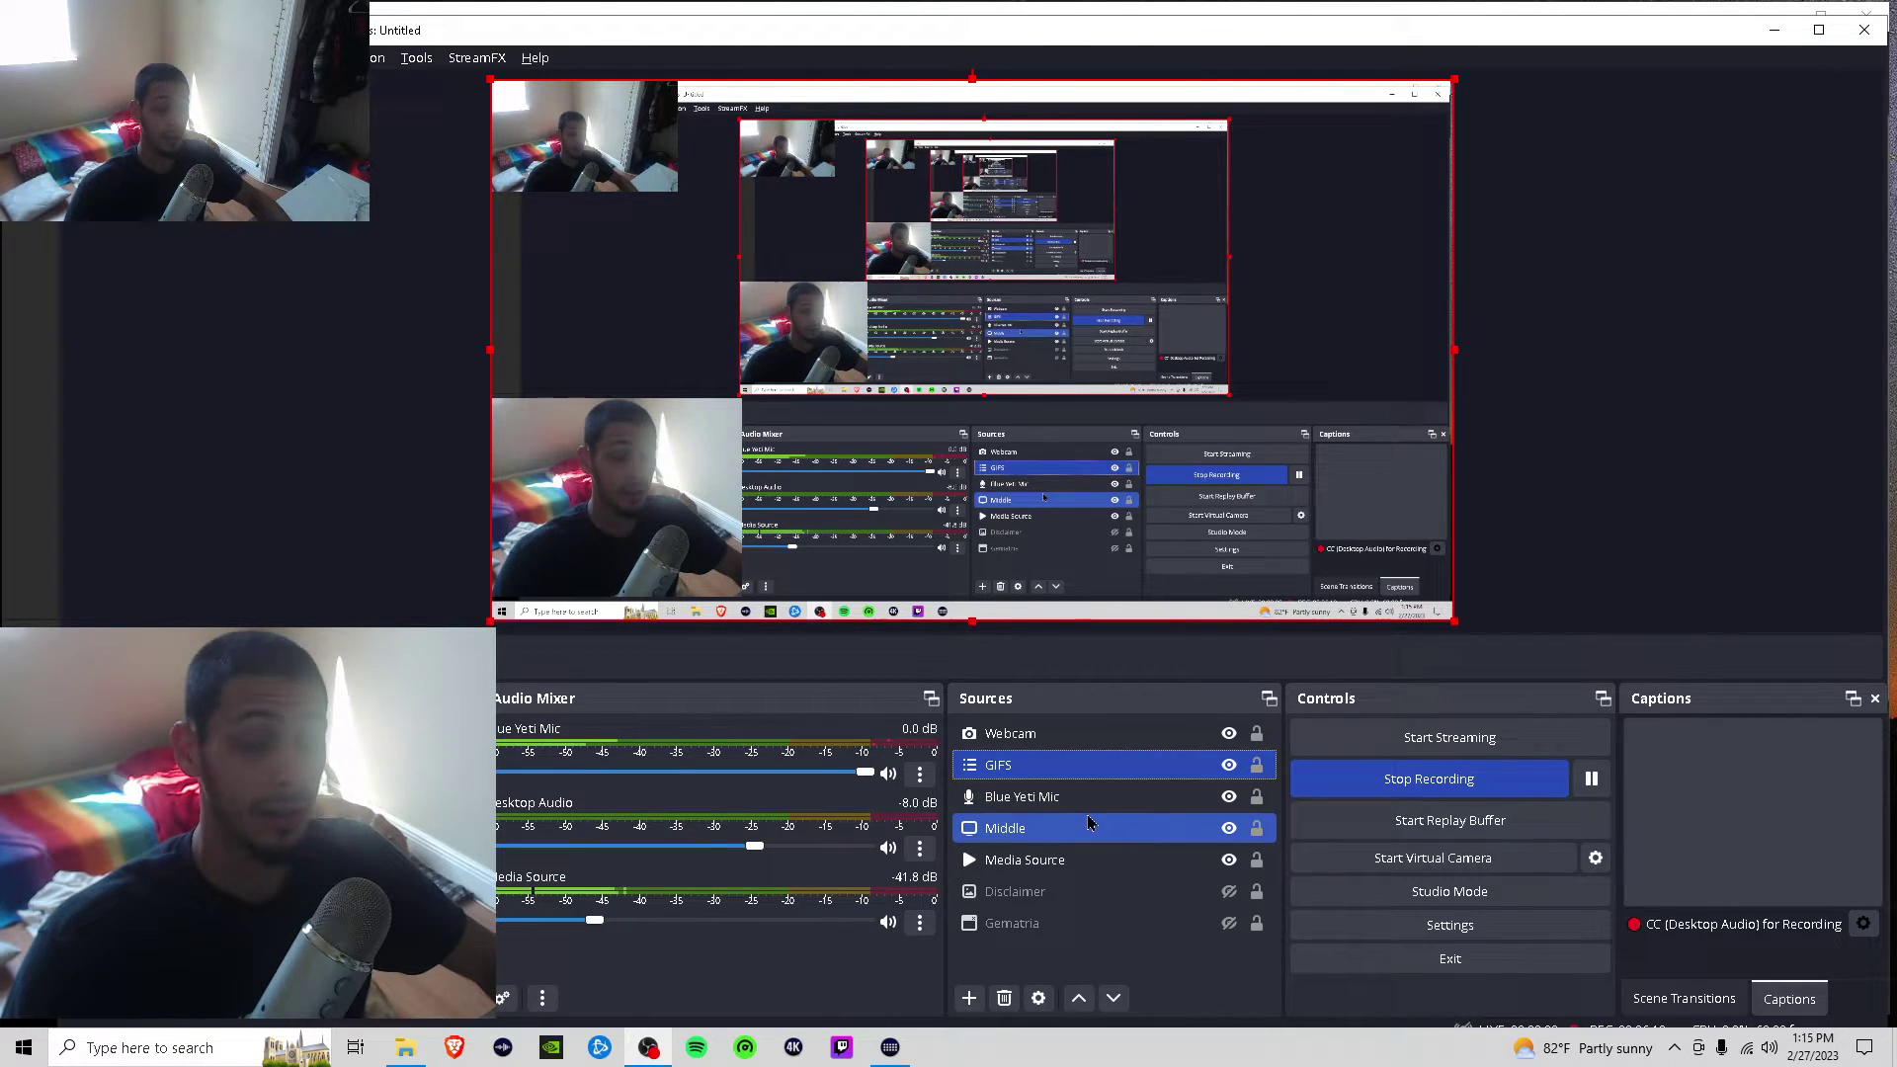
{"action": "left_click", "coordinate": [1088, 830], "text": "ctrl"}
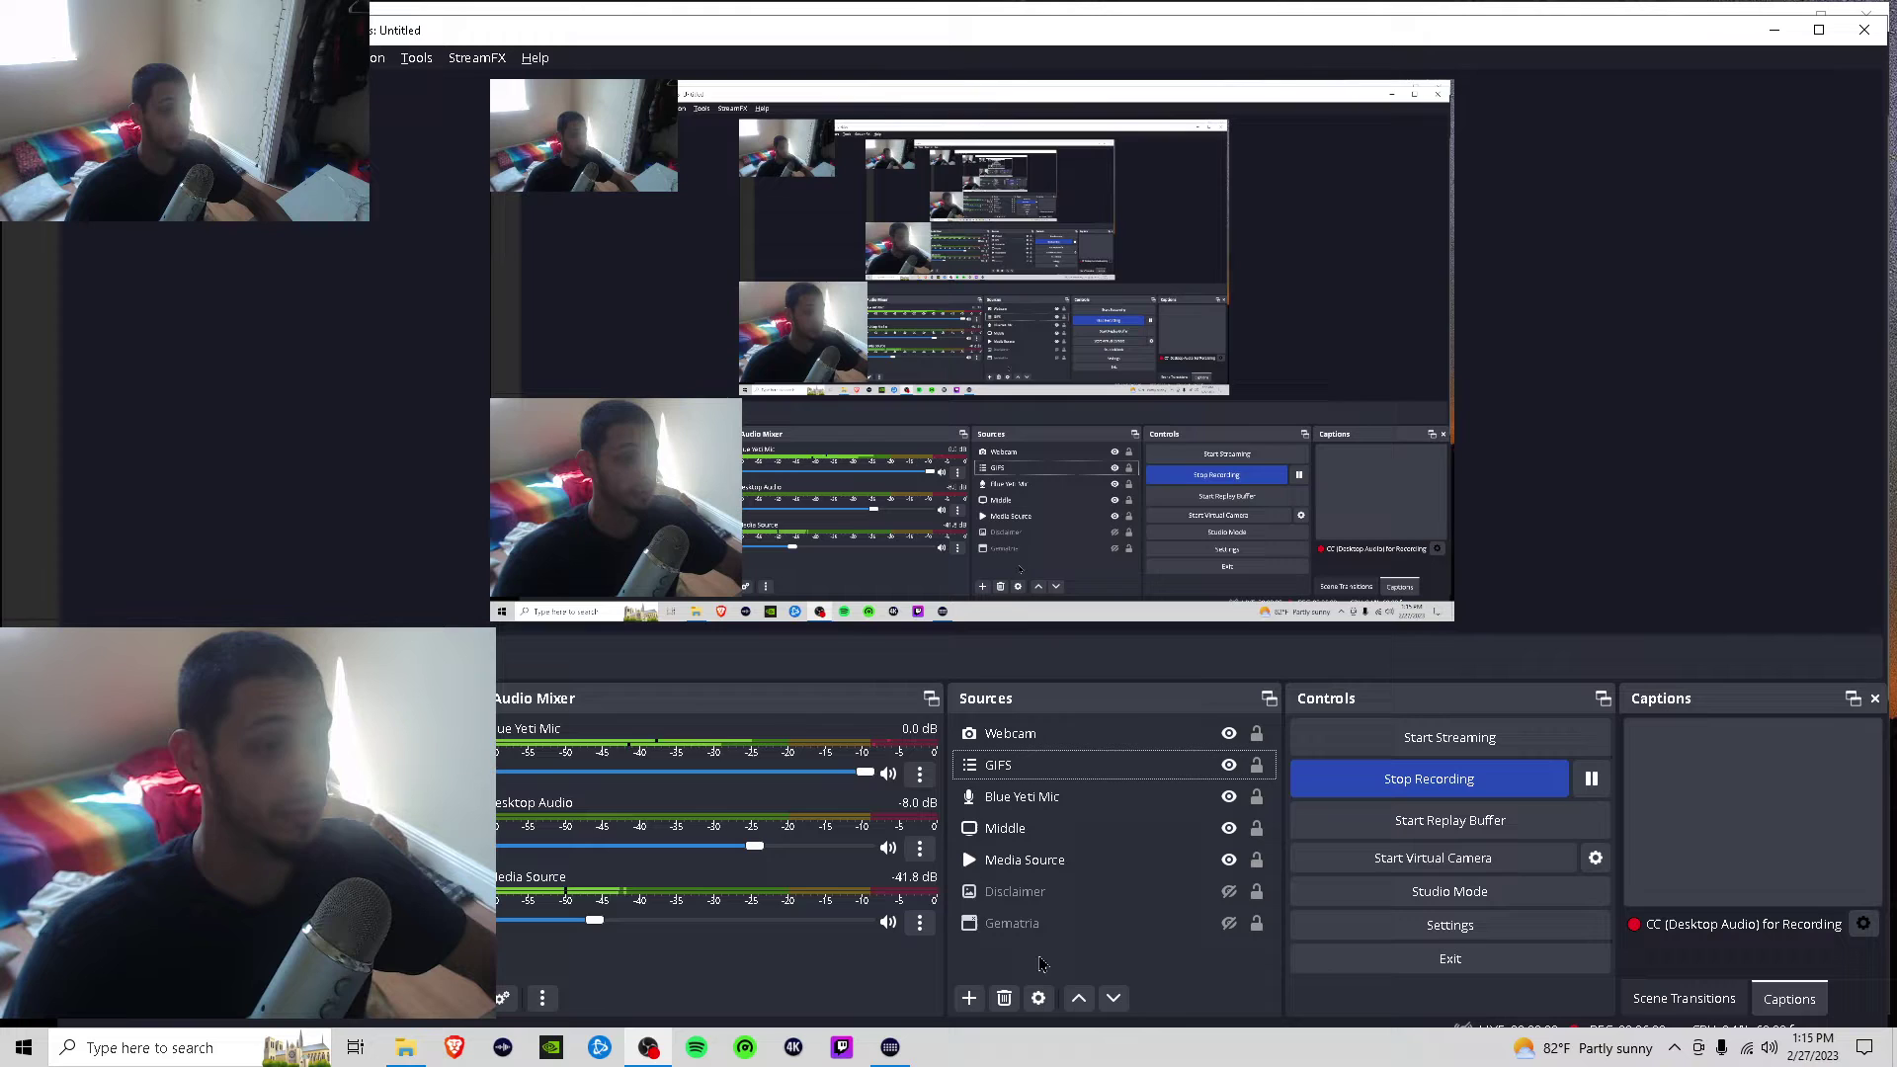
{"action": "double_click", "coordinate": [1047, 768]}
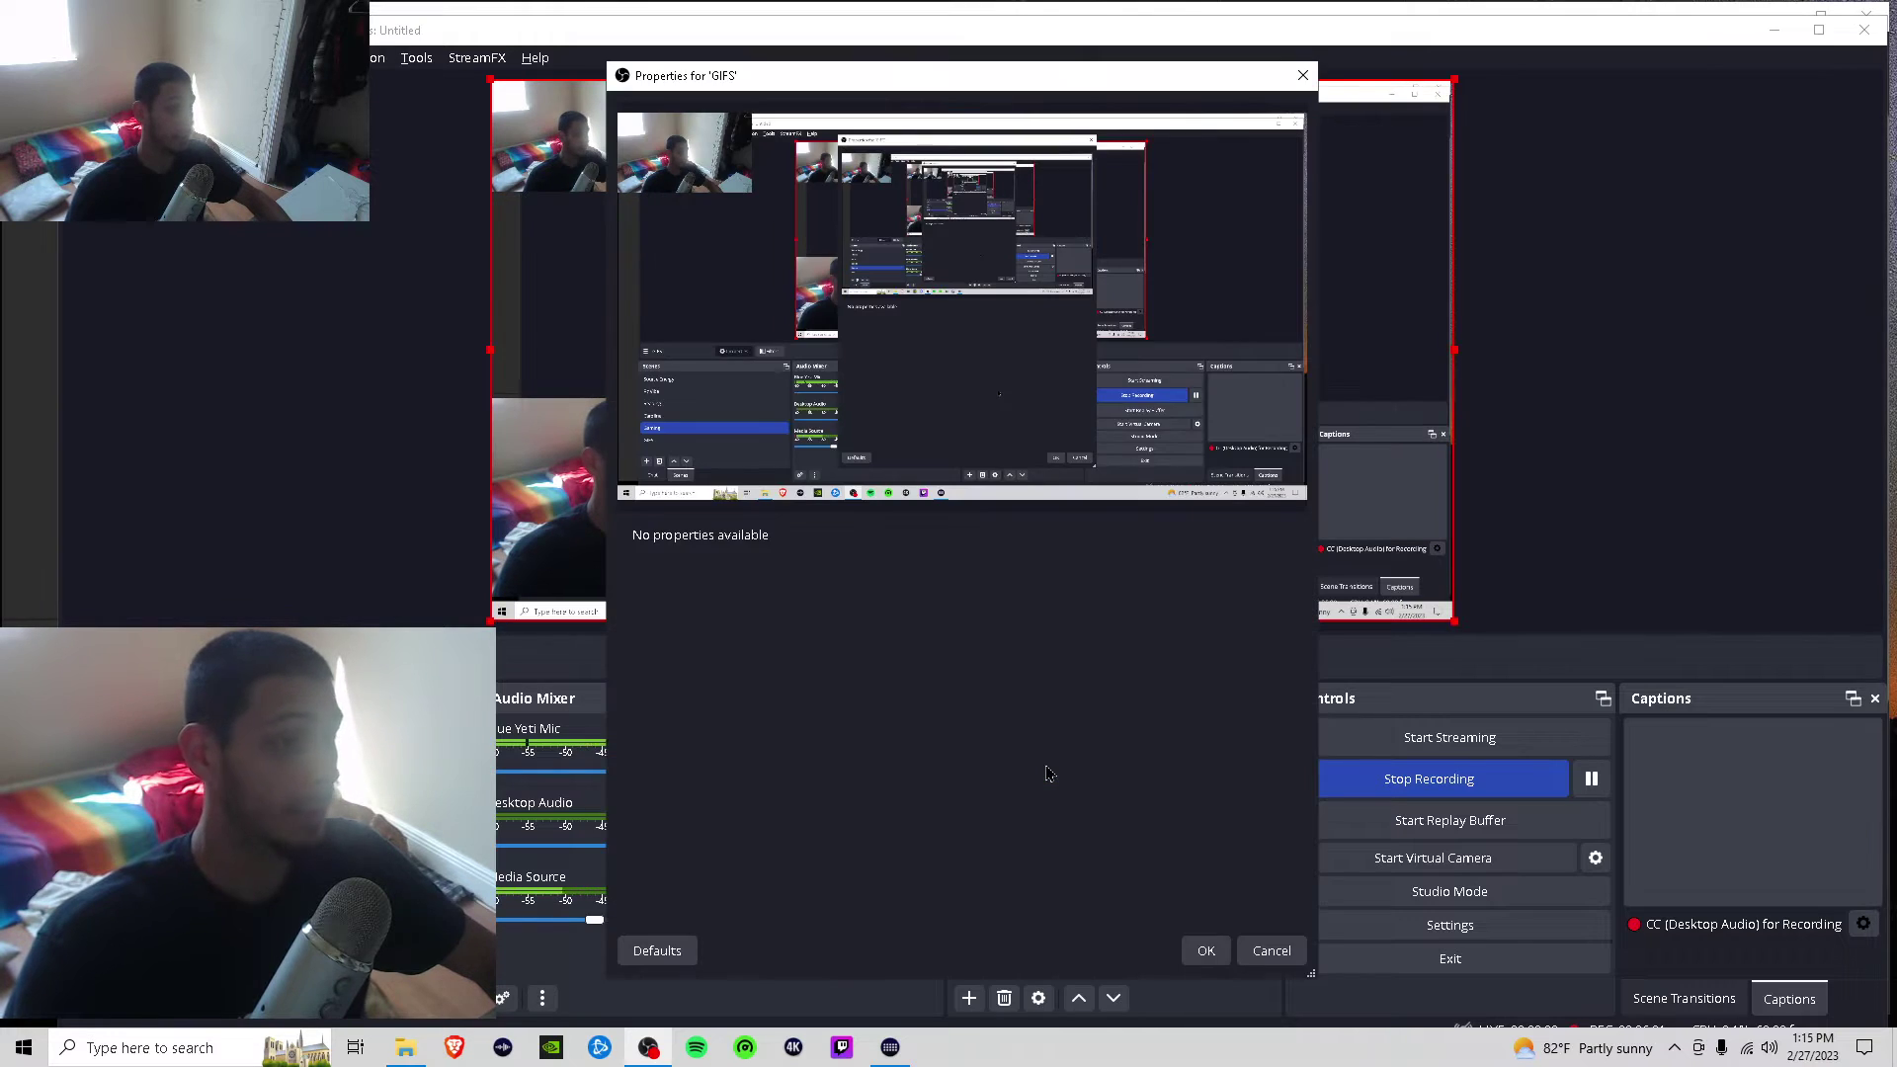
{"action": "left_click", "coordinate": [1203, 951]}
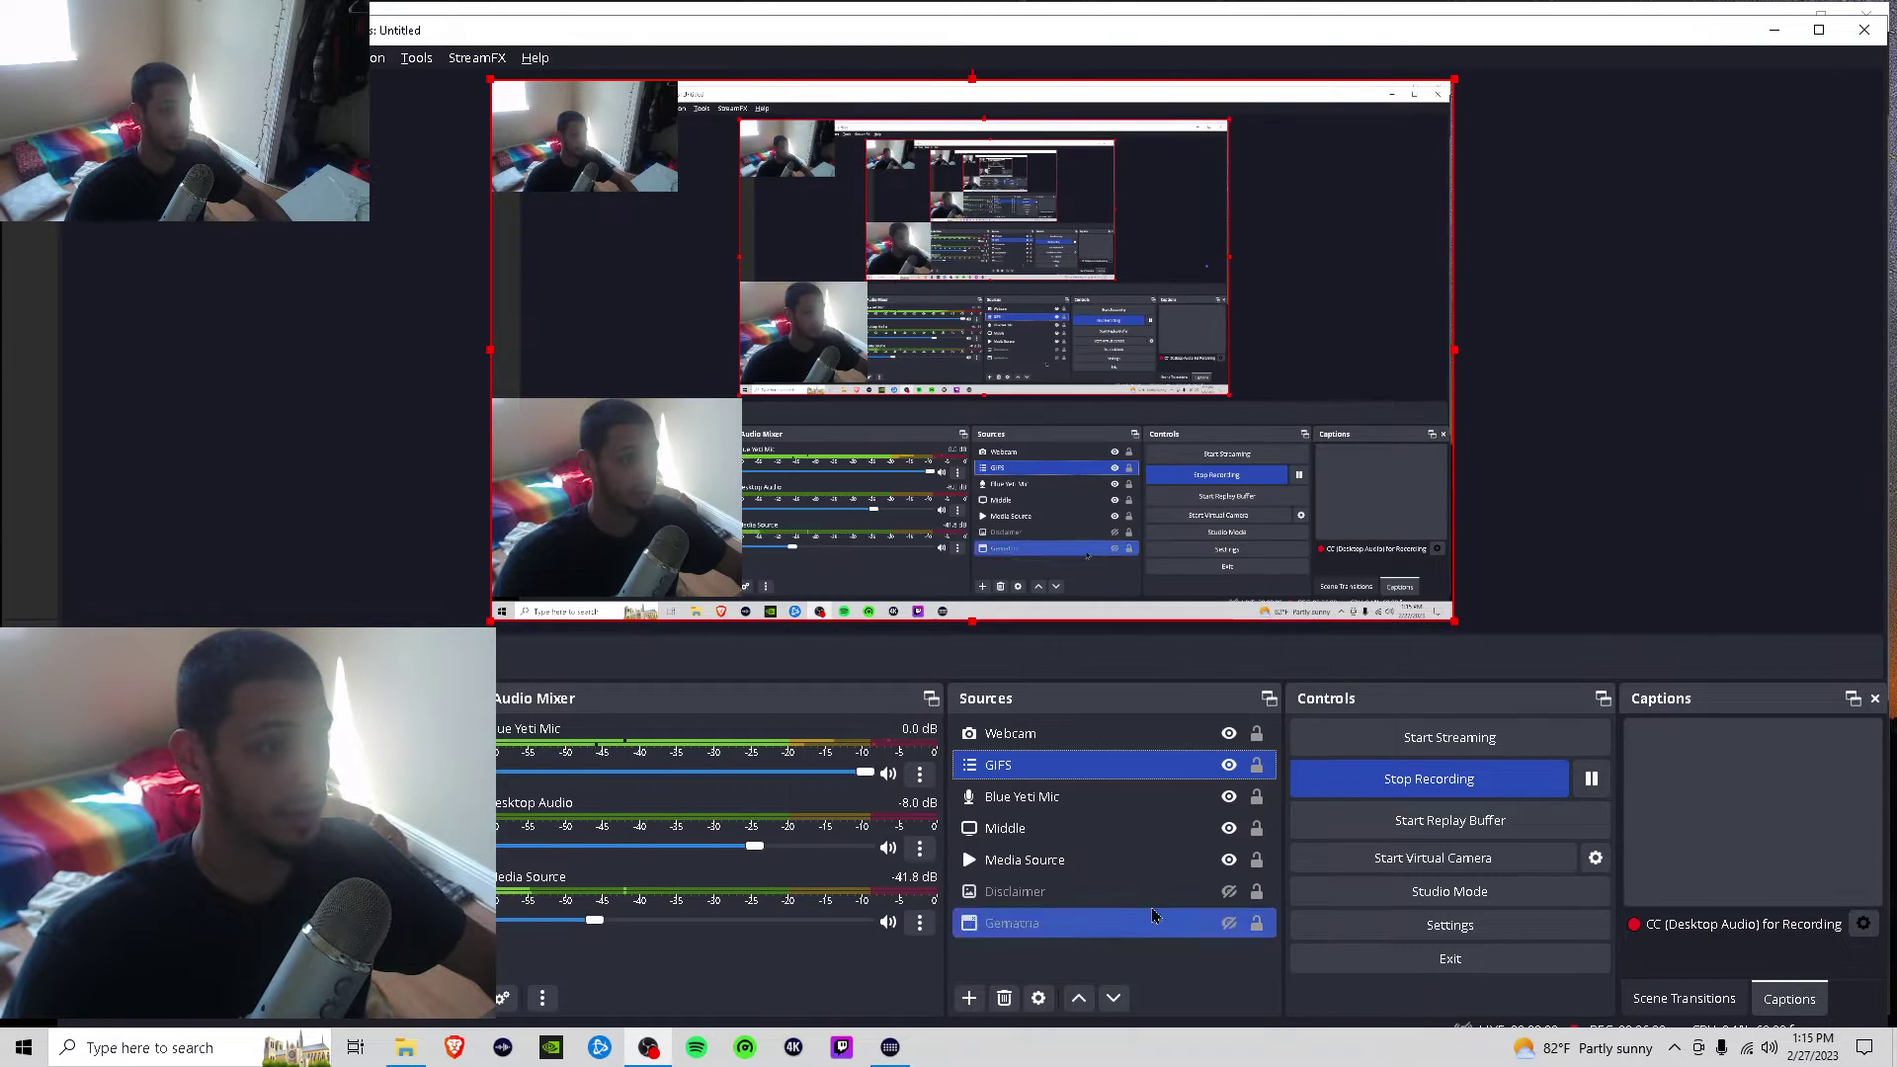
Try adding the GIFS scene as a source, cancel, and reselect the existing GIFS source.
{"action": "left_click", "coordinate": [976, 1000]}
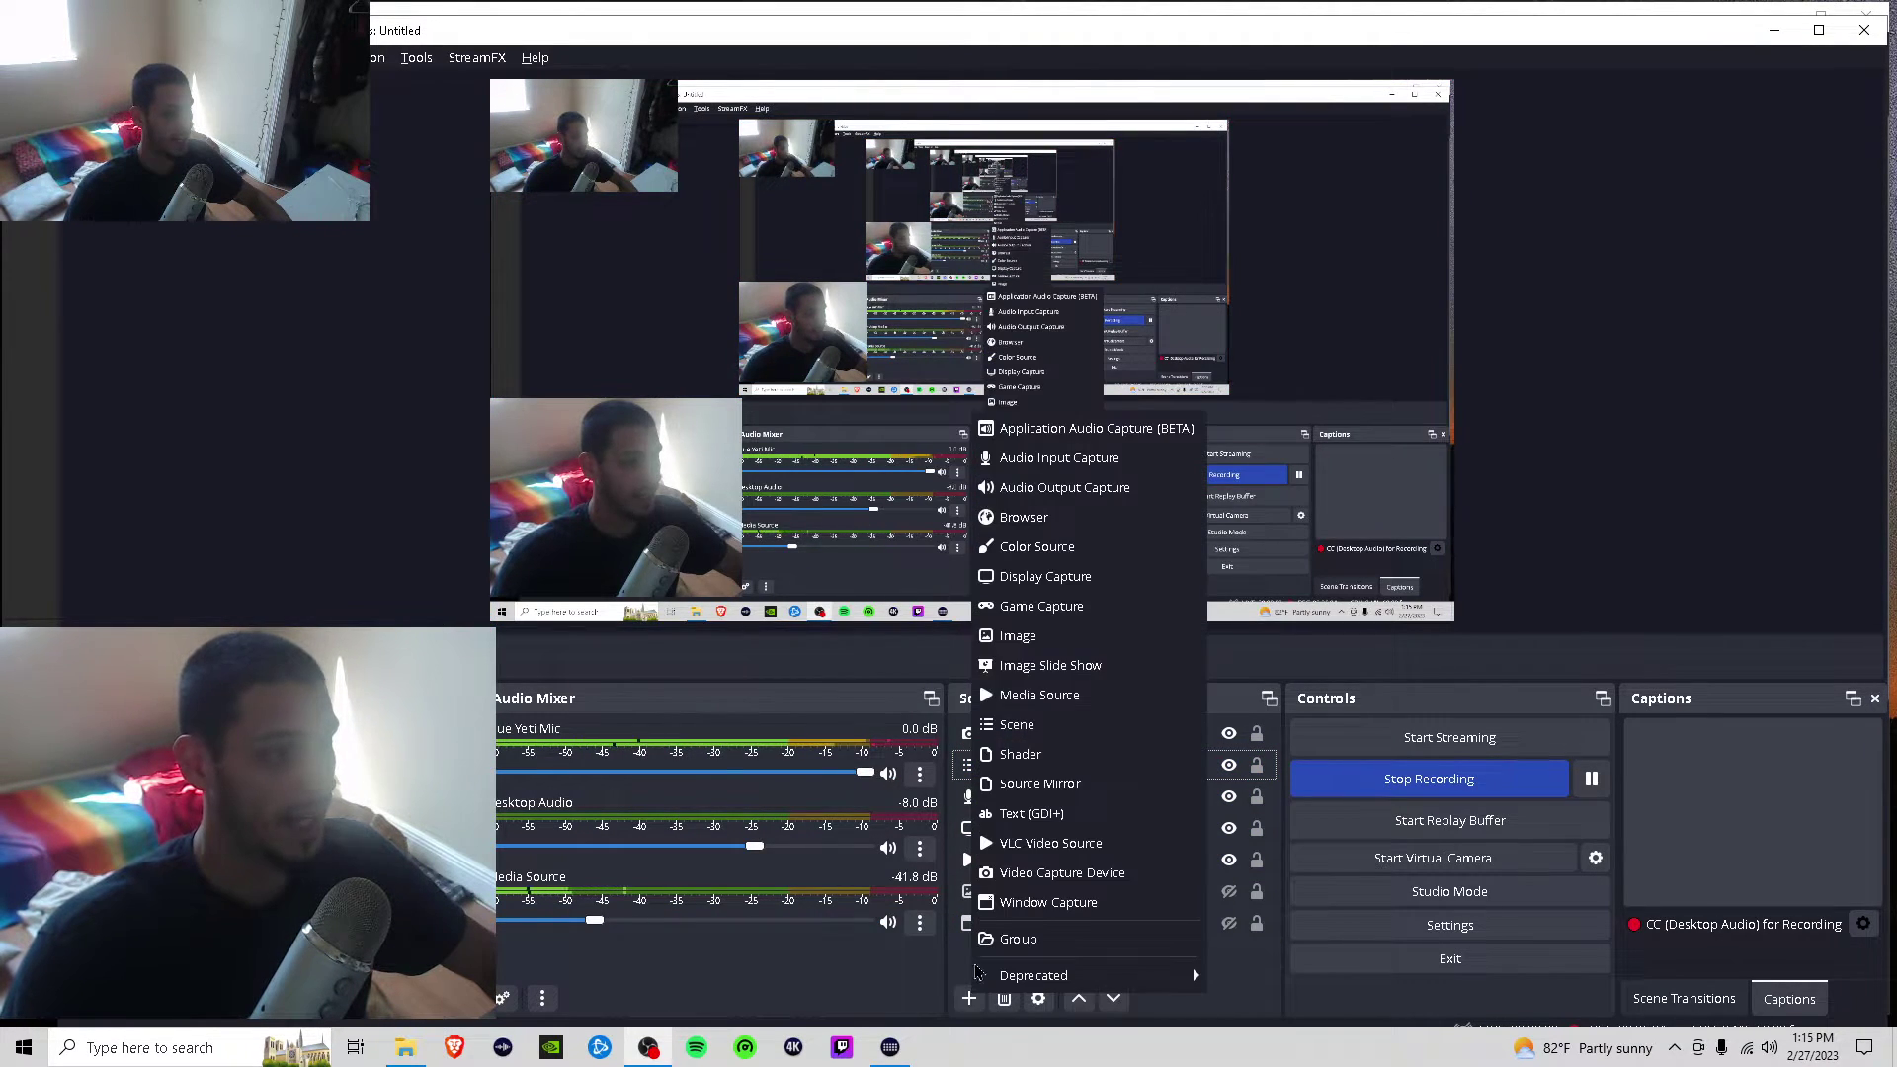
{"action": "left_click", "coordinate": [1037, 724]}
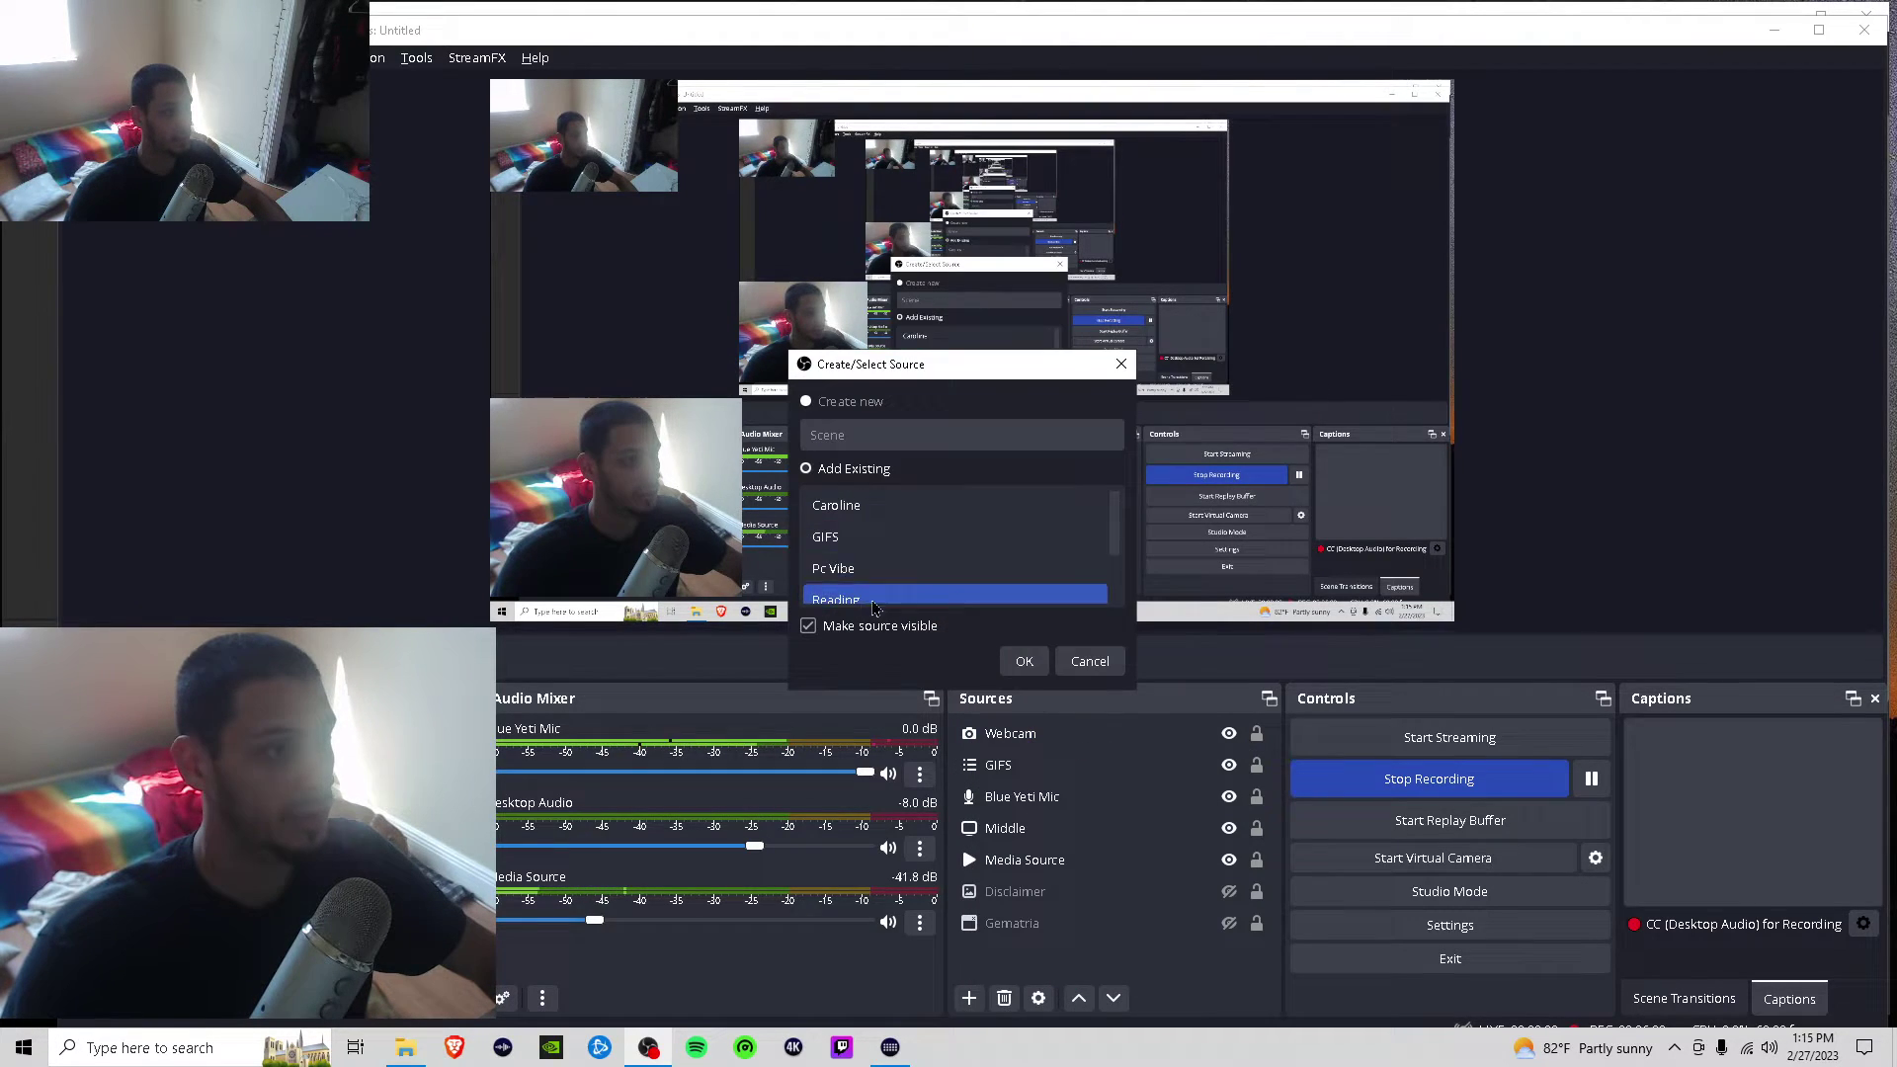
{"action": "left_click", "coordinate": [1105, 505]}
{"action": "left_click_drag", "start_coordinate": [1109, 507], "coordinate": [1110, 571]}
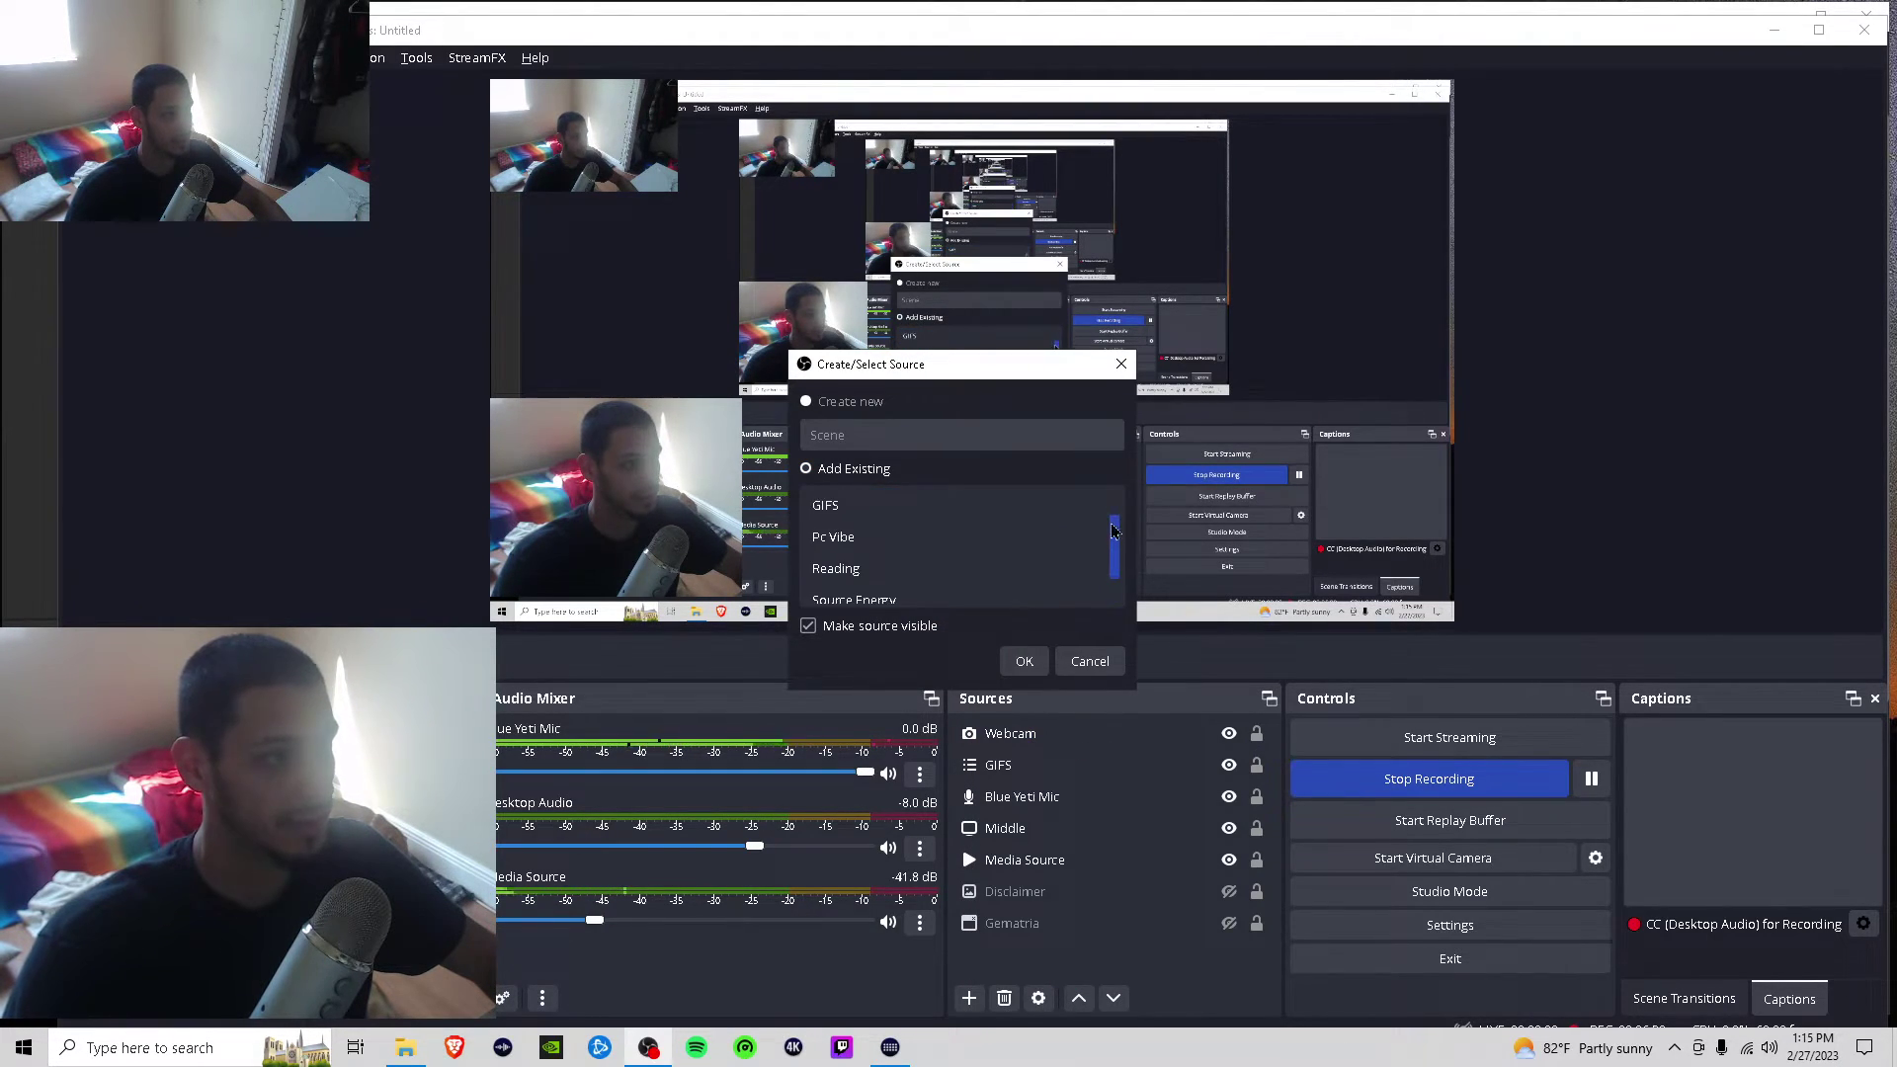
{"action": "left_click", "coordinate": [823, 538]}
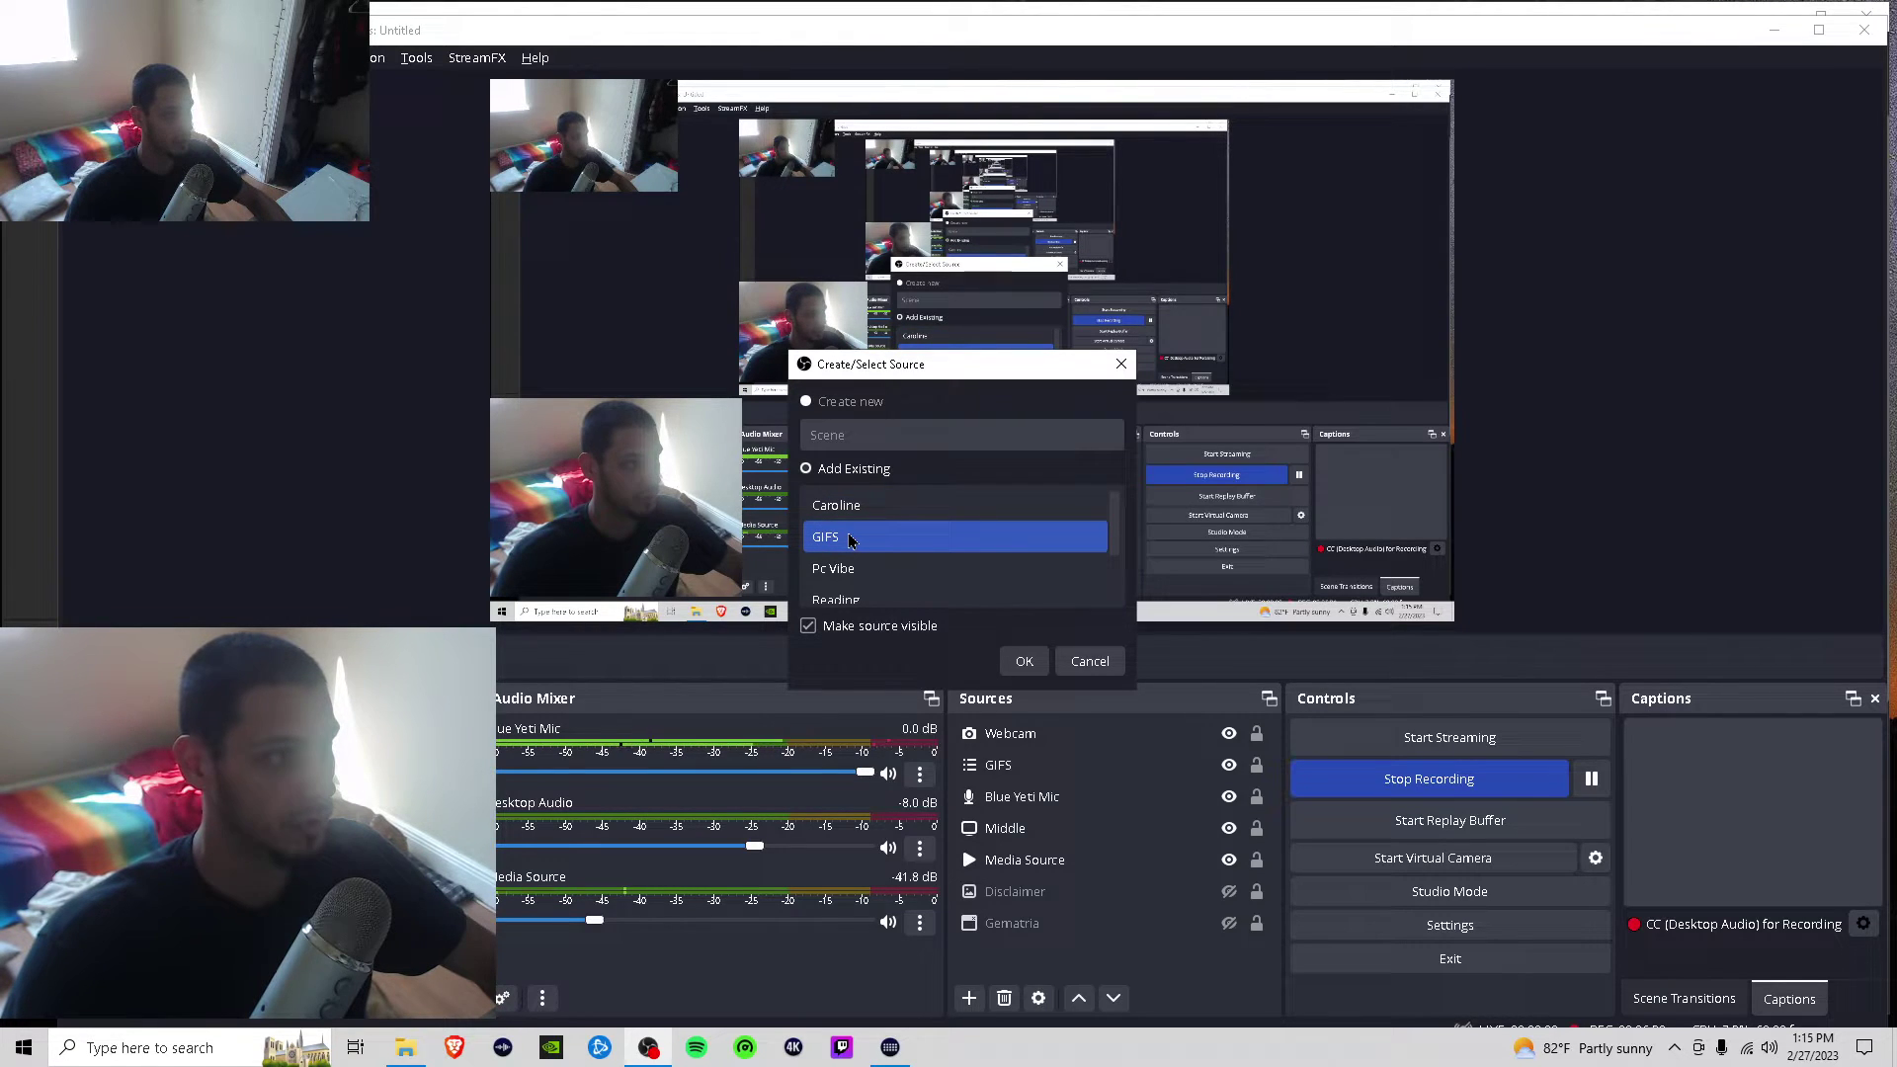
{"action": "left_click", "coordinate": [1088, 661]}
{"action": "left_click", "coordinate": [1033, 765]}
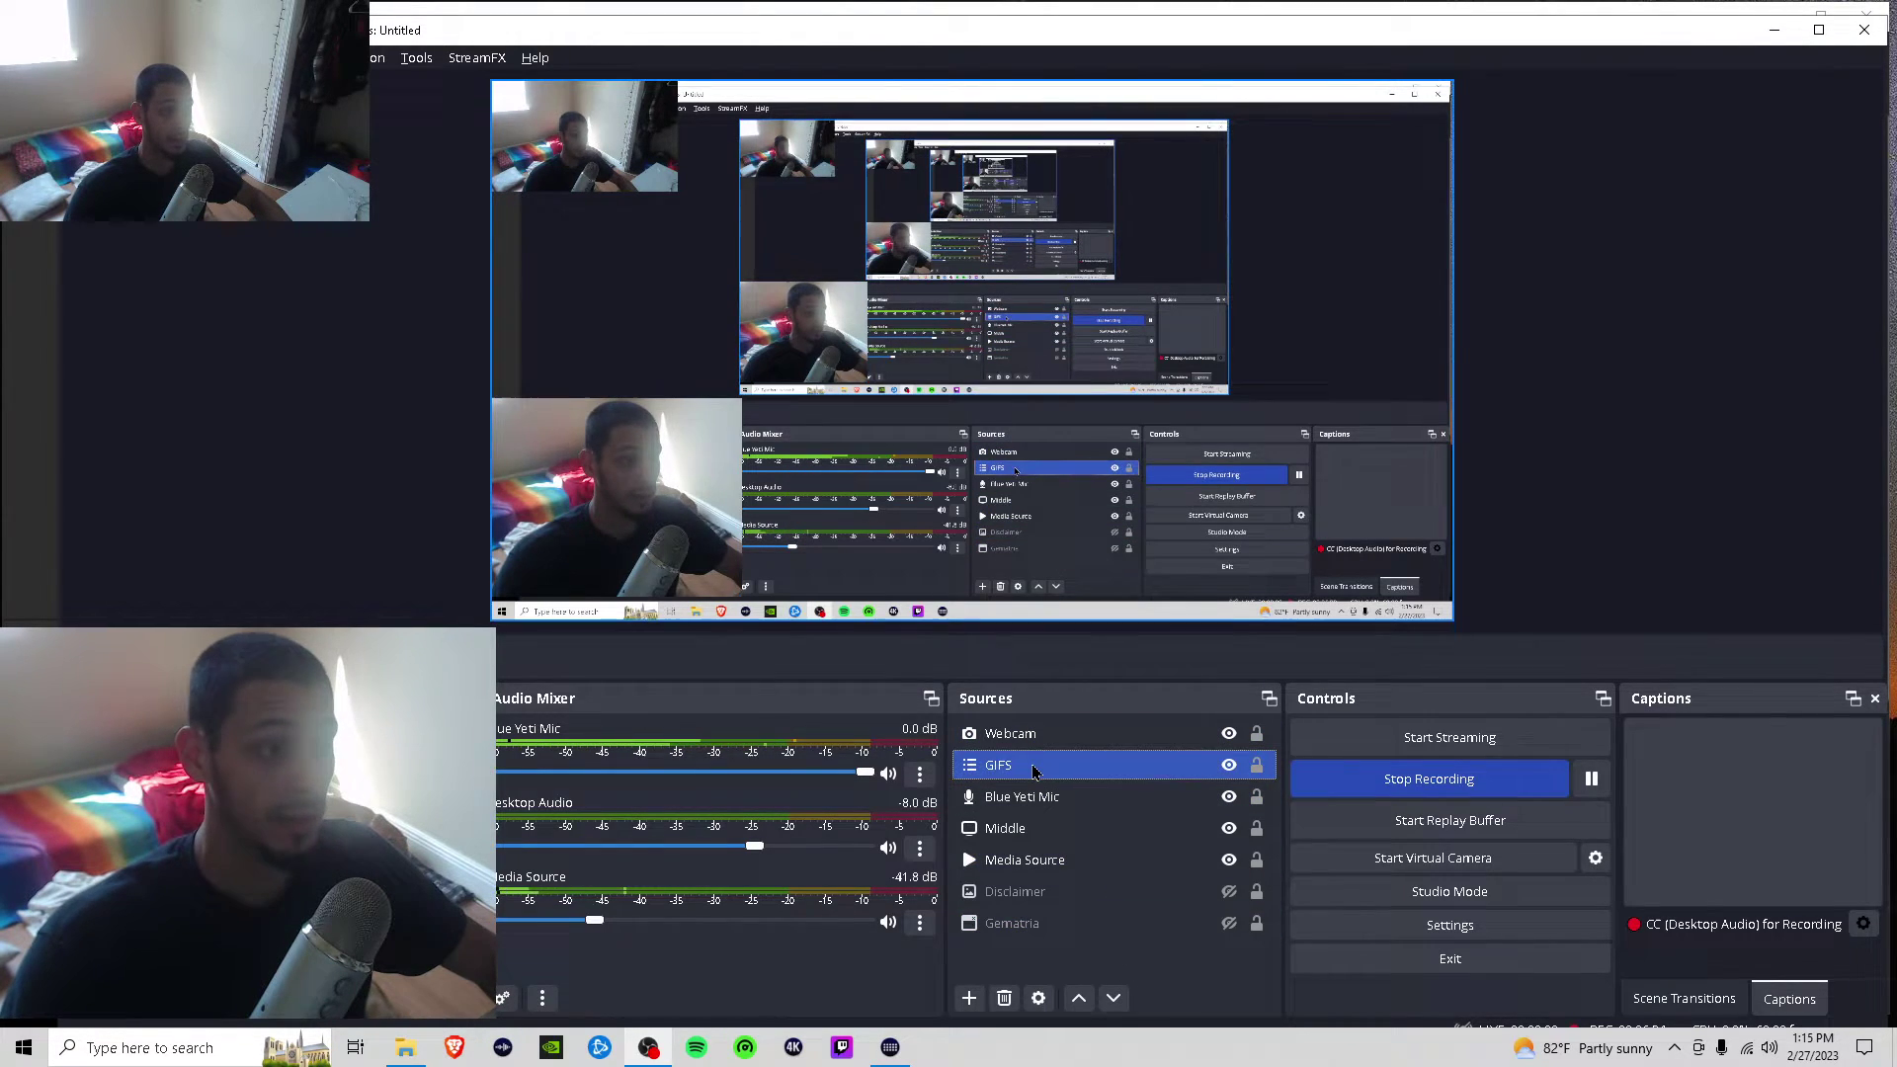
{"action": "left_click", "coordinate": [1009, 768]}
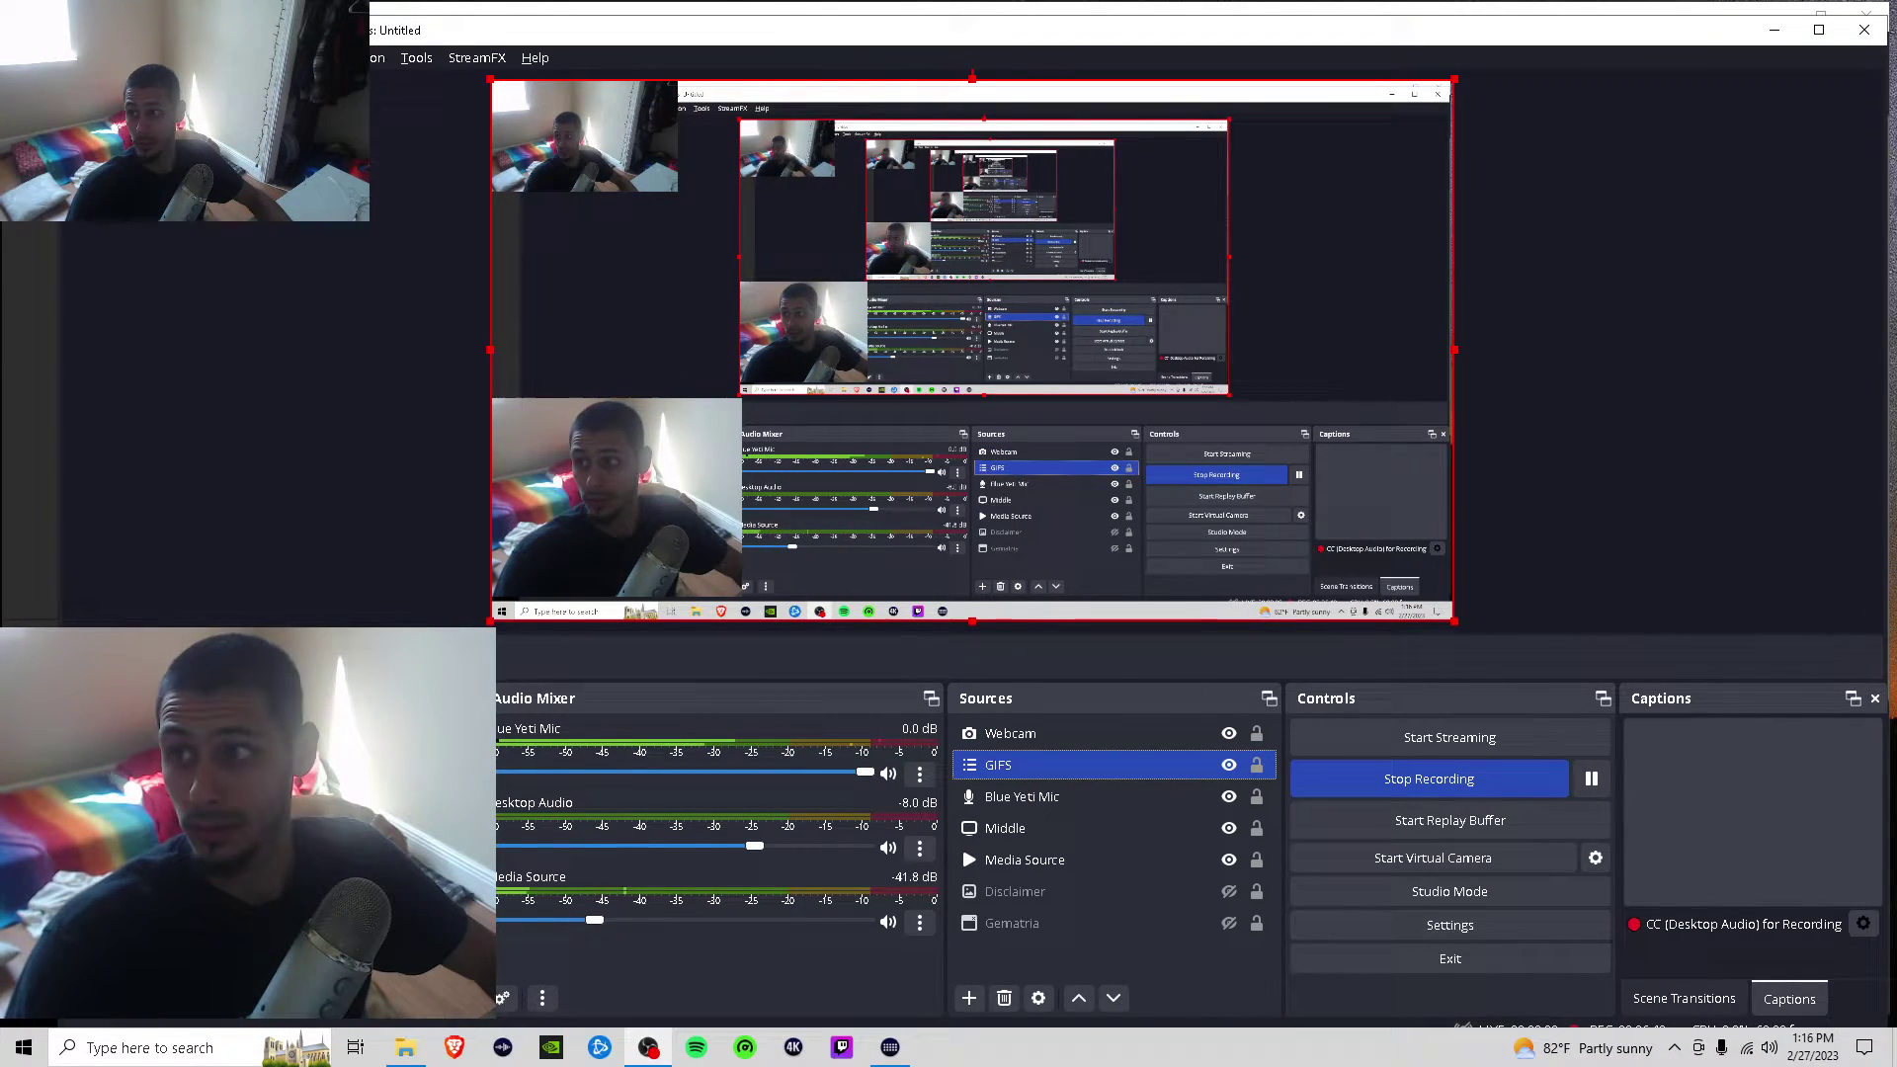
Bring the Stream Deck window to the front with Alt+Tab.
{"action": "key", "text": "alt+Tab"}
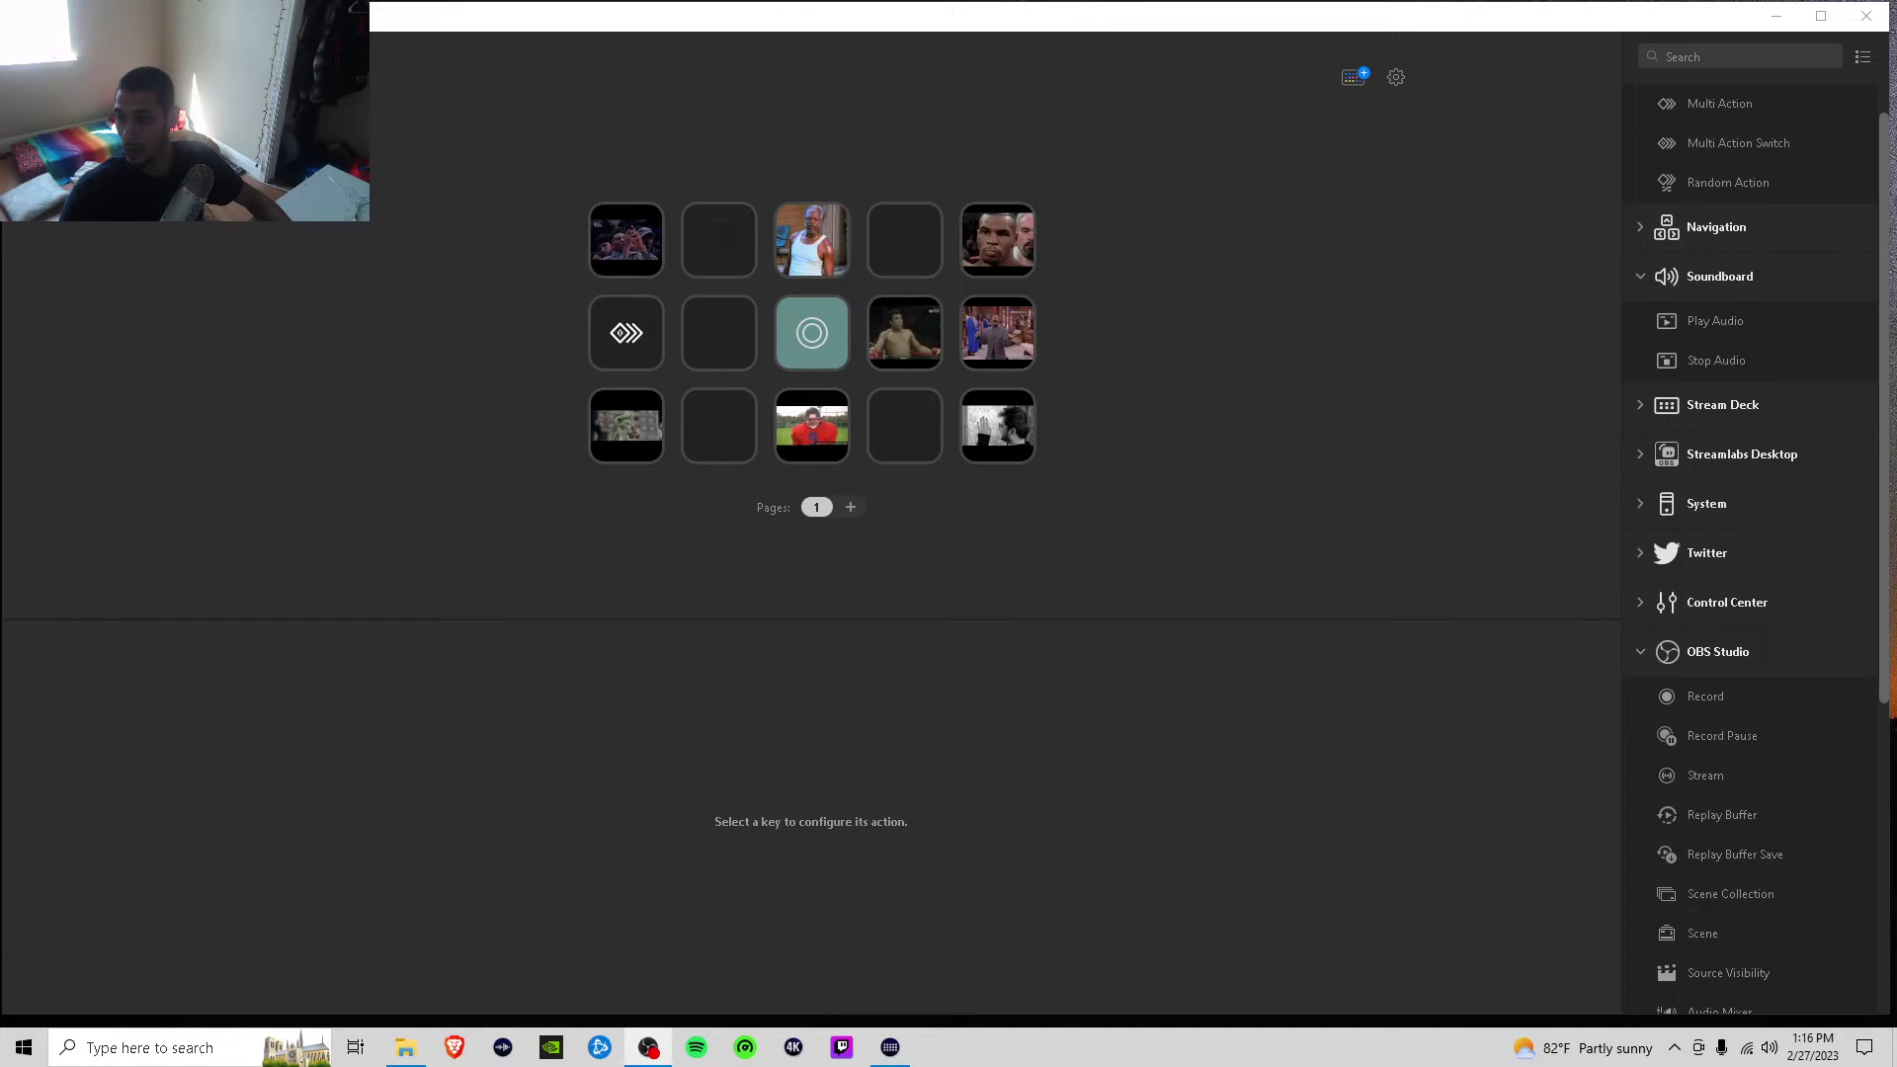
{"action": "left_click", "coordinate": [1350, 410]}
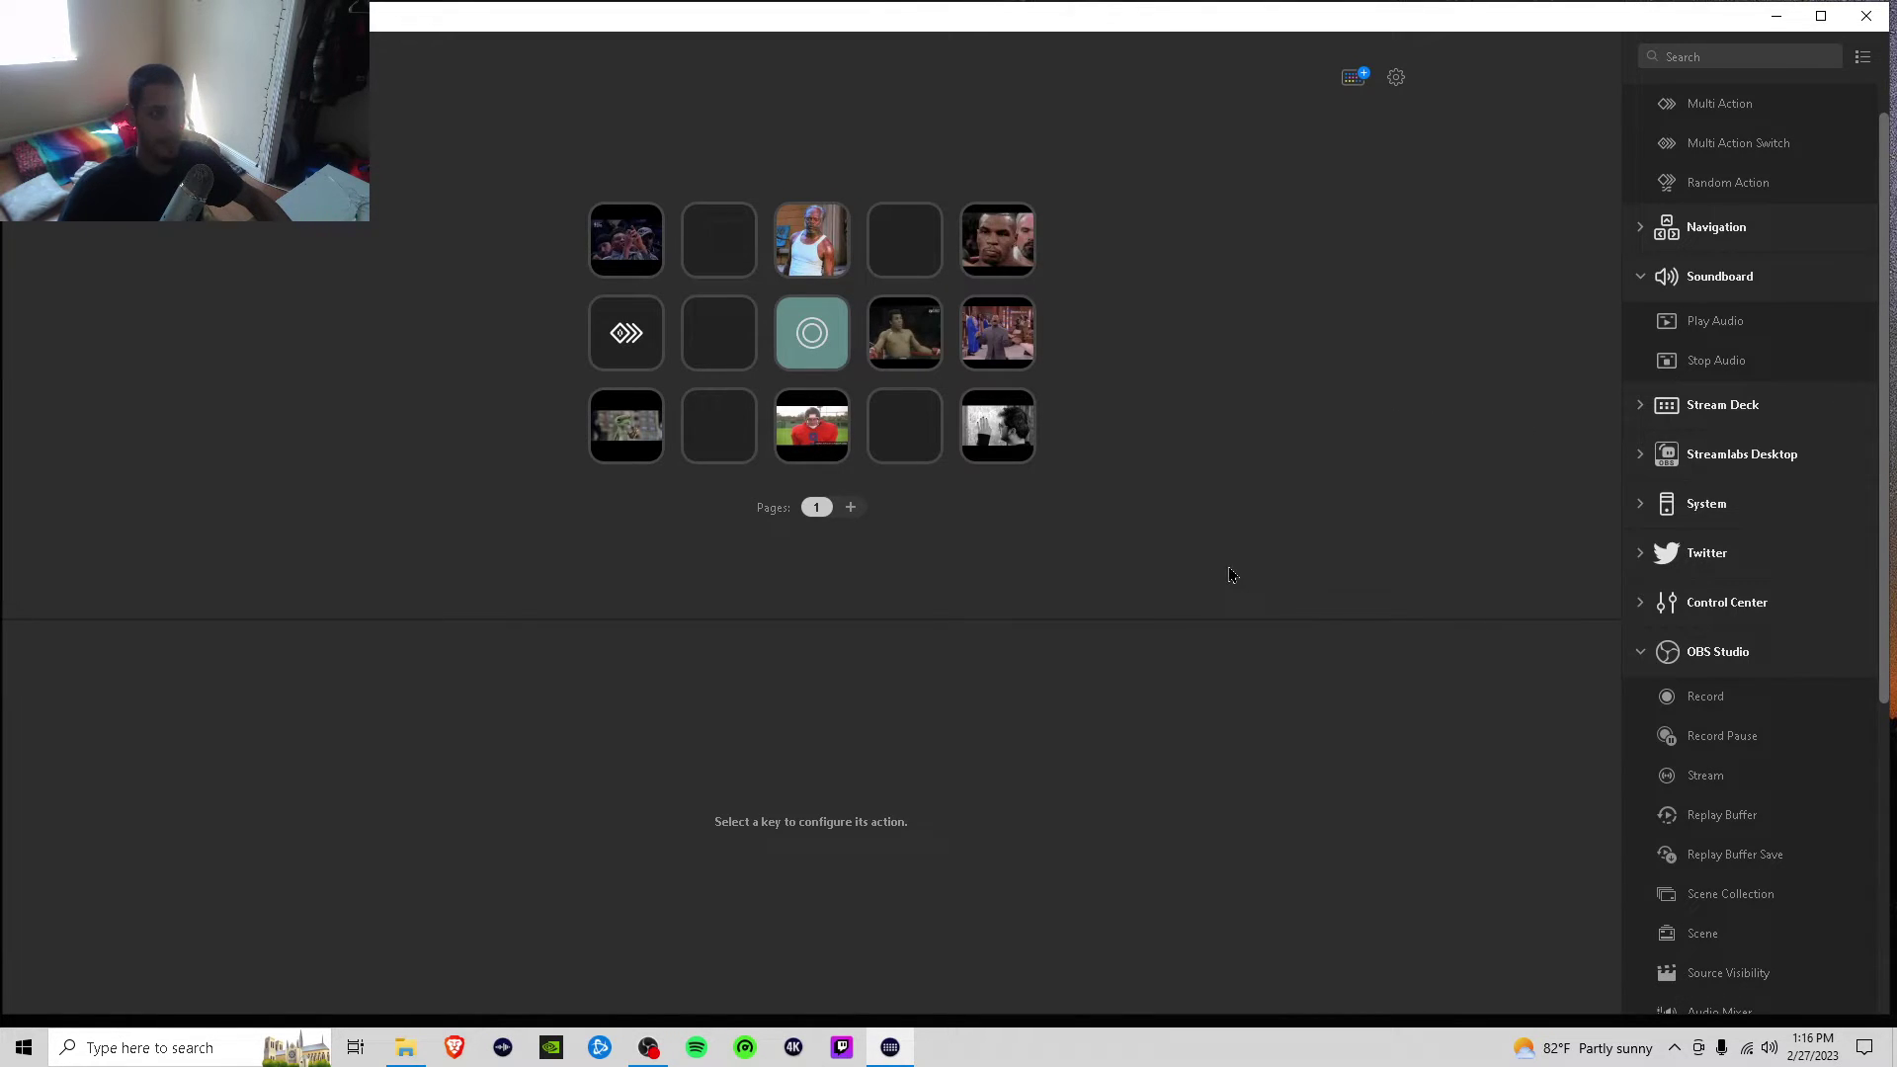
Open the Multi Action Switch's Source Visibility action and set Scene GIFS, Source Meme 1.
{"action": "left_click", "coordinate": [623, 344]}
{"action": "double_click", "coordinate": [623, 343]}
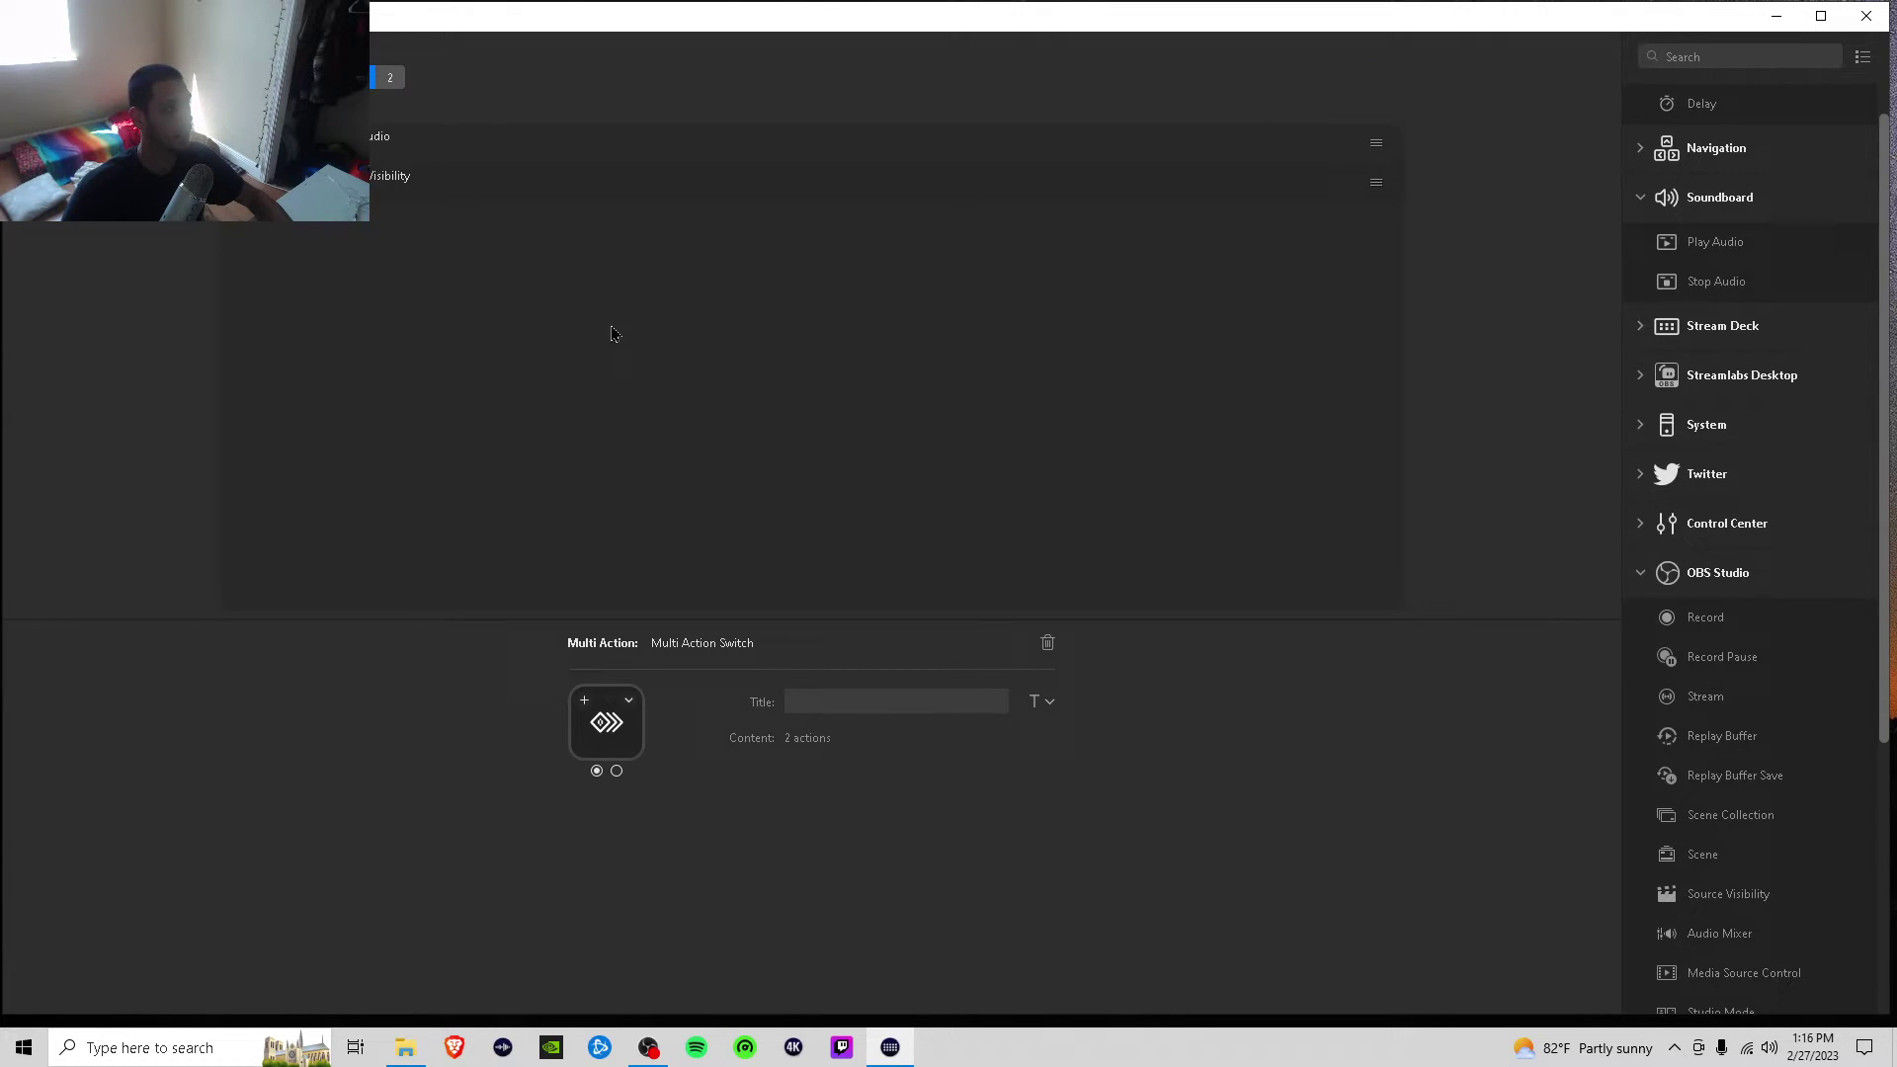
{"action": "left_click", "coordinate": [542, 142]}
{"action": "left_click", "coordinate": [545, 175]}
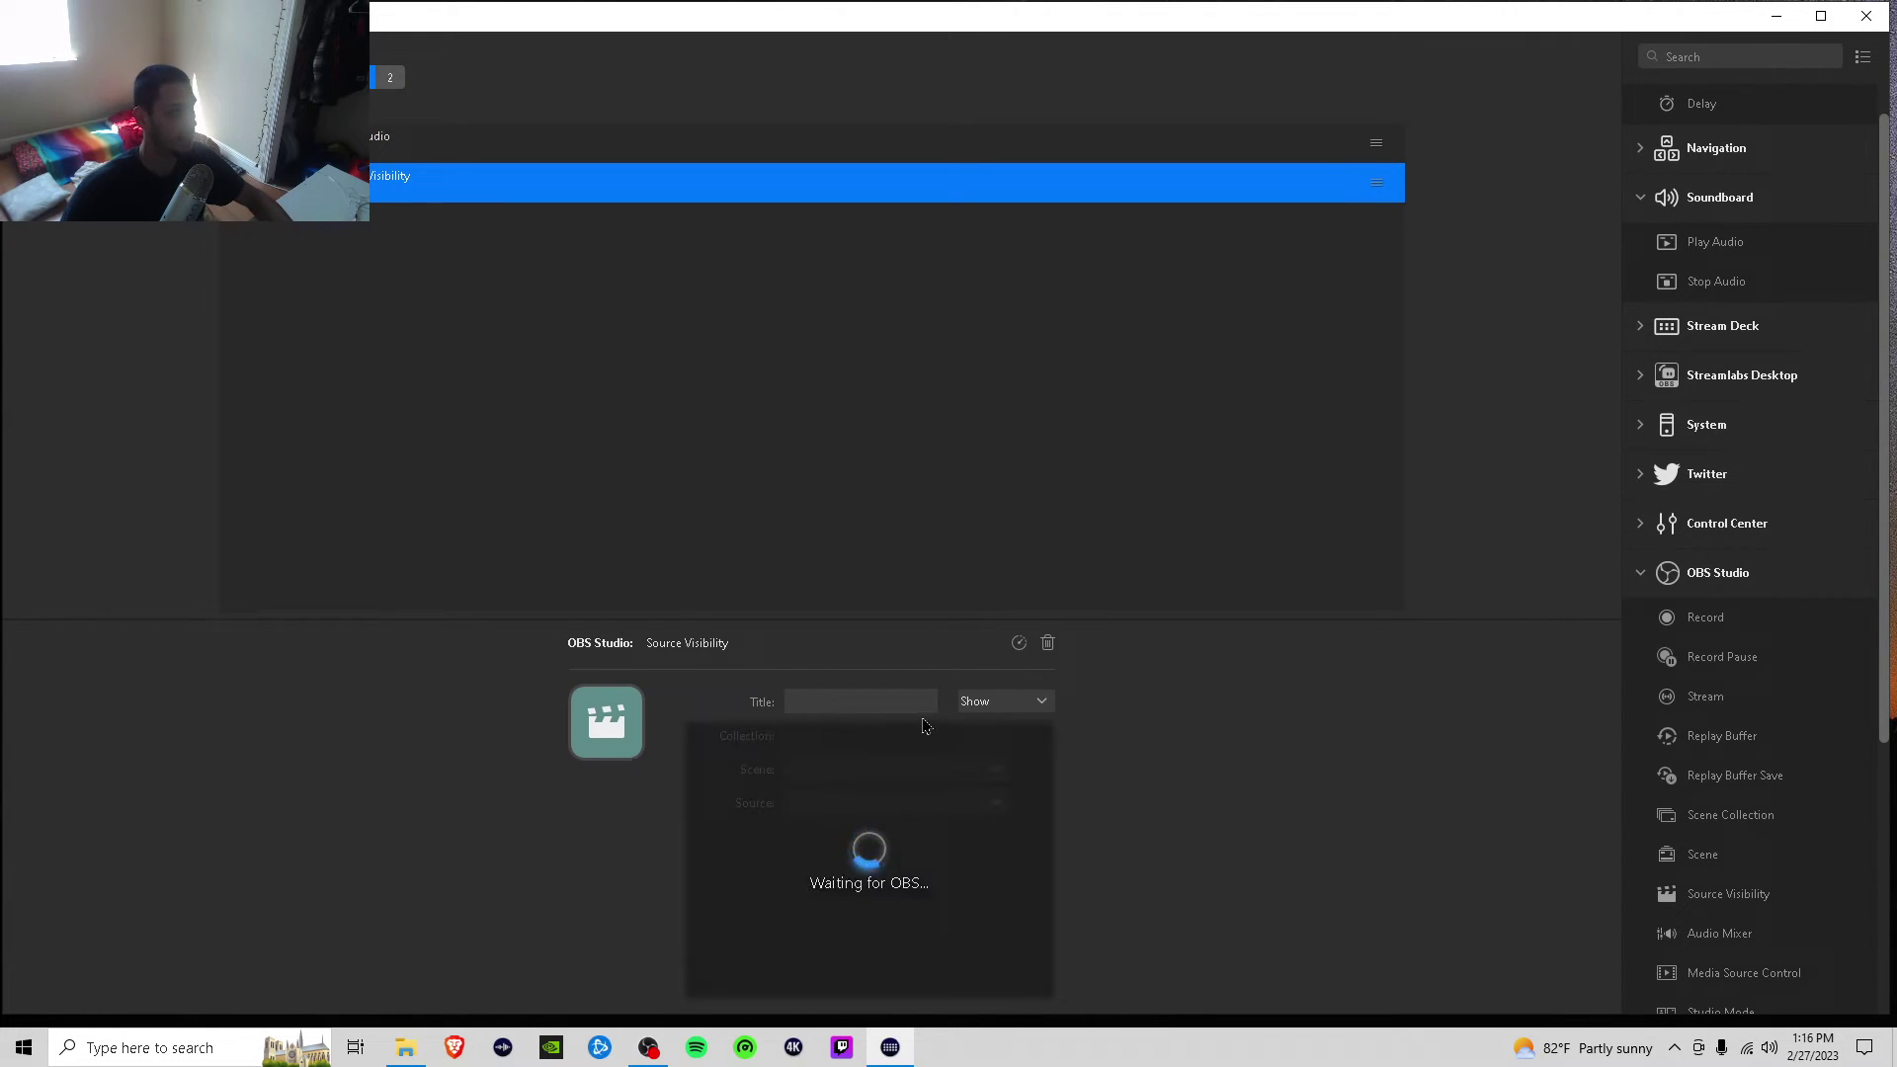
{"action": "left_click", "coordinate": [828, 776]}
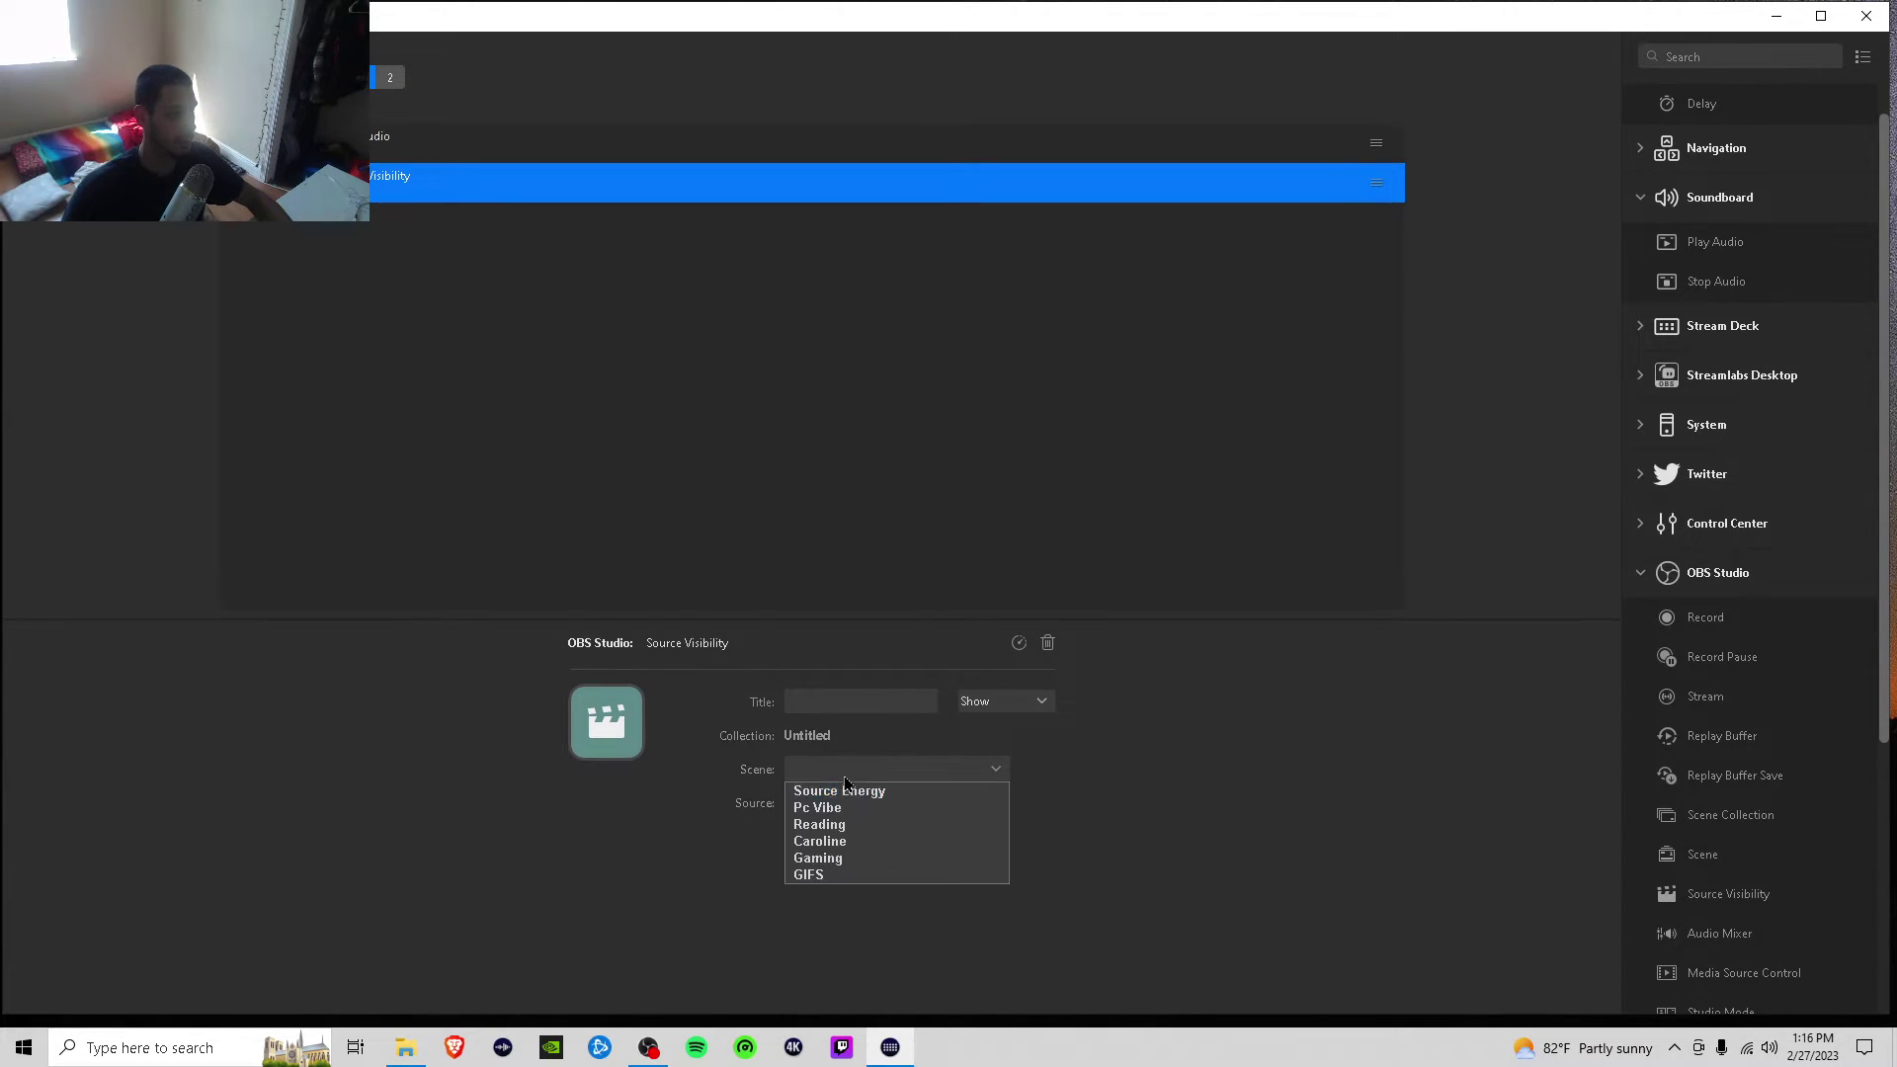
{"action": "left_click", "coordinate": [821, 878]}
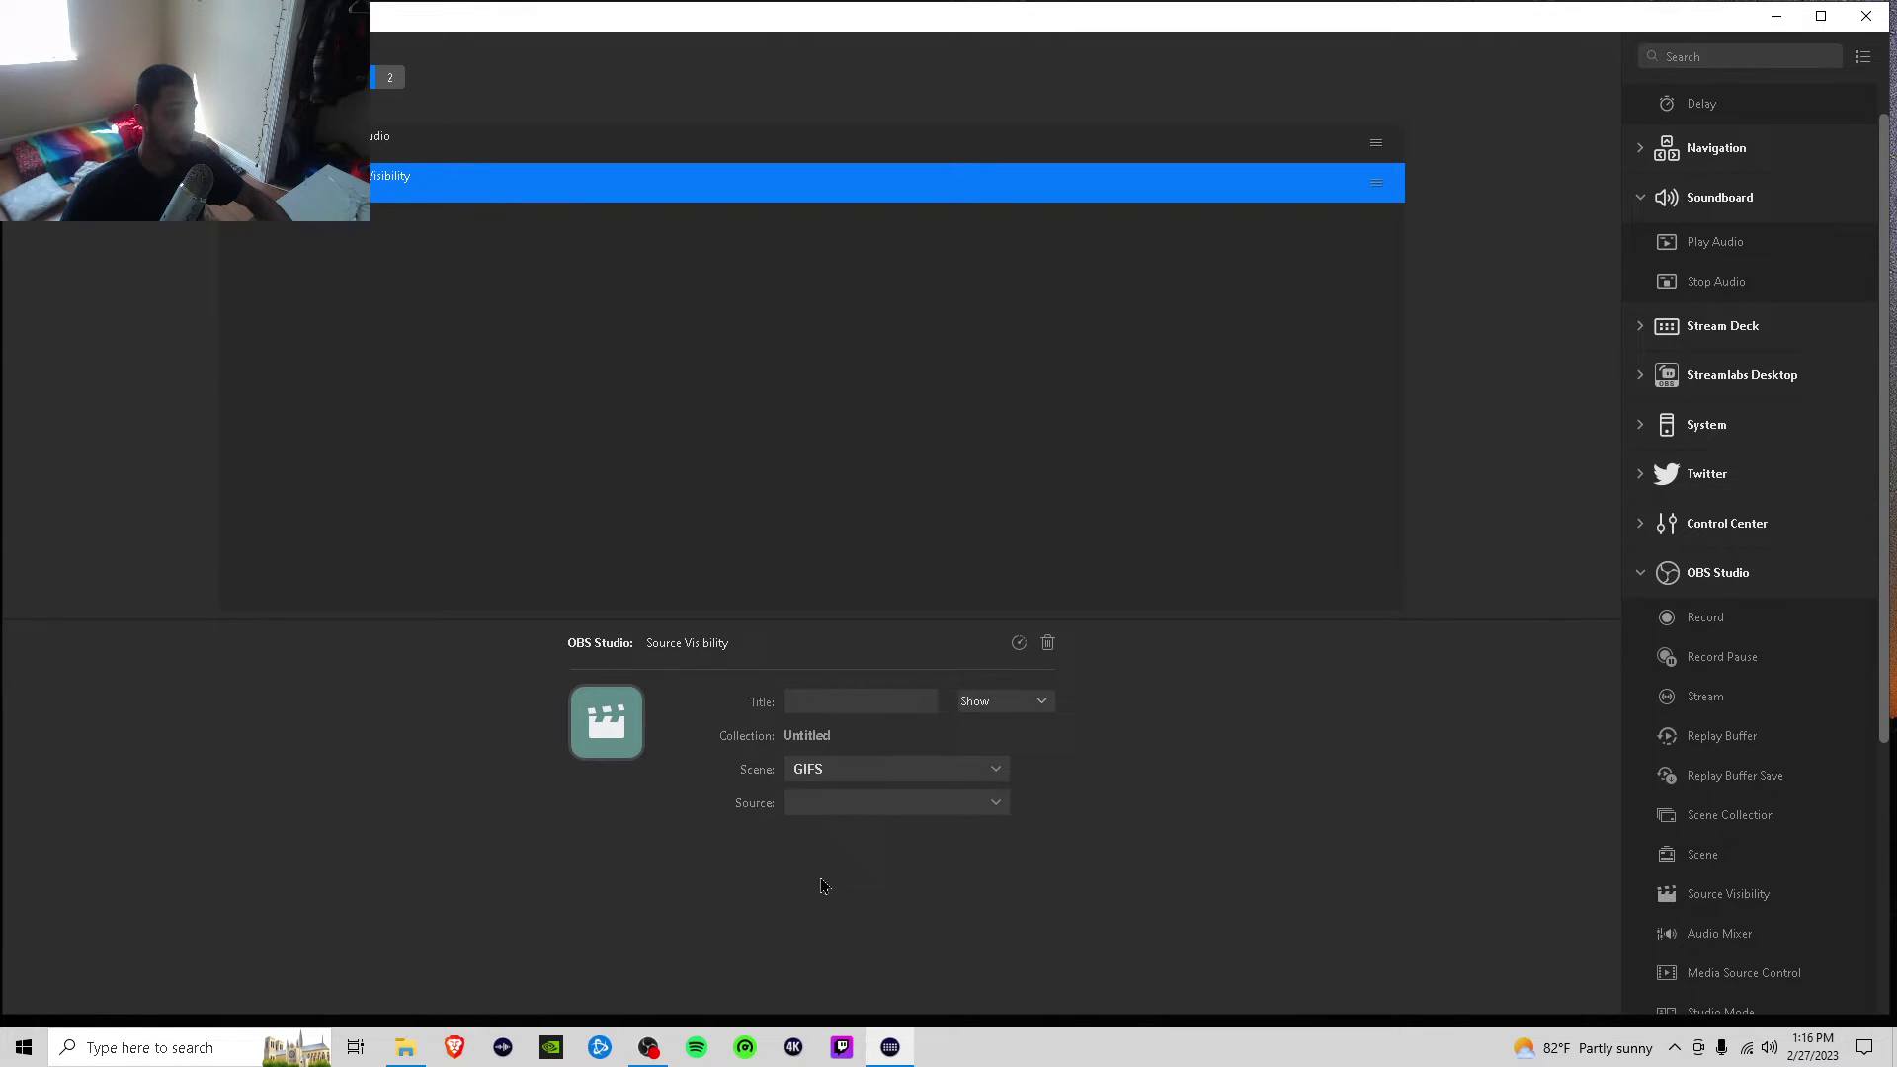
{"action": "left_click", "coordinate": [822, 805]}
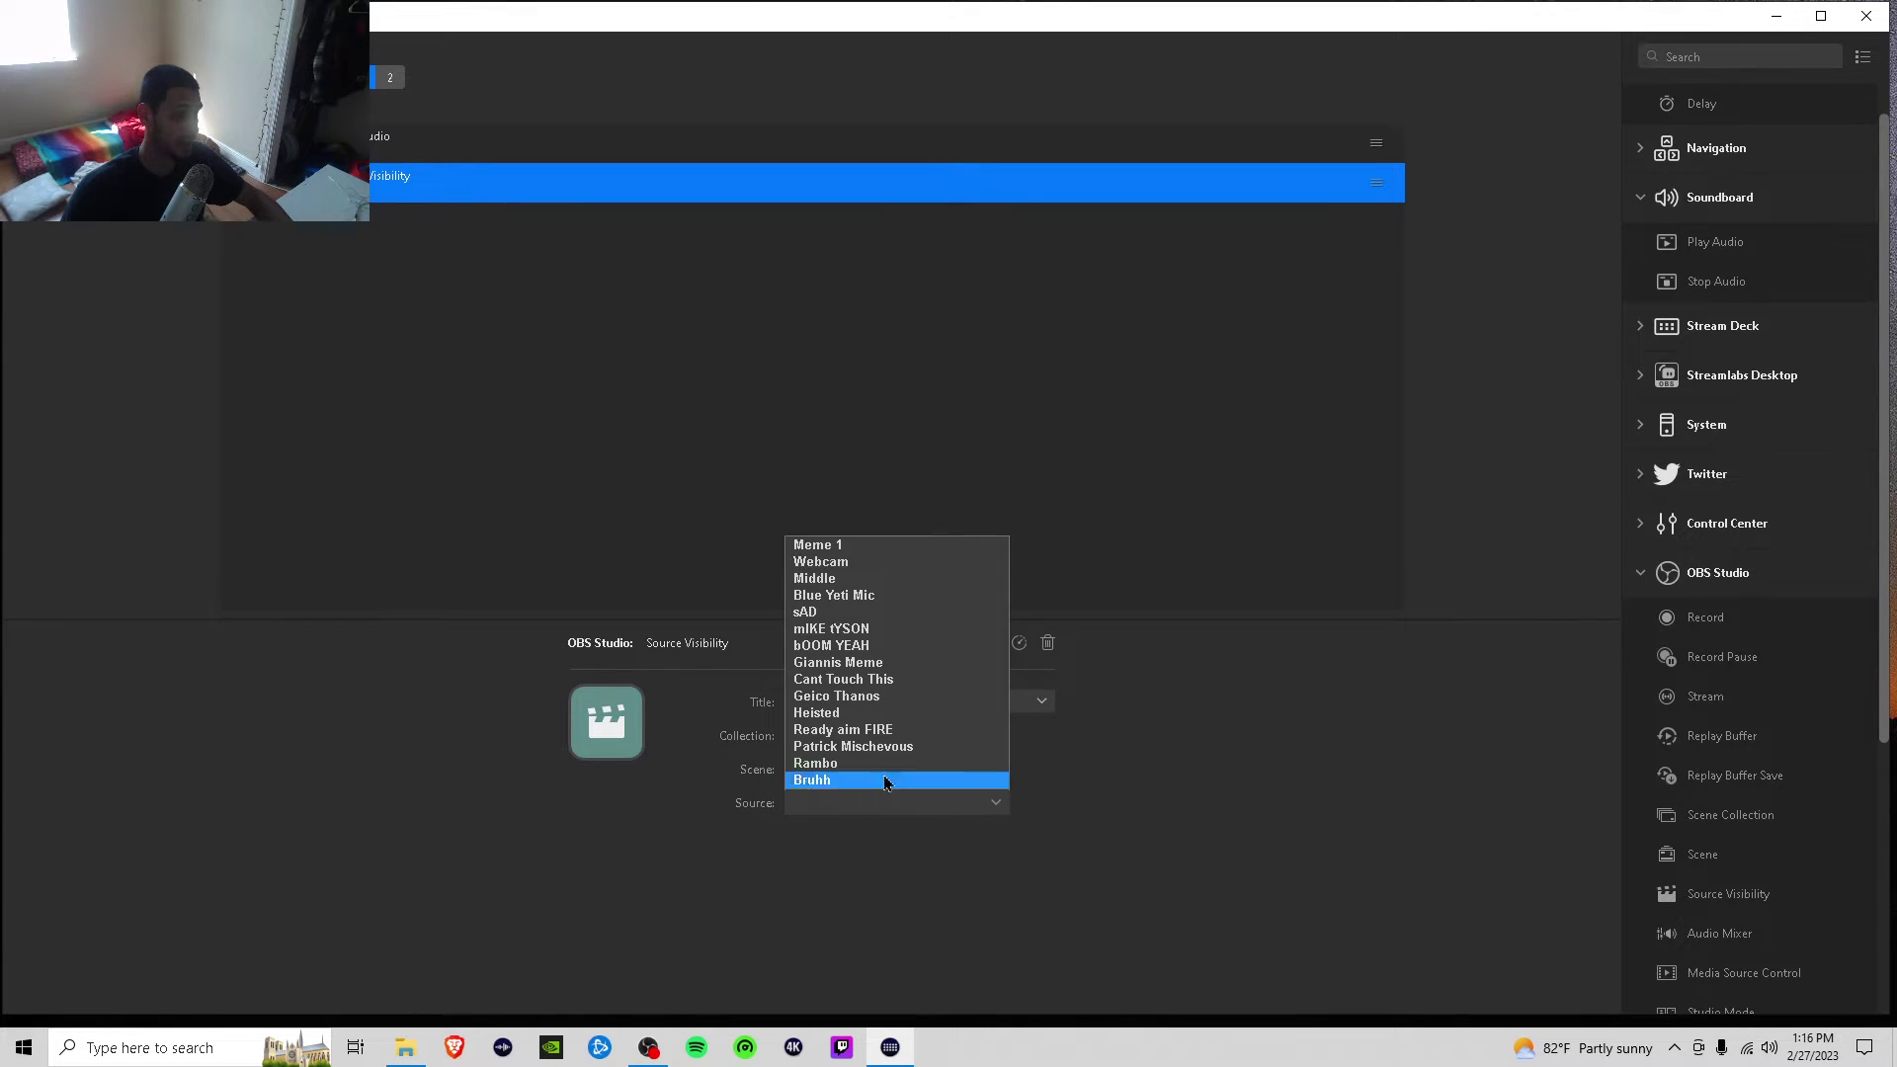
{"action": "left_click", "coordinate": [827, 548]}
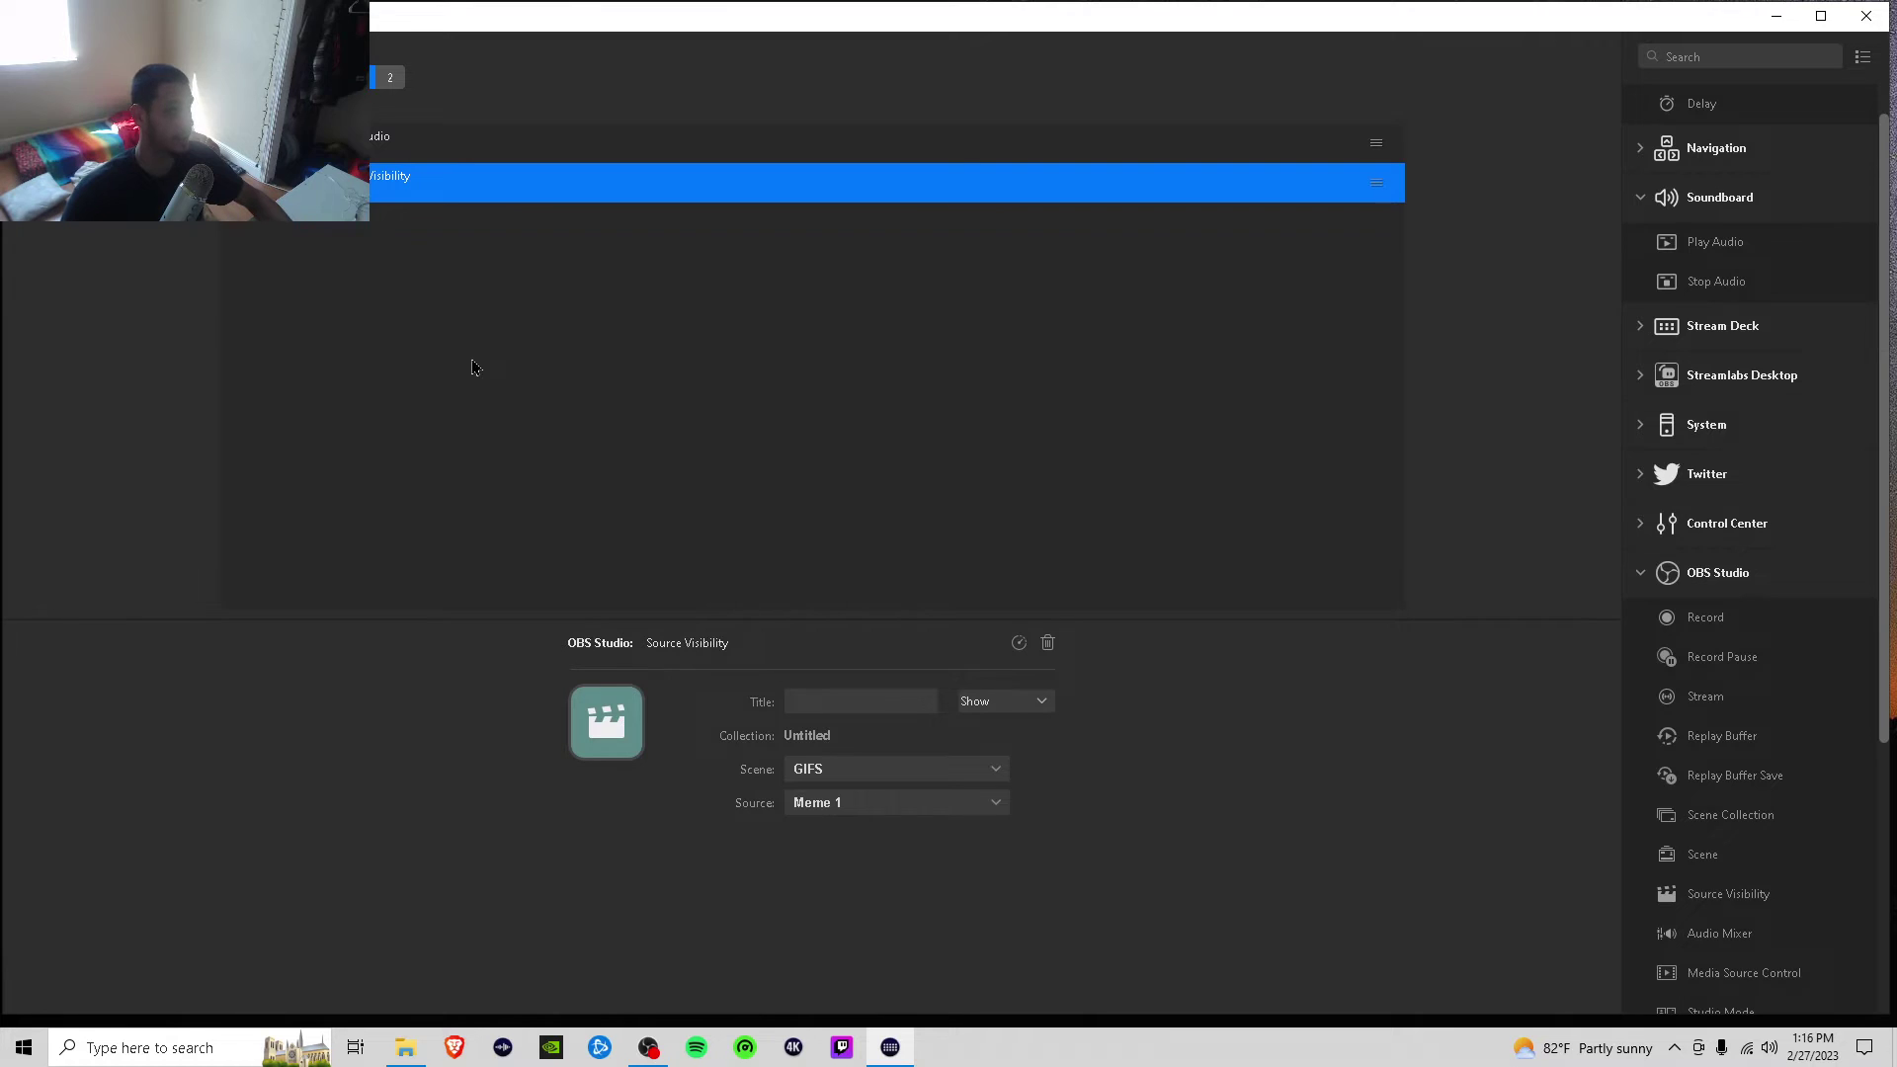
Browse for the Play Audio sound file in Memes Audio, briefly checking Memes Visuals.
{"action": "left_click", "coordinate": [382, 145]}
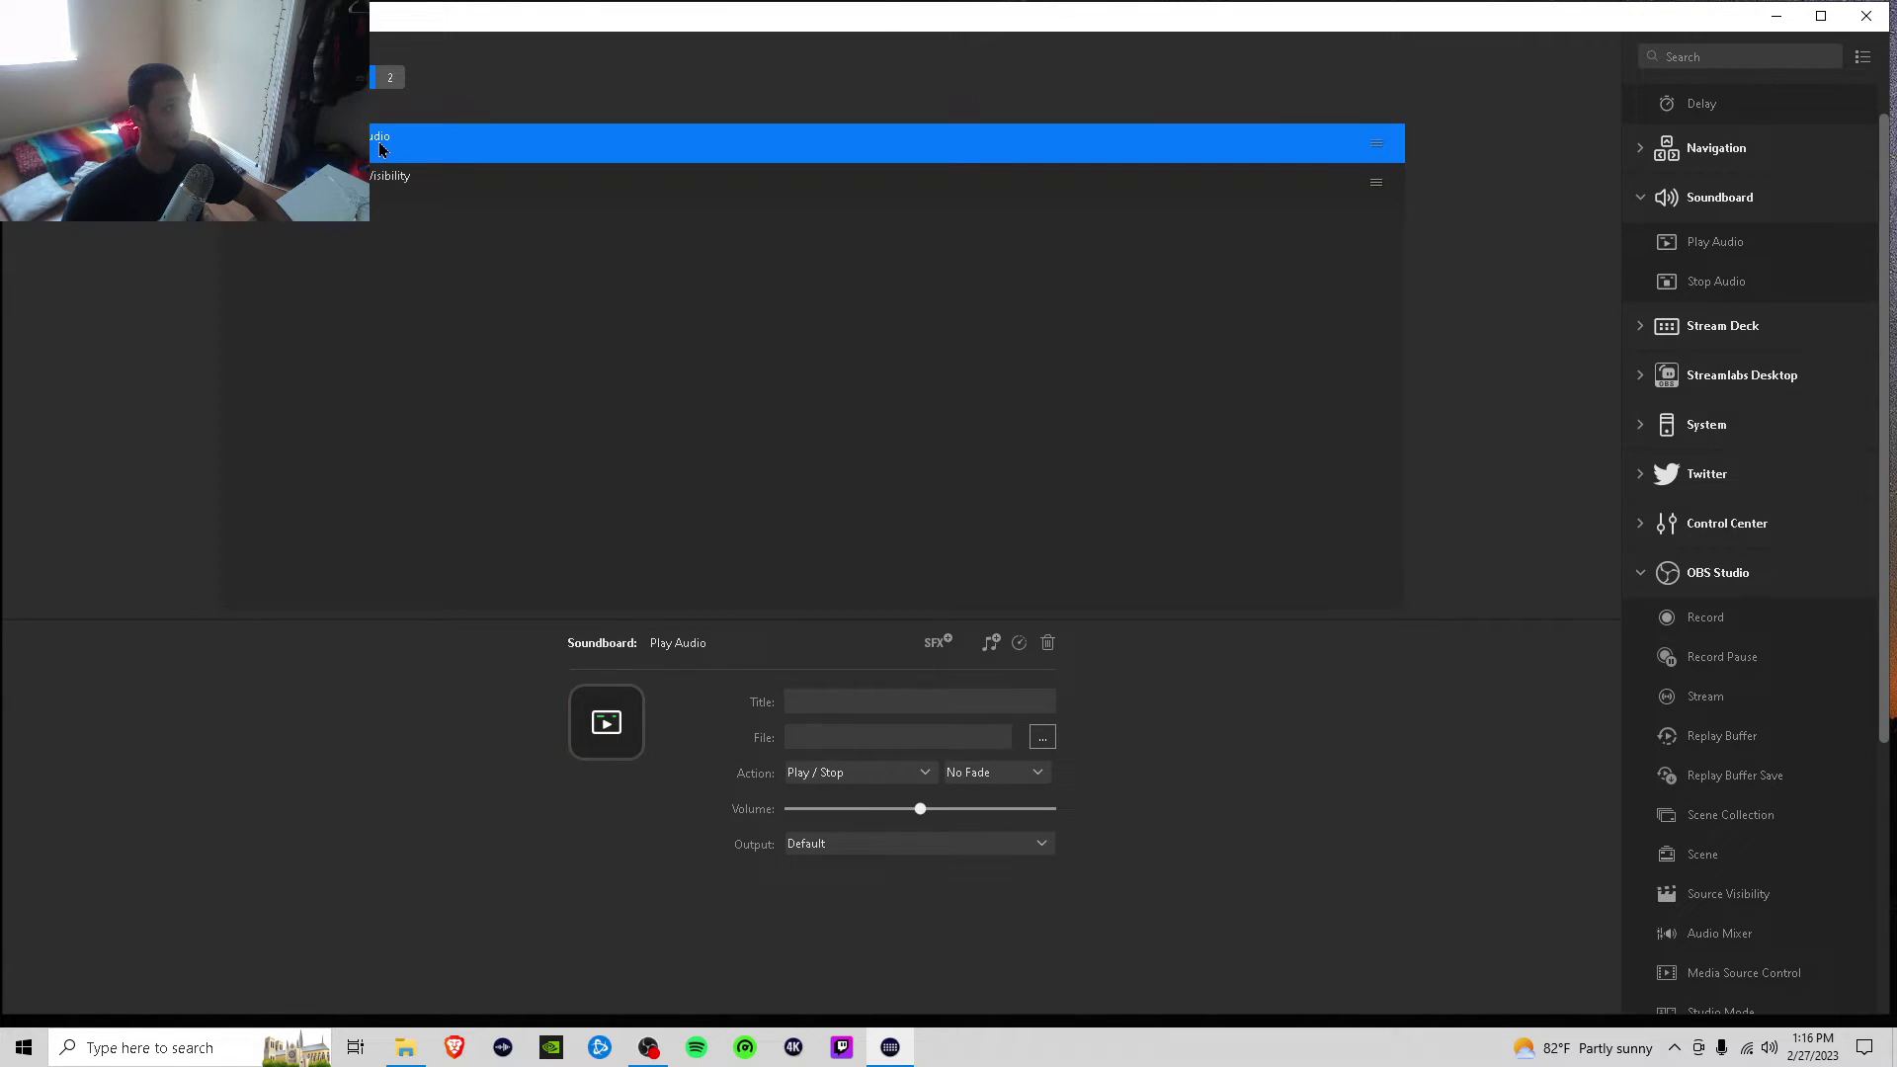
{"action": "left_click", "coordinate": [1041, 746]}
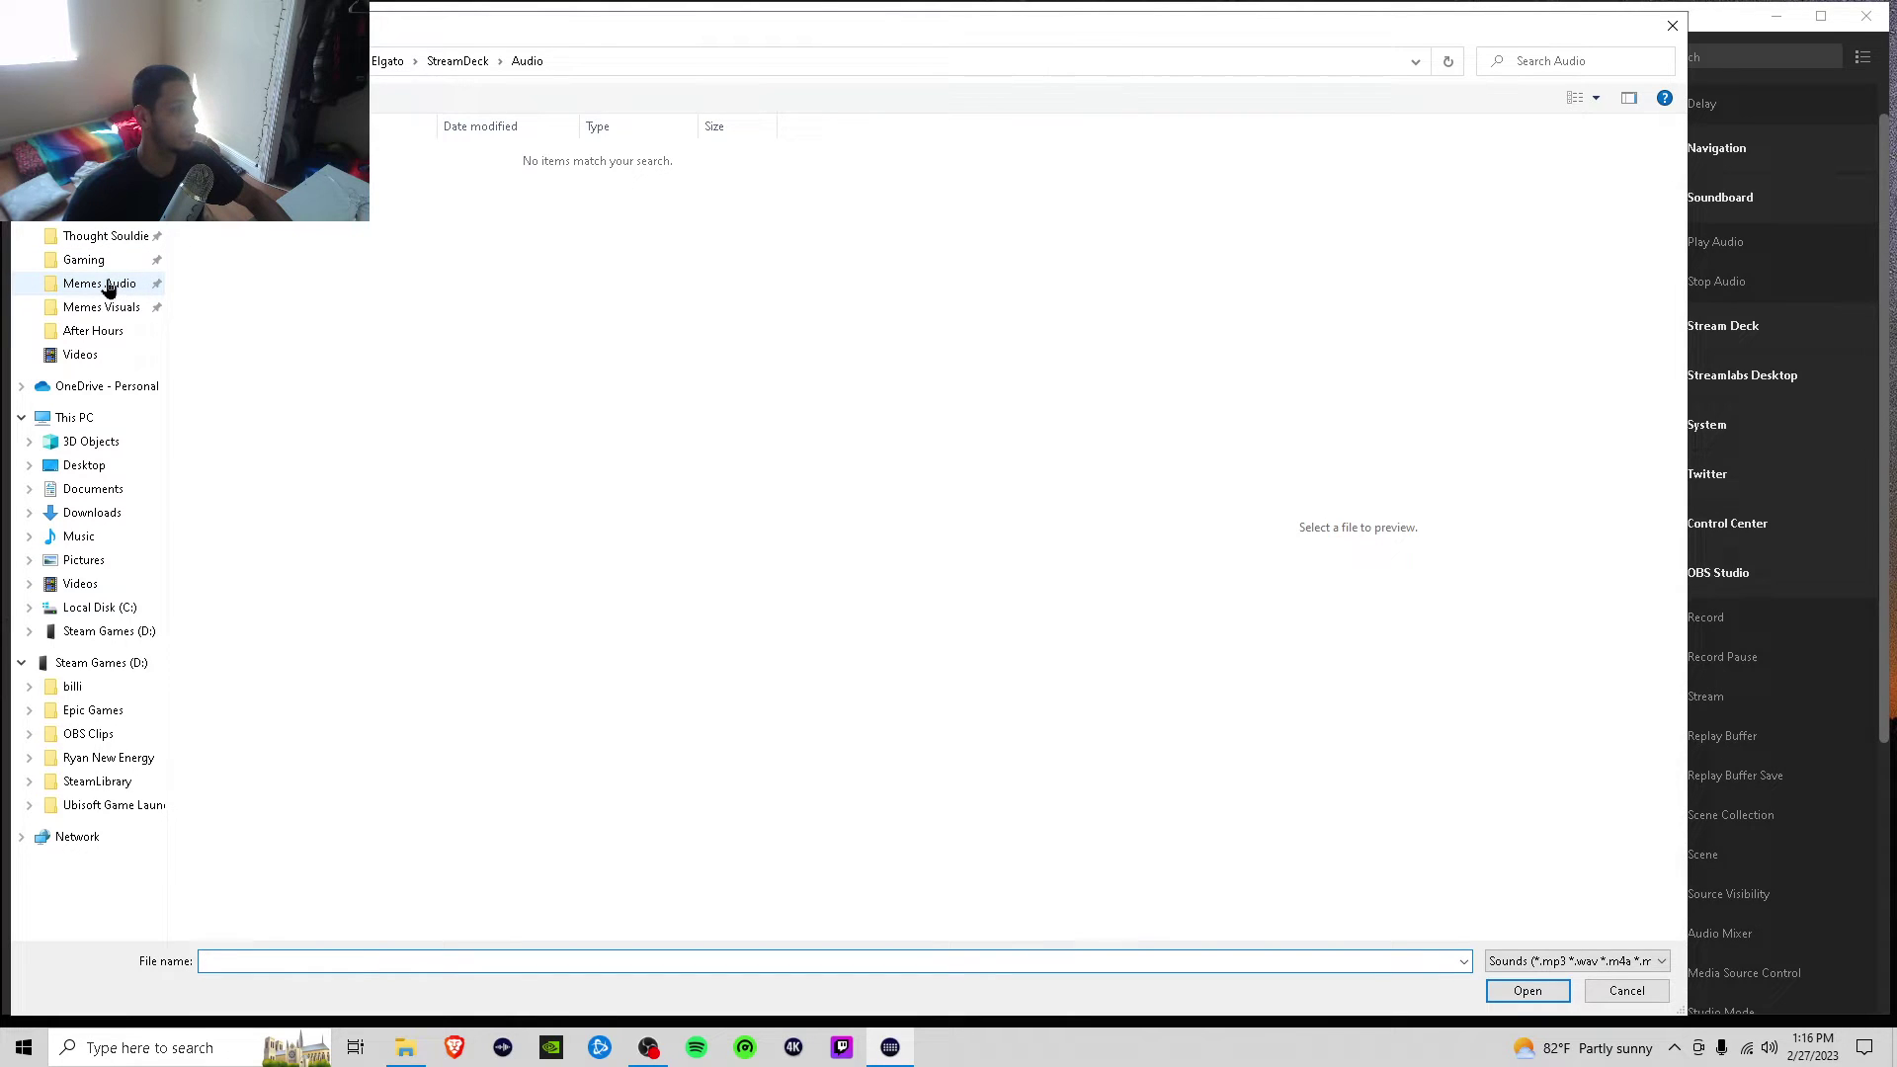
{"action": "left_click", "coordinate": [107, 288]}
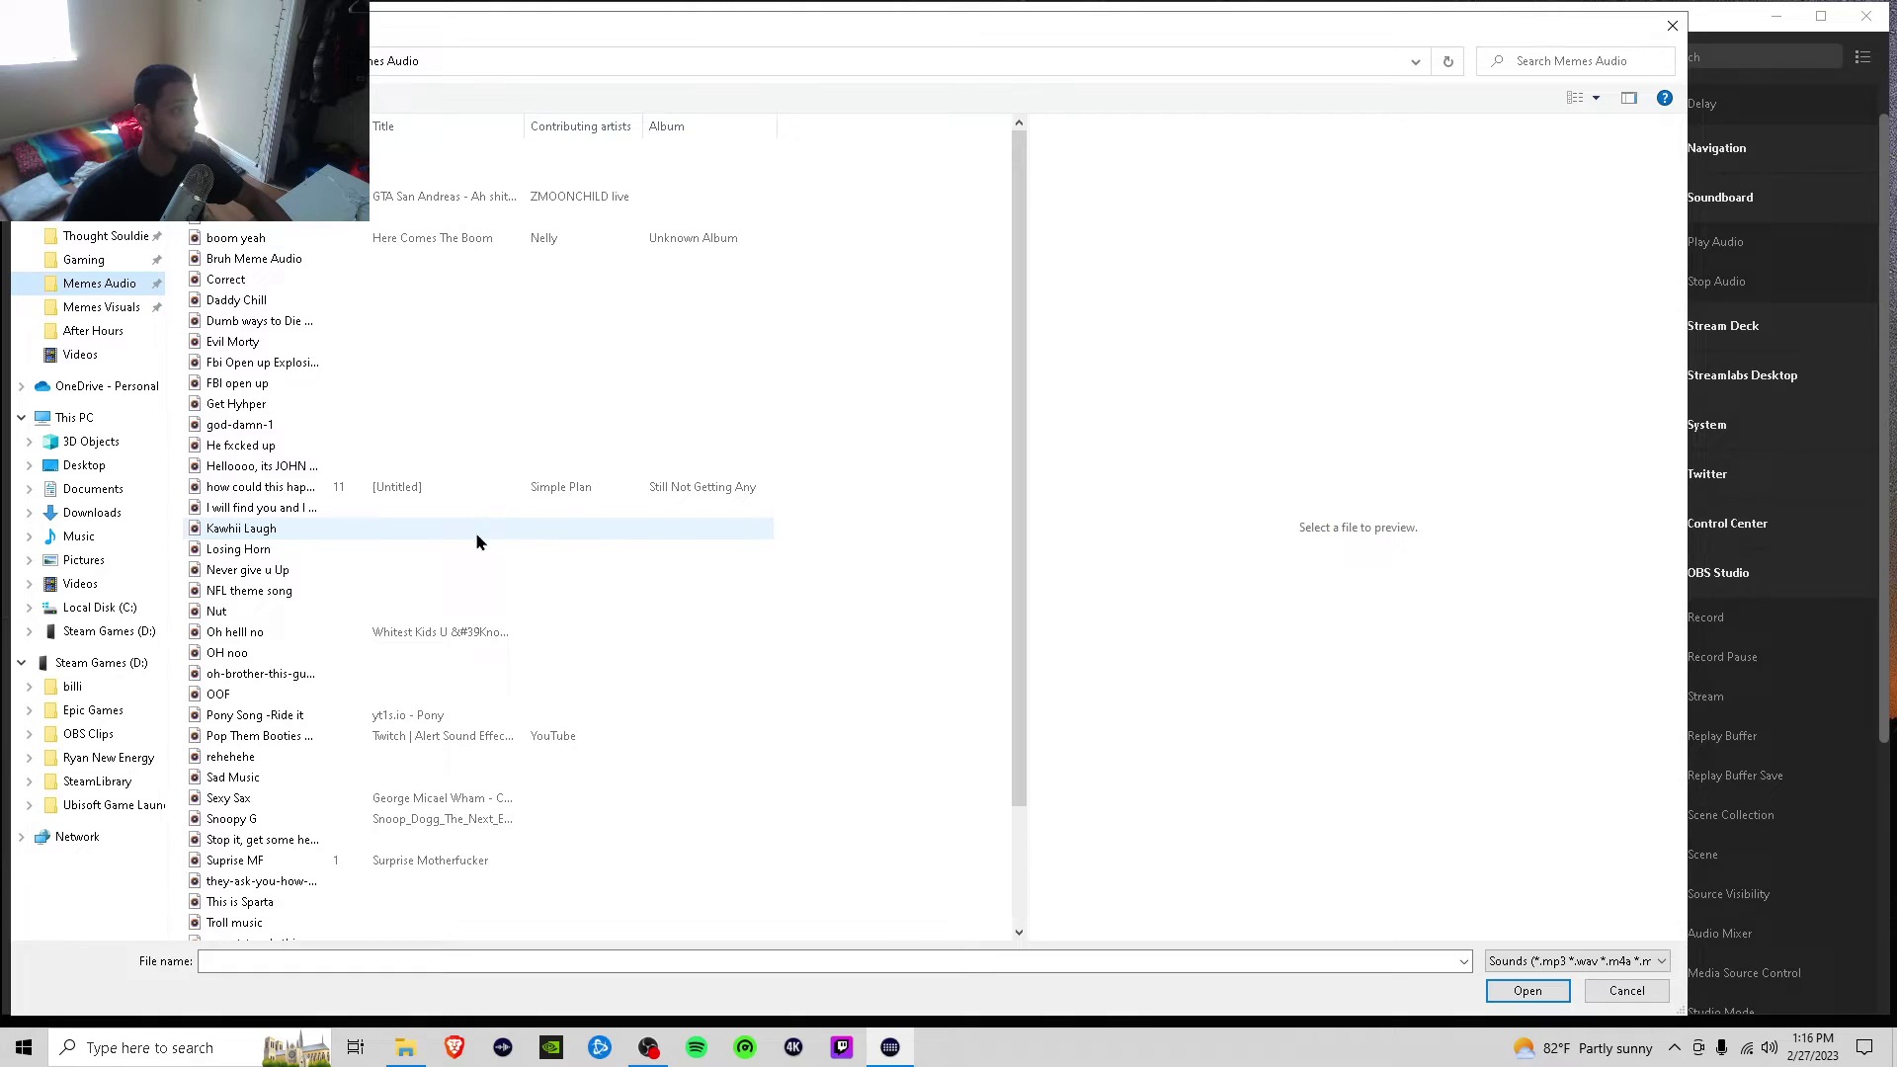
{"action": "left_click", "coordinate": [105, 309]}
{"action": "left_click", "coordinate": [98, 284]}
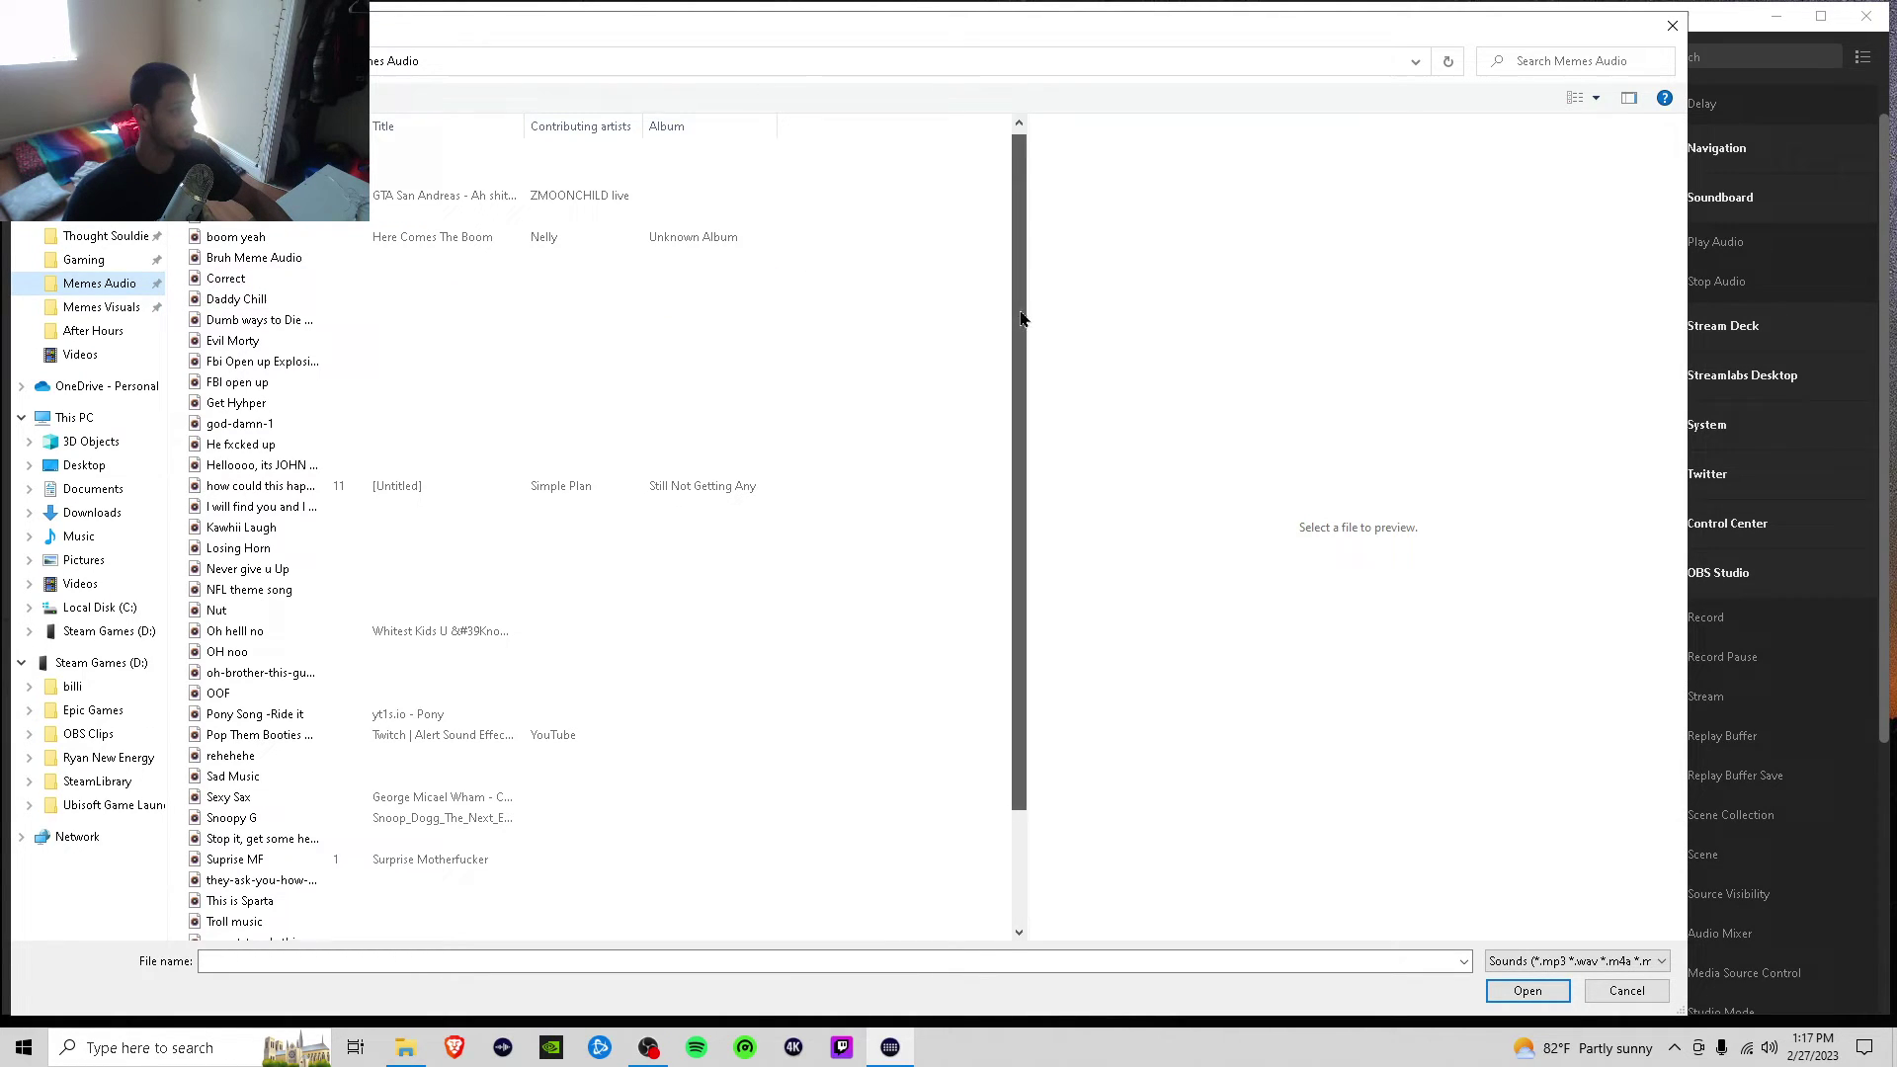
{"action": "left_click_drag", "start_coordinate": [1018, 309], "coordinate": [1004, 513]}
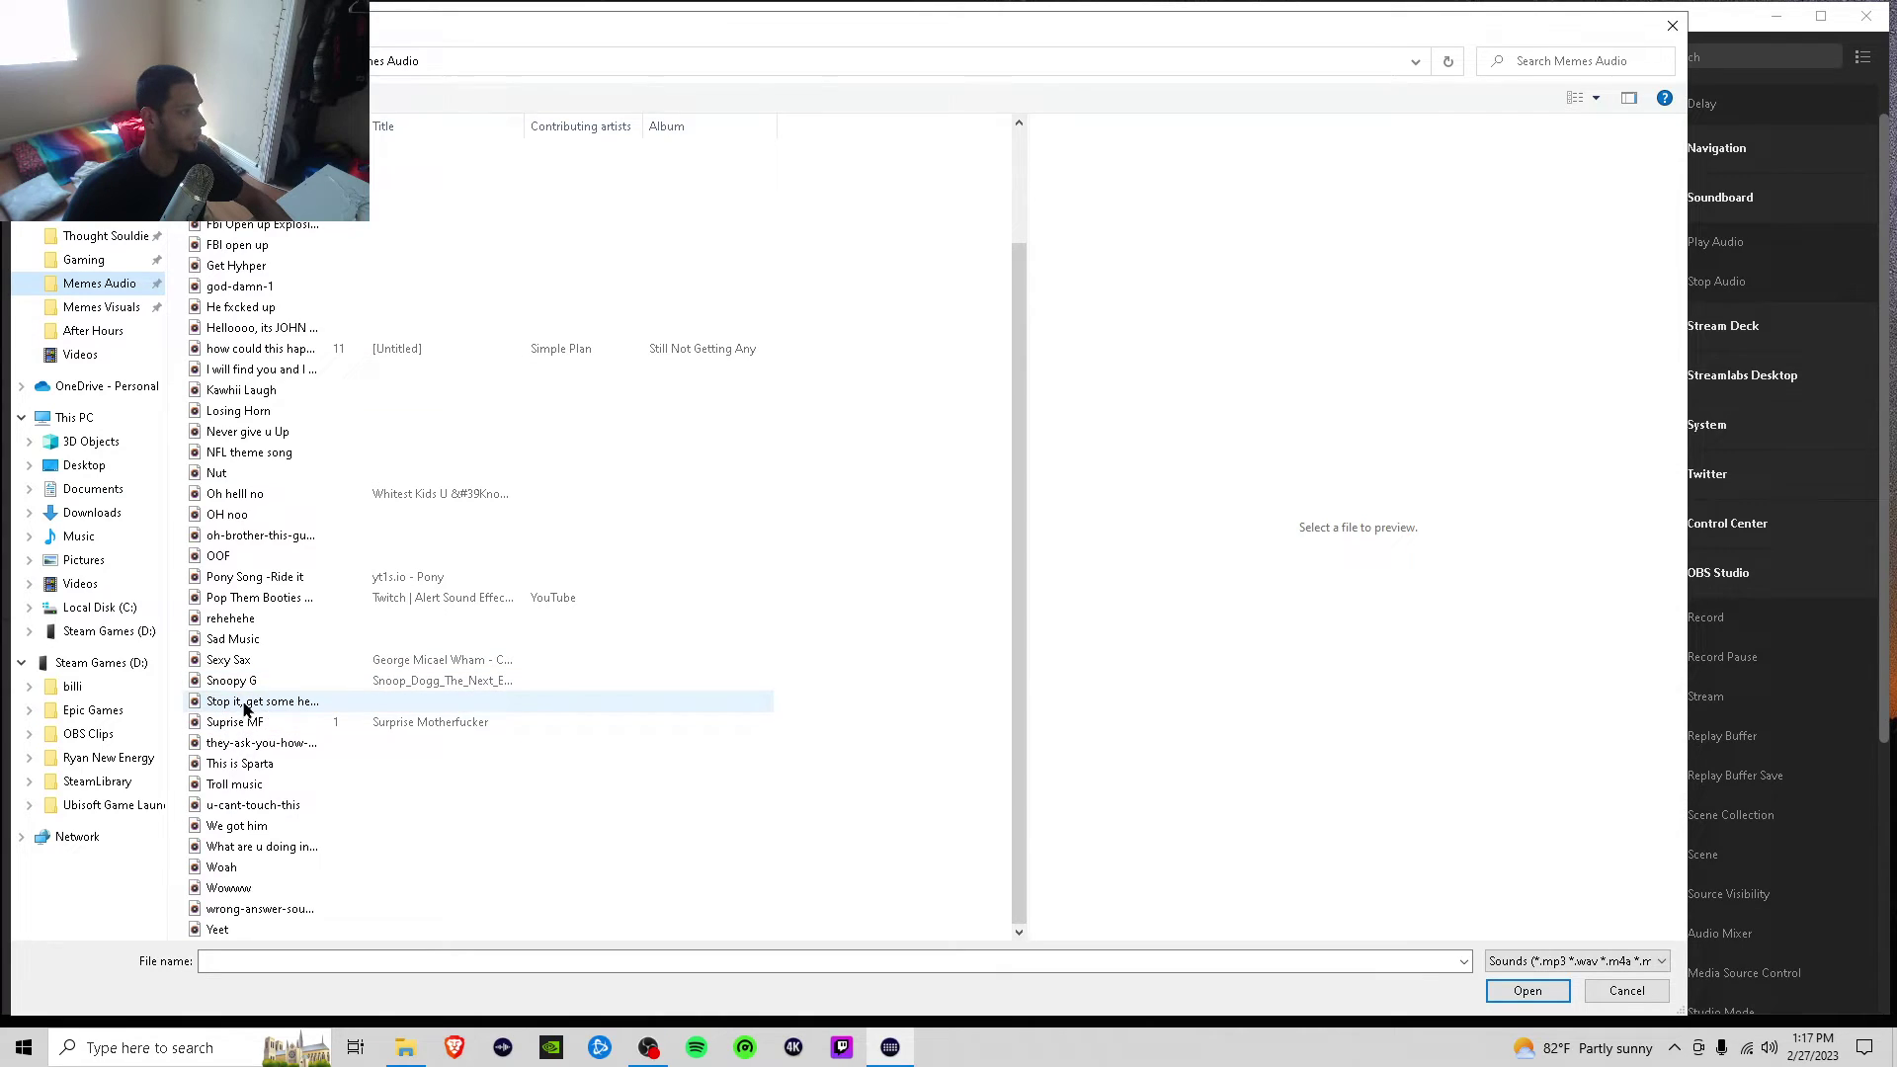
Set Play Audio to This is Sparta.mp3 at 36% and review Source Visibility (GIFS, Meme 1, Show).
{"action": "double_click", "coordinate": [238, 766]}
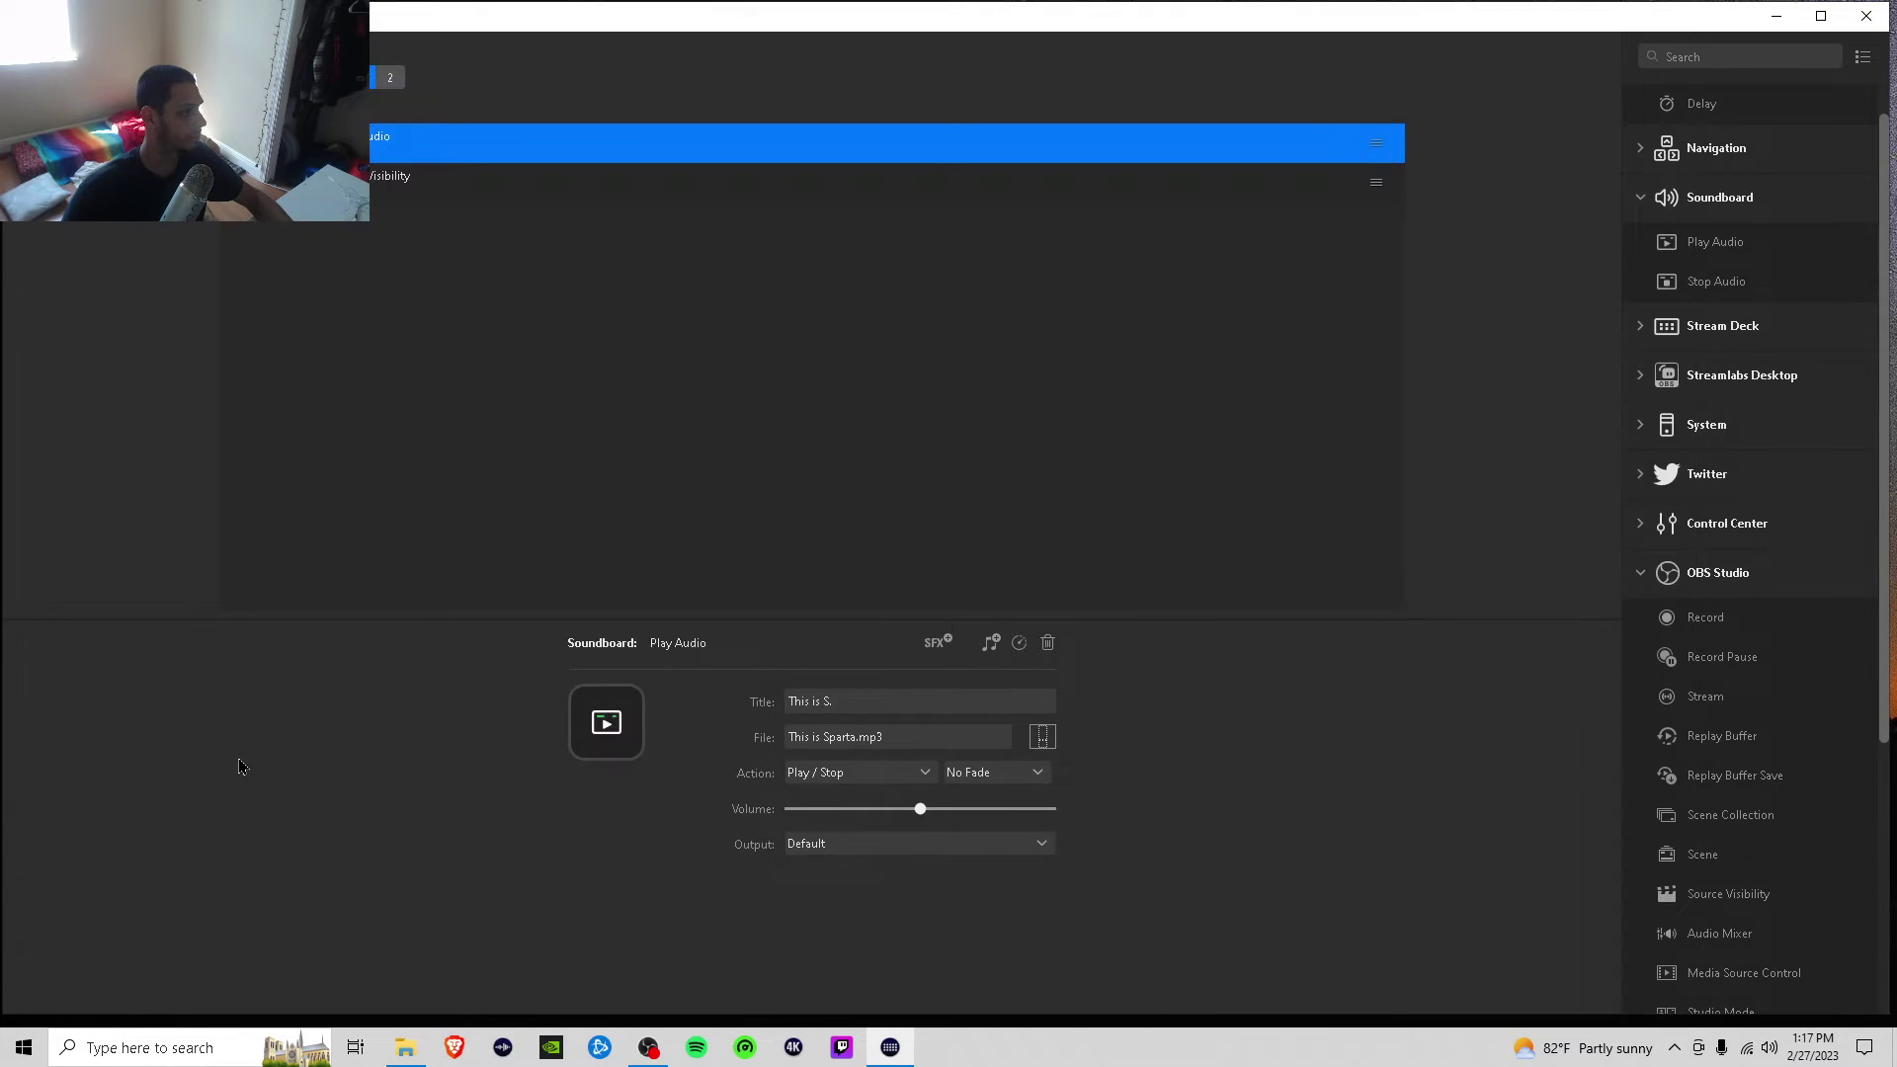
{"action": "left_click_drag", "start_coordinate": [921, 811], "coordinate": [887, 827]}
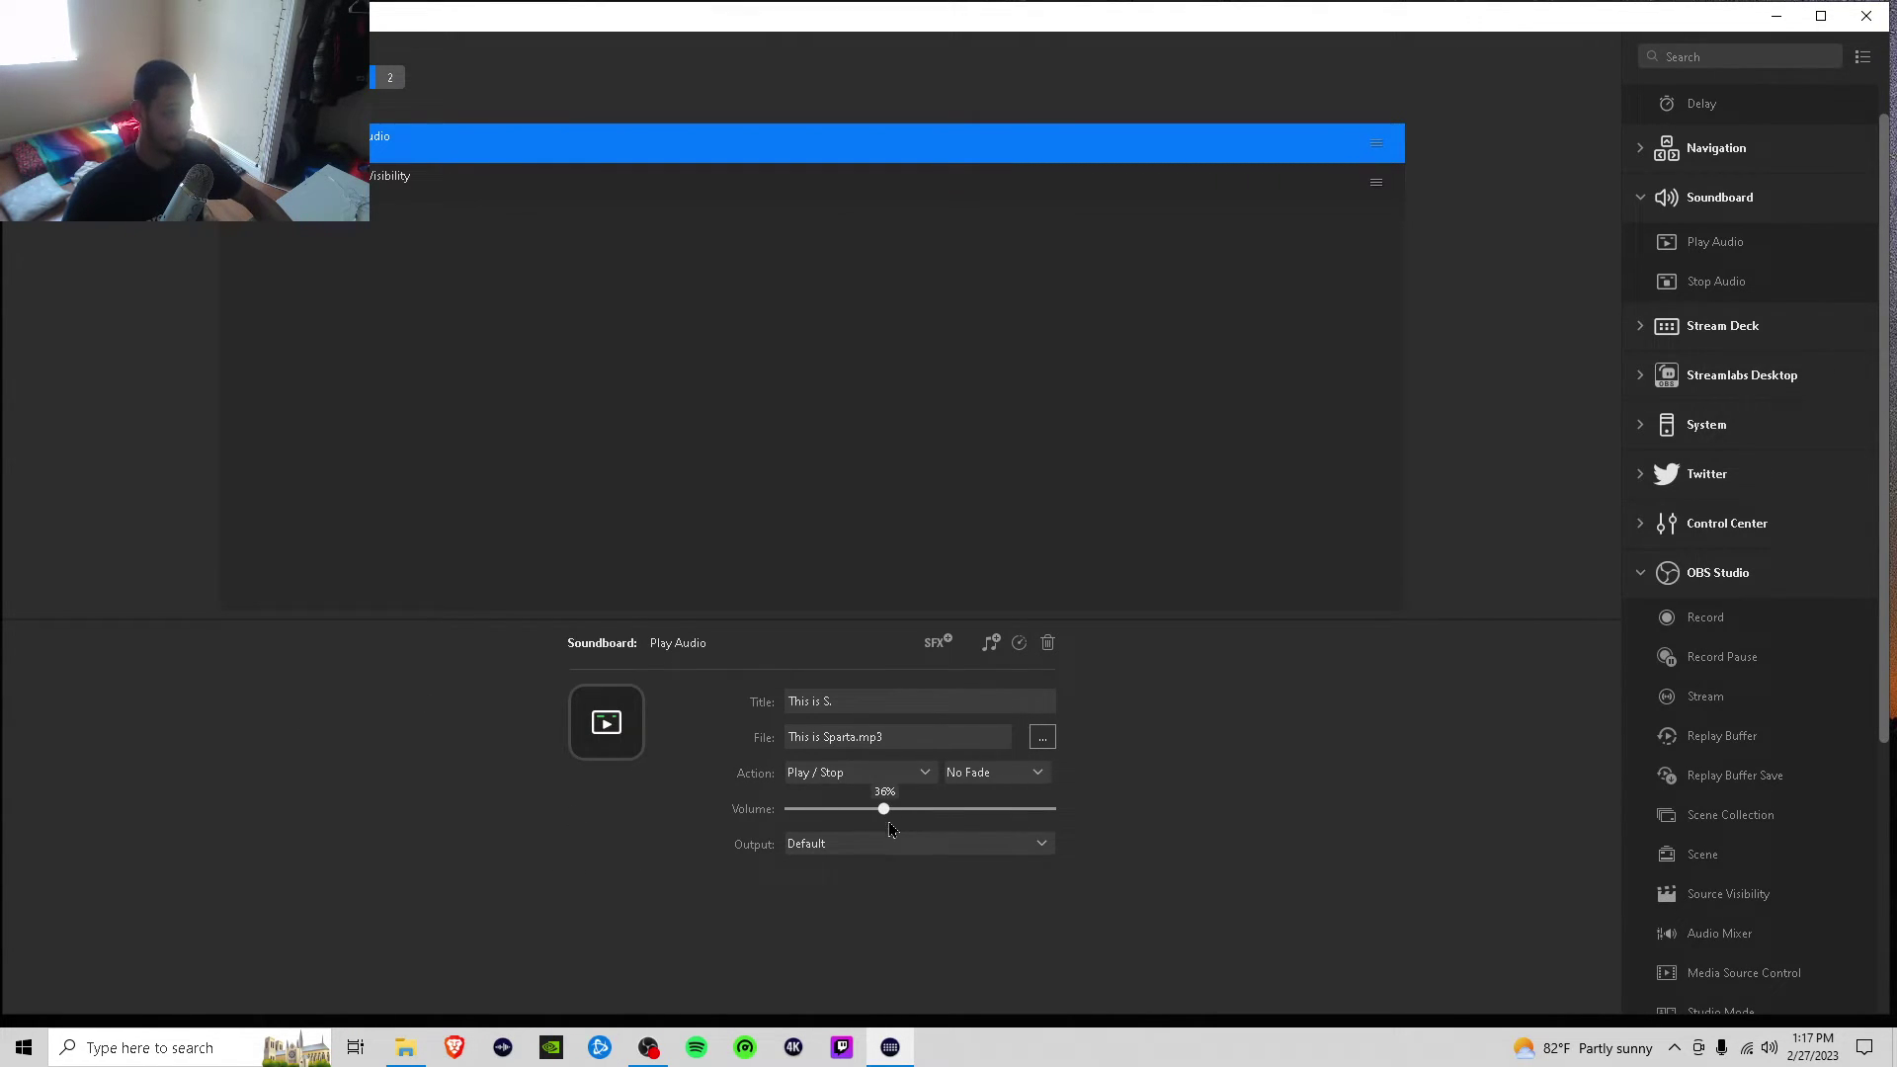
{"action": "left_click", "coordinate": [609, 287]}
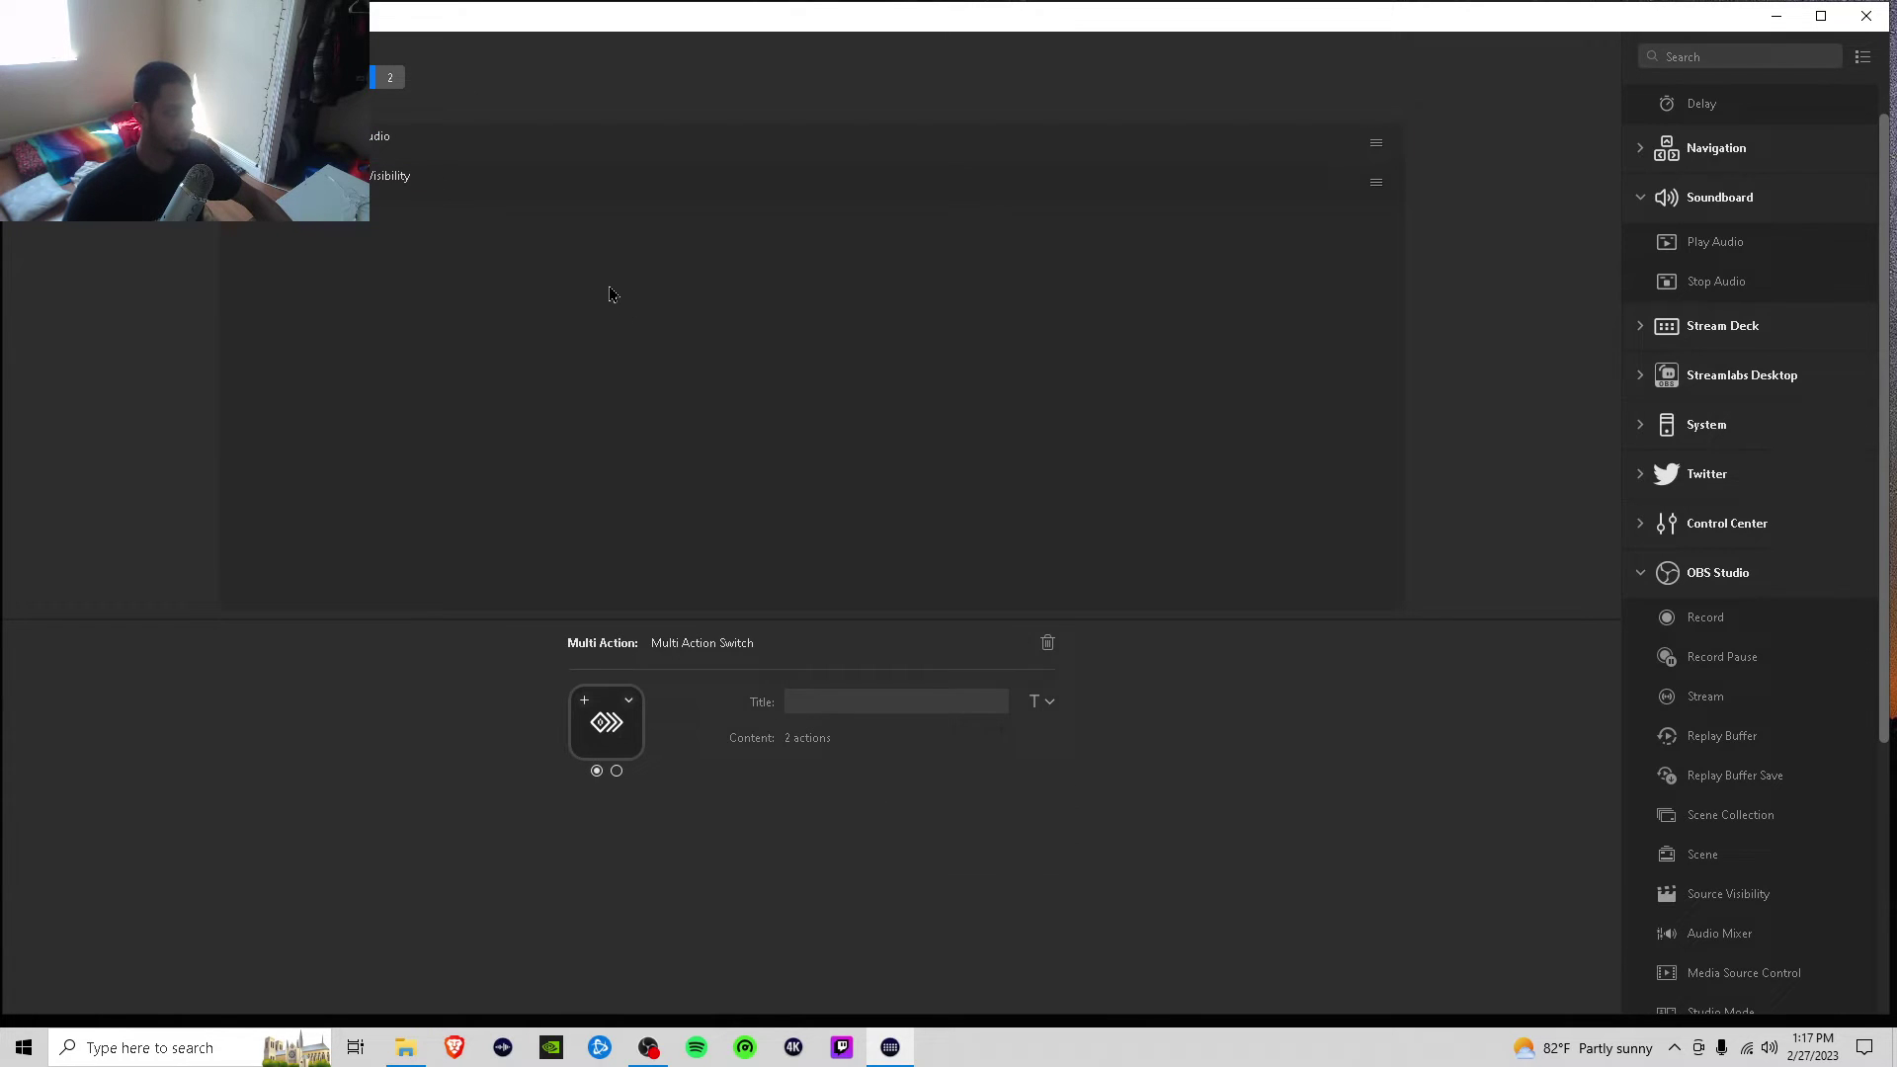
{"action": "left_click", "coordinate": [389, 79]}
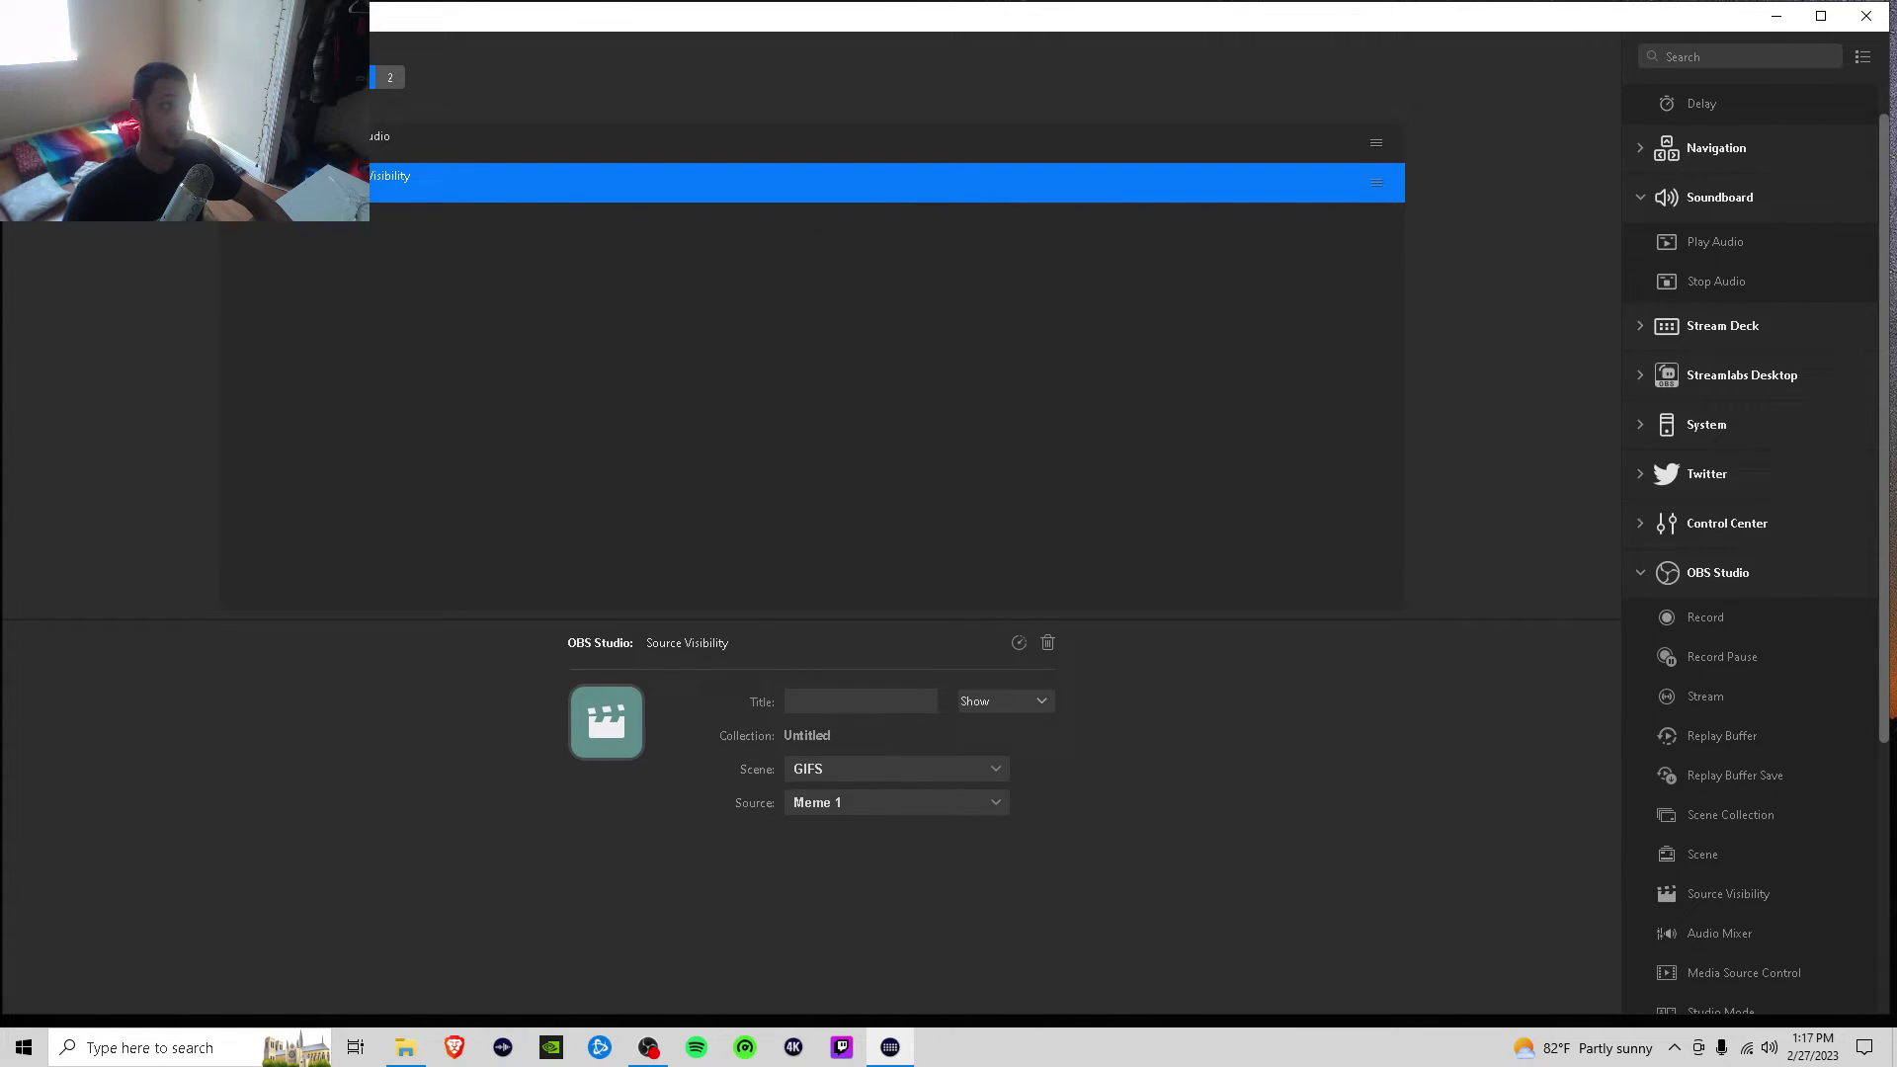
{"action": "key", "text": "Up"}
{"action": "key", "text": "Down"}
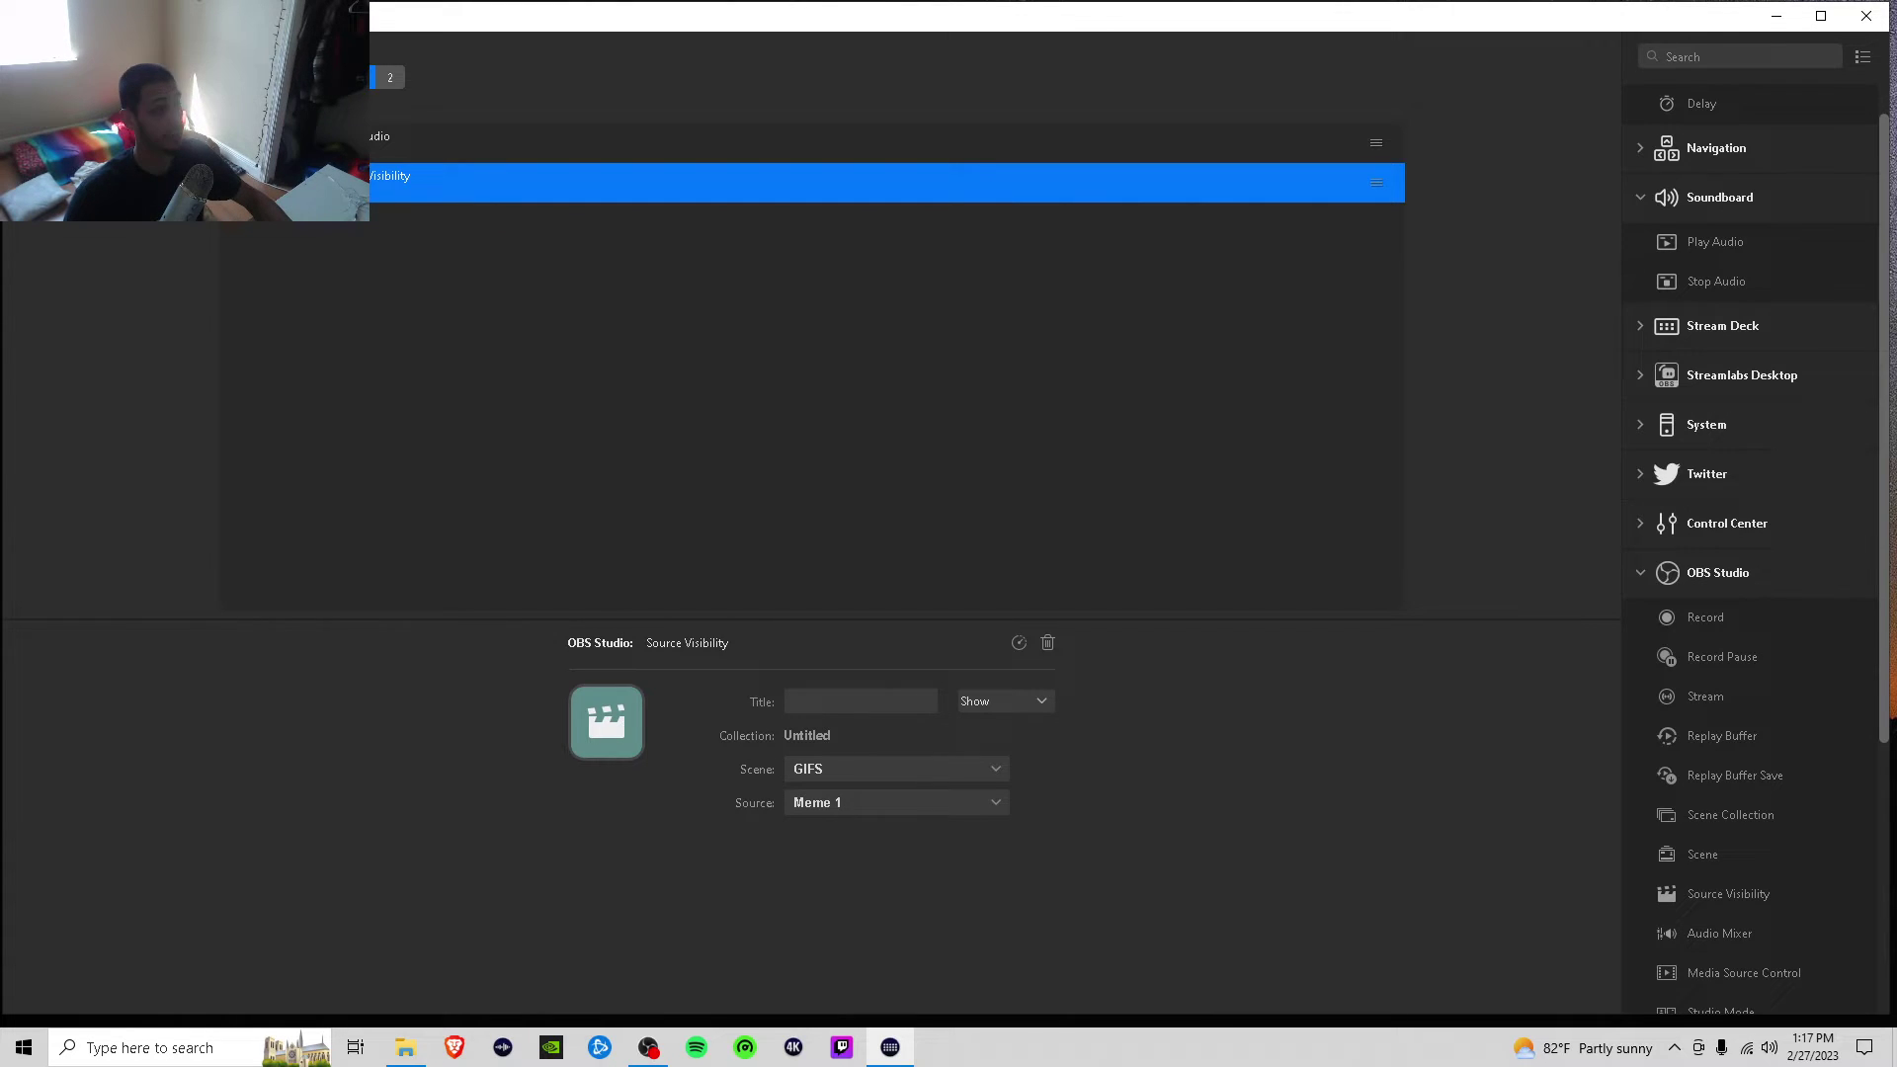
Paste the Source Visibility action into state 2 and switch it from Show to Hide.
{"action": "left_click", "coordinate": [396, 108]}
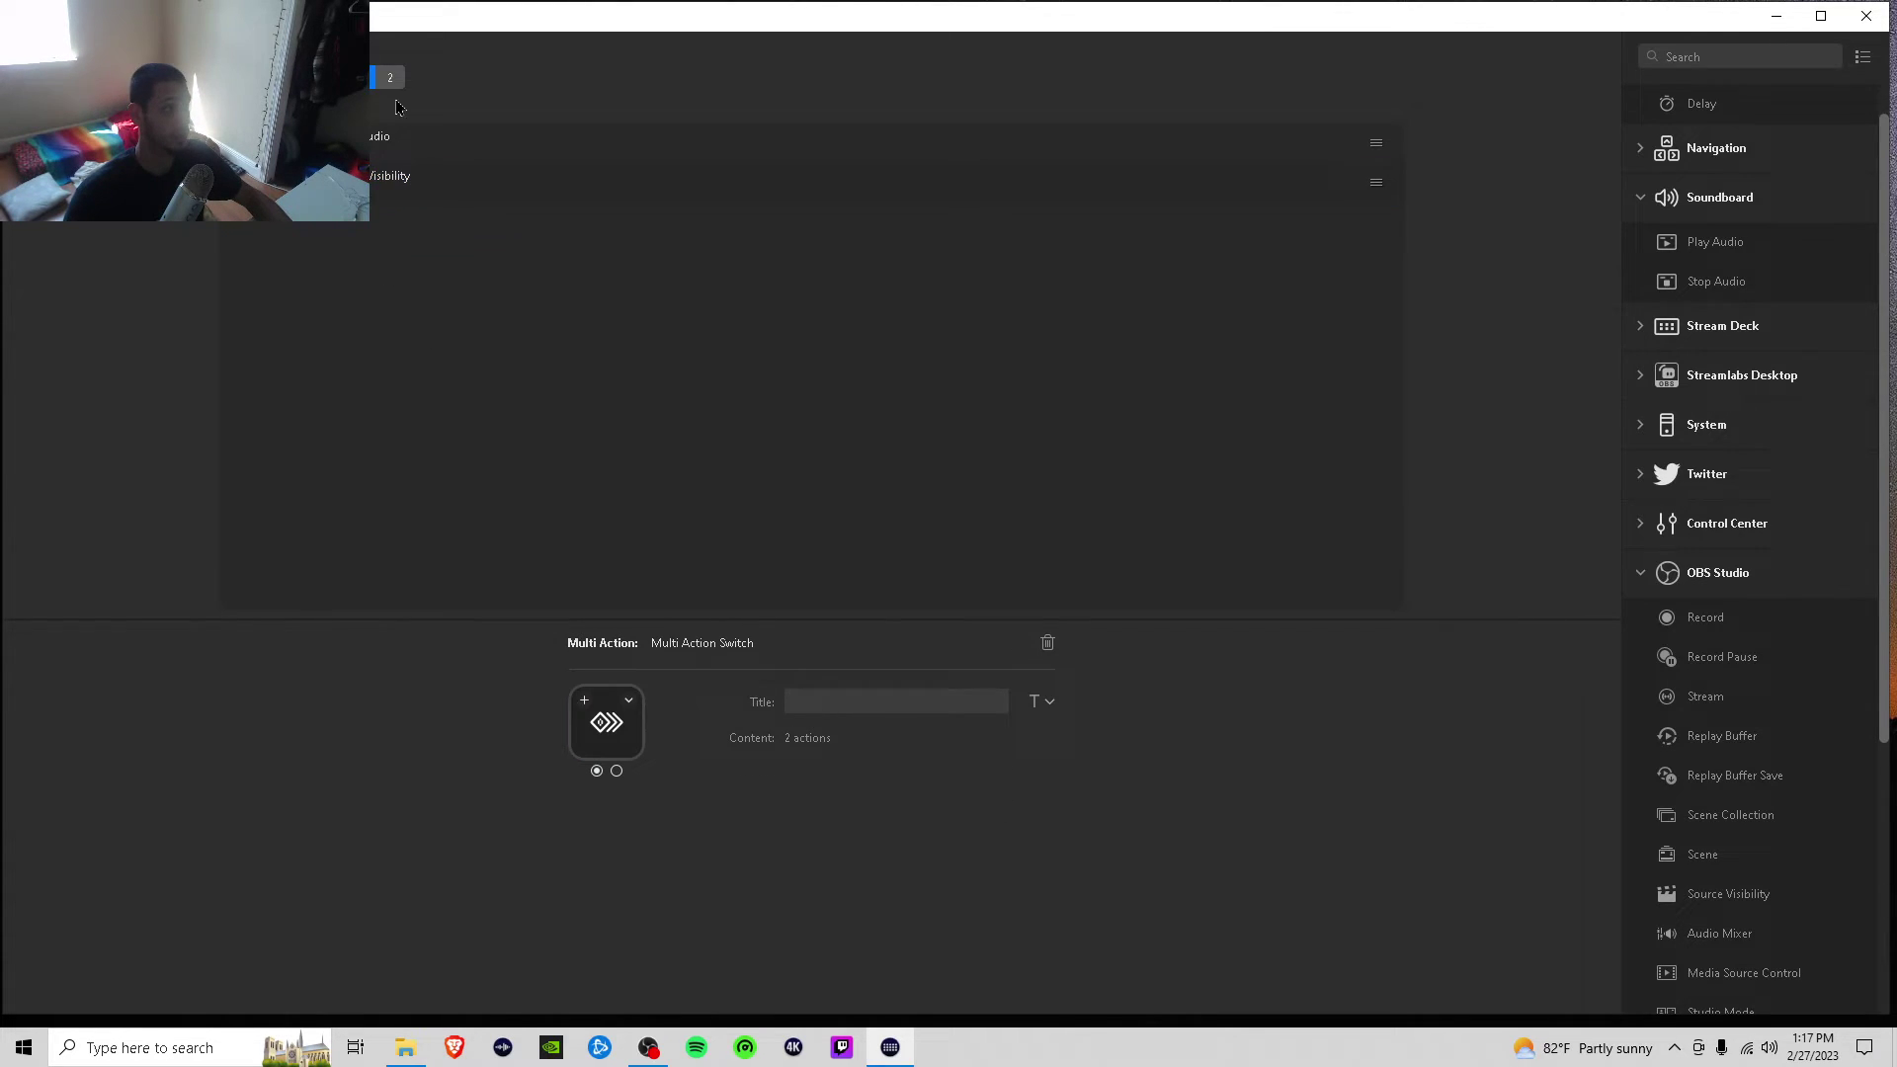
{"action": "left_click", "coordinate": [389, 85]}
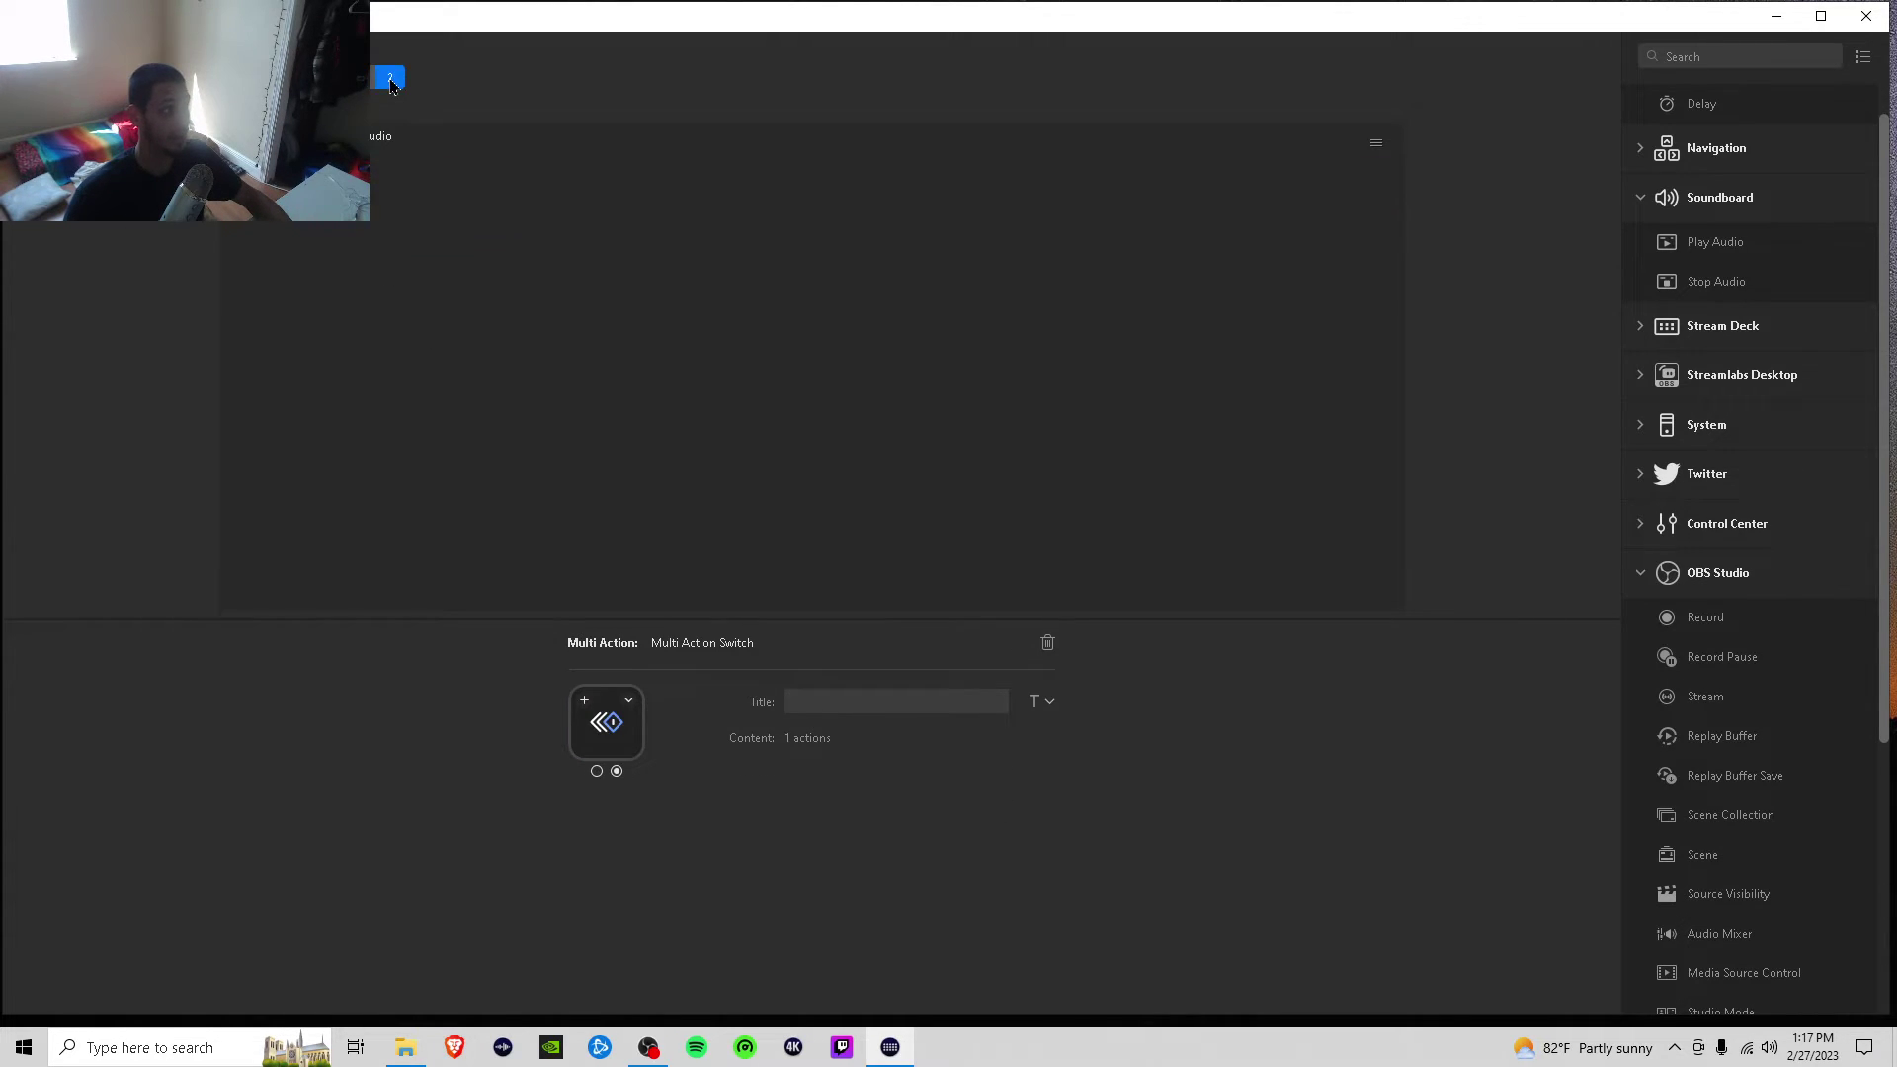
{"action": "right_click", "coordinate": [385, 222]}
{"action": "left_click", "coordinate": [432, 246]}
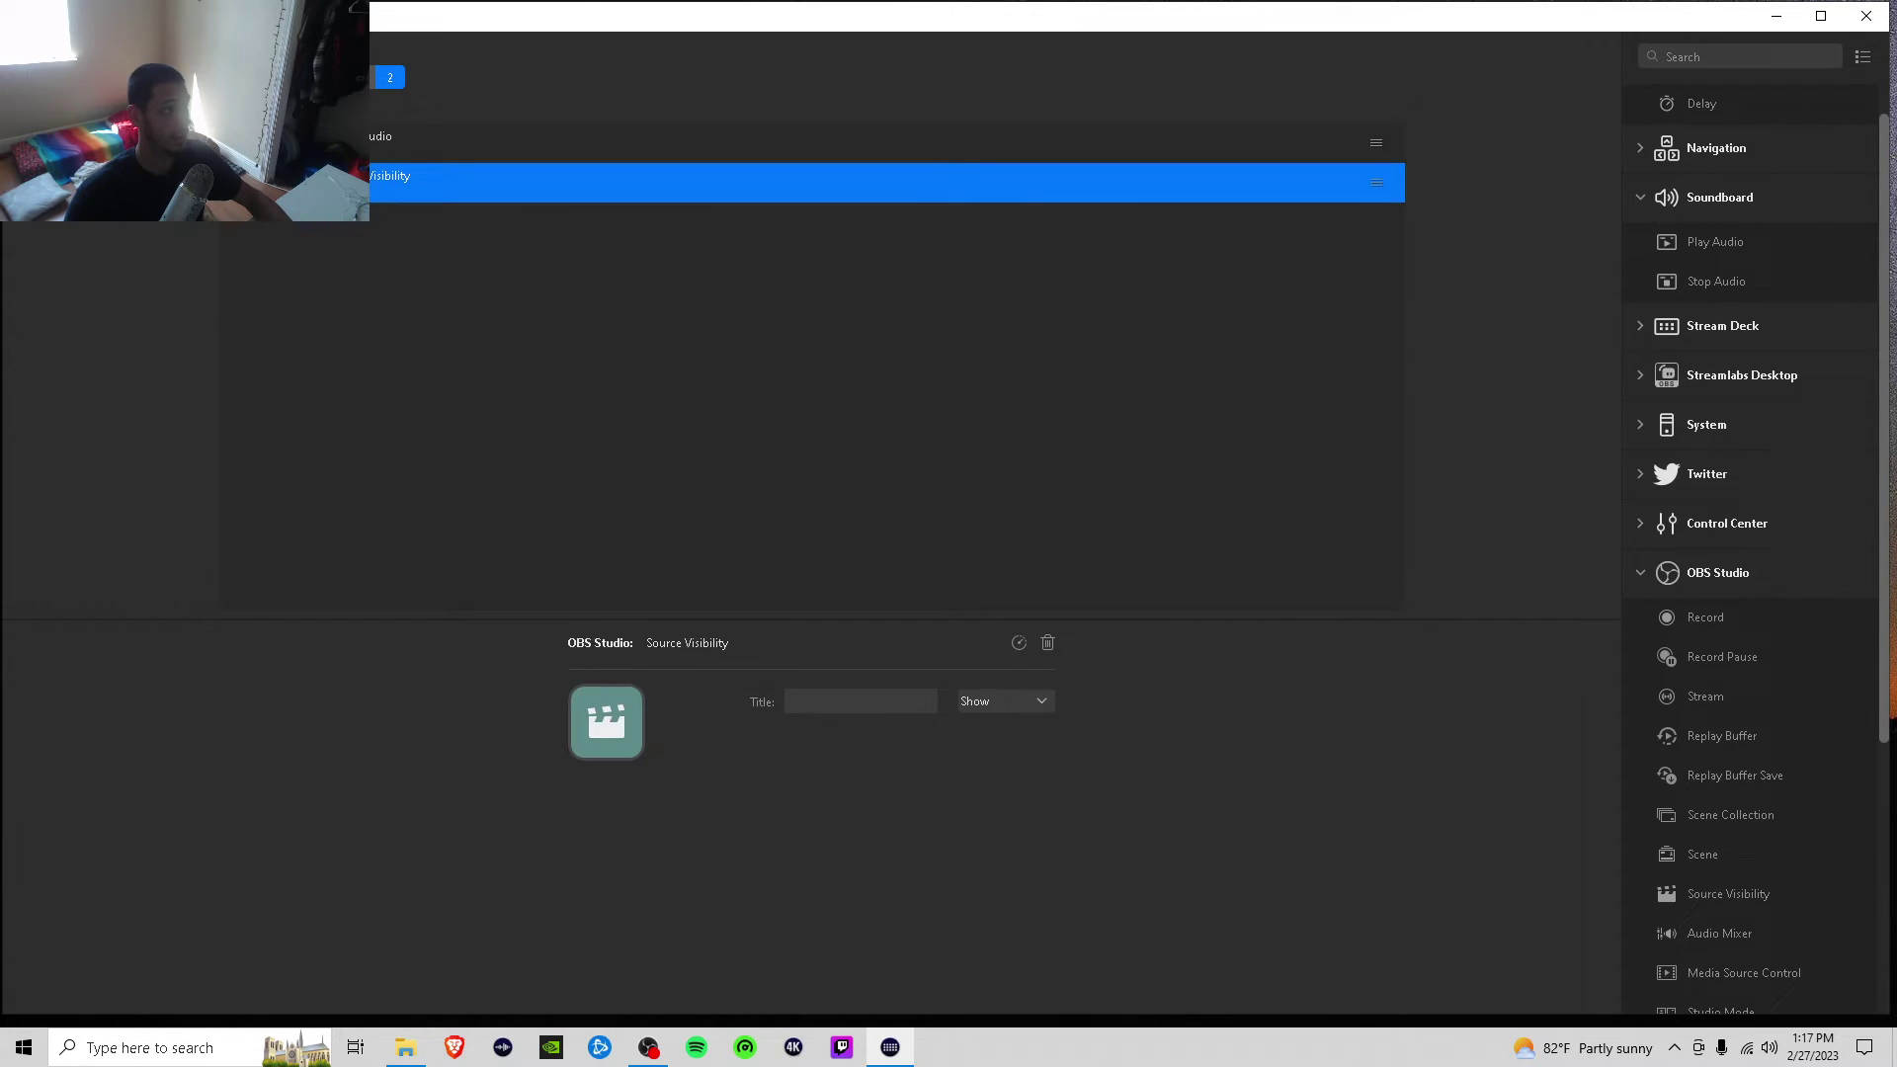
{"action": "left_click", "coordinate": [1008, 712]}
{"action": "left_click", "coordinate": [1014, 748]}
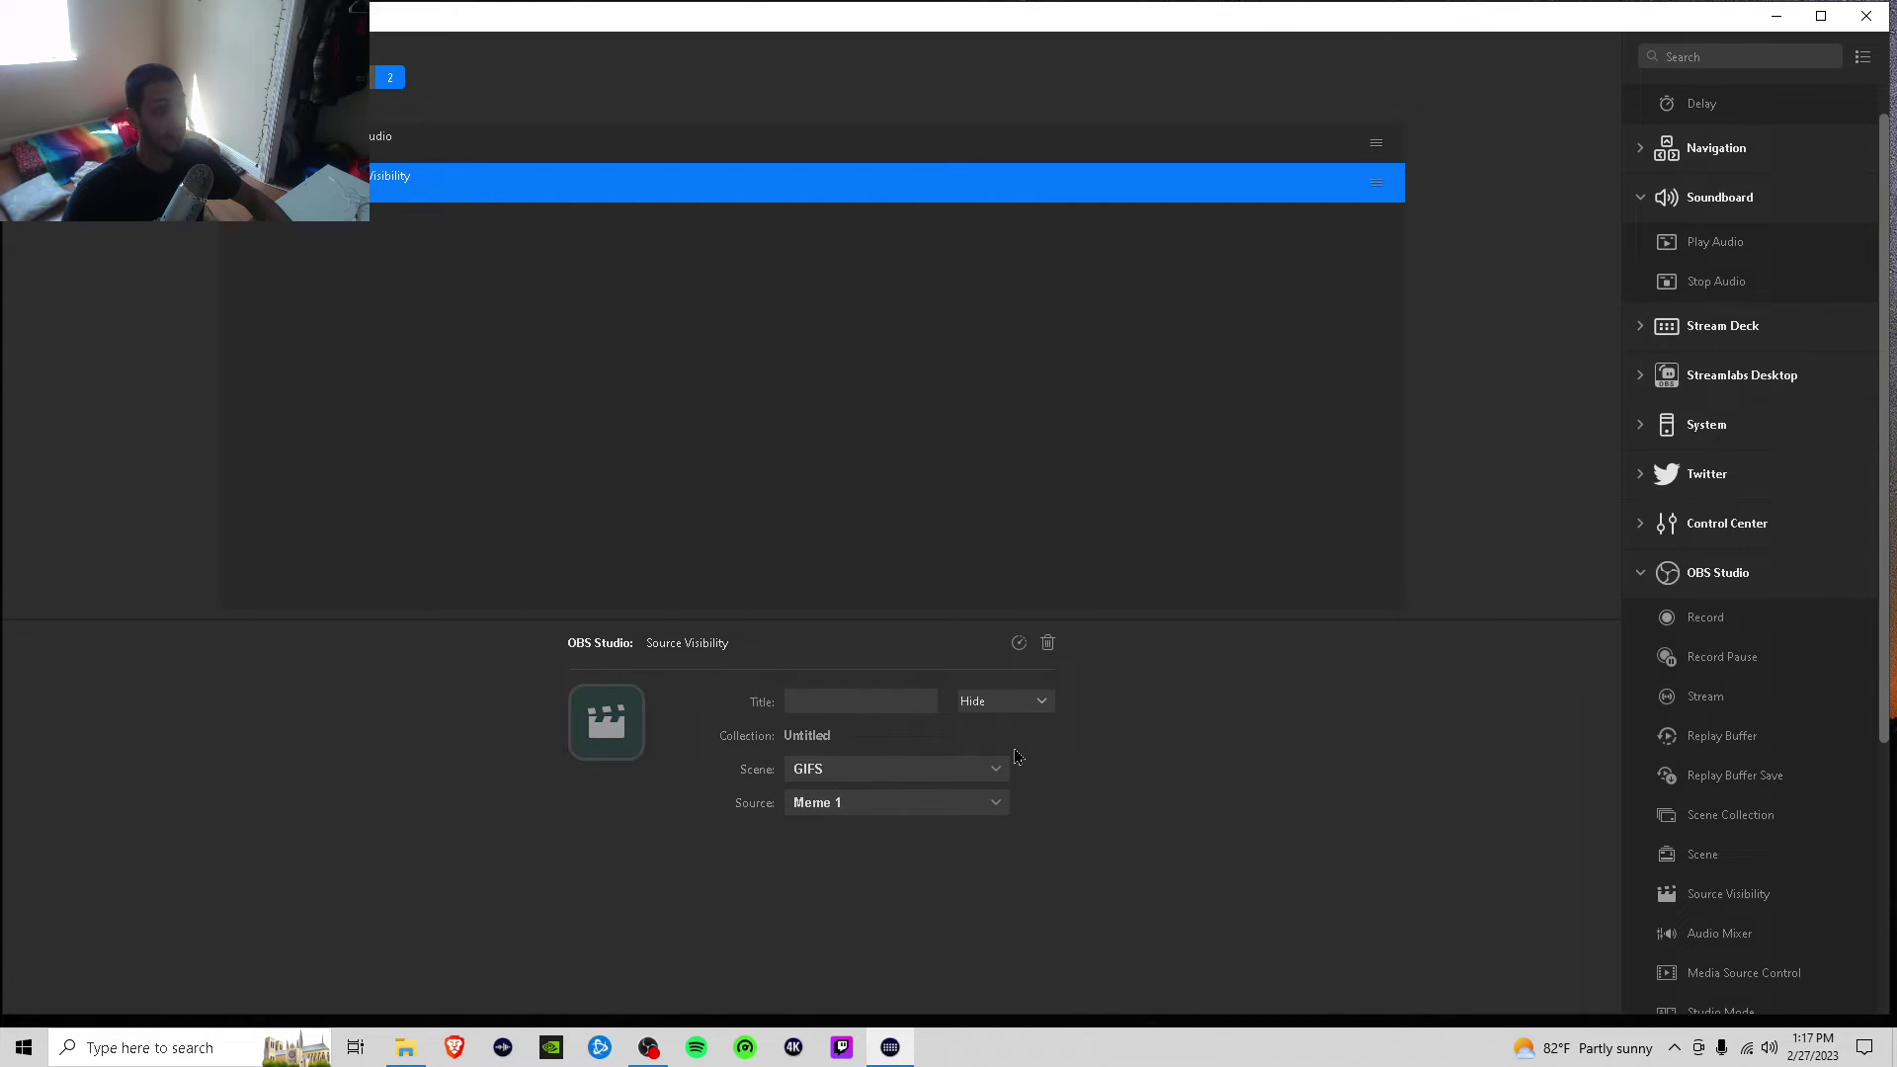
{"action": "left_click", "coordinate": [470, 249]}
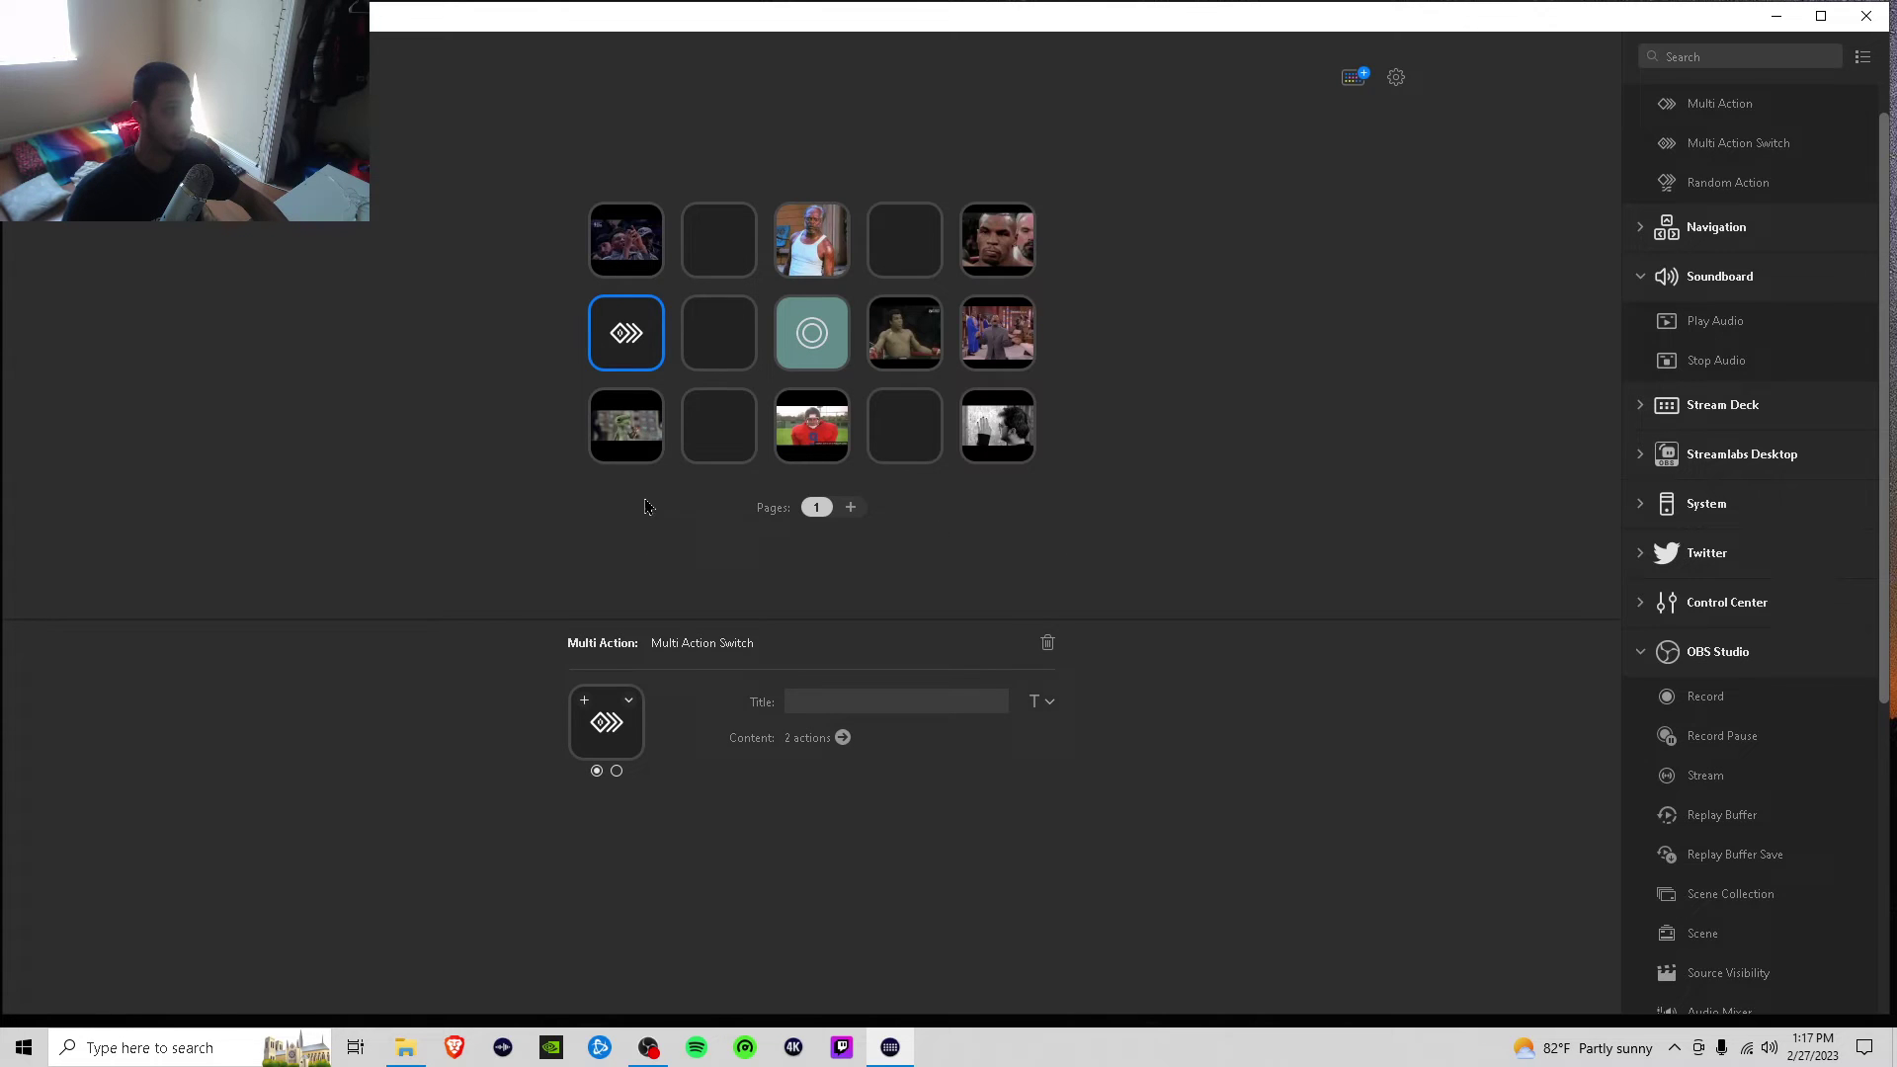
Set the switch key's image from file to Bill Nye Thumbs up.
{"action": "left_click", "coordinate": [627, 705]}
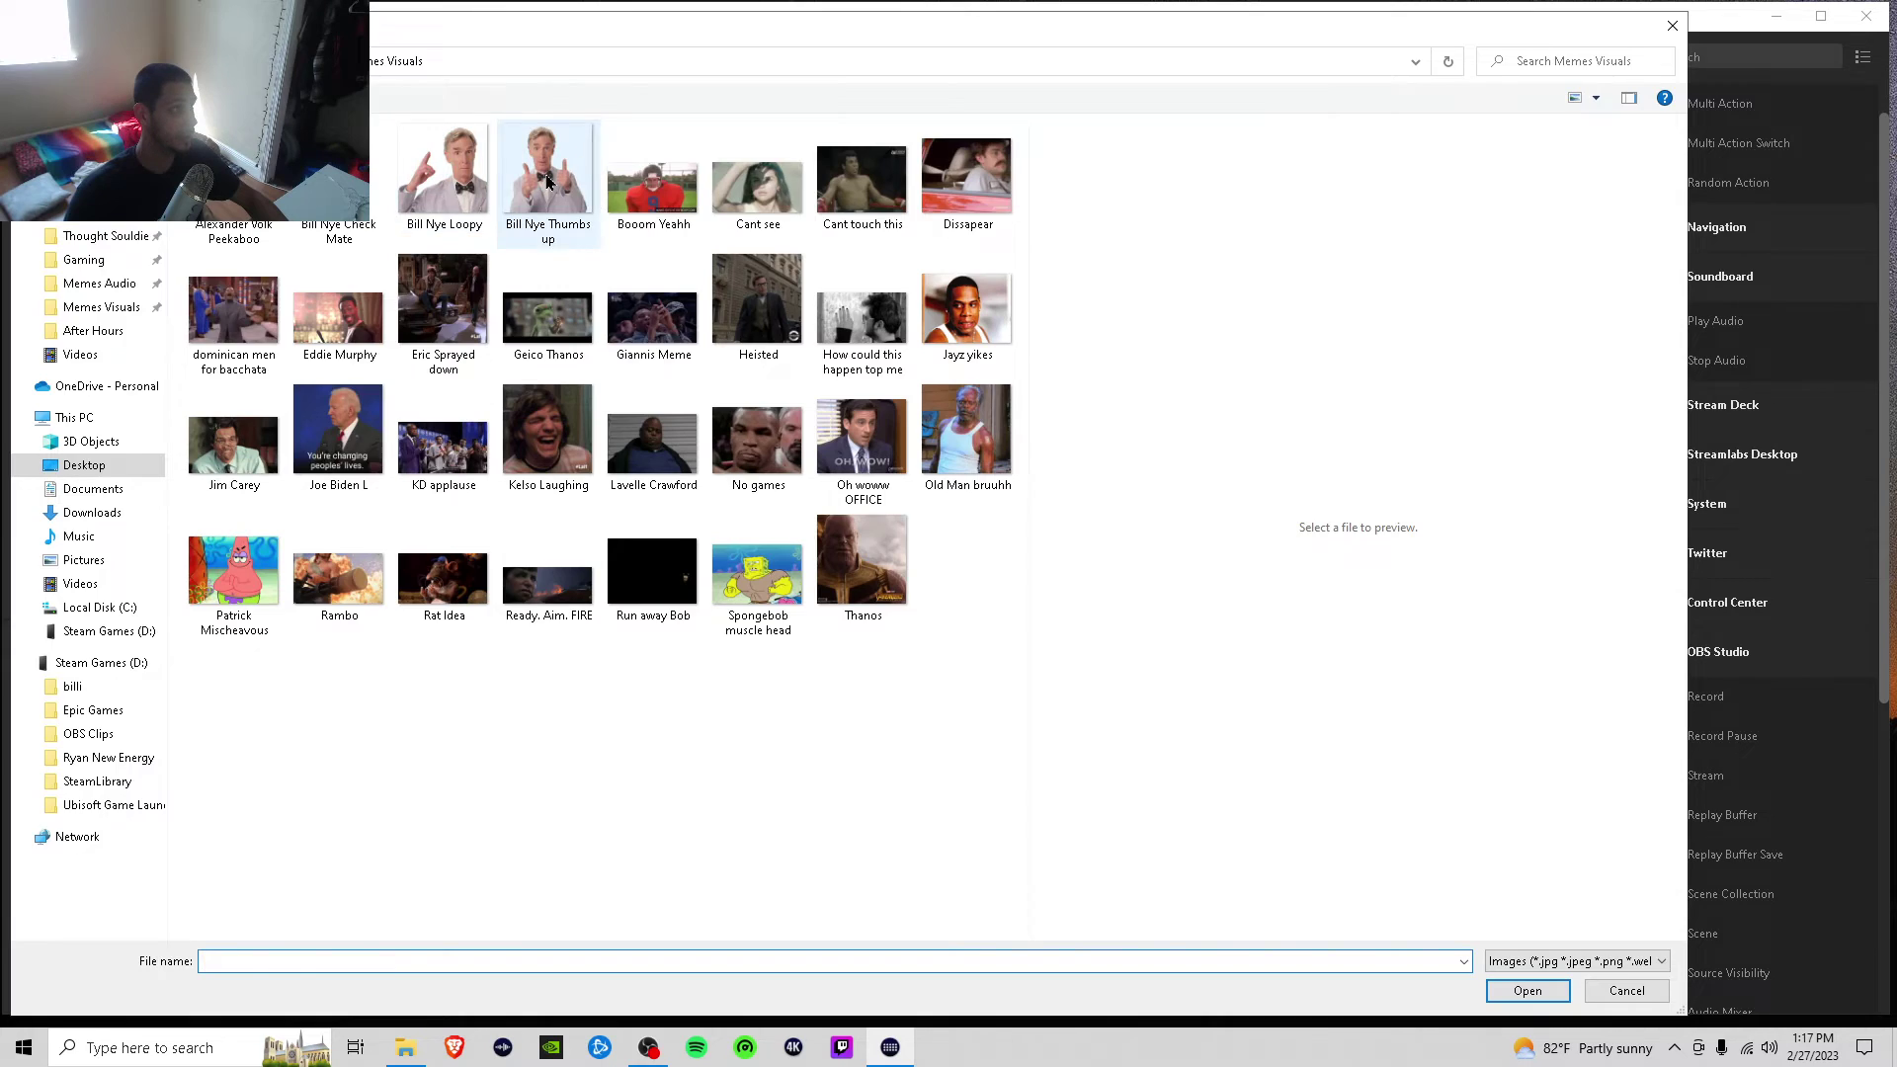
{"action": "double_click", "coordinate": [547, 176]}
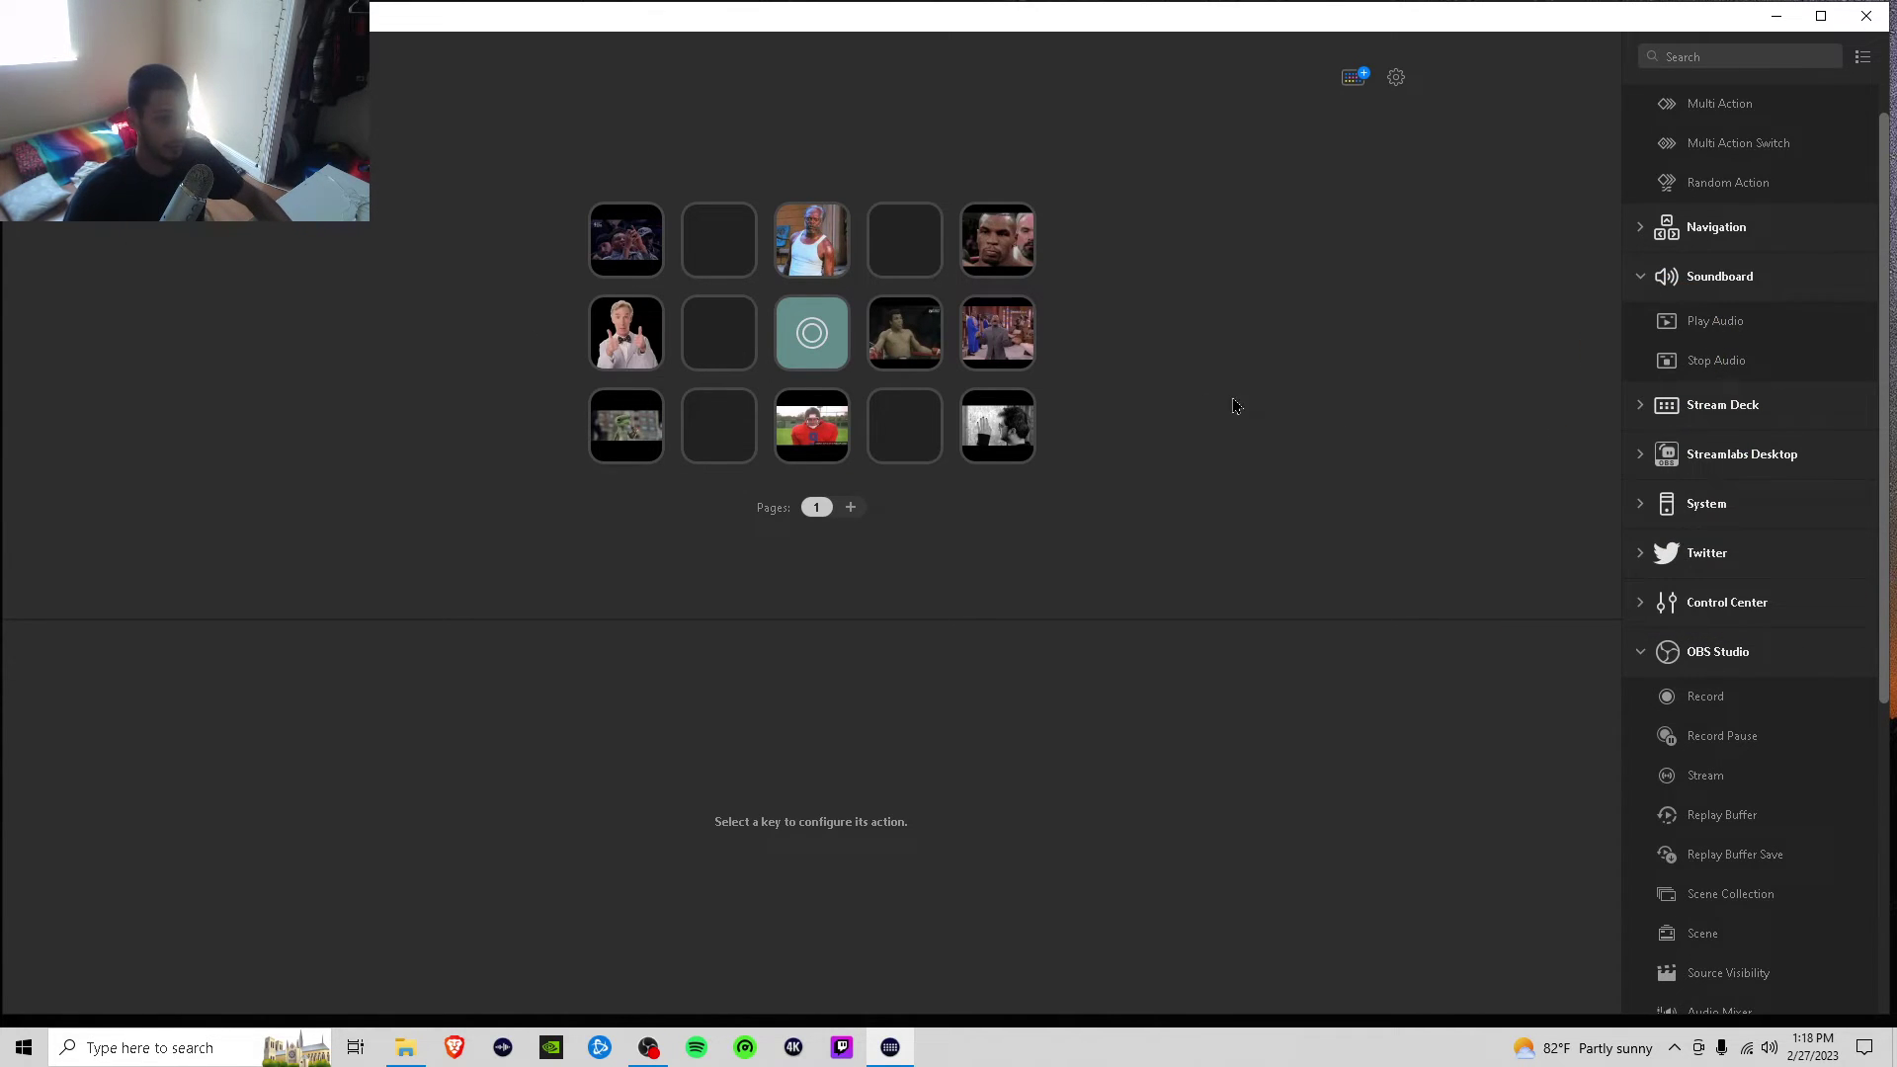
Lower the Bill Nye key's Play Audio volume to about 21%.
{"action": "left_click", "coordinate": [622, 339]}
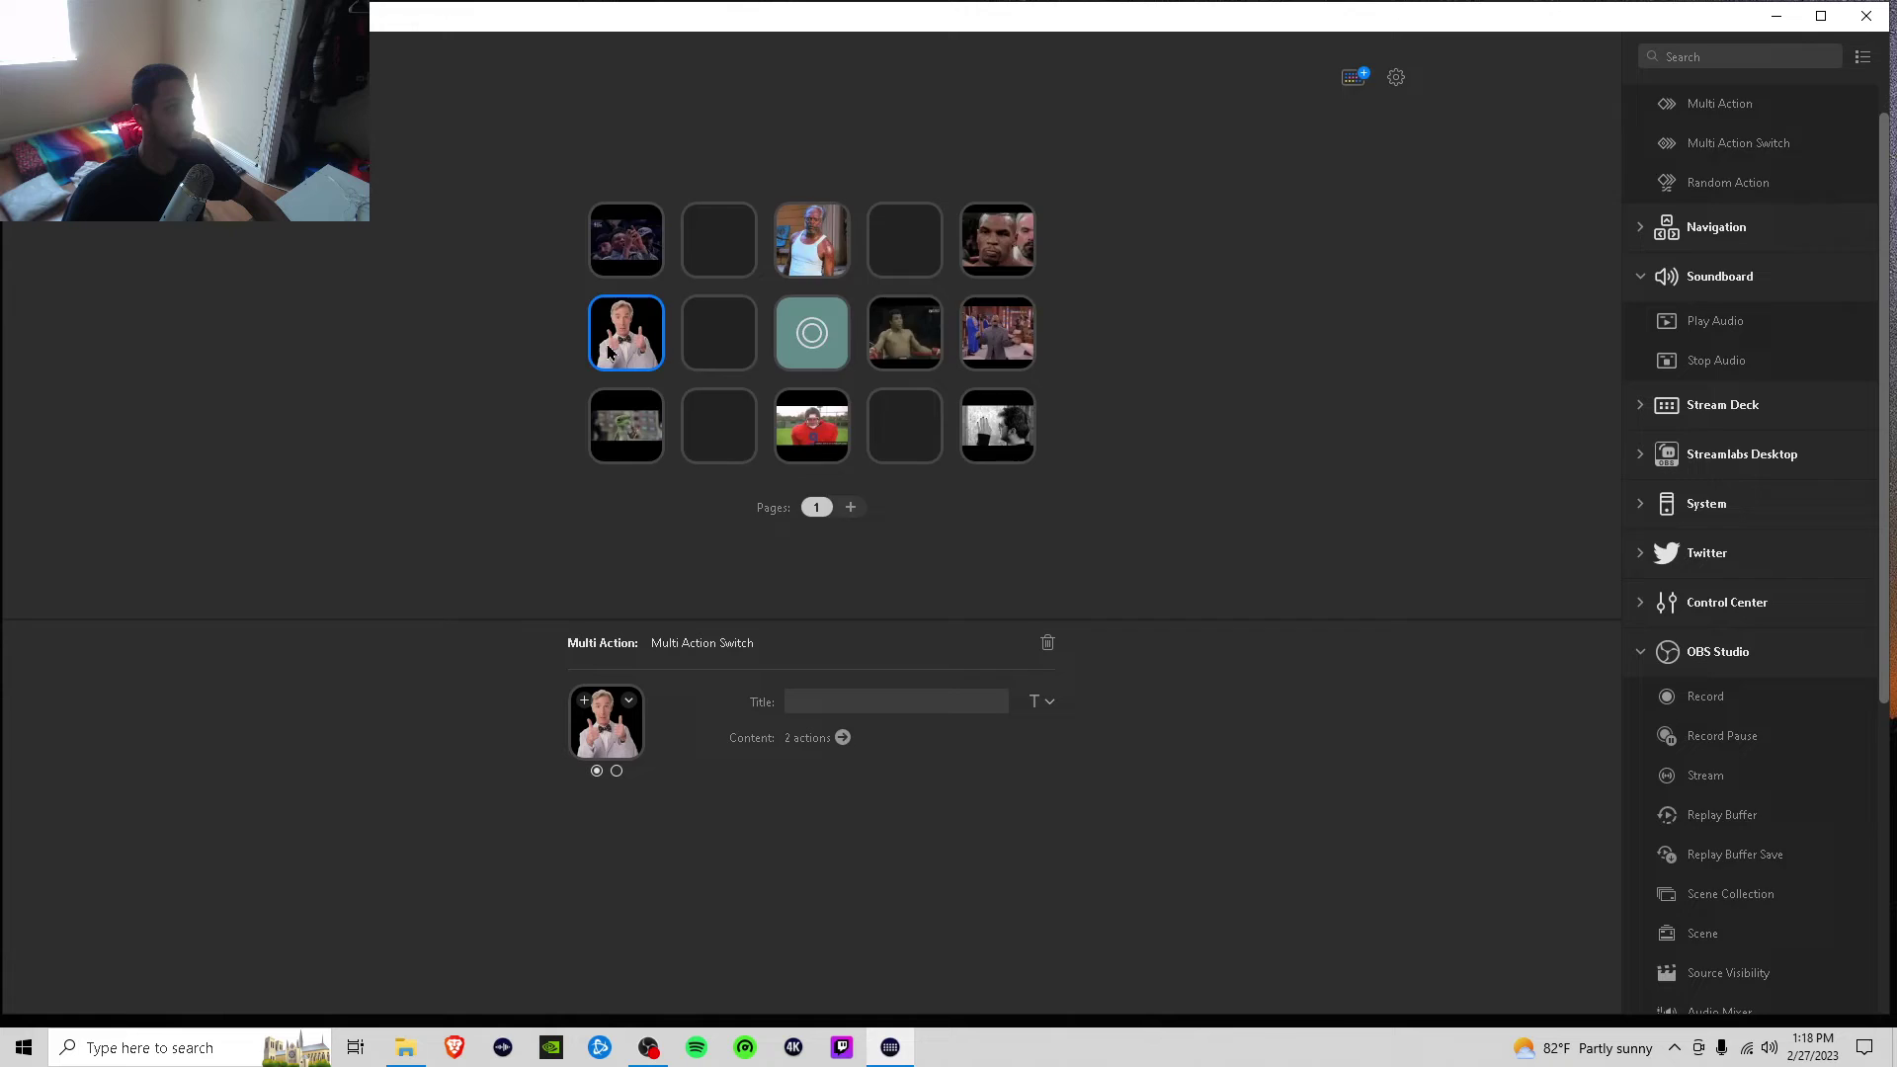
{"action": "left_click", "coordinate": [741, 143]}
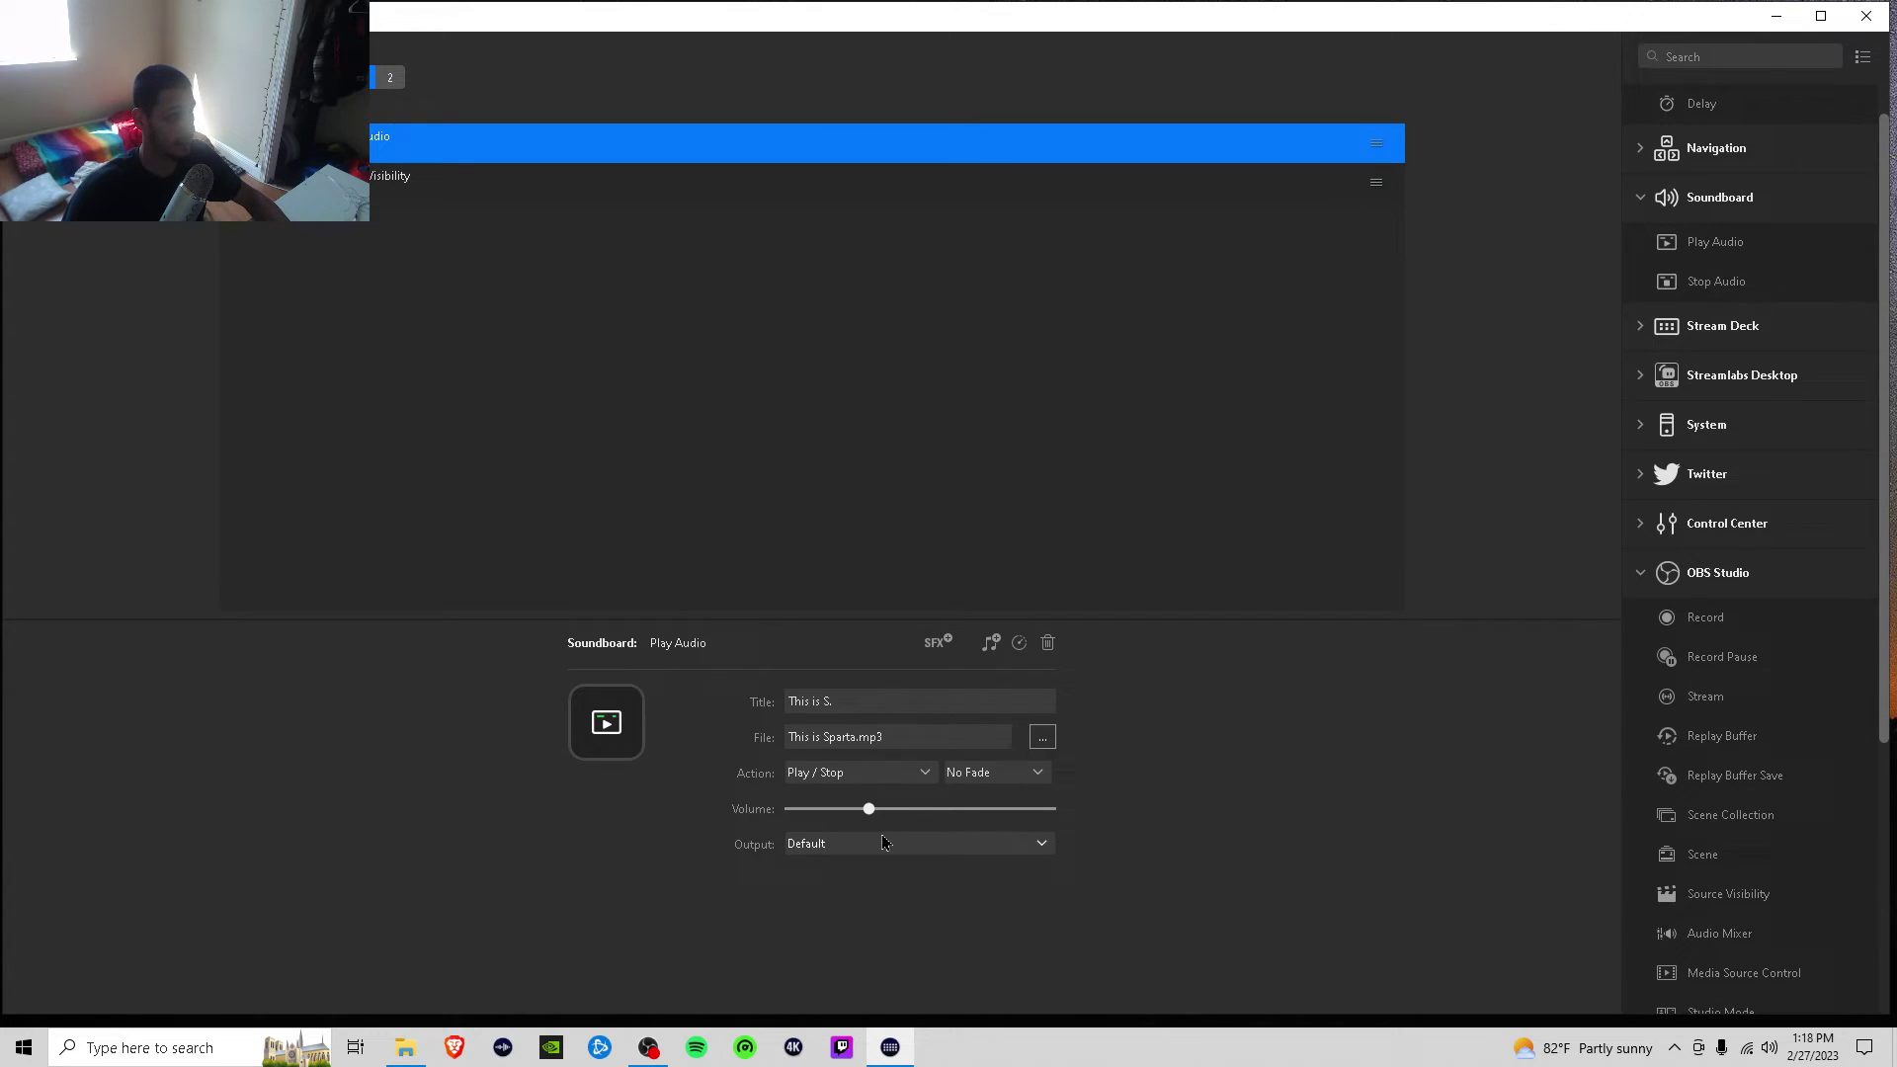
{"action": "left_click_drag", "start_coordinate": [868, 810], "coordinate": [840, 811]}
{"action": "left_click", "coordinate": [741, 549]}
{"action": "left_click", "coordinate": [471, 391]}
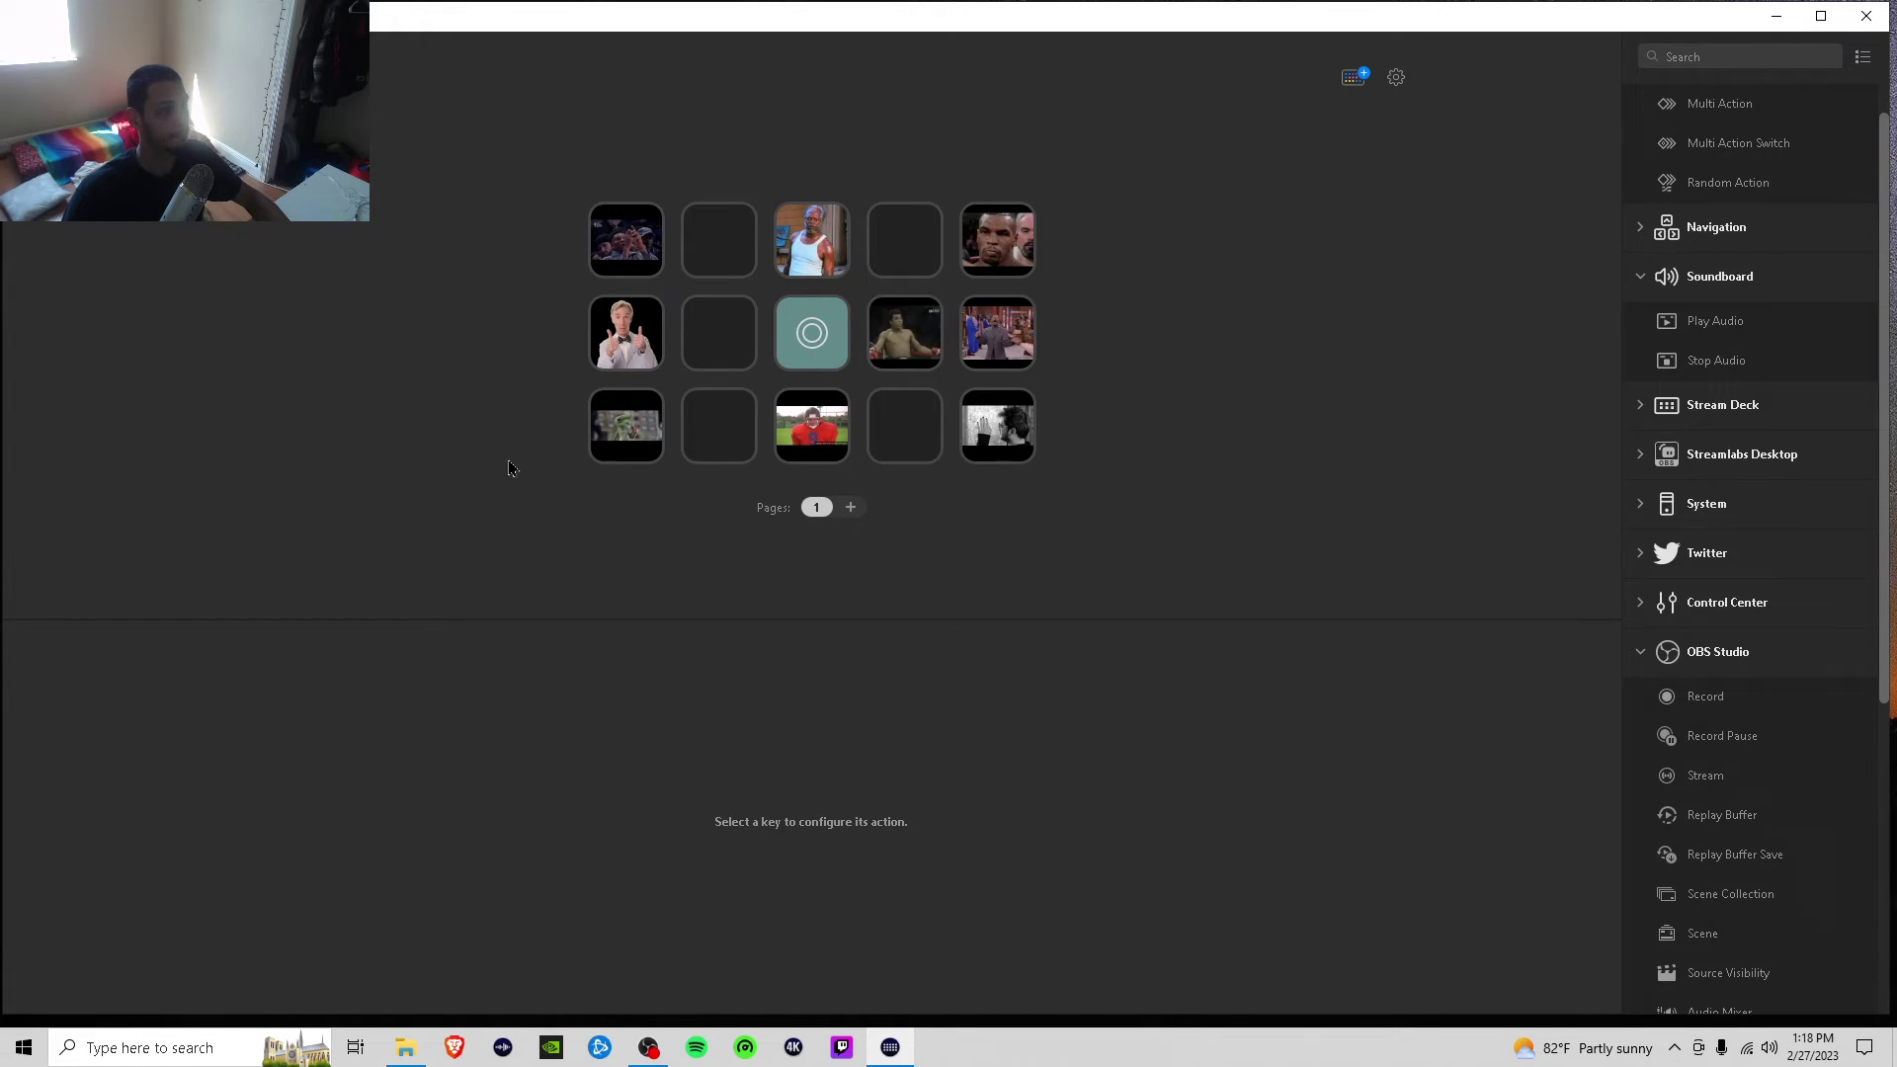
Browse the Memes Audio sounds for the Play Audio action, then close without changing the sound.
{"action": "left_click", "coordinate": [634, 350]}
{"action": "double_click", "coordinate": [636, 350]}
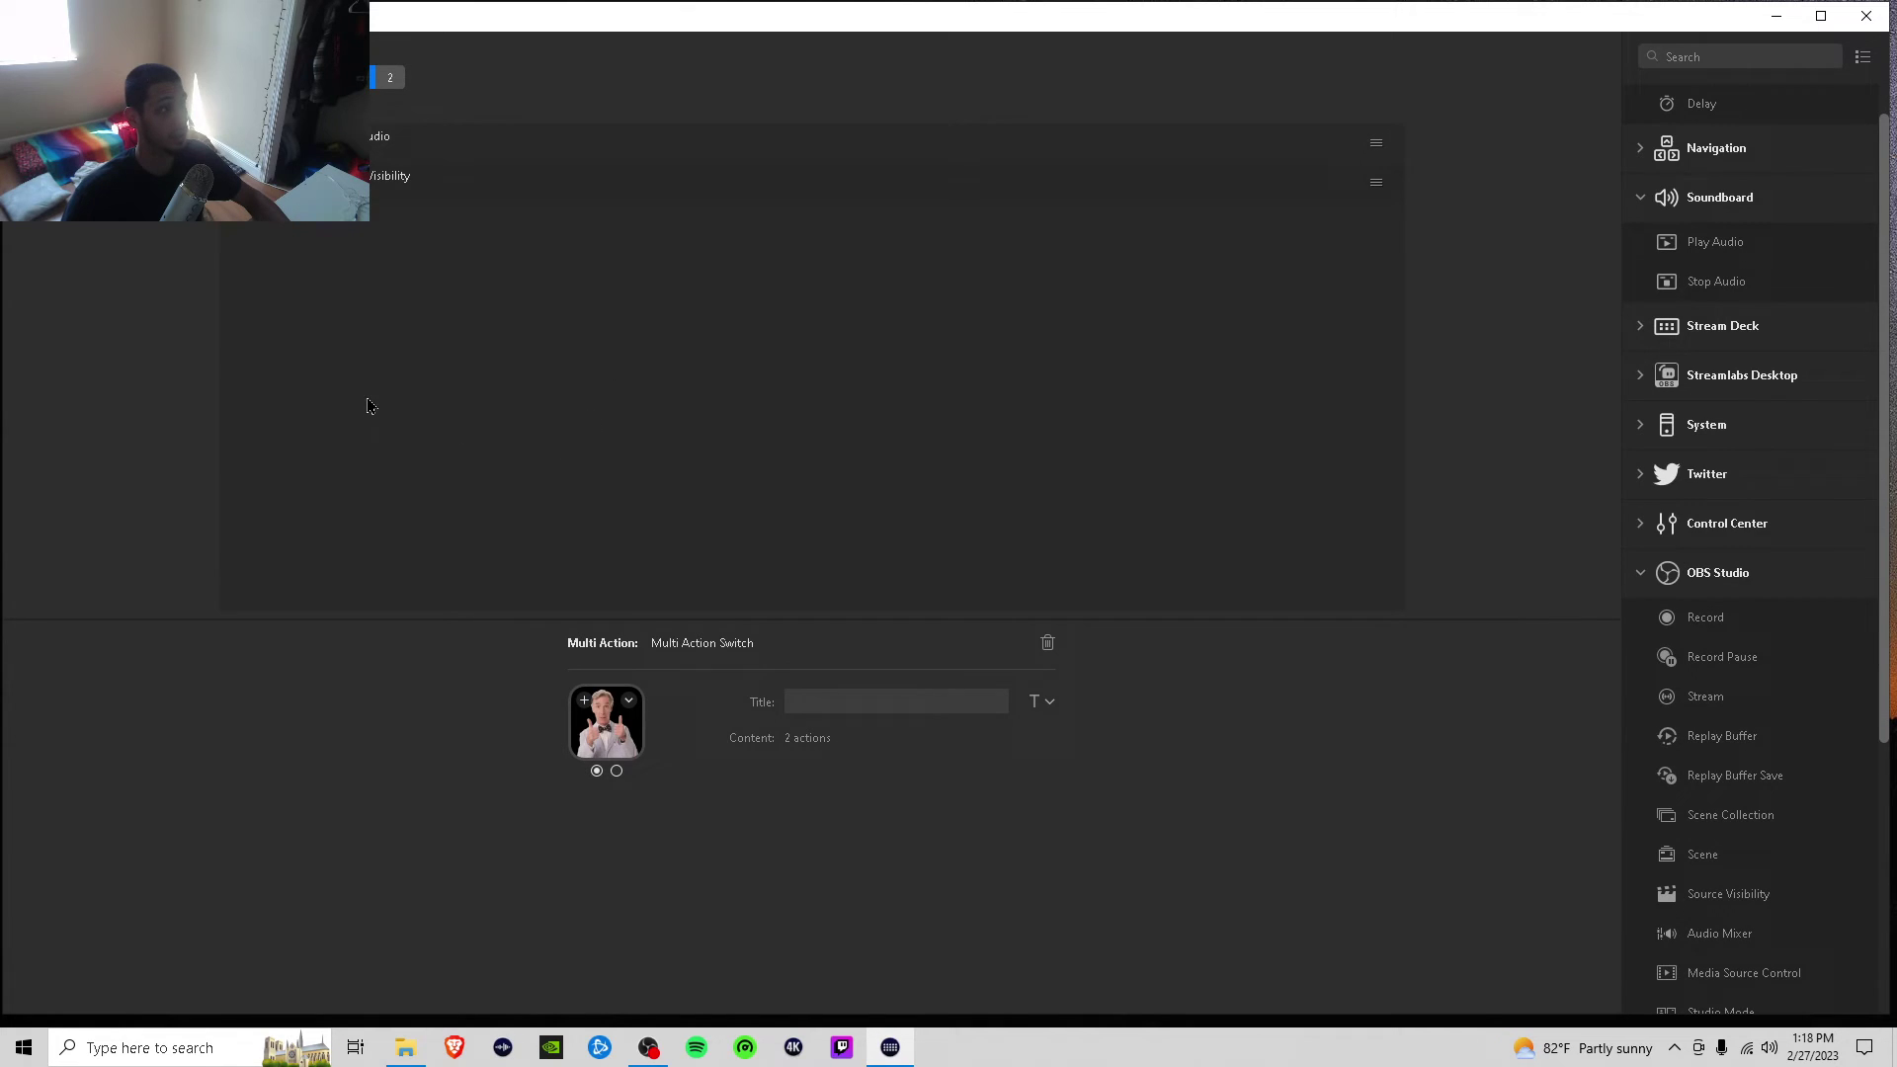
{"action": "left_click", "coordinate": [296, 136]}
{"action": "left_click", "coordinate": [1043, 738]}
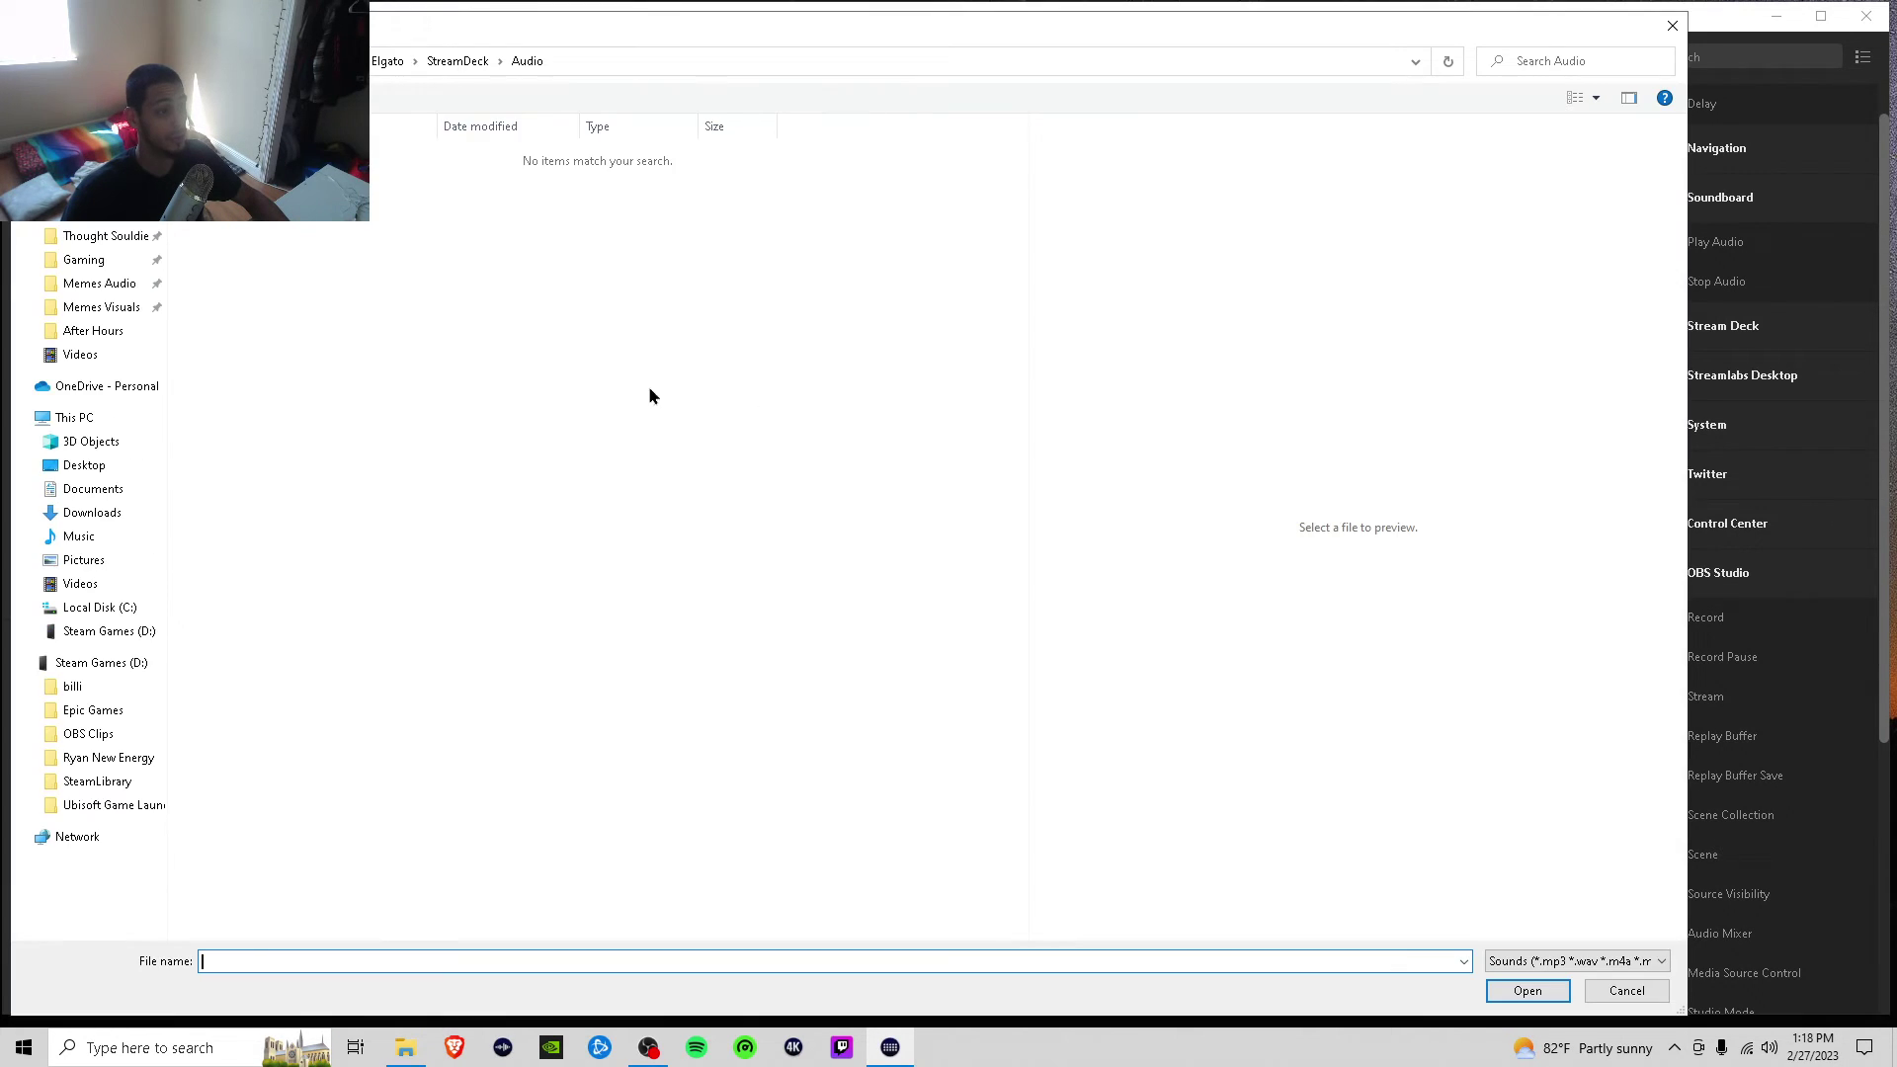
{"action": "left_click", "coordinate": [101, 281]}
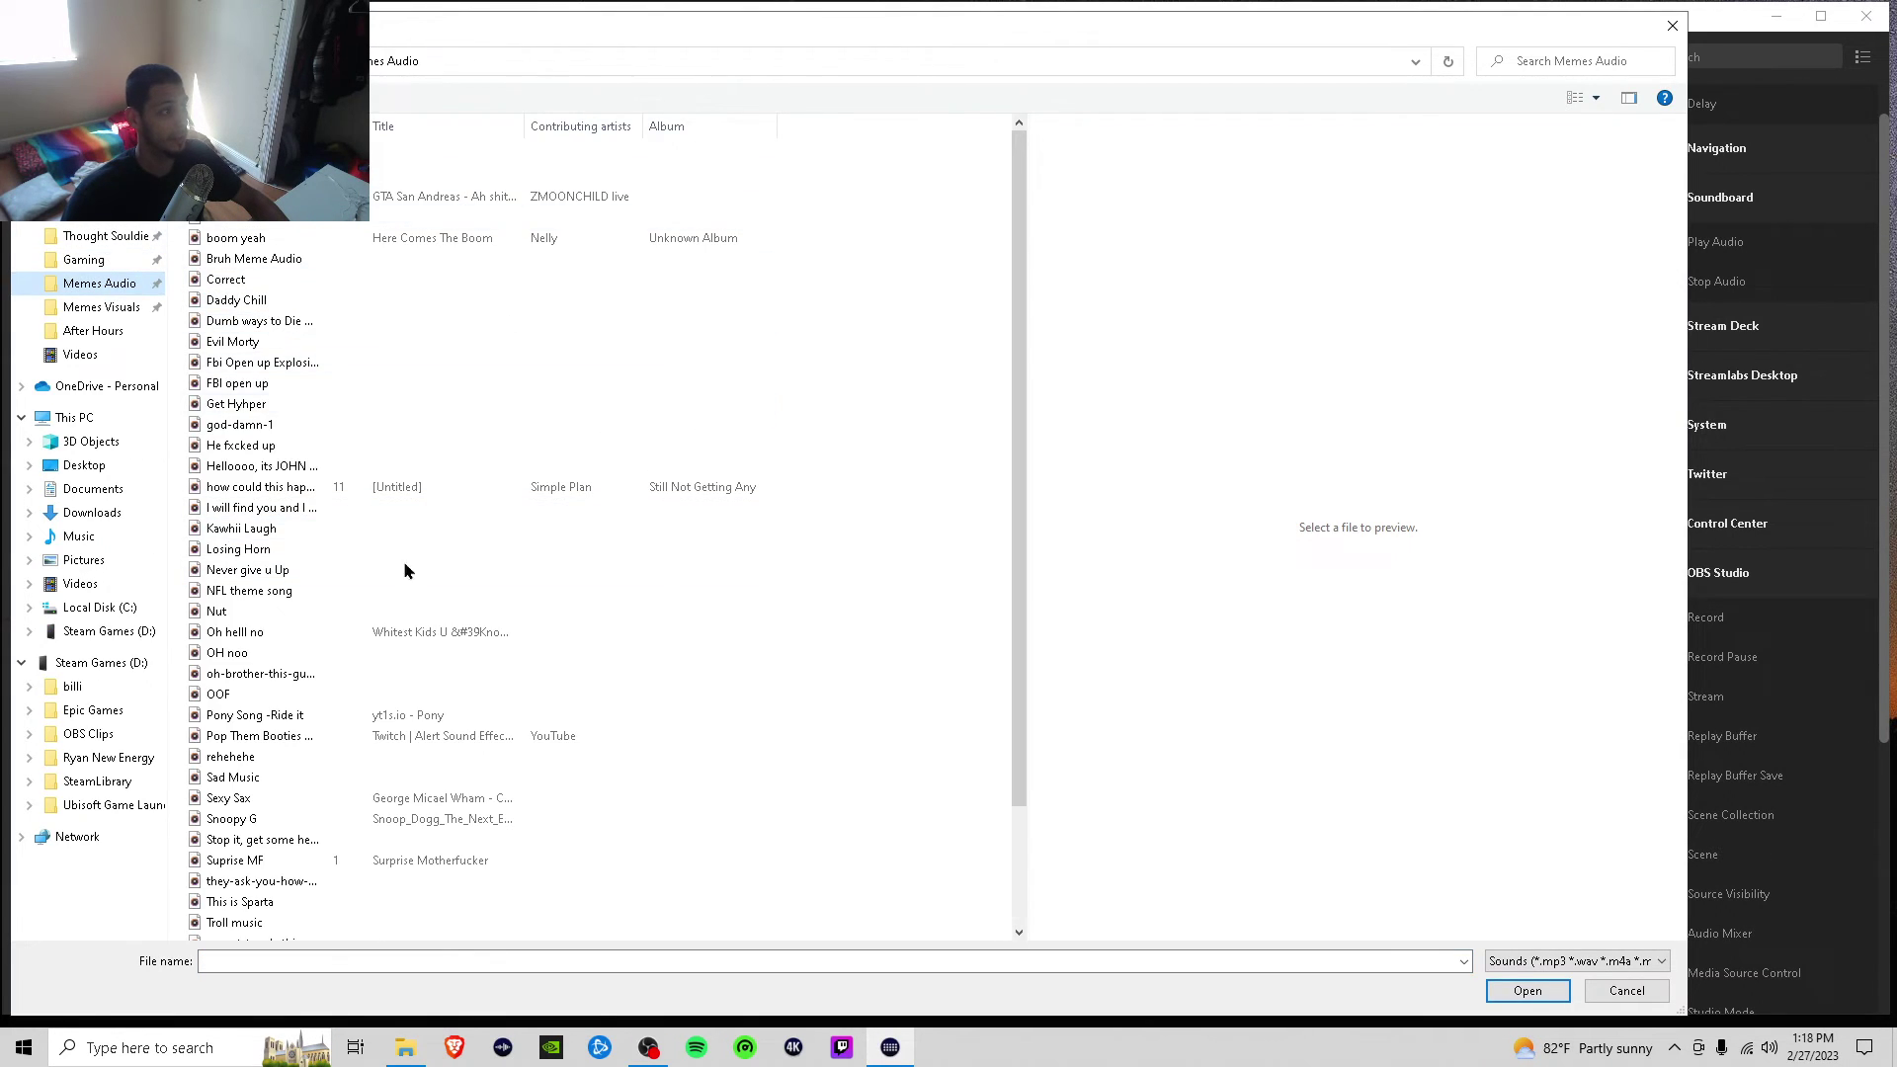
{"action": "left_click", "coordinate": [1672, 25]}
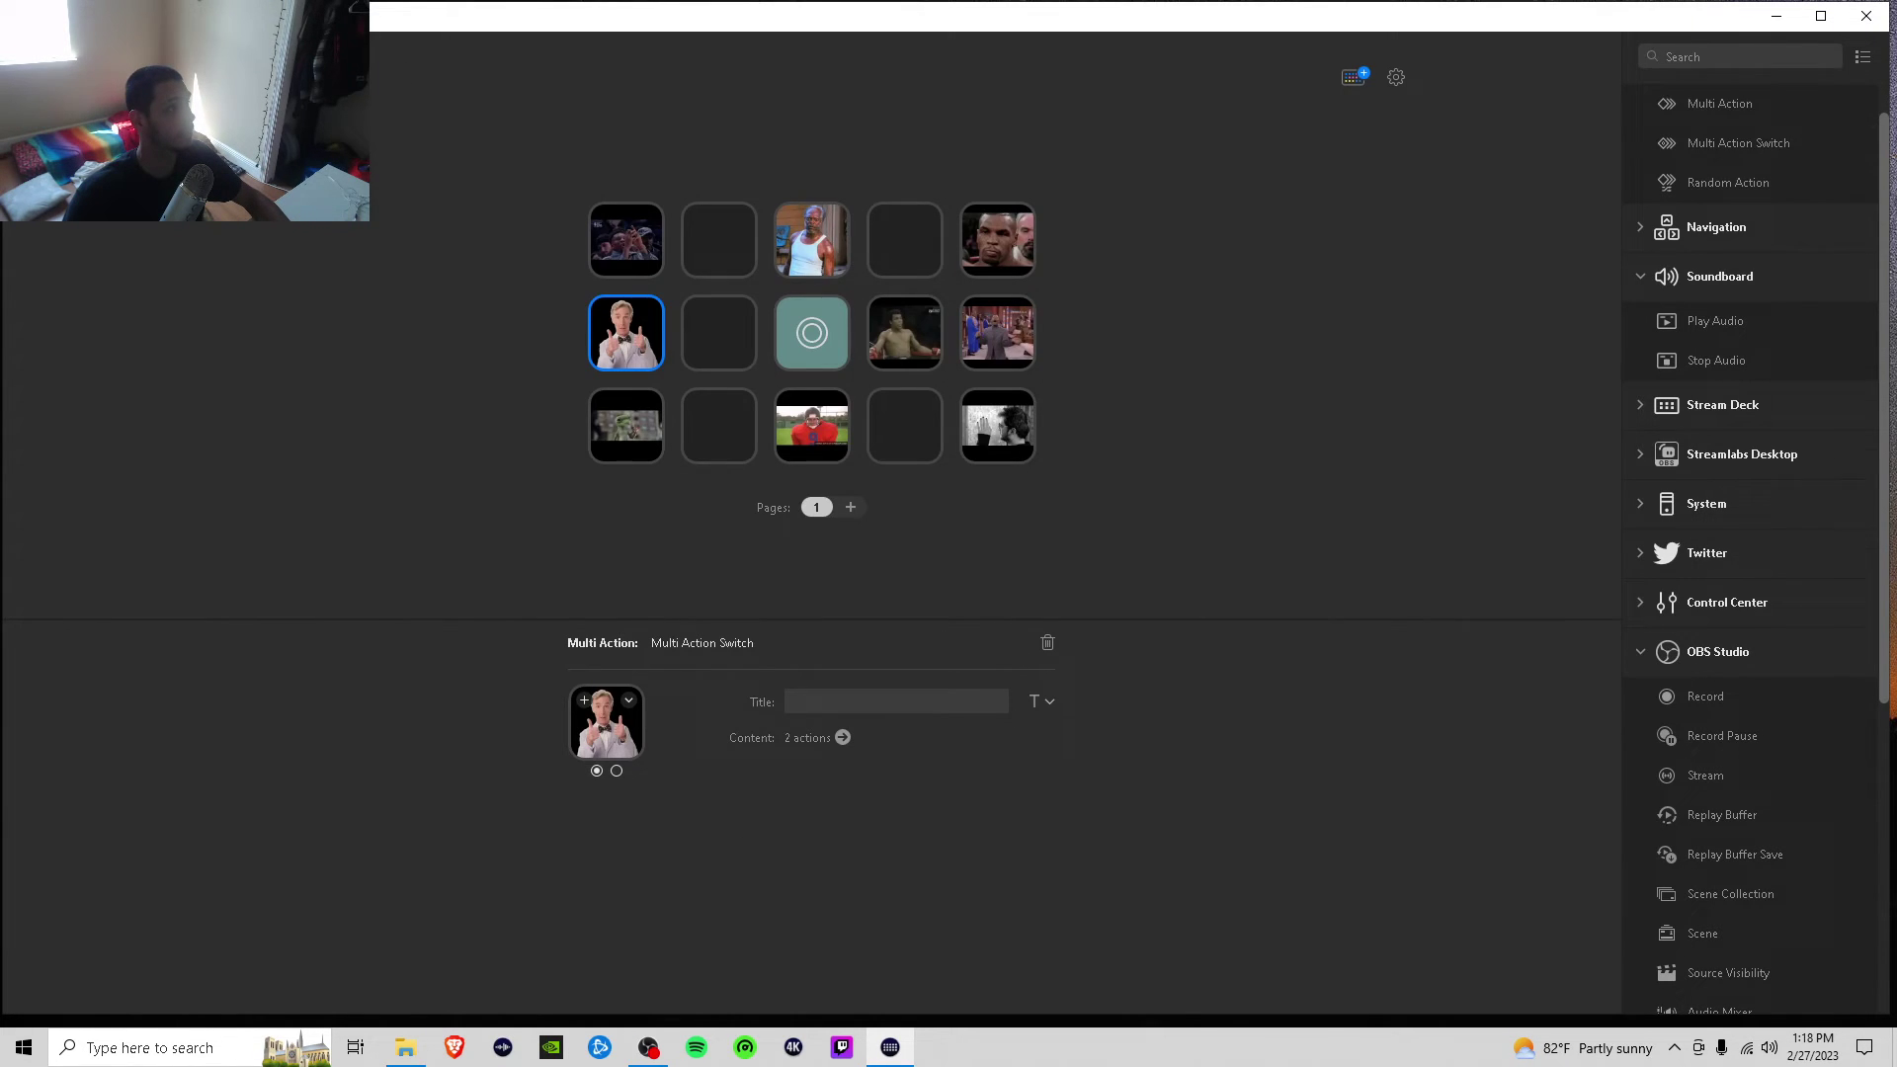
{"action": "left_click", "coordinate": [433, 457]}
{"action": "right_click", "coordinate": [642, 339]}
{"action": "left_click", "coordinate": [558, 363]}
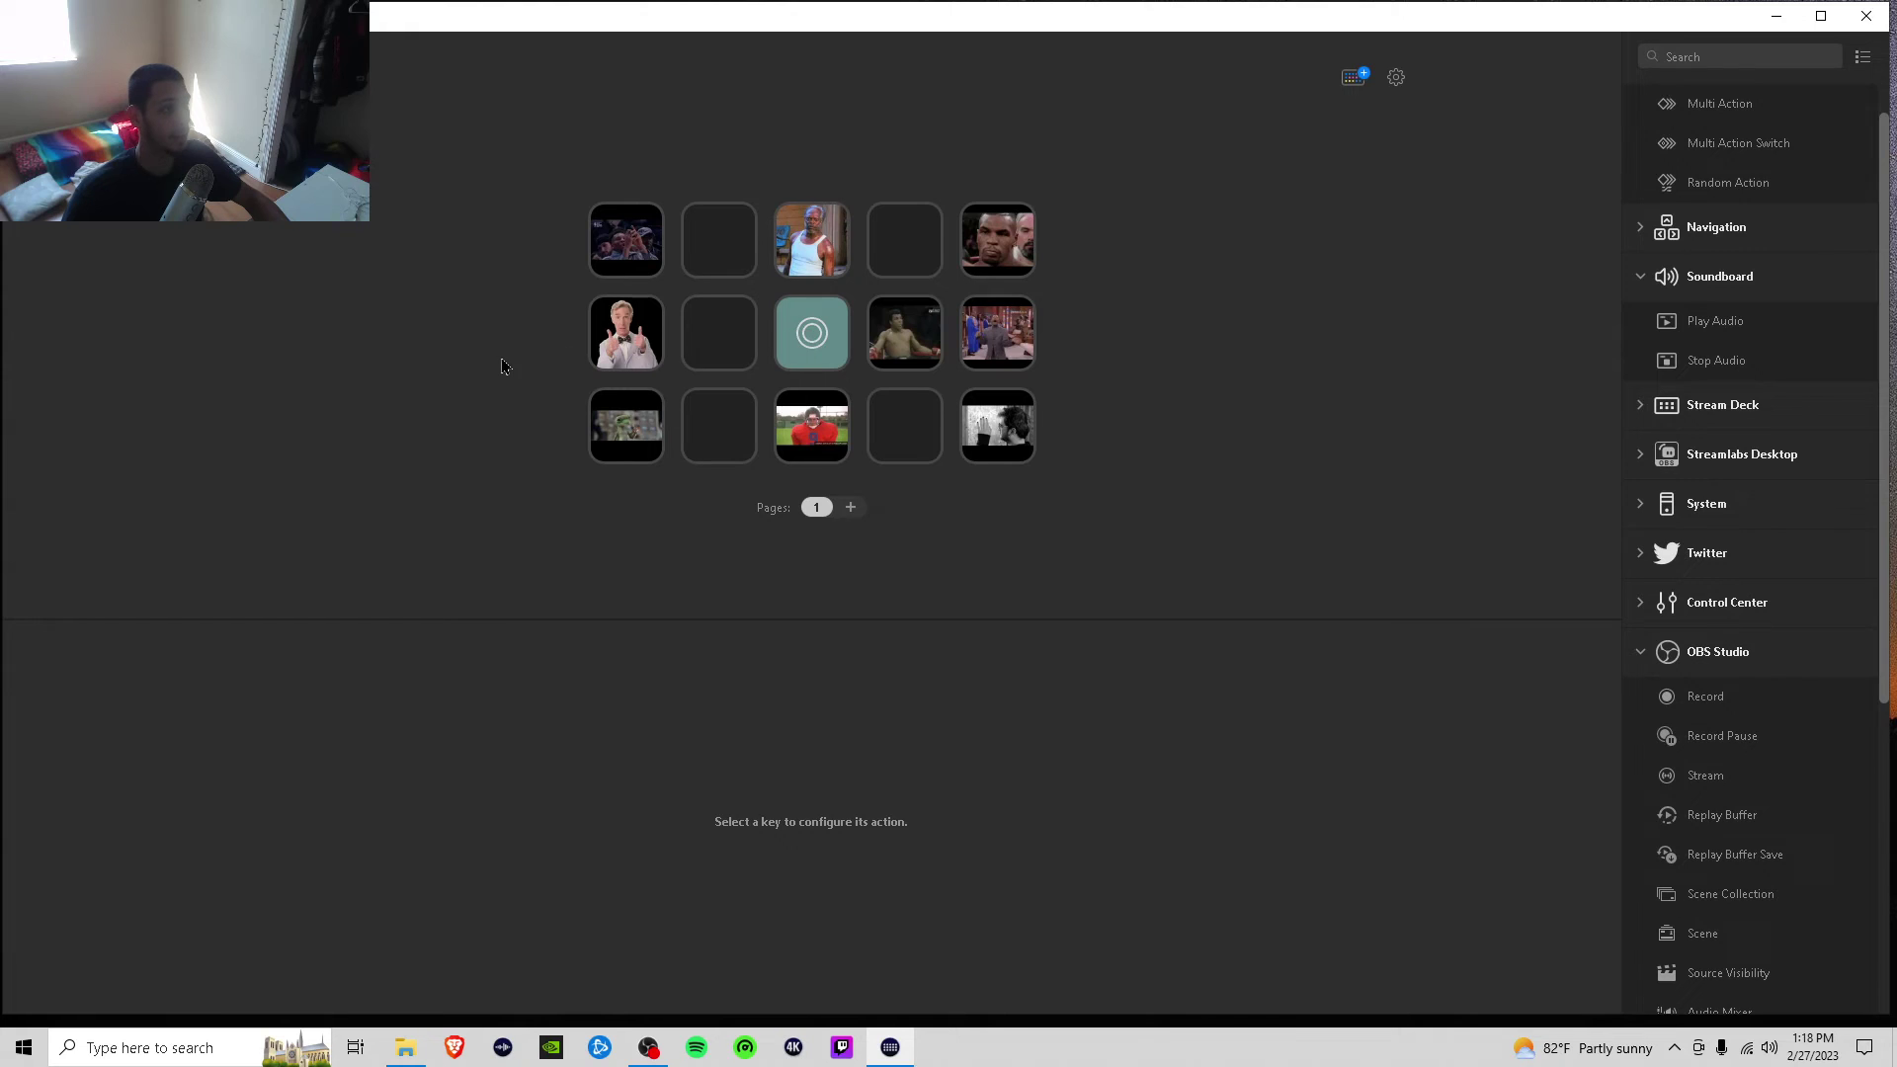
Collapse the OBS Studio, Soundboard, Multi Action, Twitter and System action categories.
{"action": "left_click", "coordinate": [617, 329]}
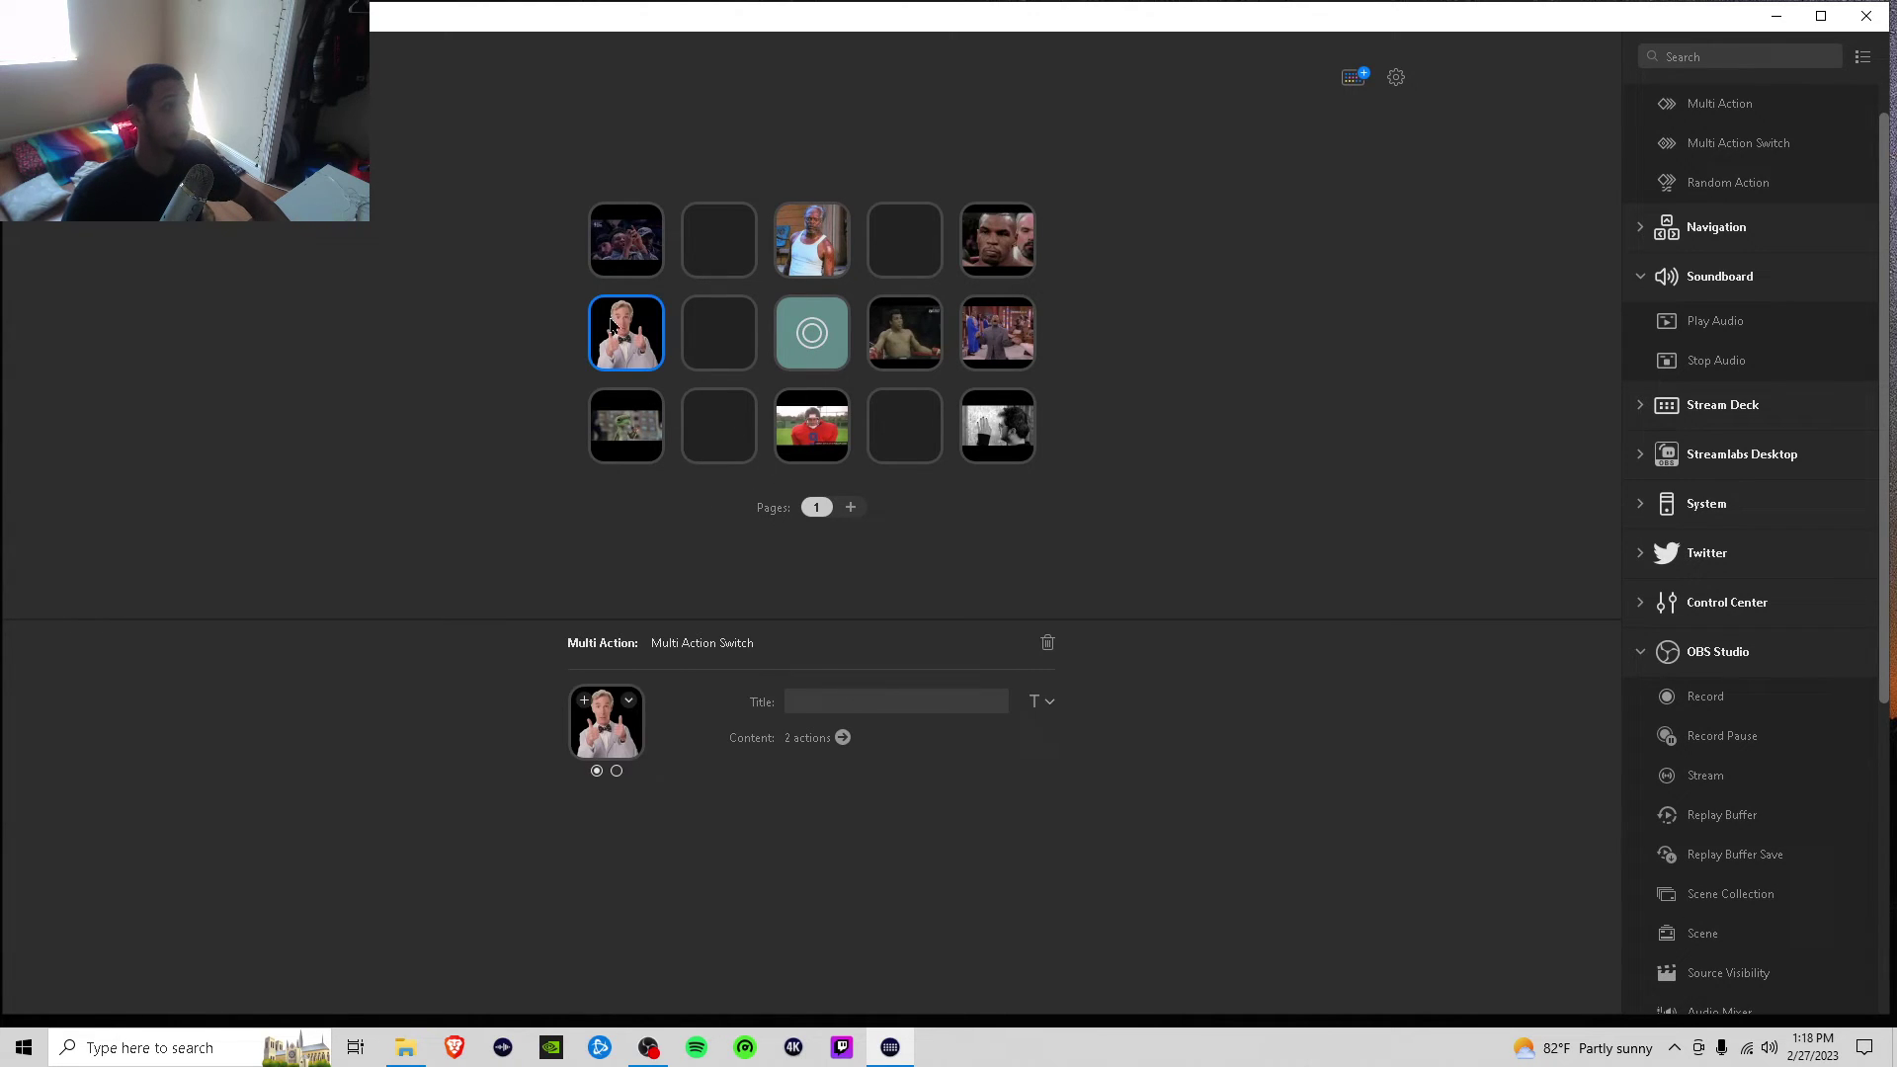
{"action": "left_click", "coordinate": [1648, 647]}
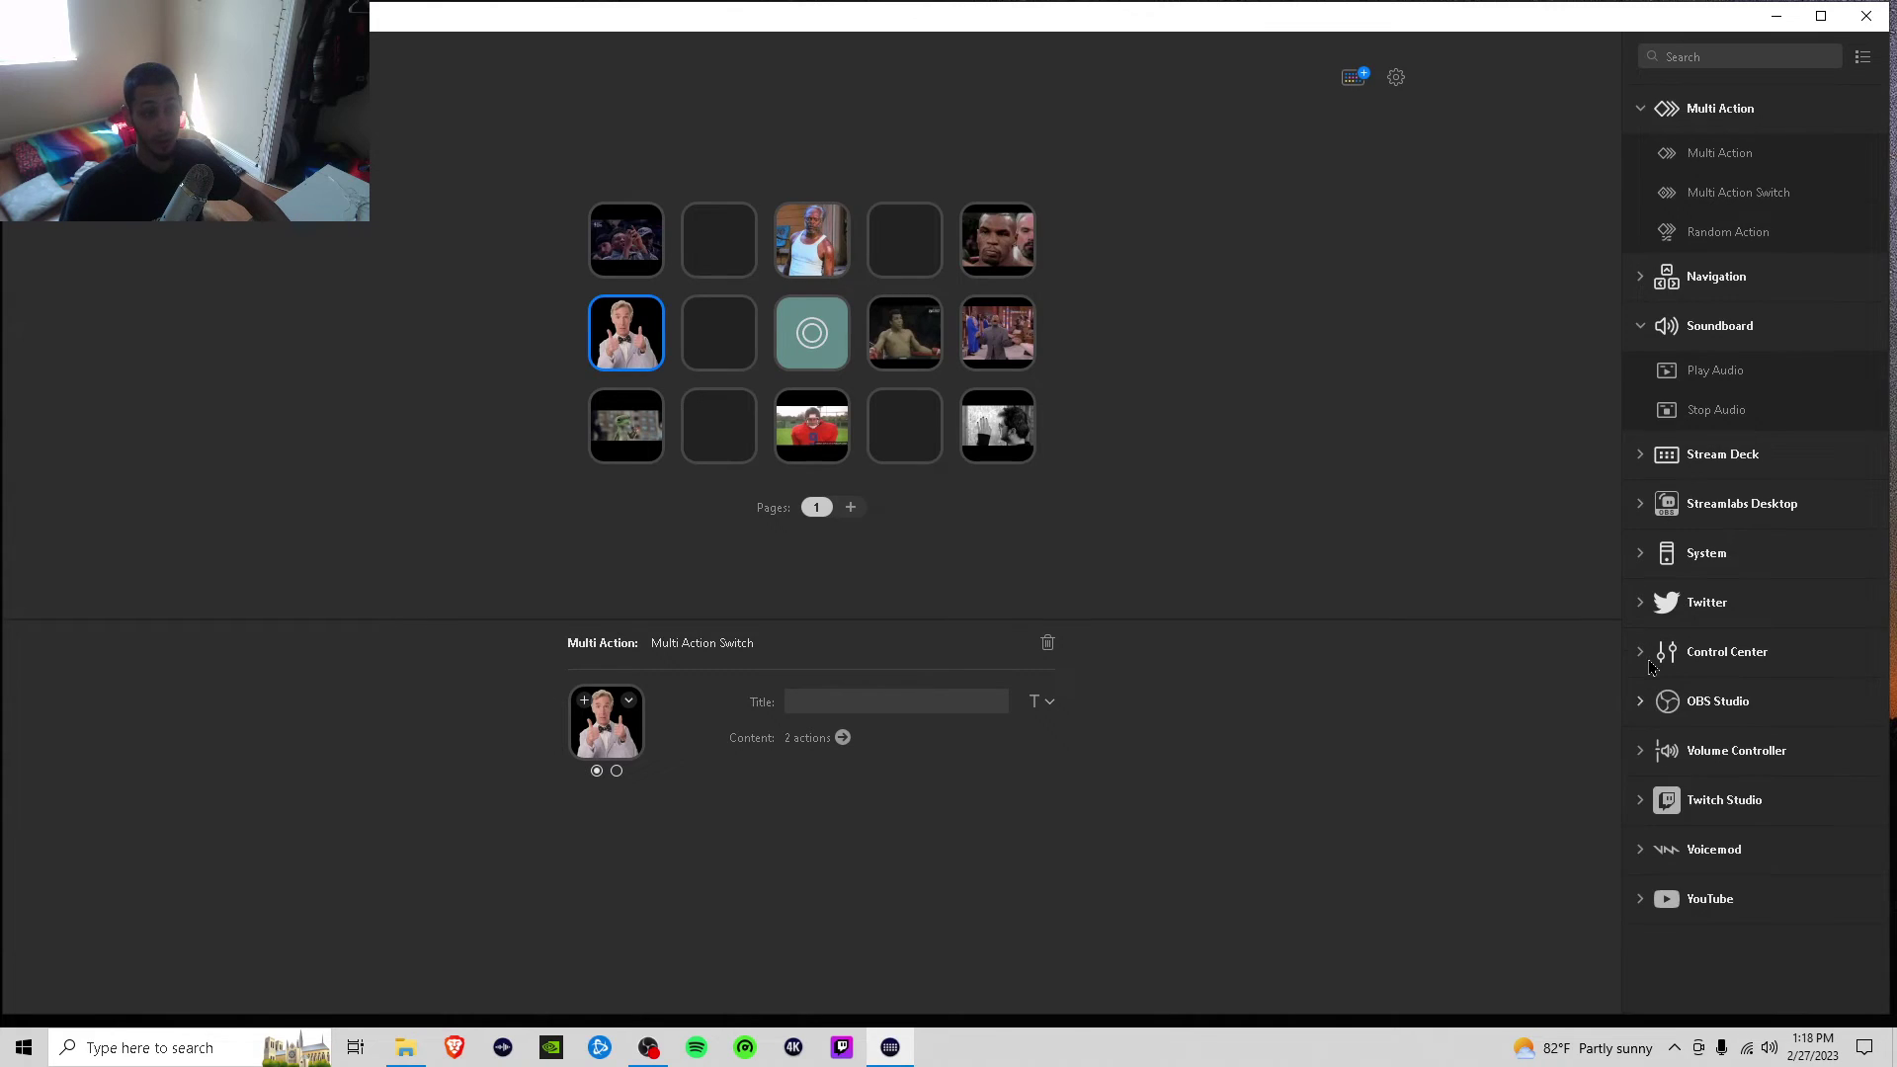
{"action": "left_click", "coordinate": [1639, 333]}
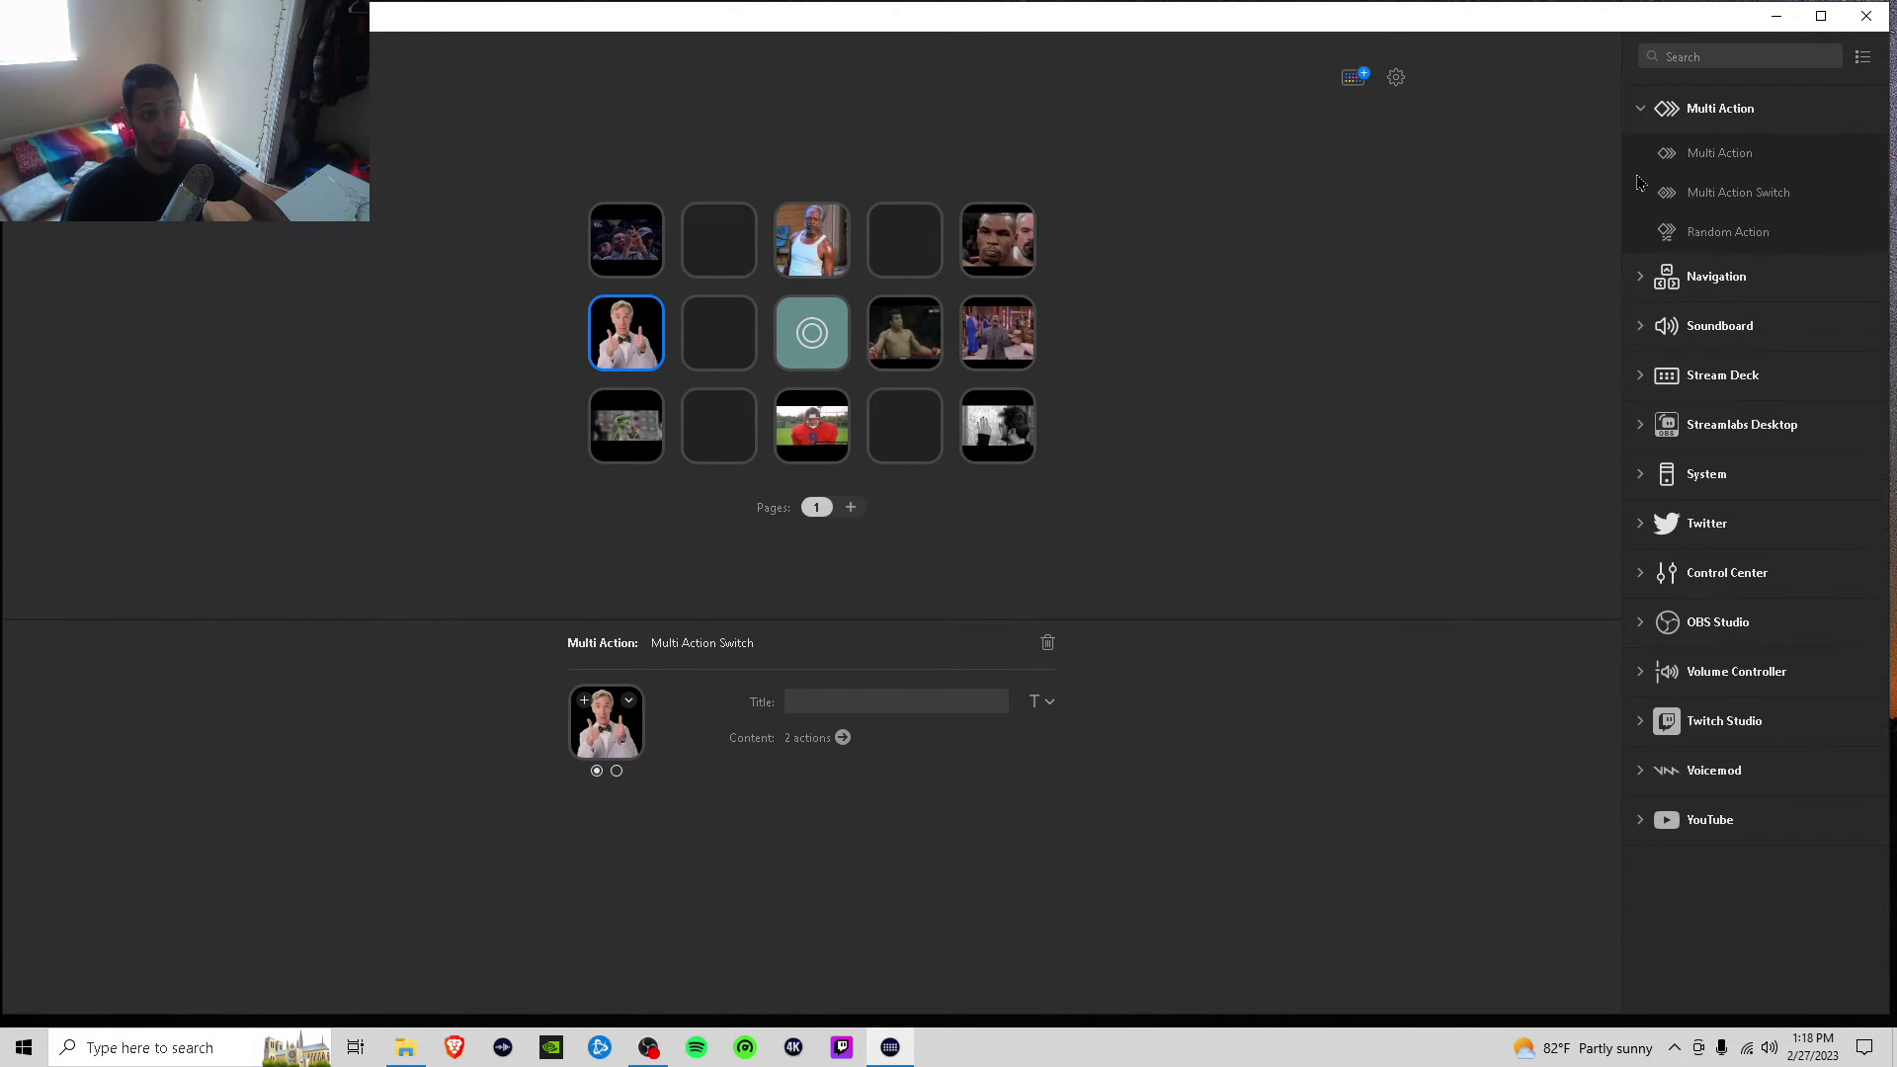
{"action": "left_click", "coordinate": [1639, 113]}
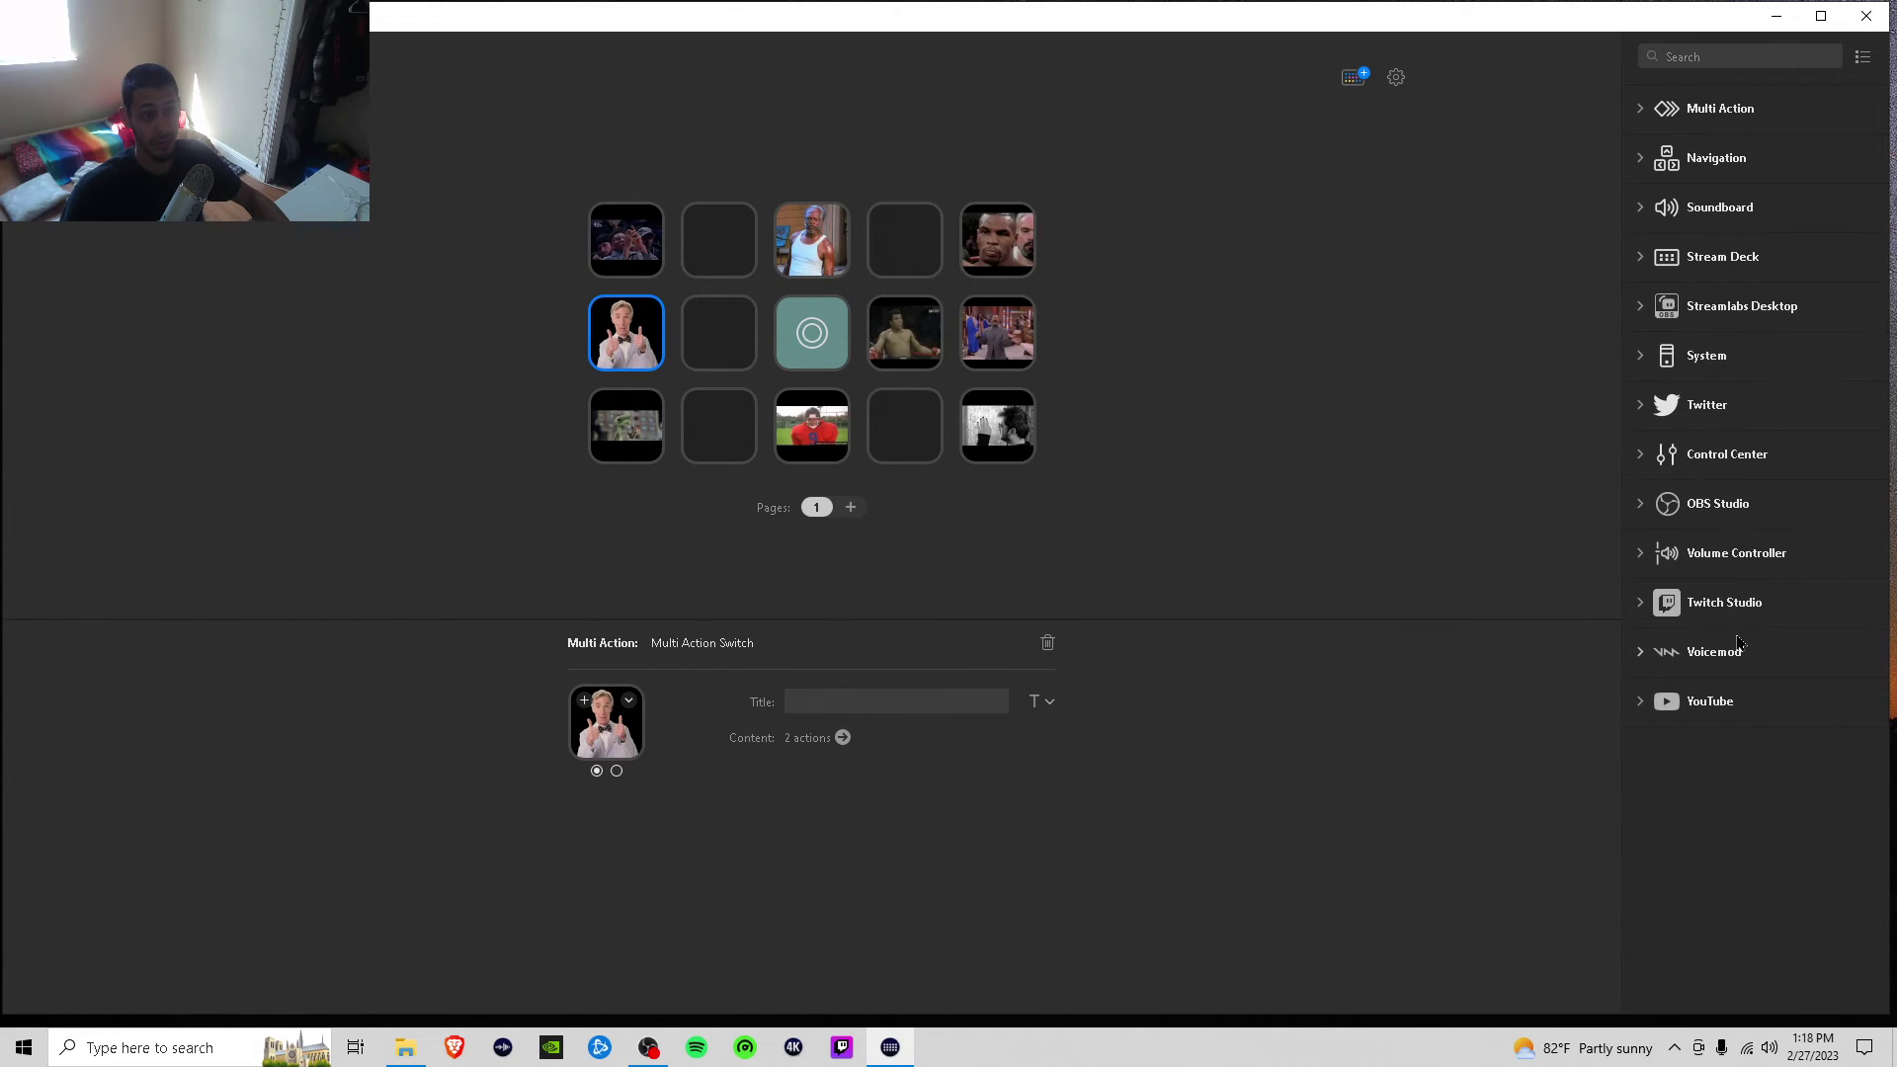
{"action": "left_click", "coordinate": [1647, 405]}
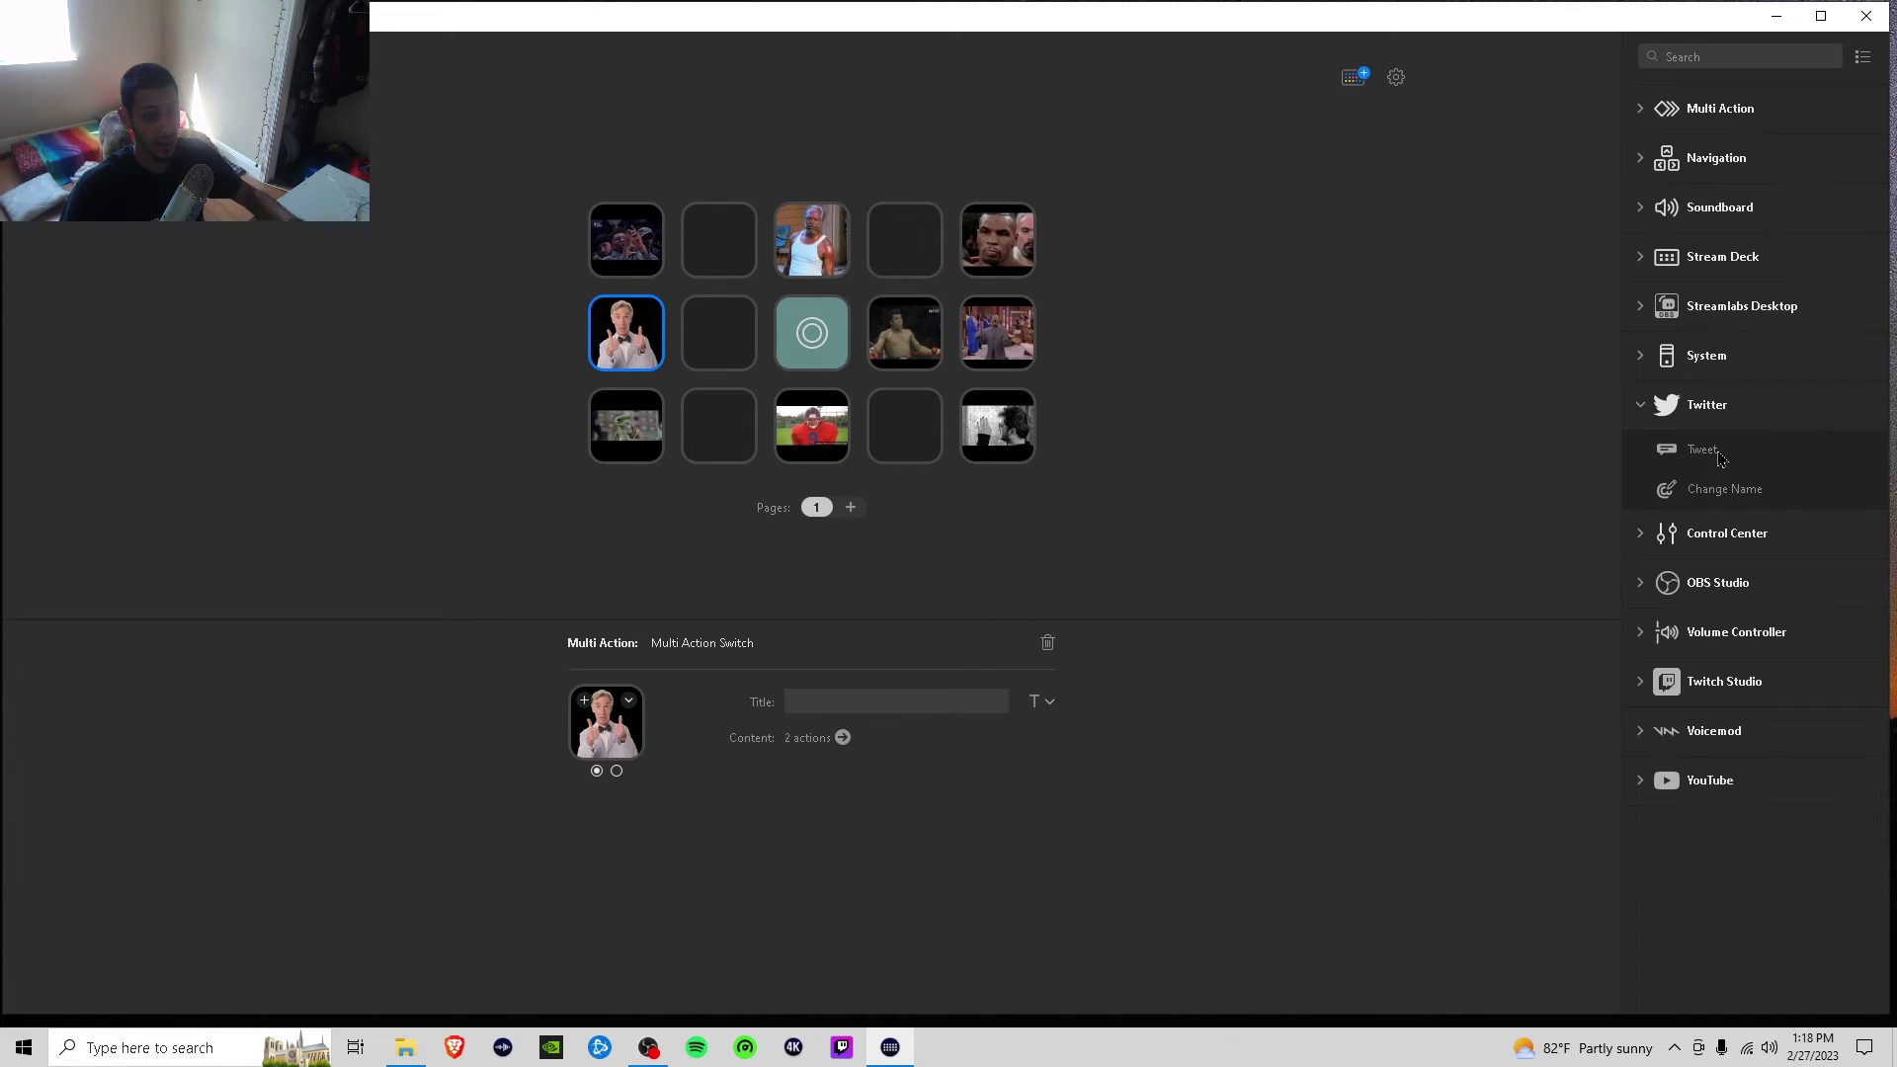
{"action": "left_click", "coordinate": [1642, 405]}
{"action": "left_click", "coordinate": [1641, 356]}
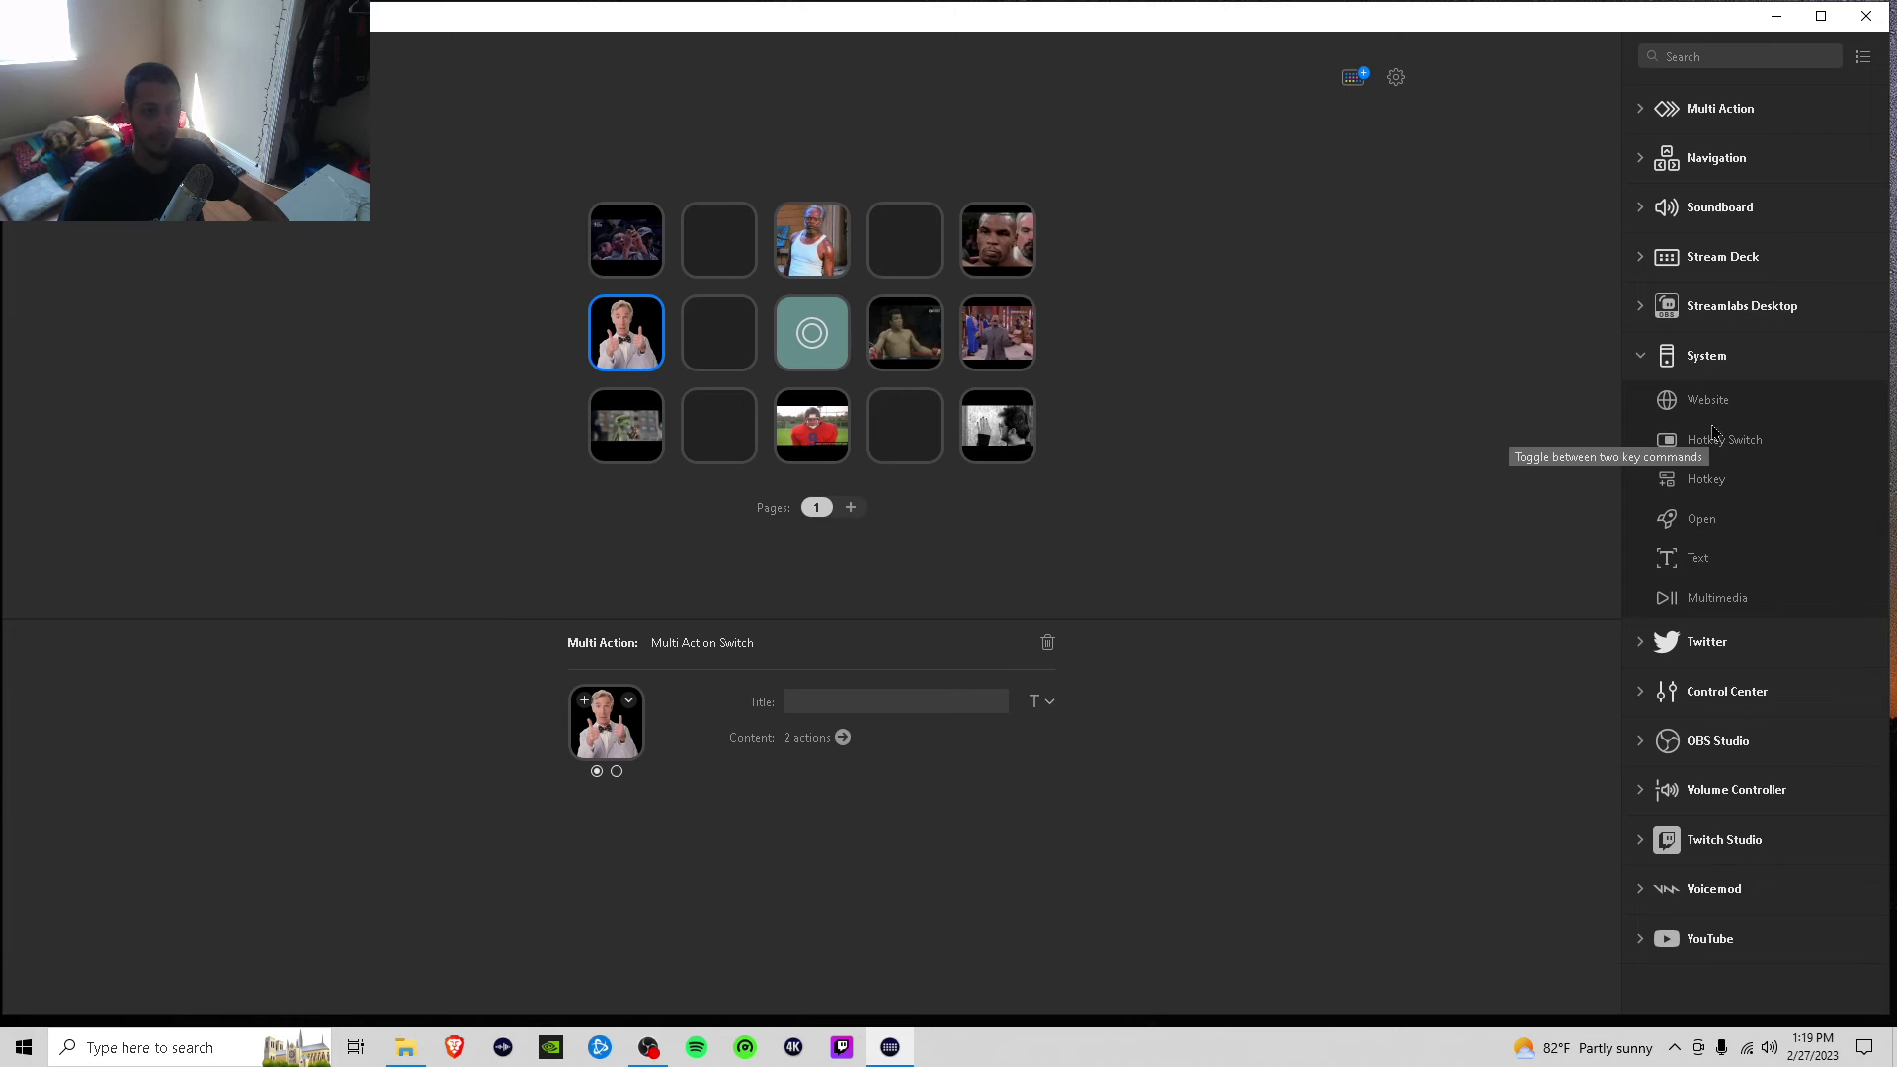
{"action": "left_click", "coordinate": [1646, 361]}
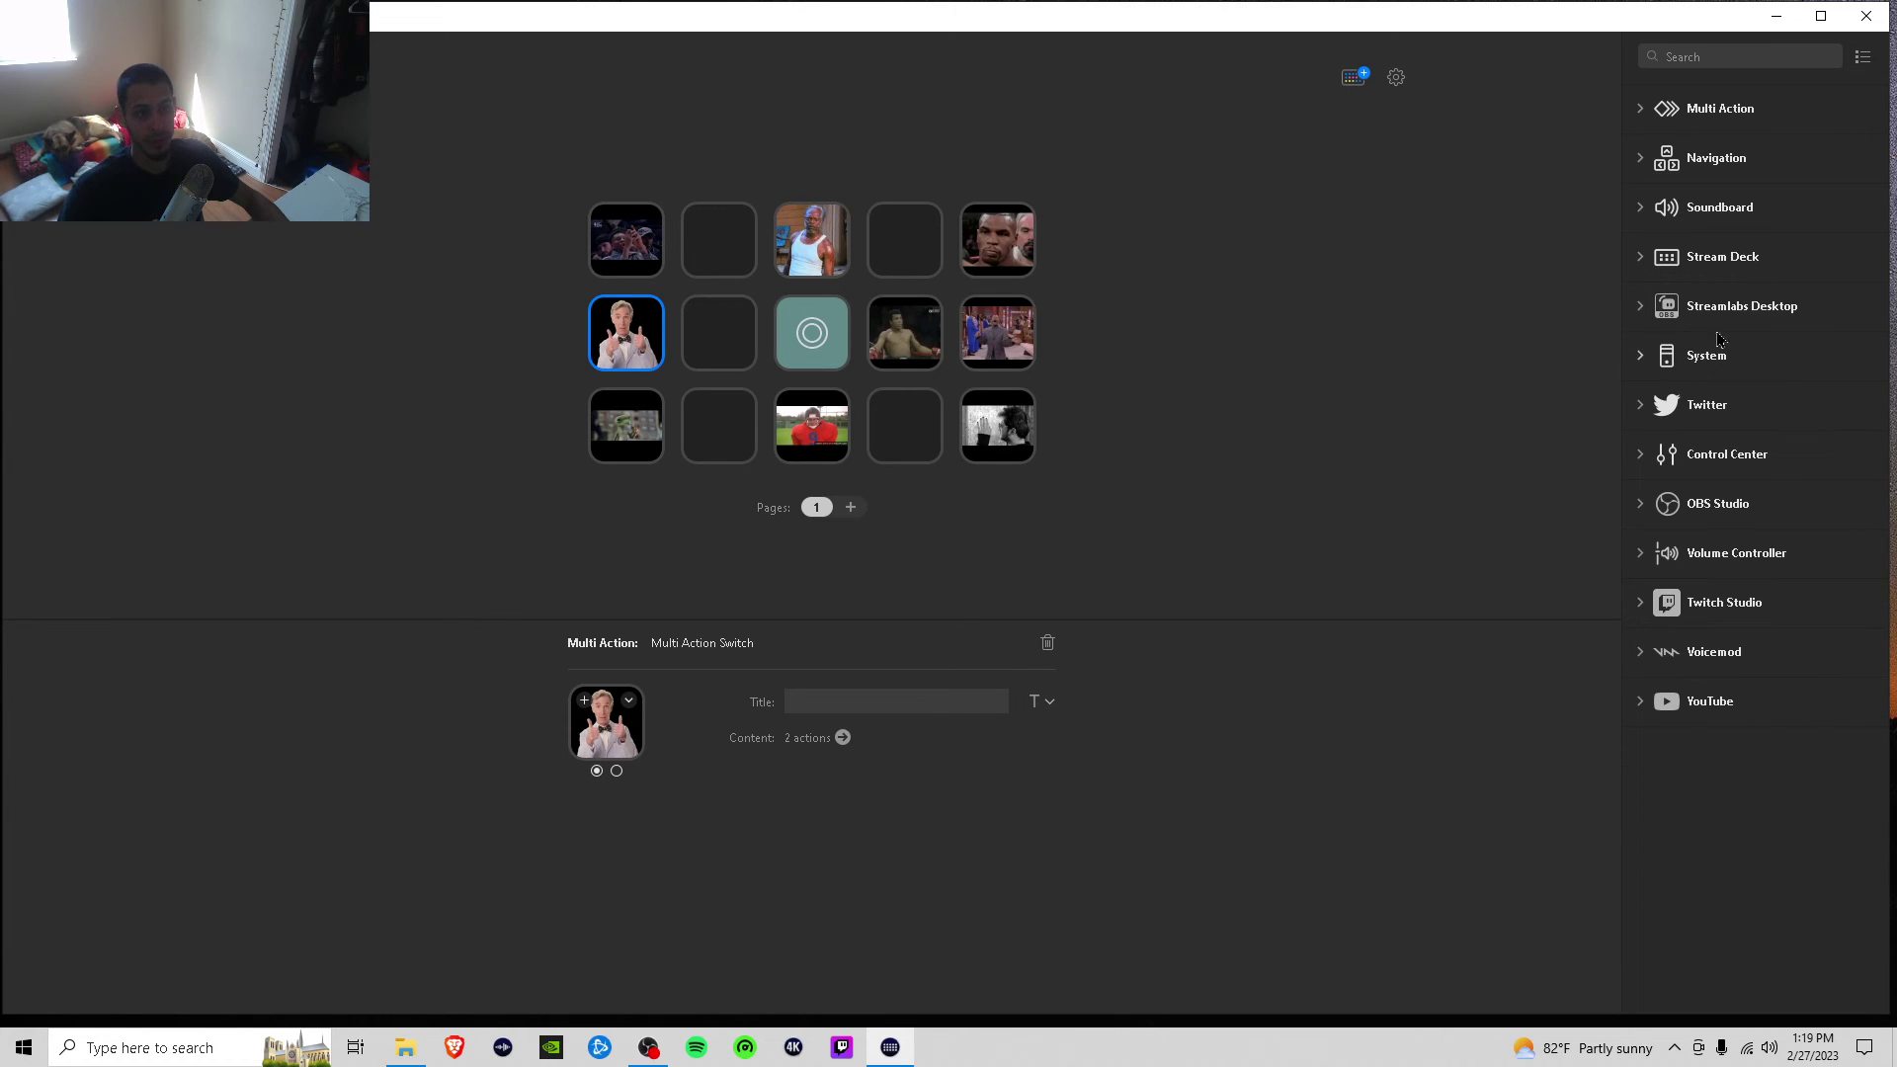
{"action": "left_click", "coordinate": [1329, 386]}
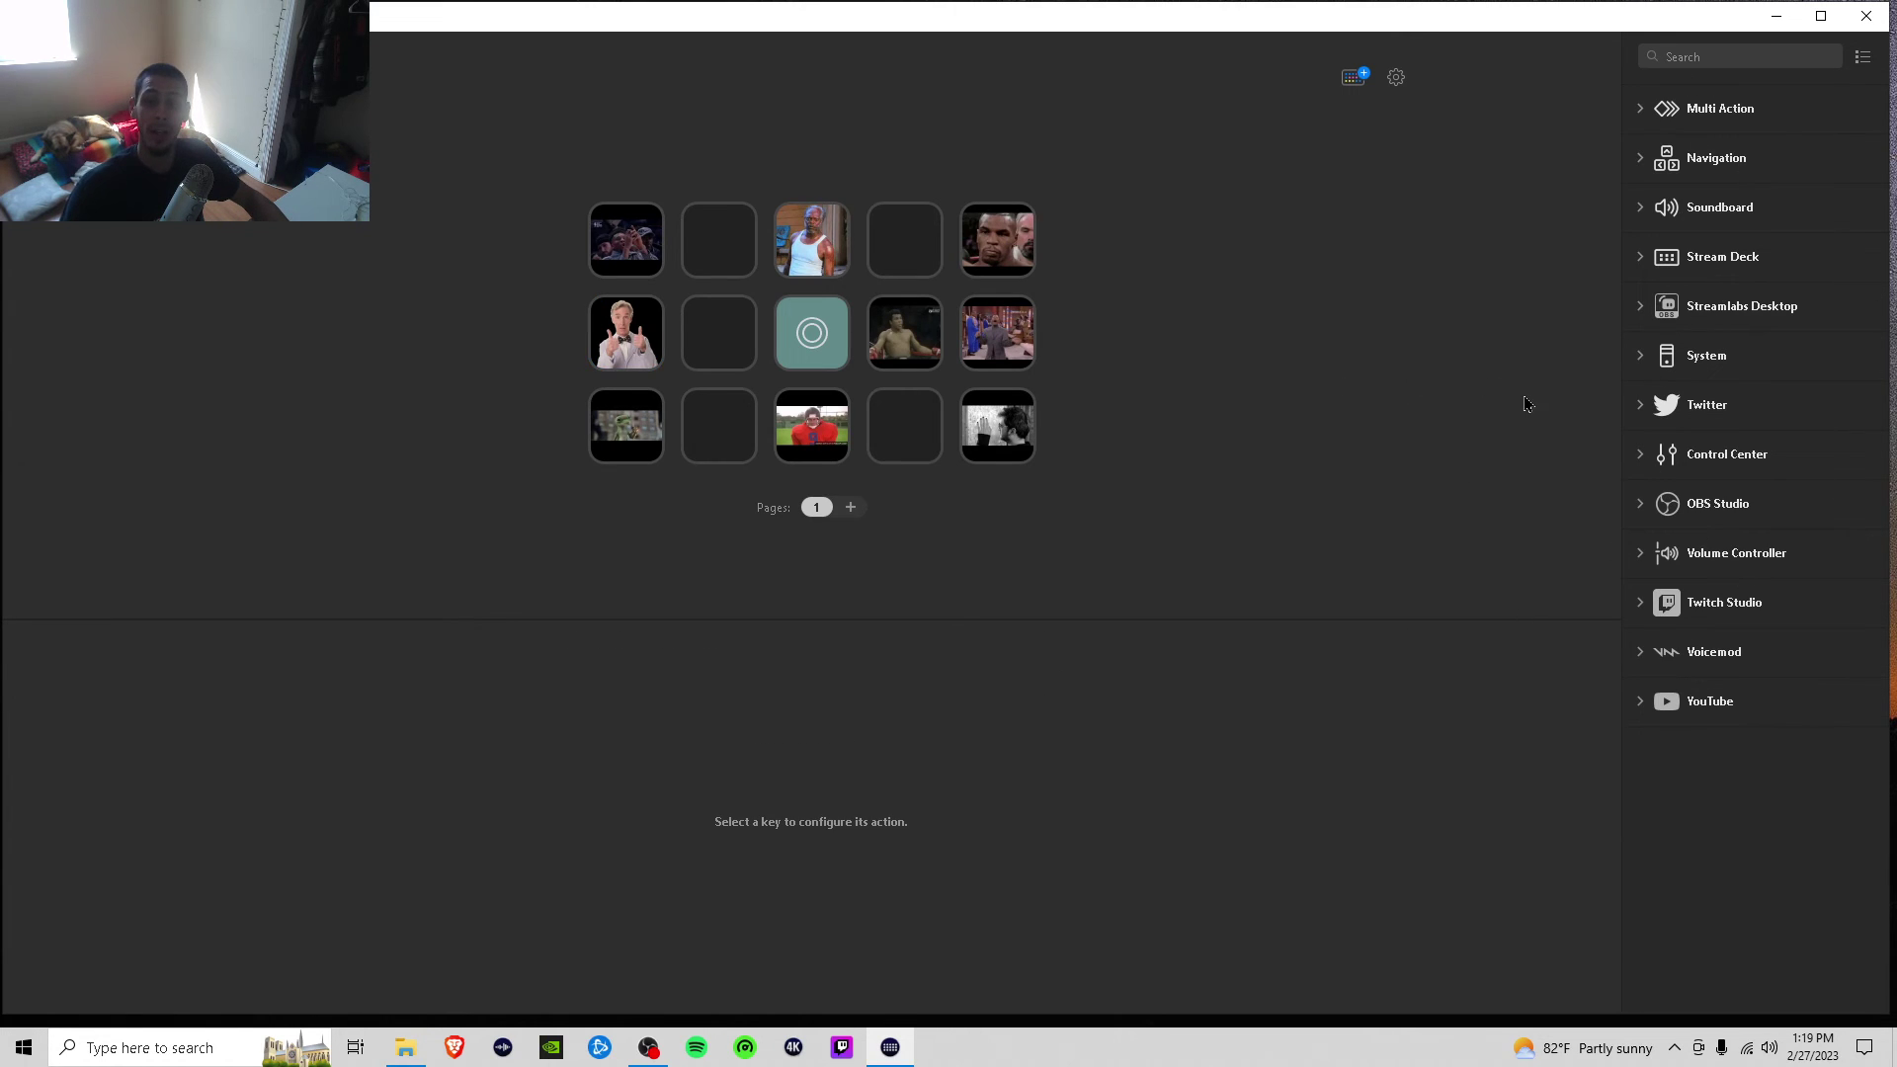